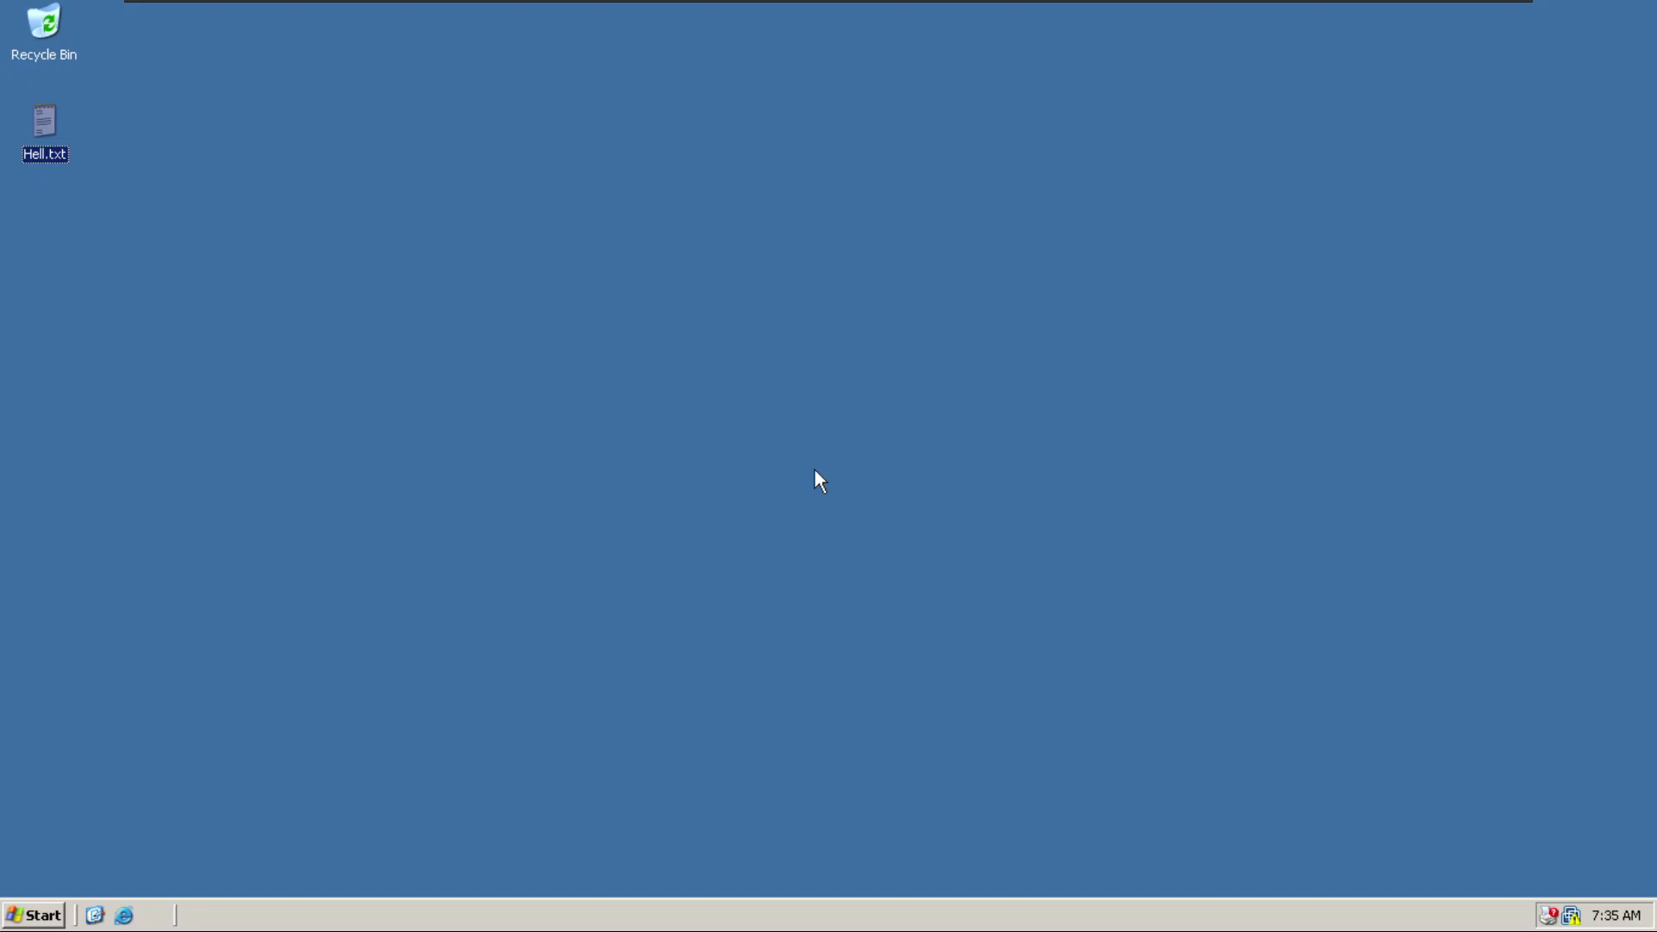
# Run winver to view the Windows version information, and close the About Windows window.
pyautogui.press('super+r')
pyautogui.write('w')
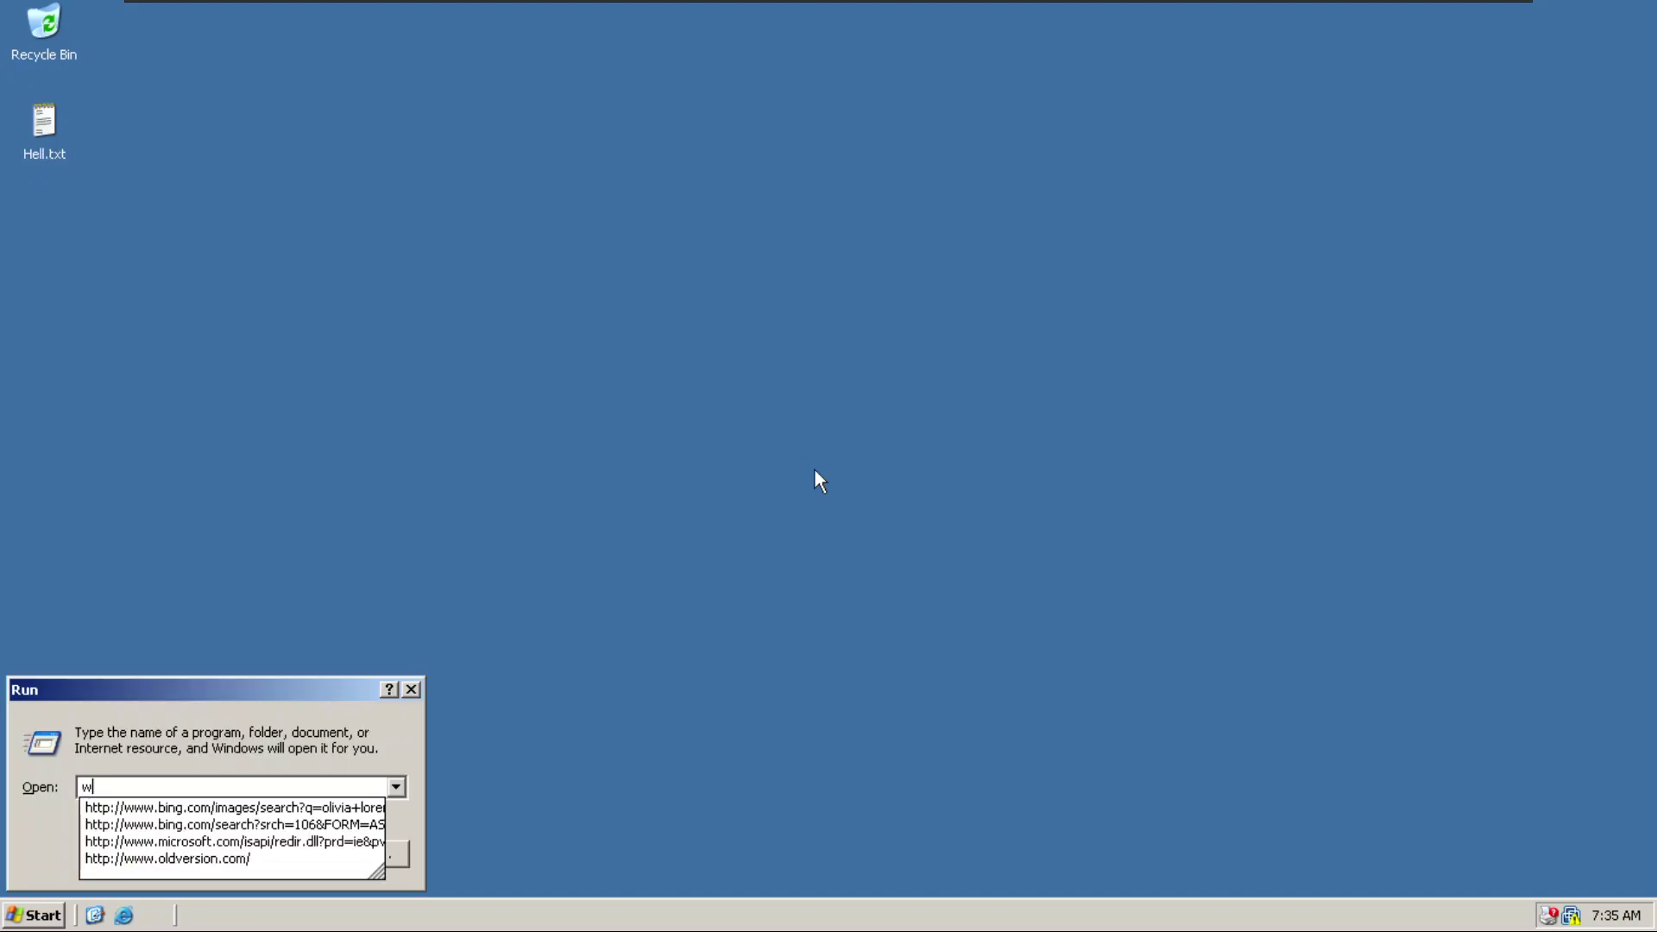
pyautogui.write('inver')
pyautogui.press('Return')
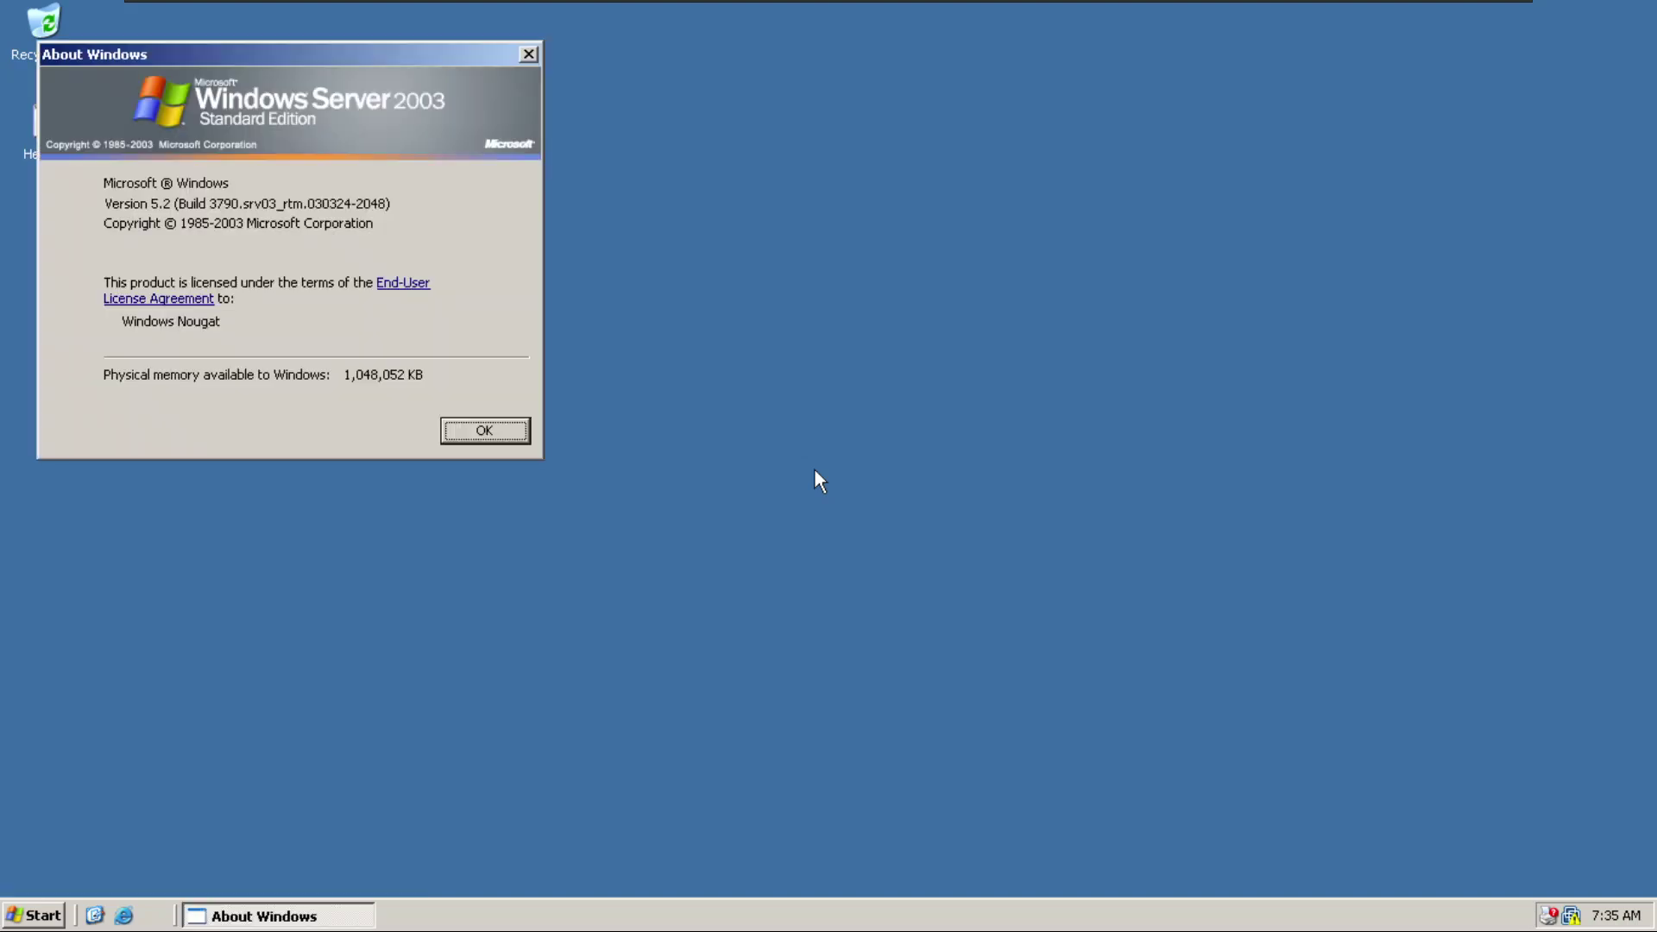
pyautogui.click(529, 57)
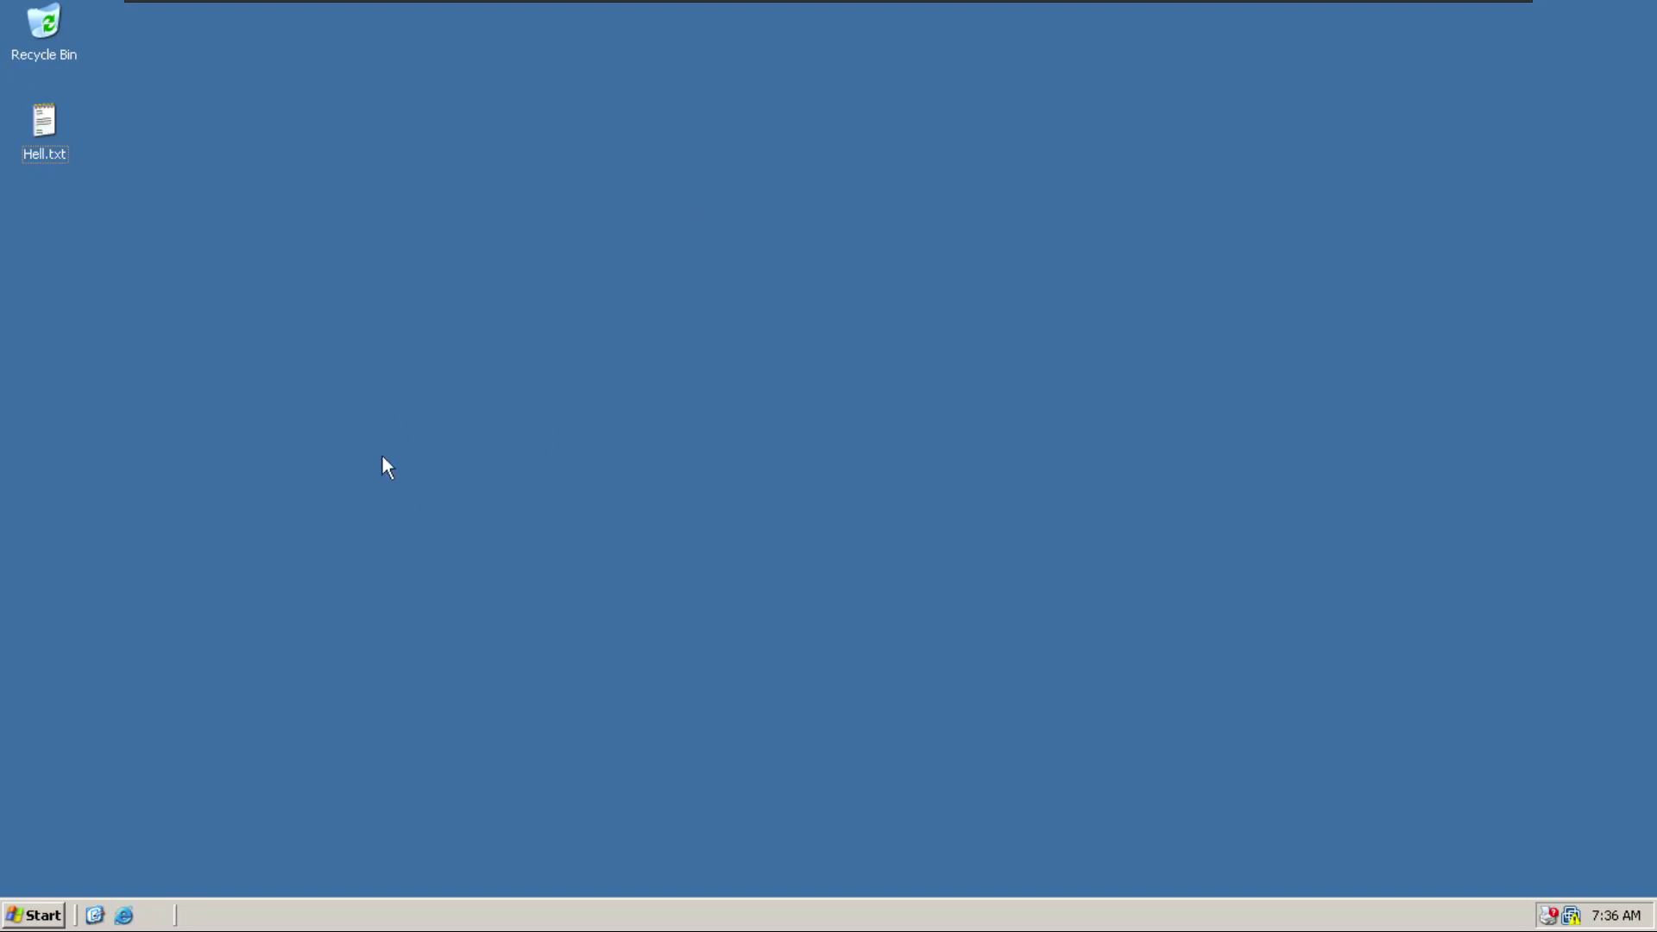
# Open Manage Your Server in a maximized window and set its page not to display at logon.
pyautogui.click(34, 915)
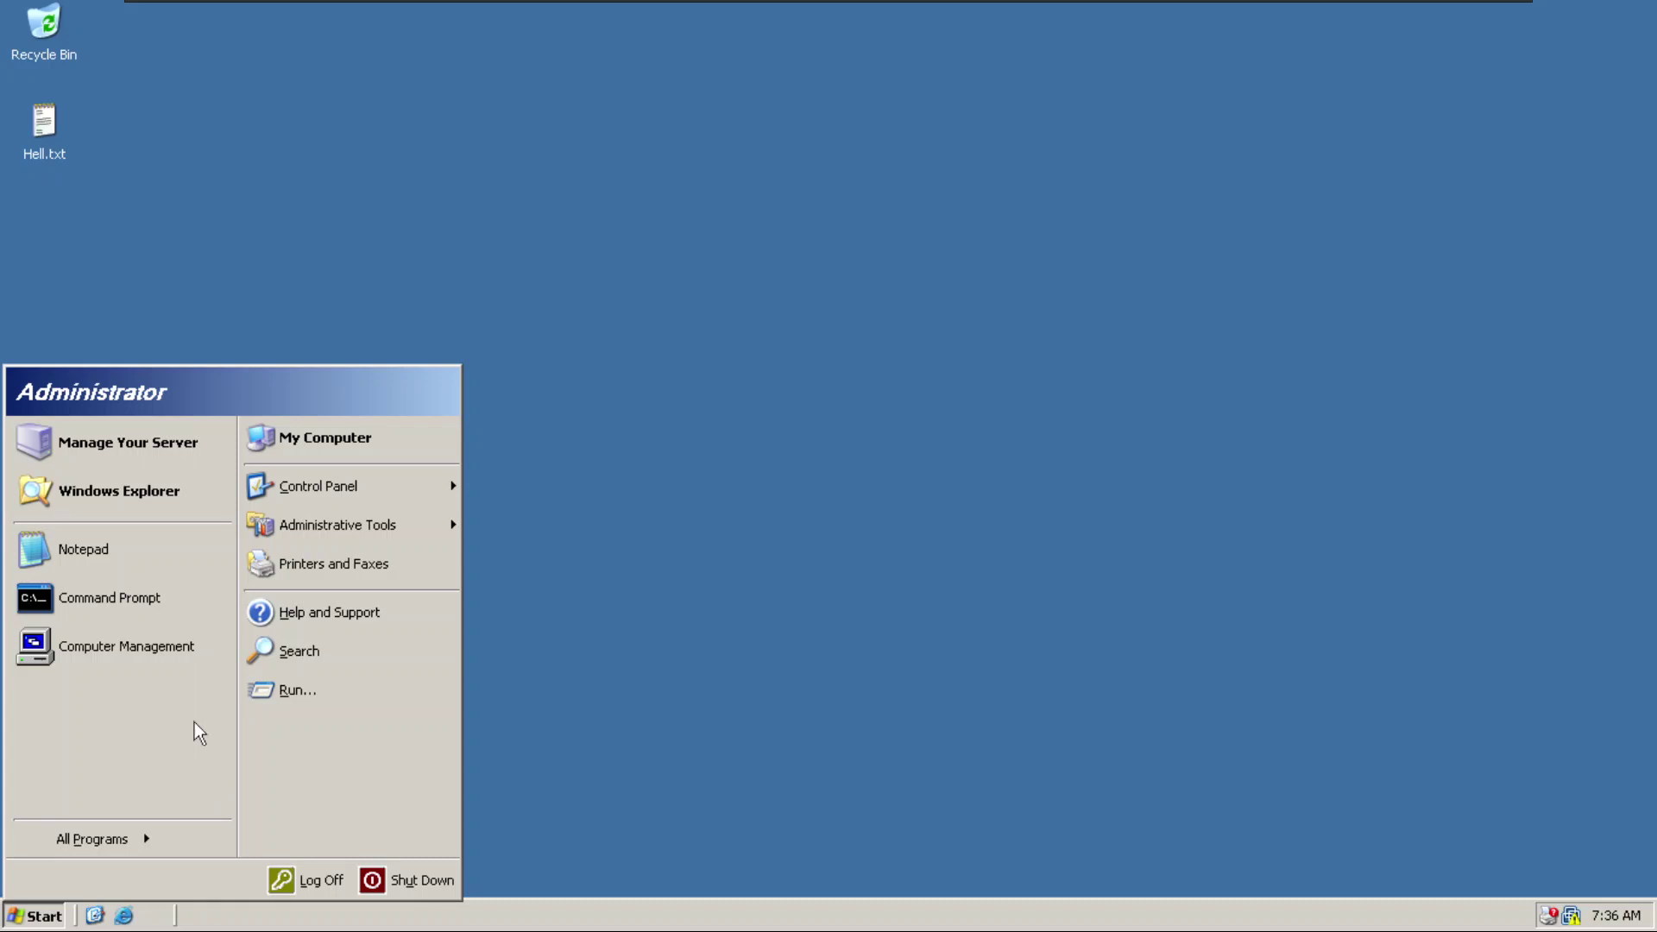
pyautogui.click(115, 449)
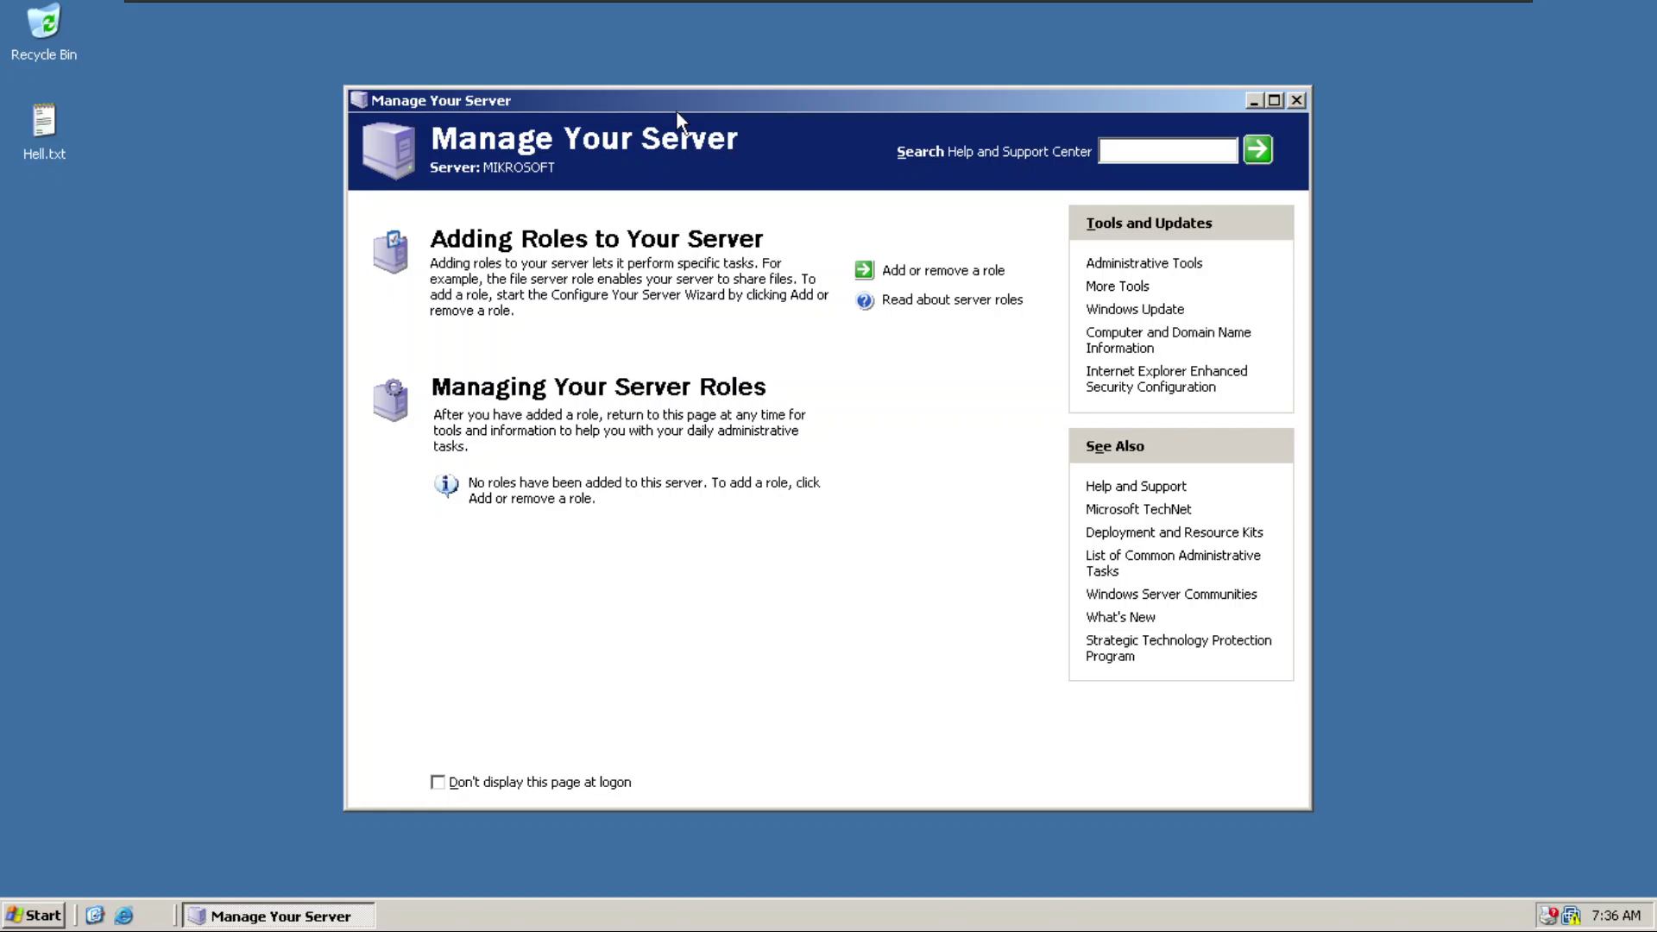
pyautogui.click(438, 783)
pyautogui.doubleClick(1043, 94)
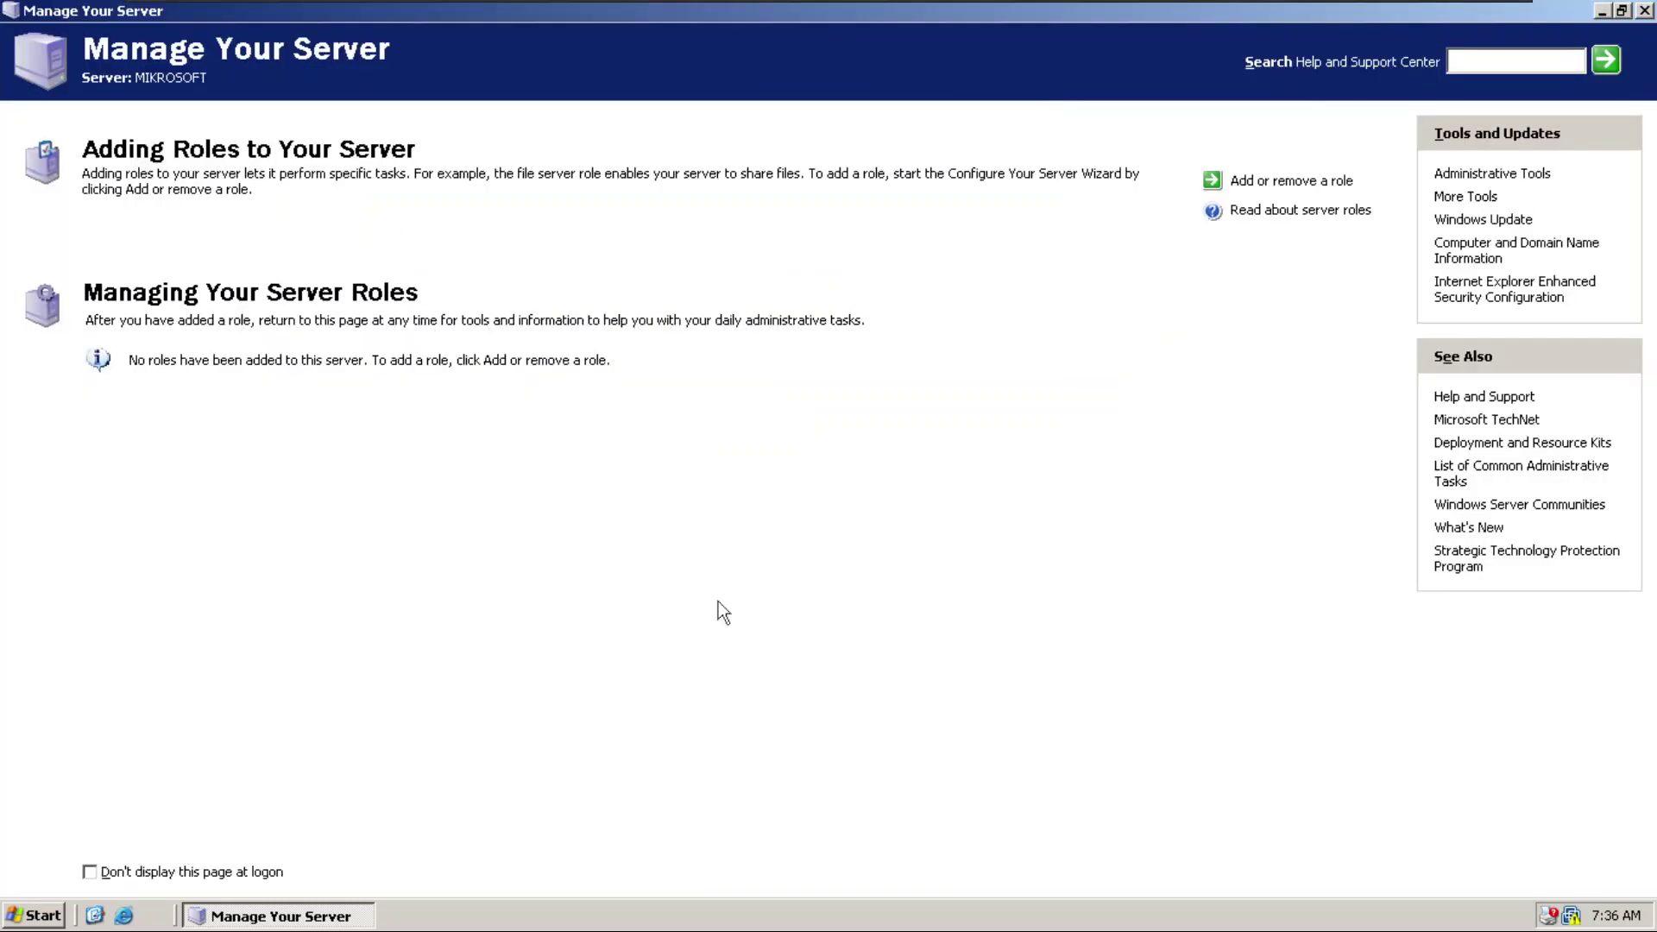
pyautogui.click(104, 874)
# Start adding a server role and continue past the wizard's preliminary steps after viewing their help page.
pyautogui.click(1309, 181)
pyautogui.moveTo(531, 39); pyautogui.dragTo(982, 226)
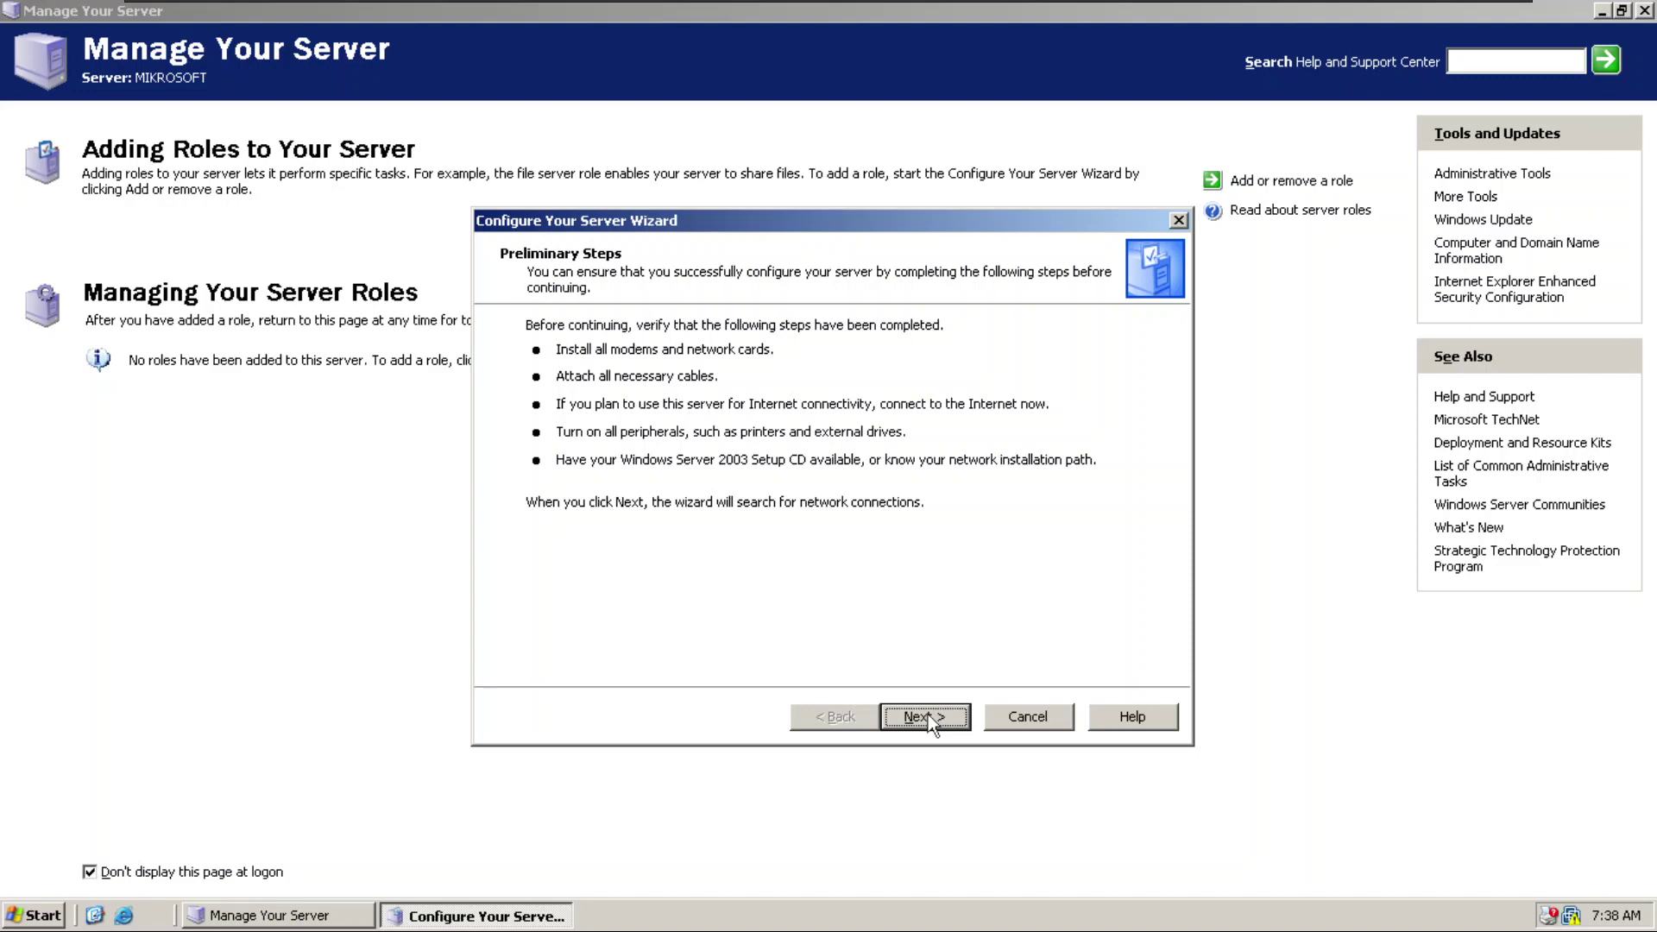
pyautogui.click(1117, 716)
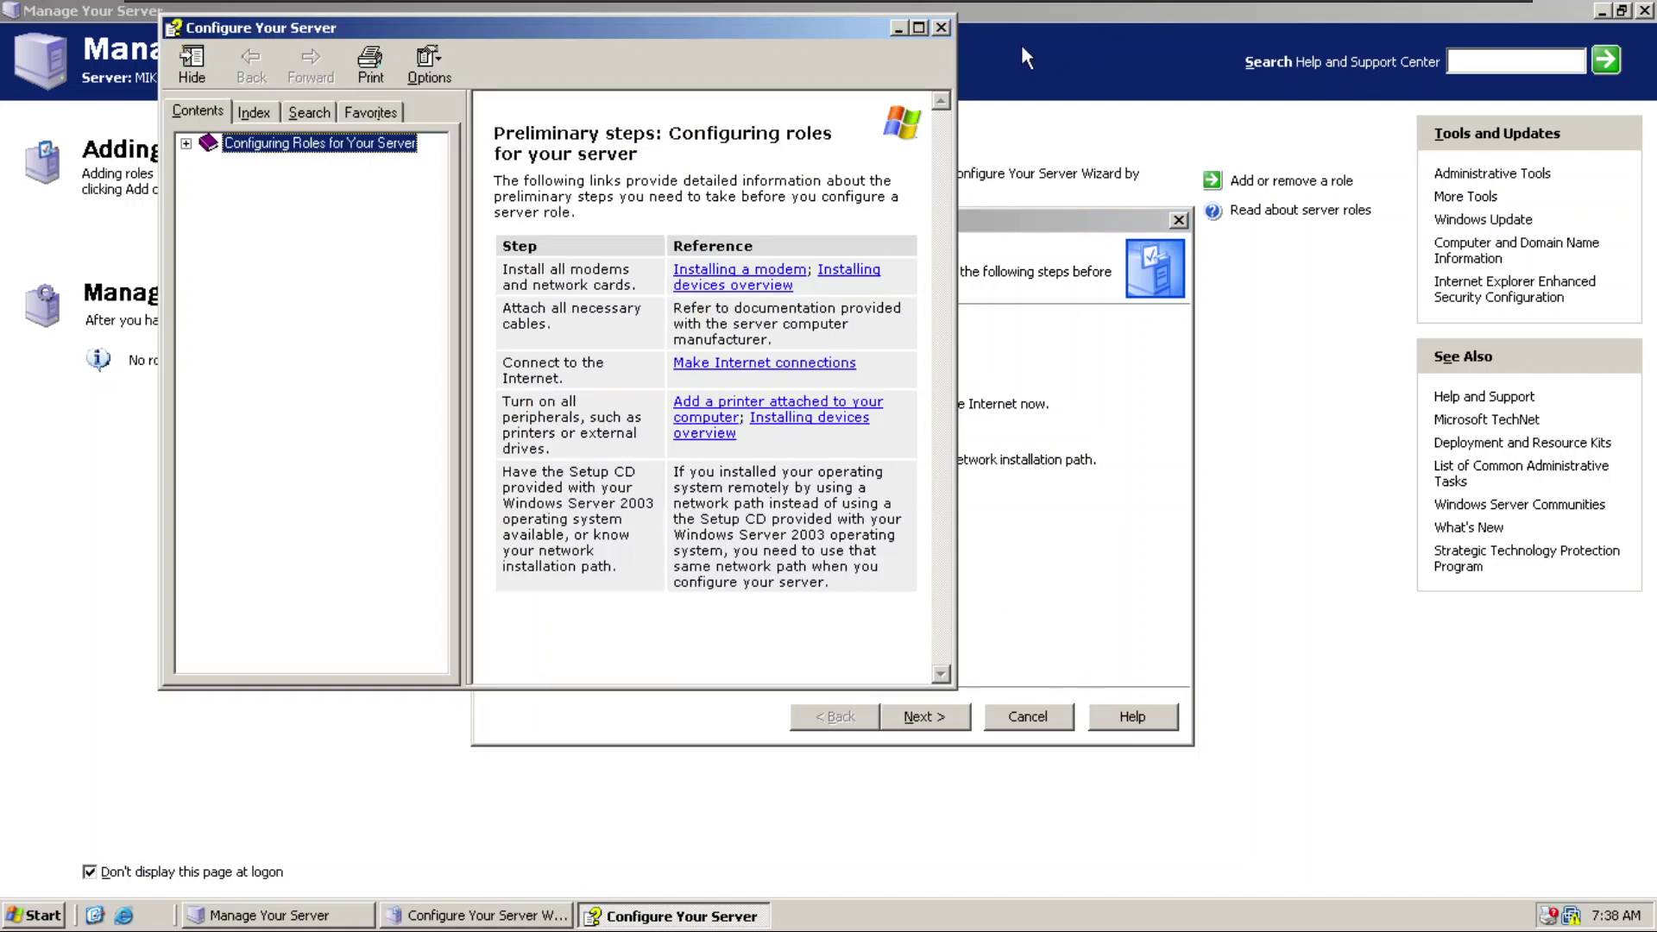
pyautogui.click(946, 31)
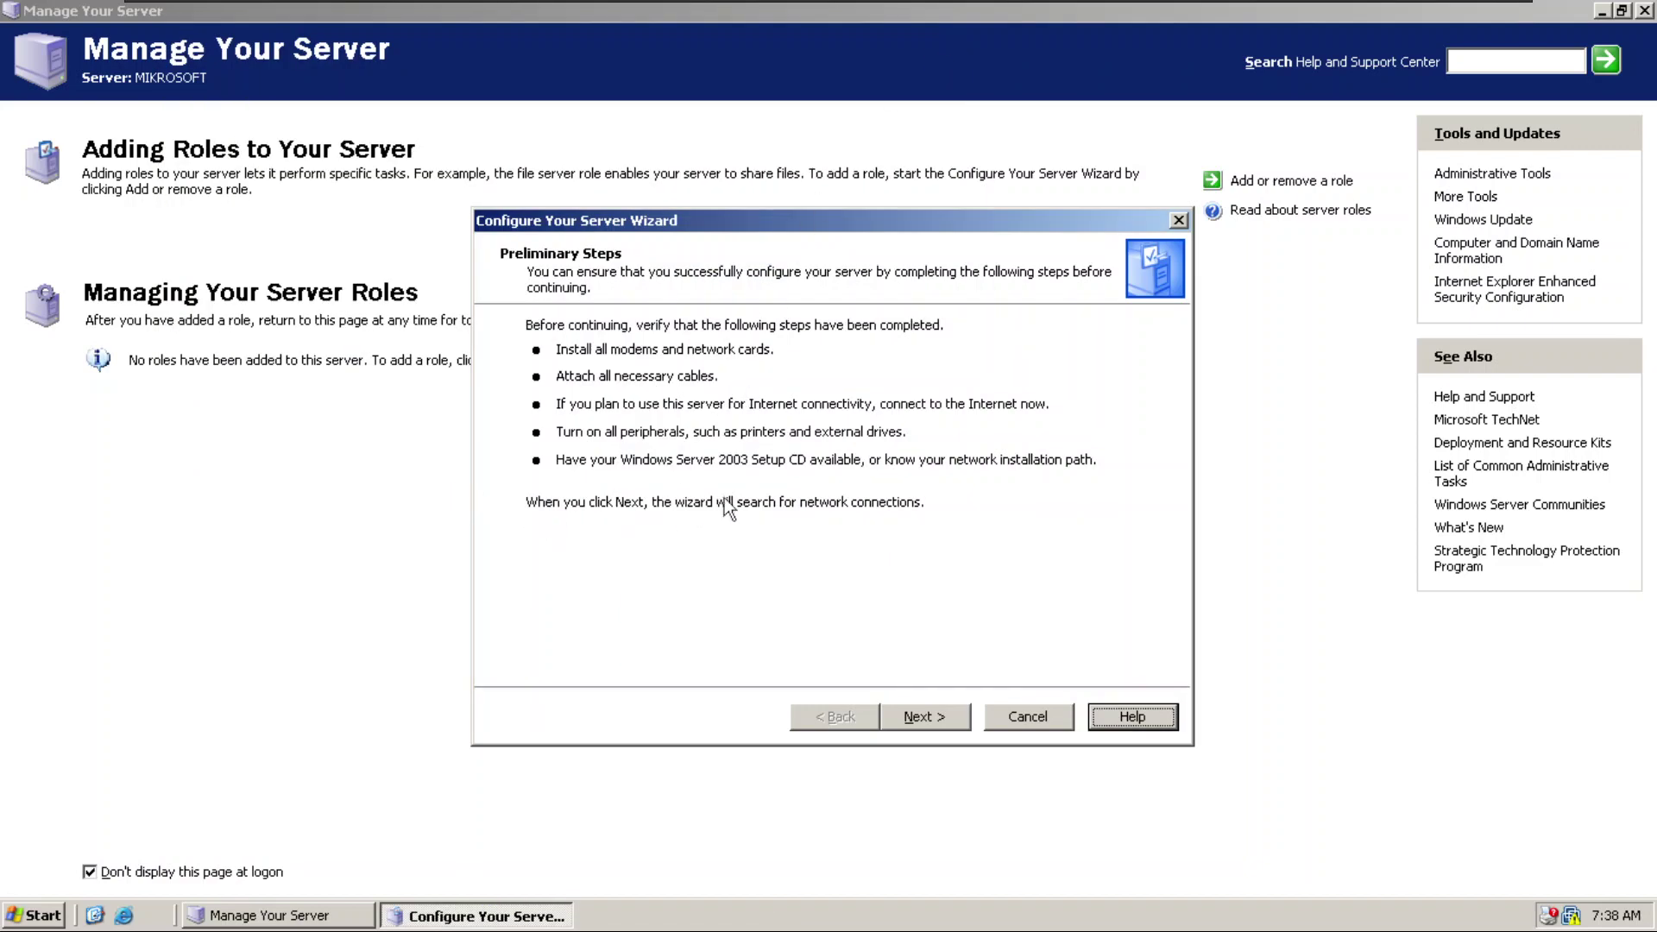
pyautogui.click(922, 721)
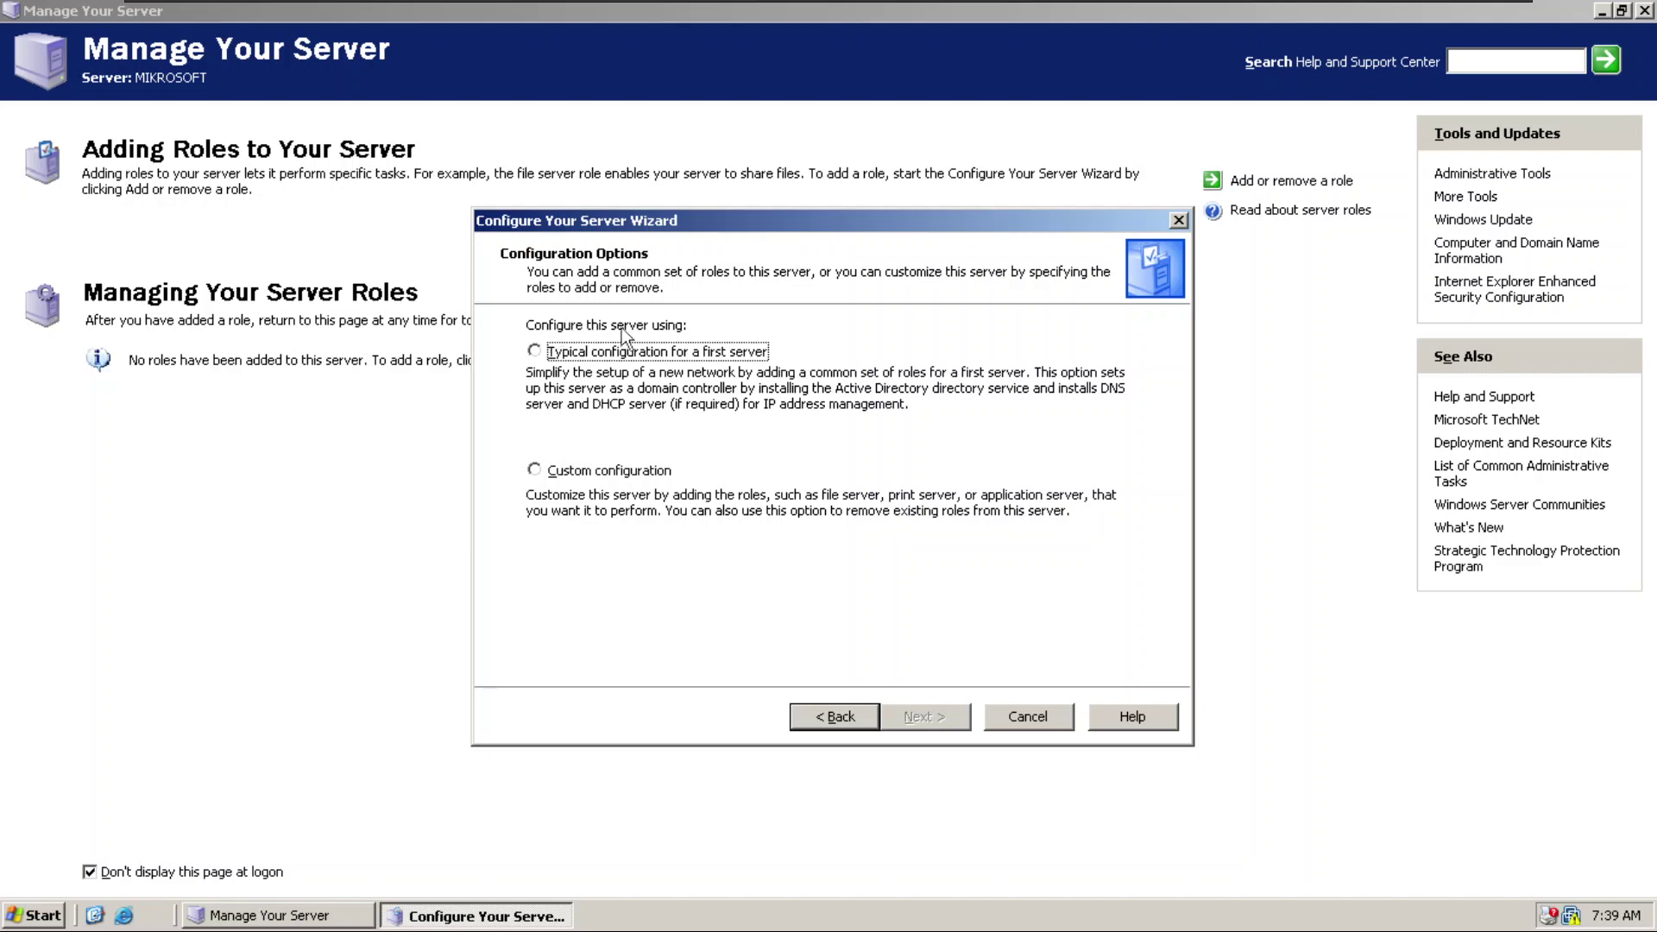
# Apply the typical first-server configuration with domain smallbusiness.local and NetBIOS name SMALLBUSINESS, accepting the computer restart.
pyautogui.click(535, 351)
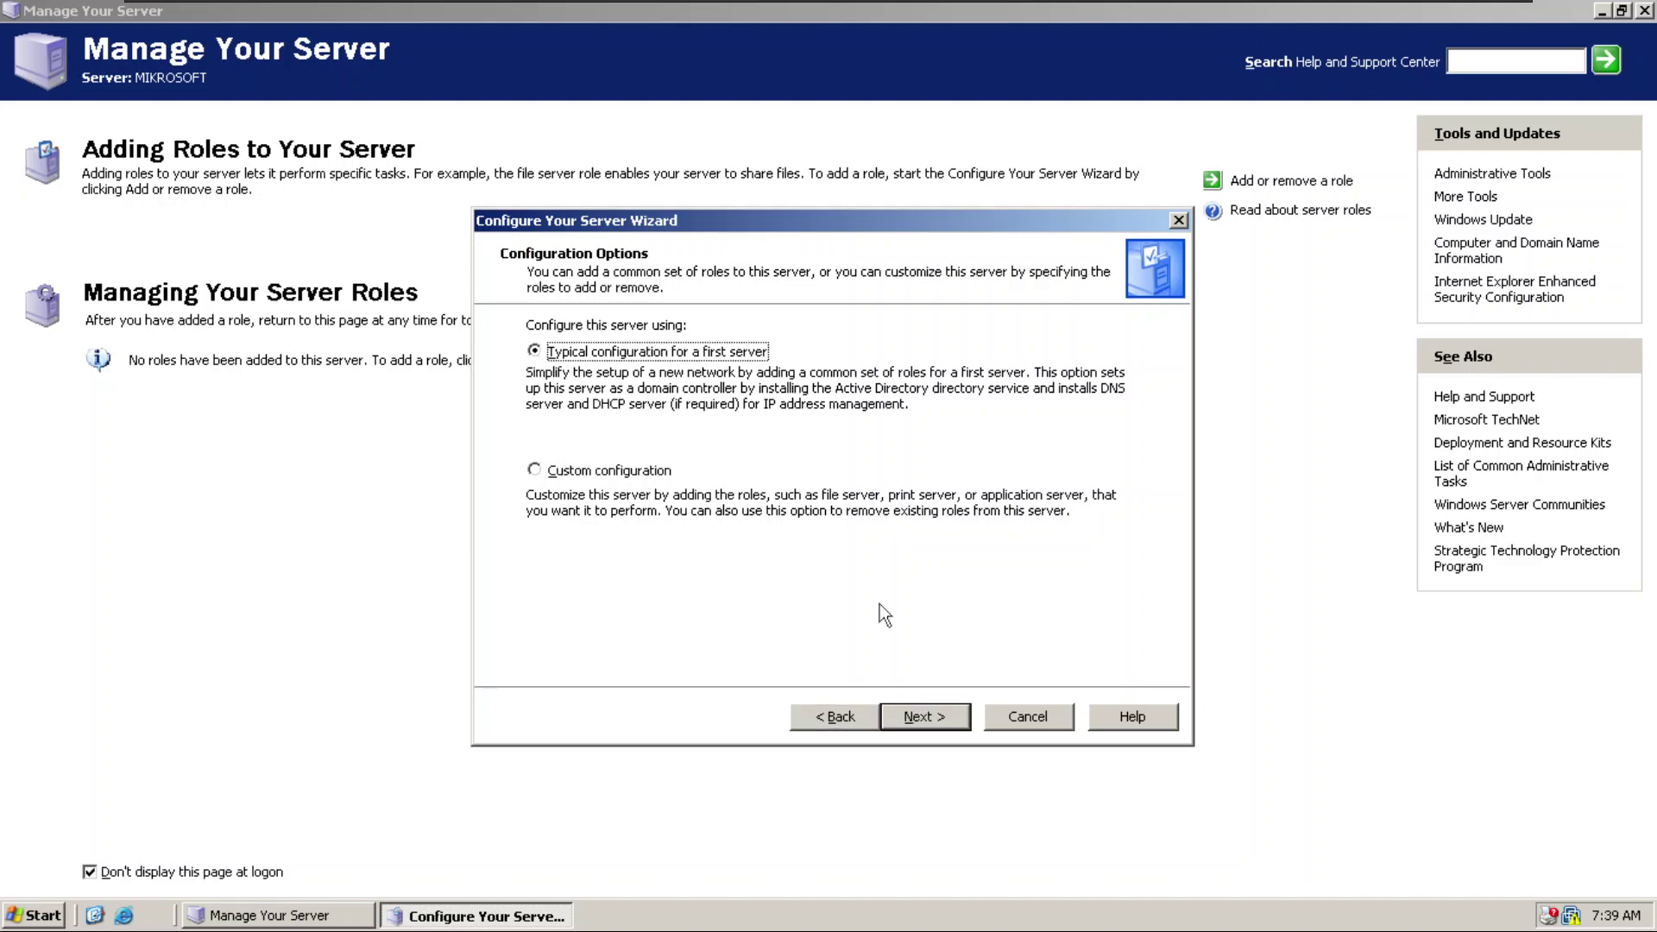
pyautogui.click(935, 712)
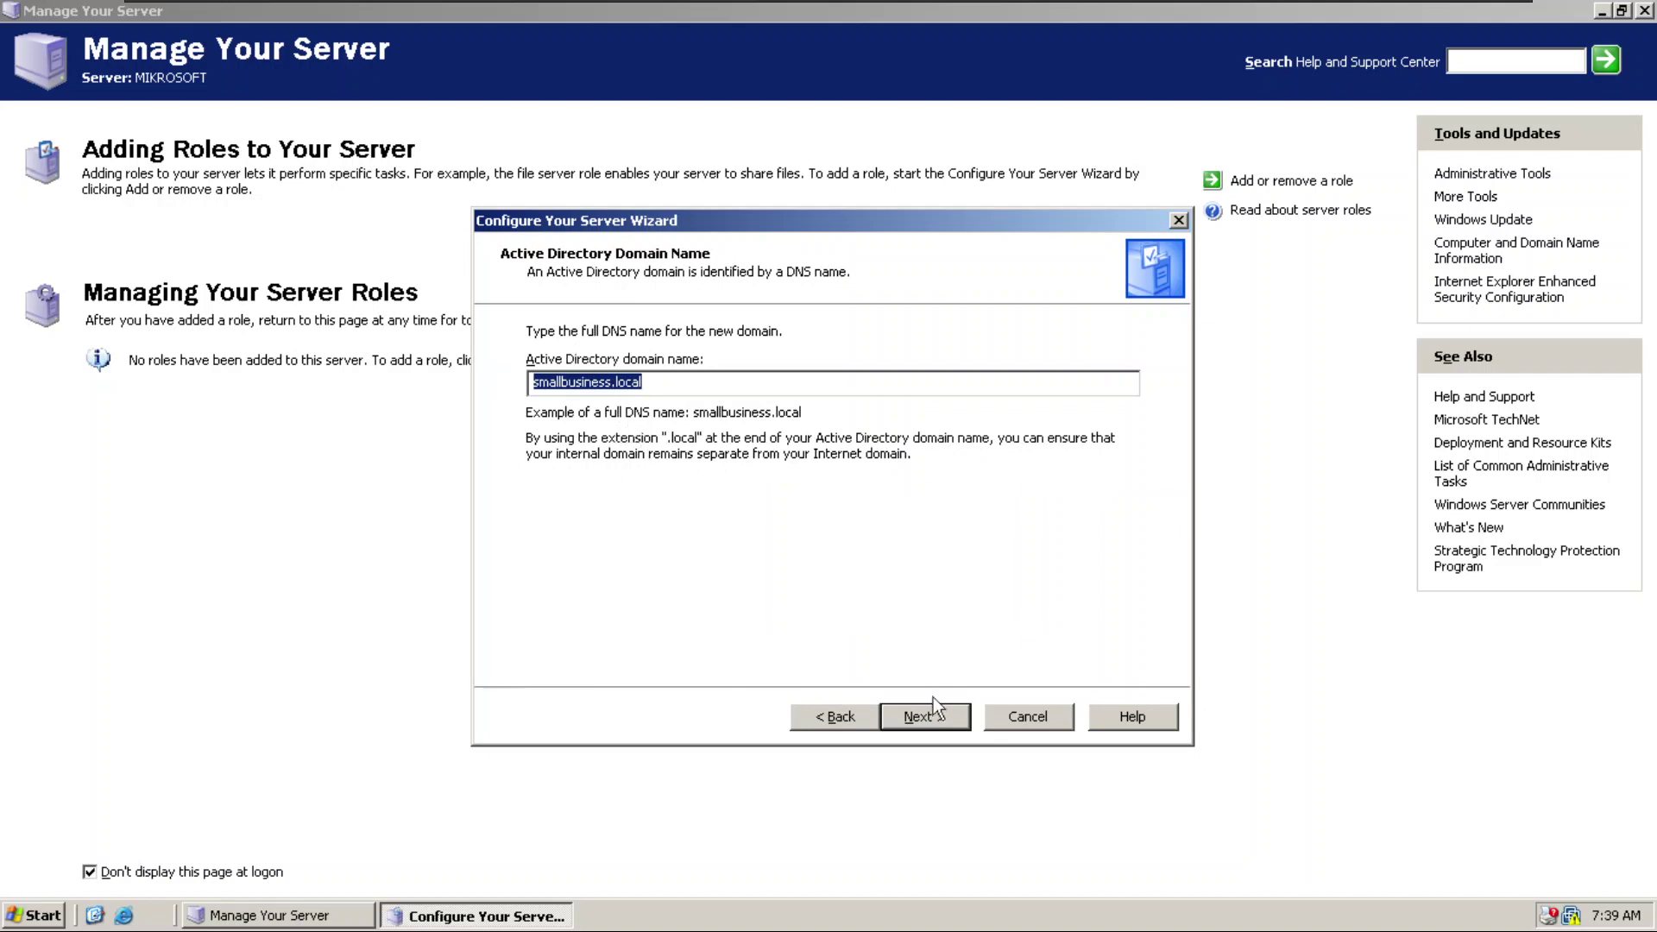
pyautogui.click(907, 714)
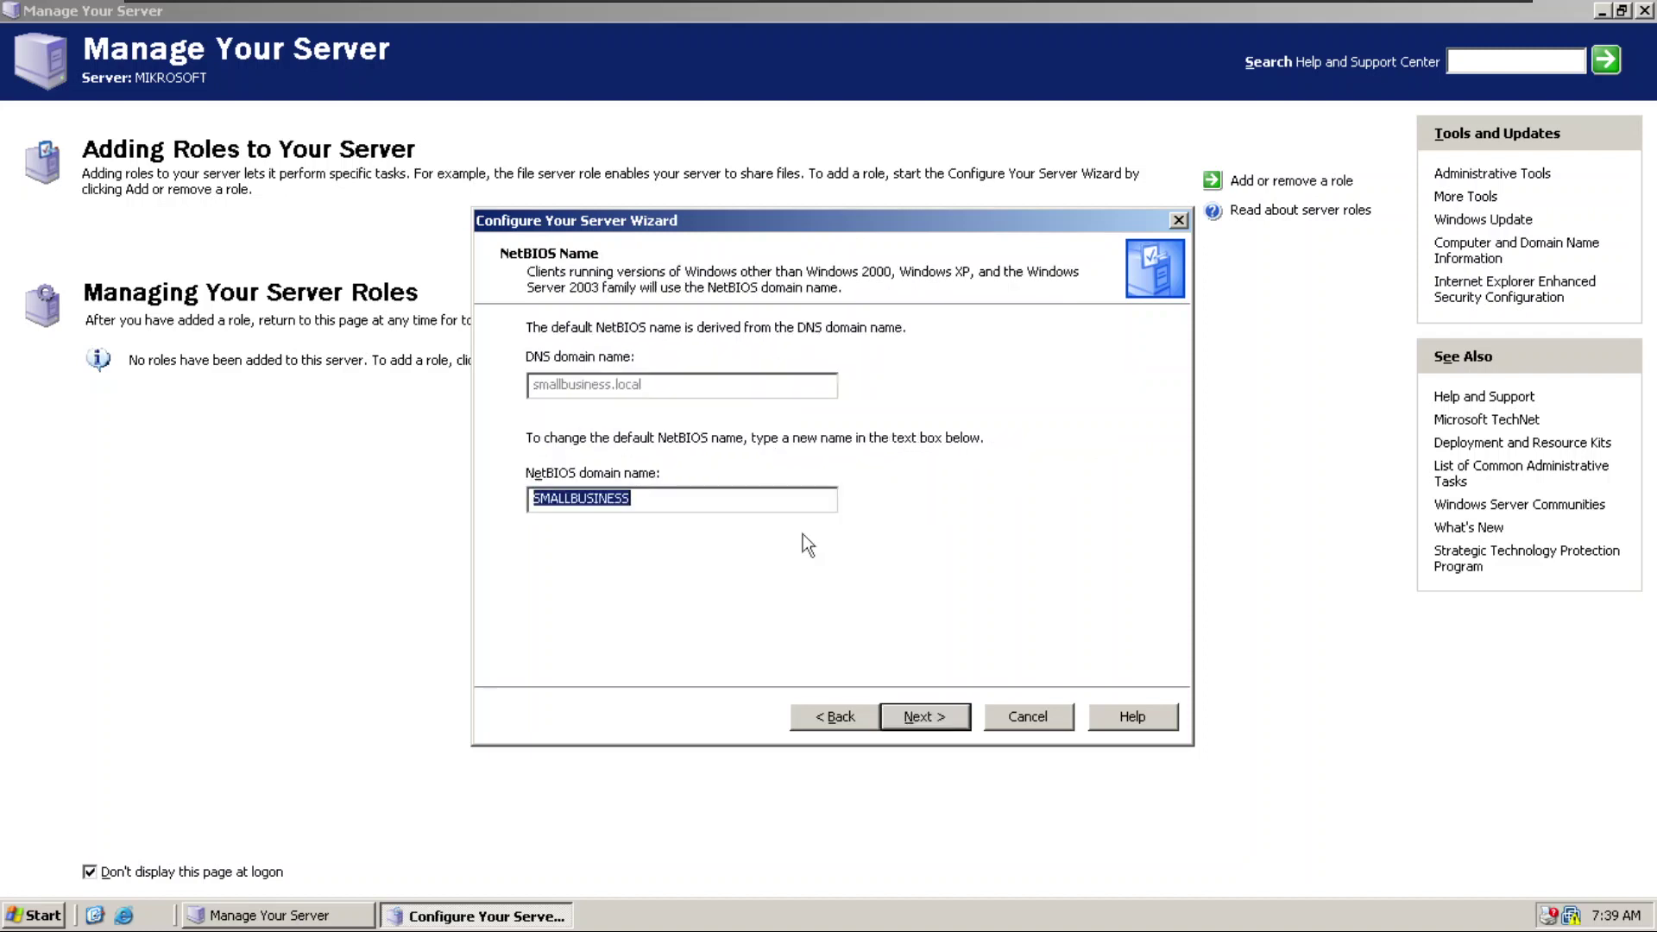
pyautogui.click(915, 716)
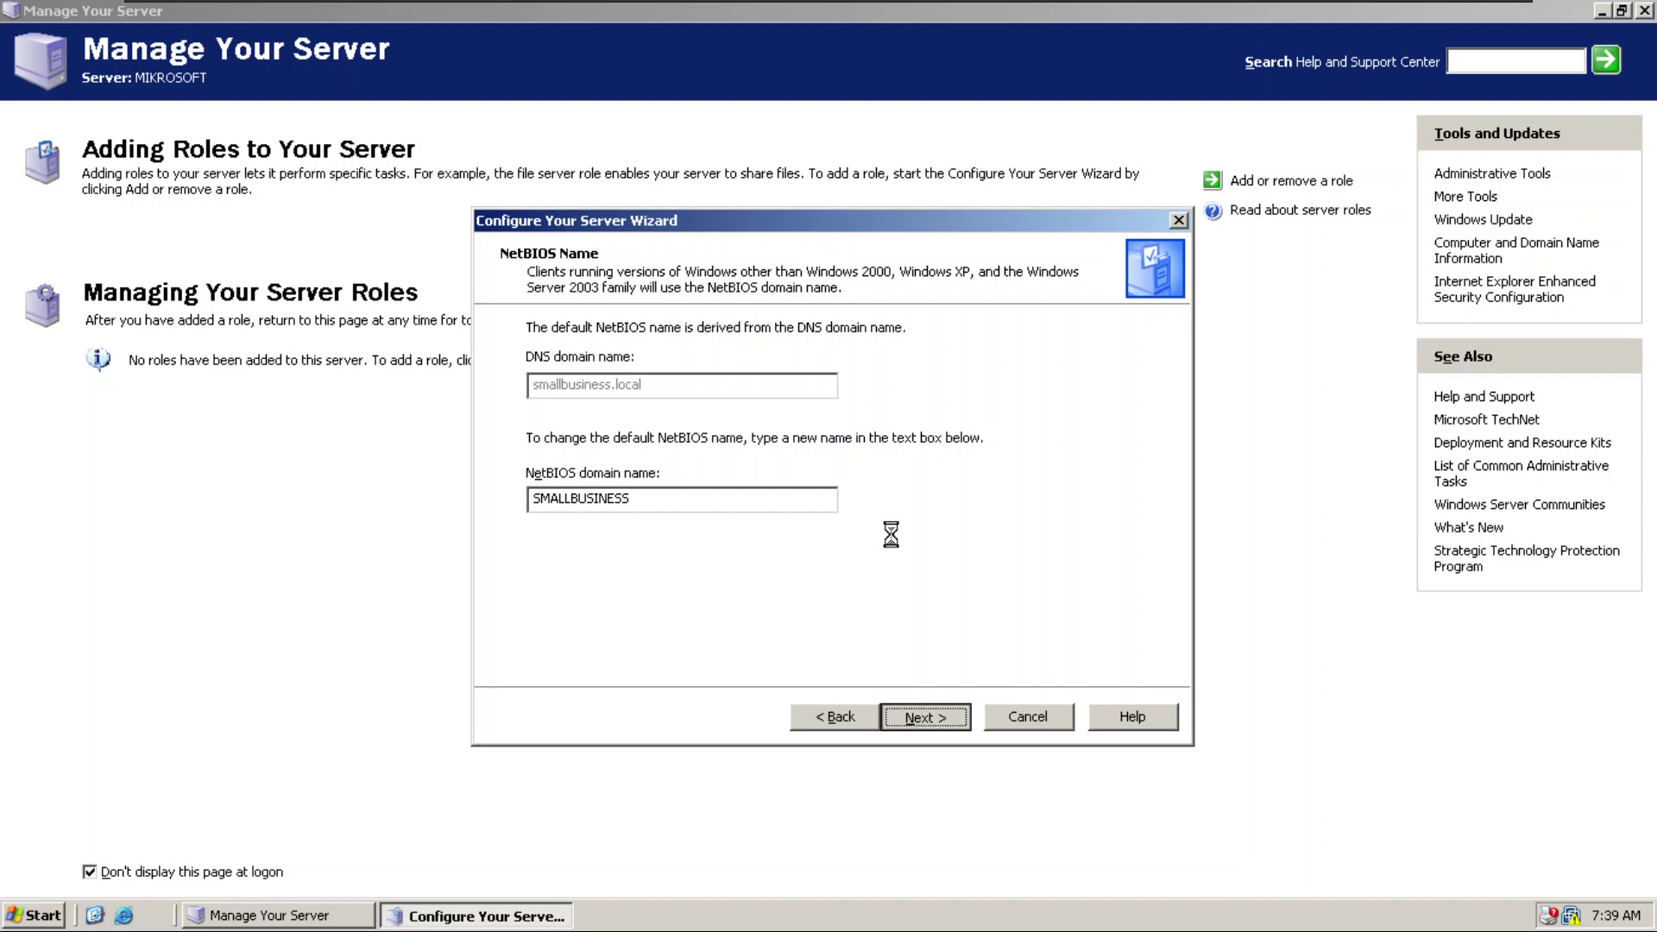
pyautogui.click(918, 724)
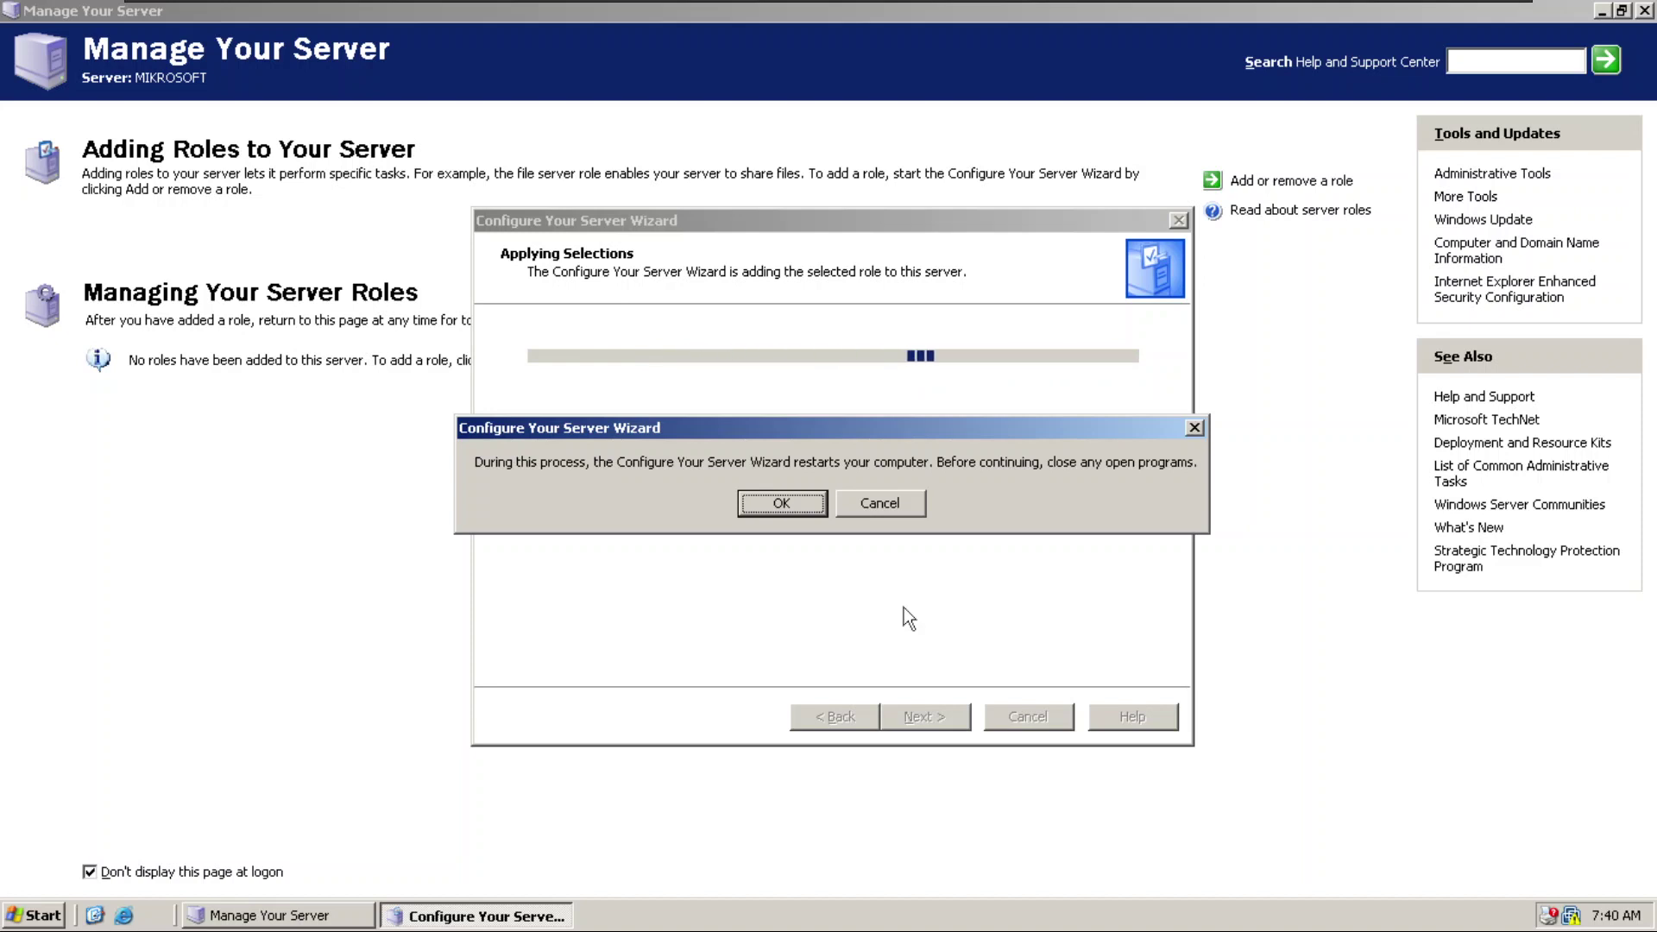
pyautogui.click(783, 499)
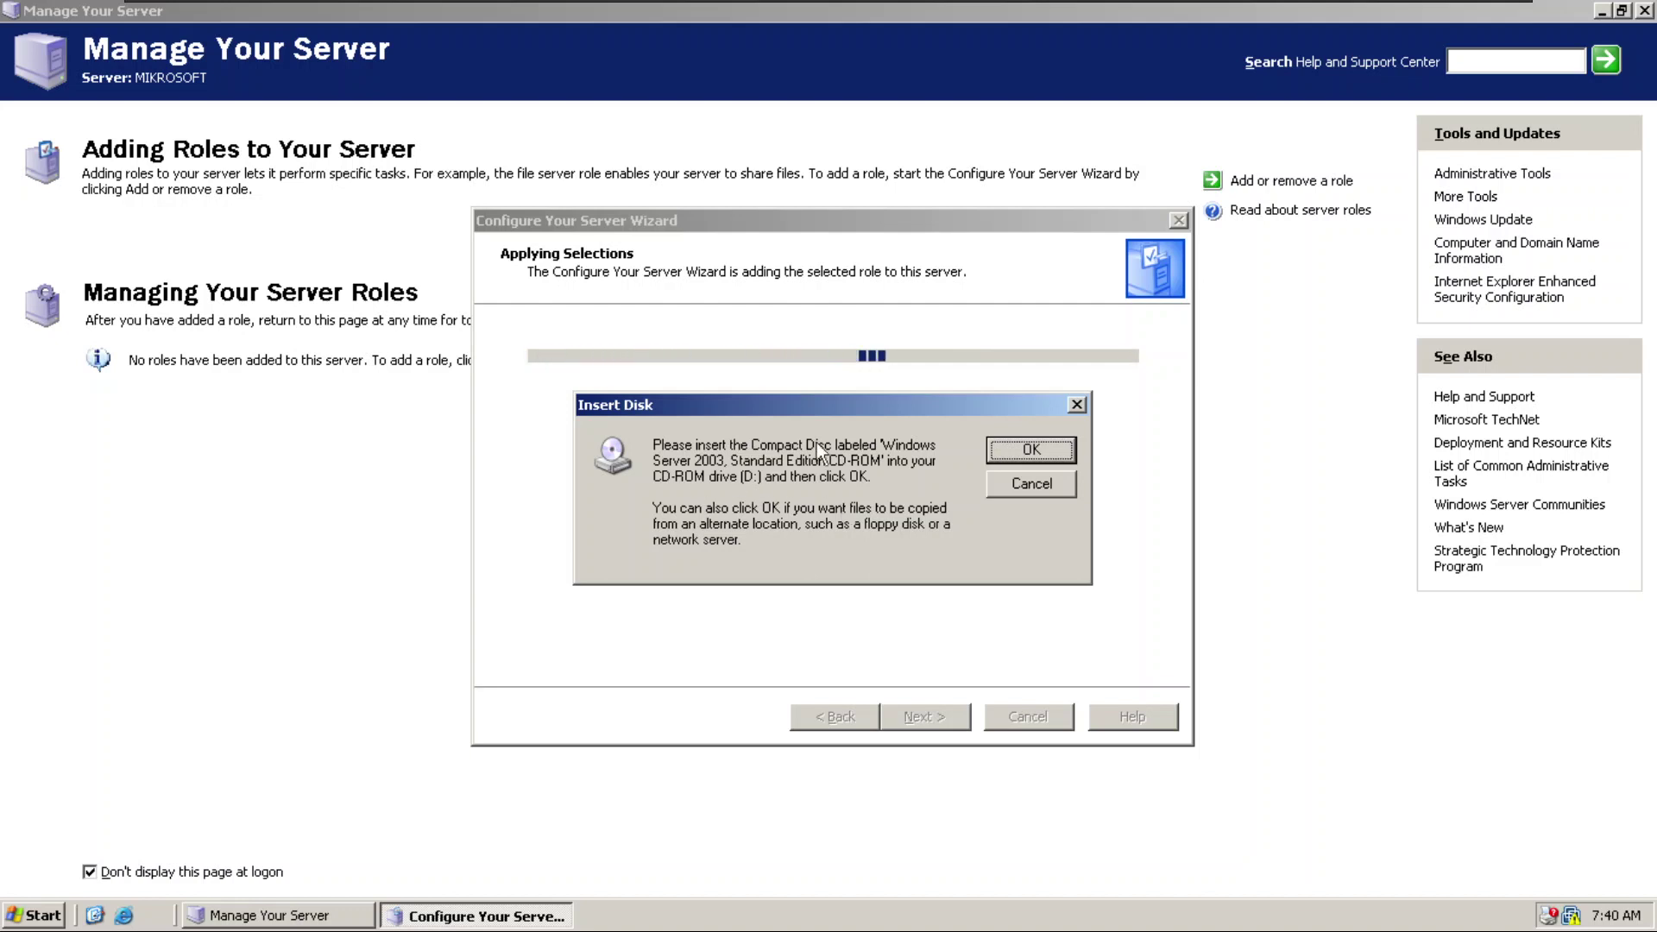
# Look up the virtual machine's CD/DVD device options and acknowledge the Insert Disk request.
pyautogui.click(259, 12)
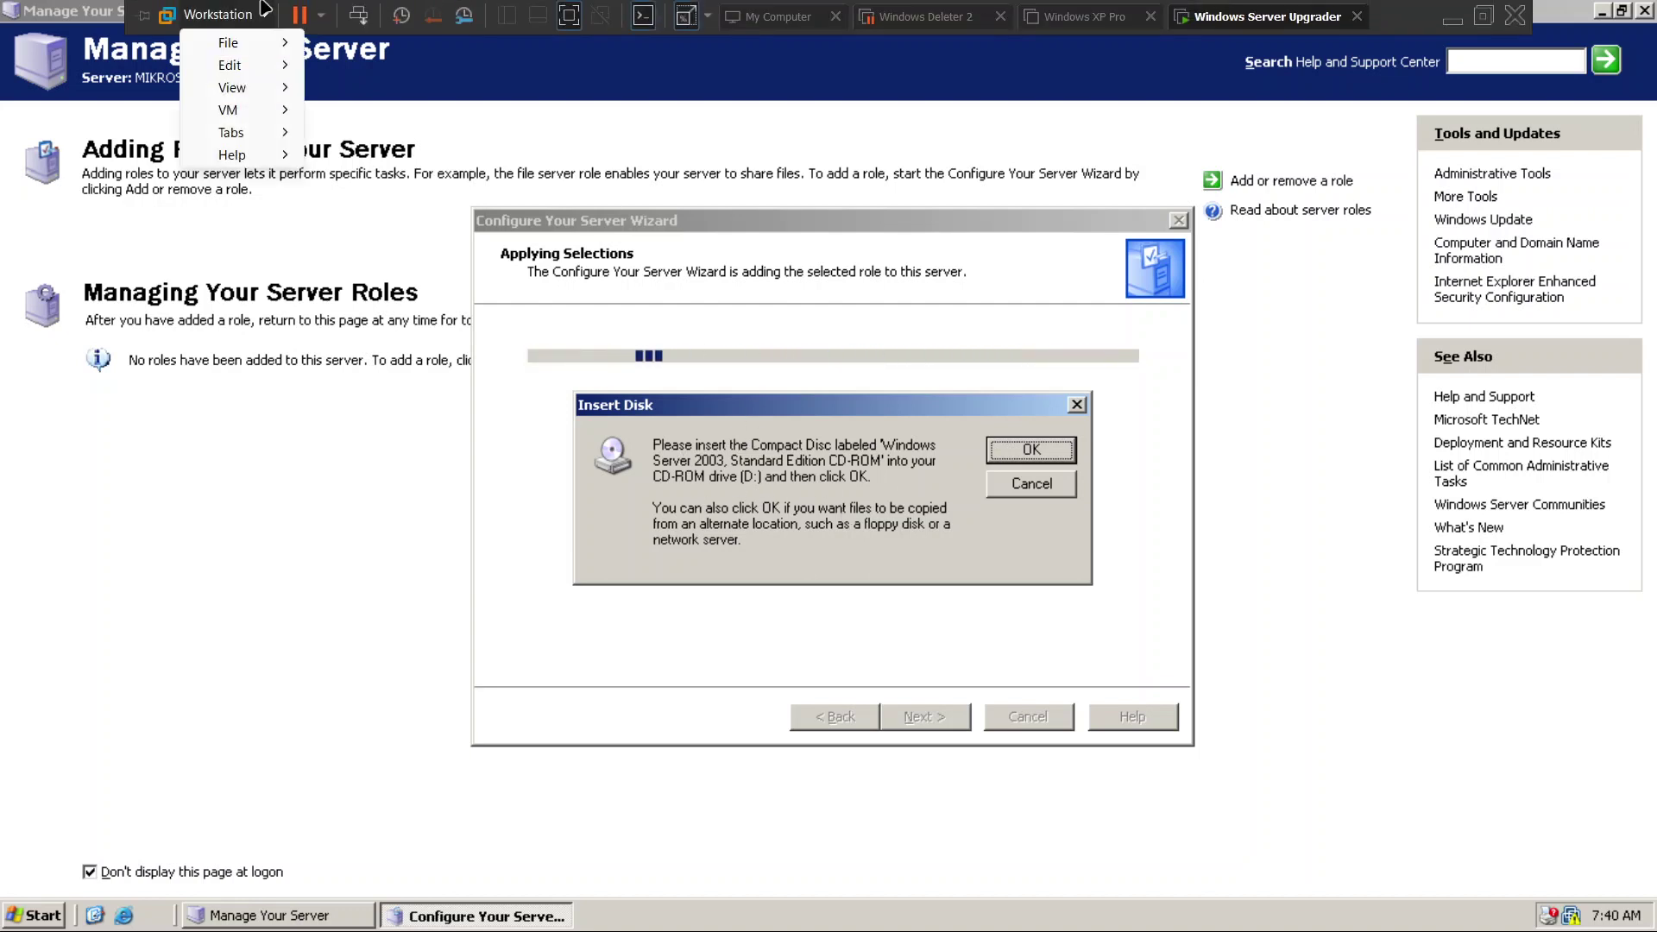
pyautogui.moveTo(252, 103)
pyautogui.moveTo(373, 134)
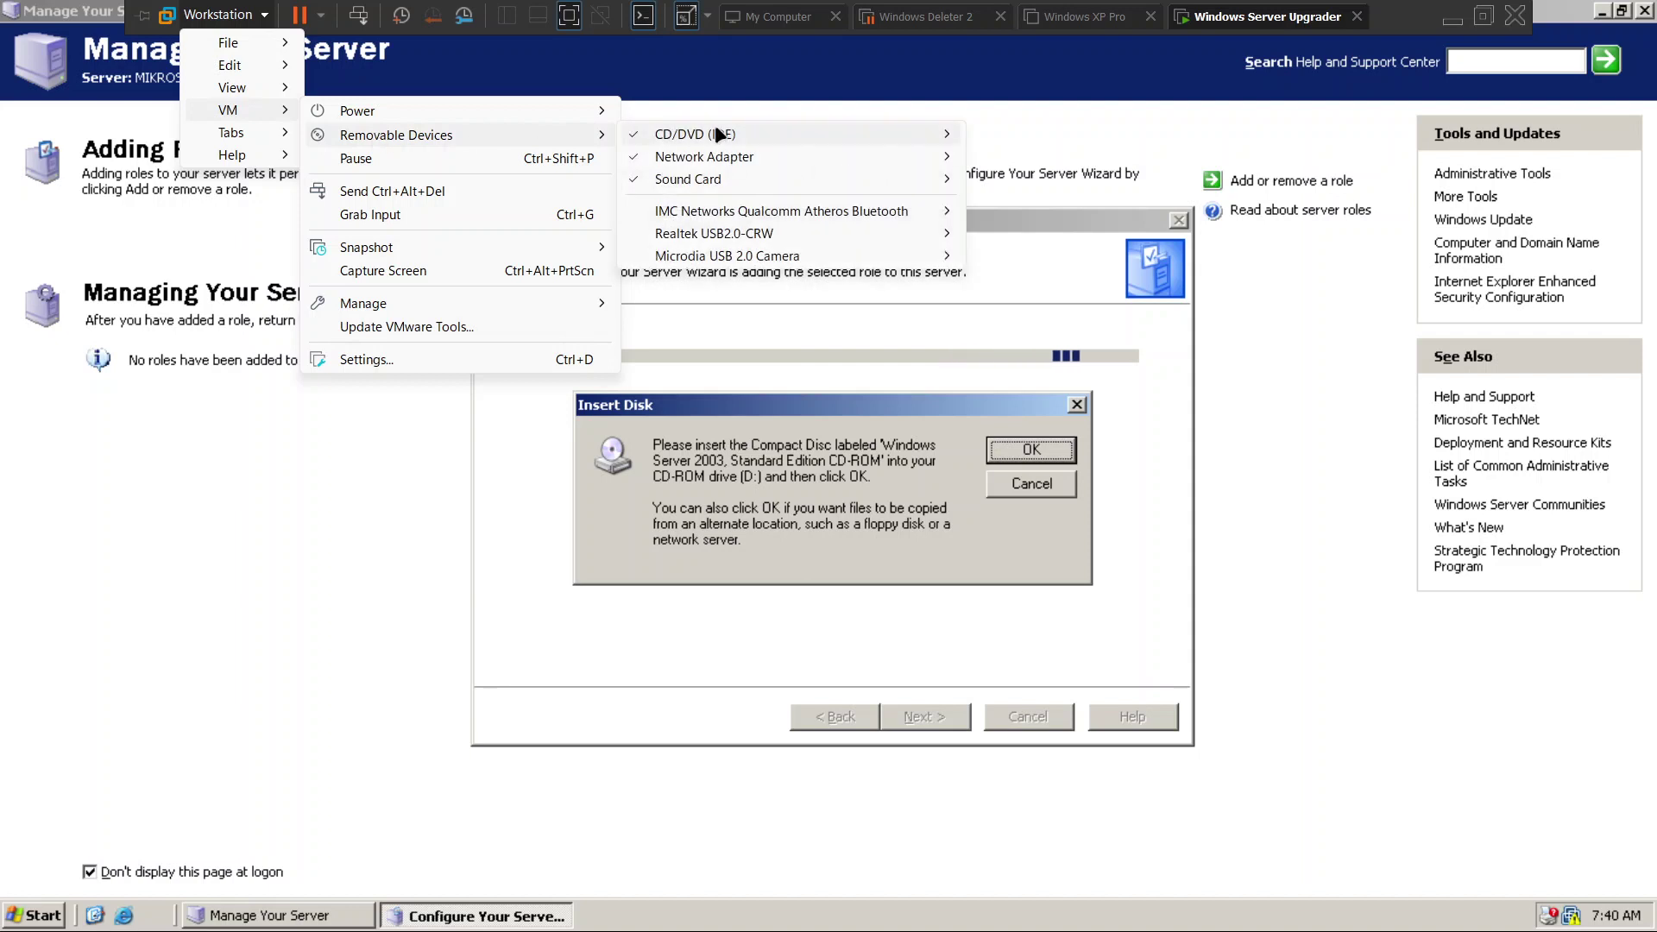
pyautogui.moveTo(715, 130)
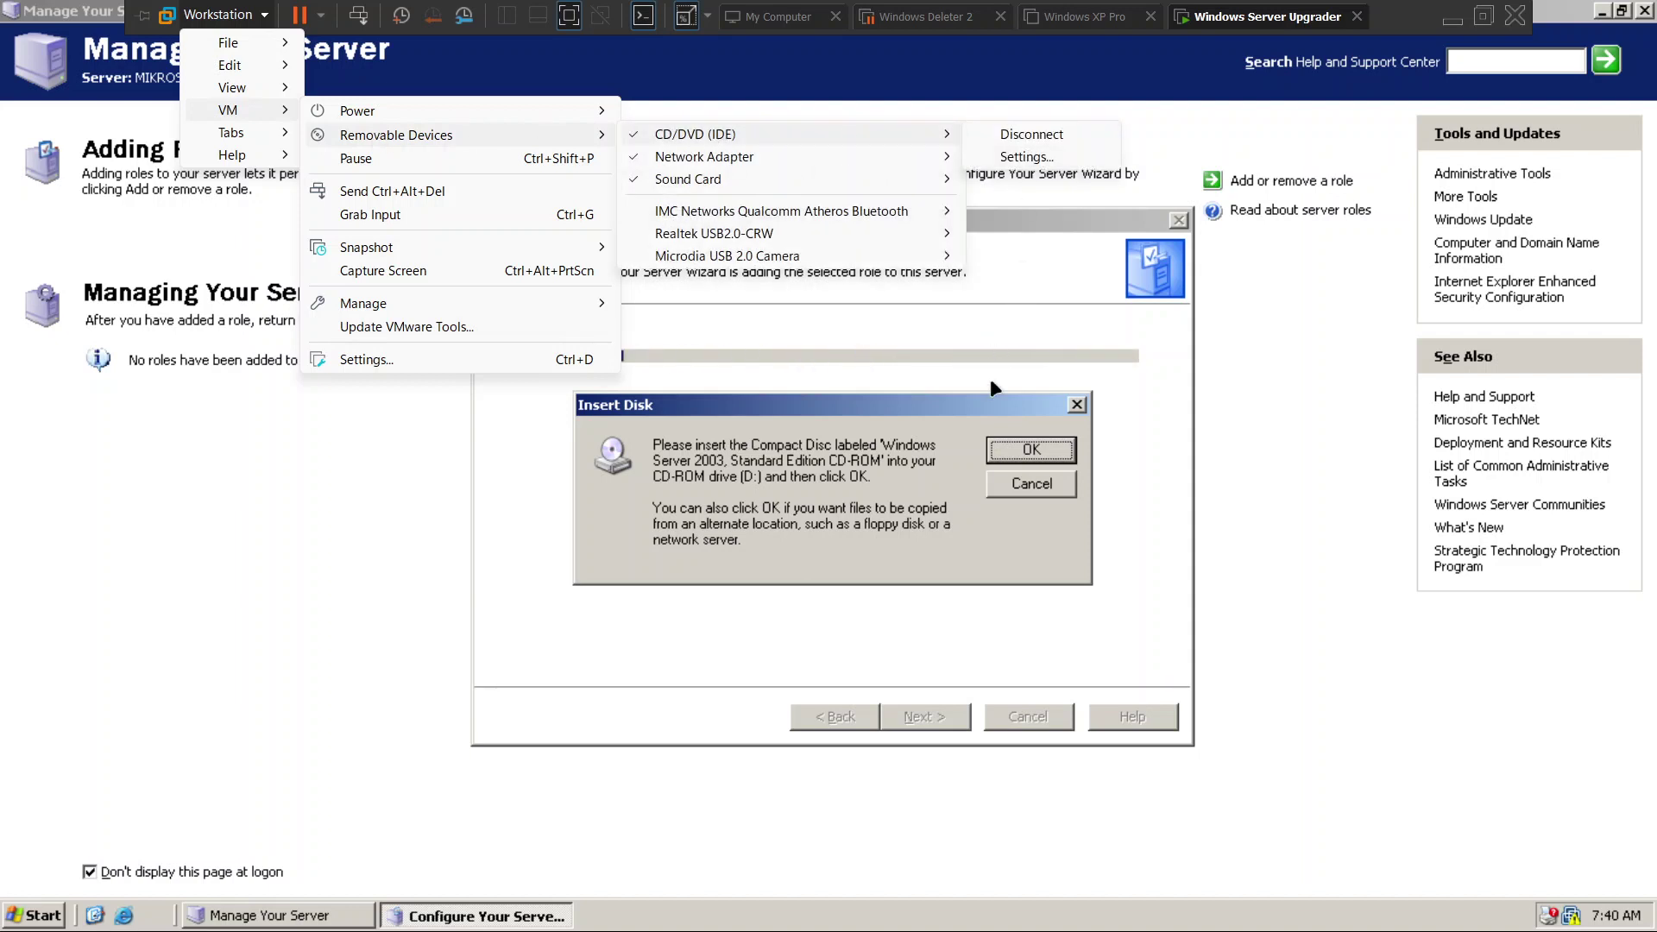
pyautogui.click(1017, 456)
pyautogui.click(1017, 456)
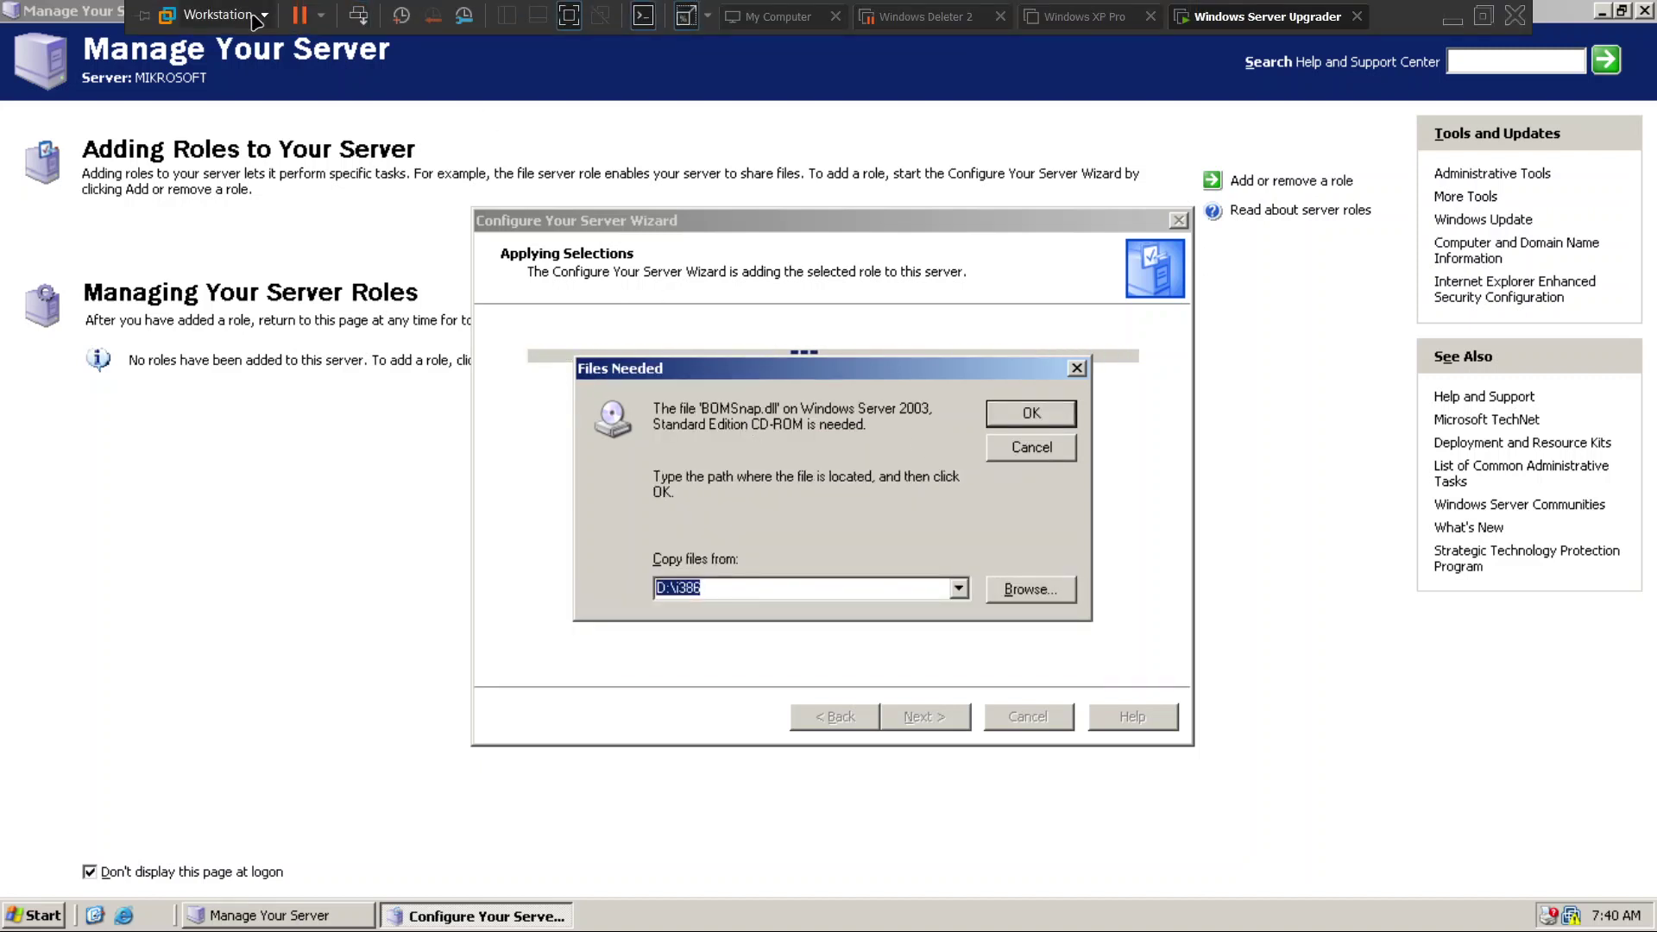
# Mount the Windows Server 2003 ISO image from the ALL ISO FILES folder in the virtual machine's CD/DVD drive.
pyautogui.click(256, 19)
pyautogui.moveTo(252, 115)
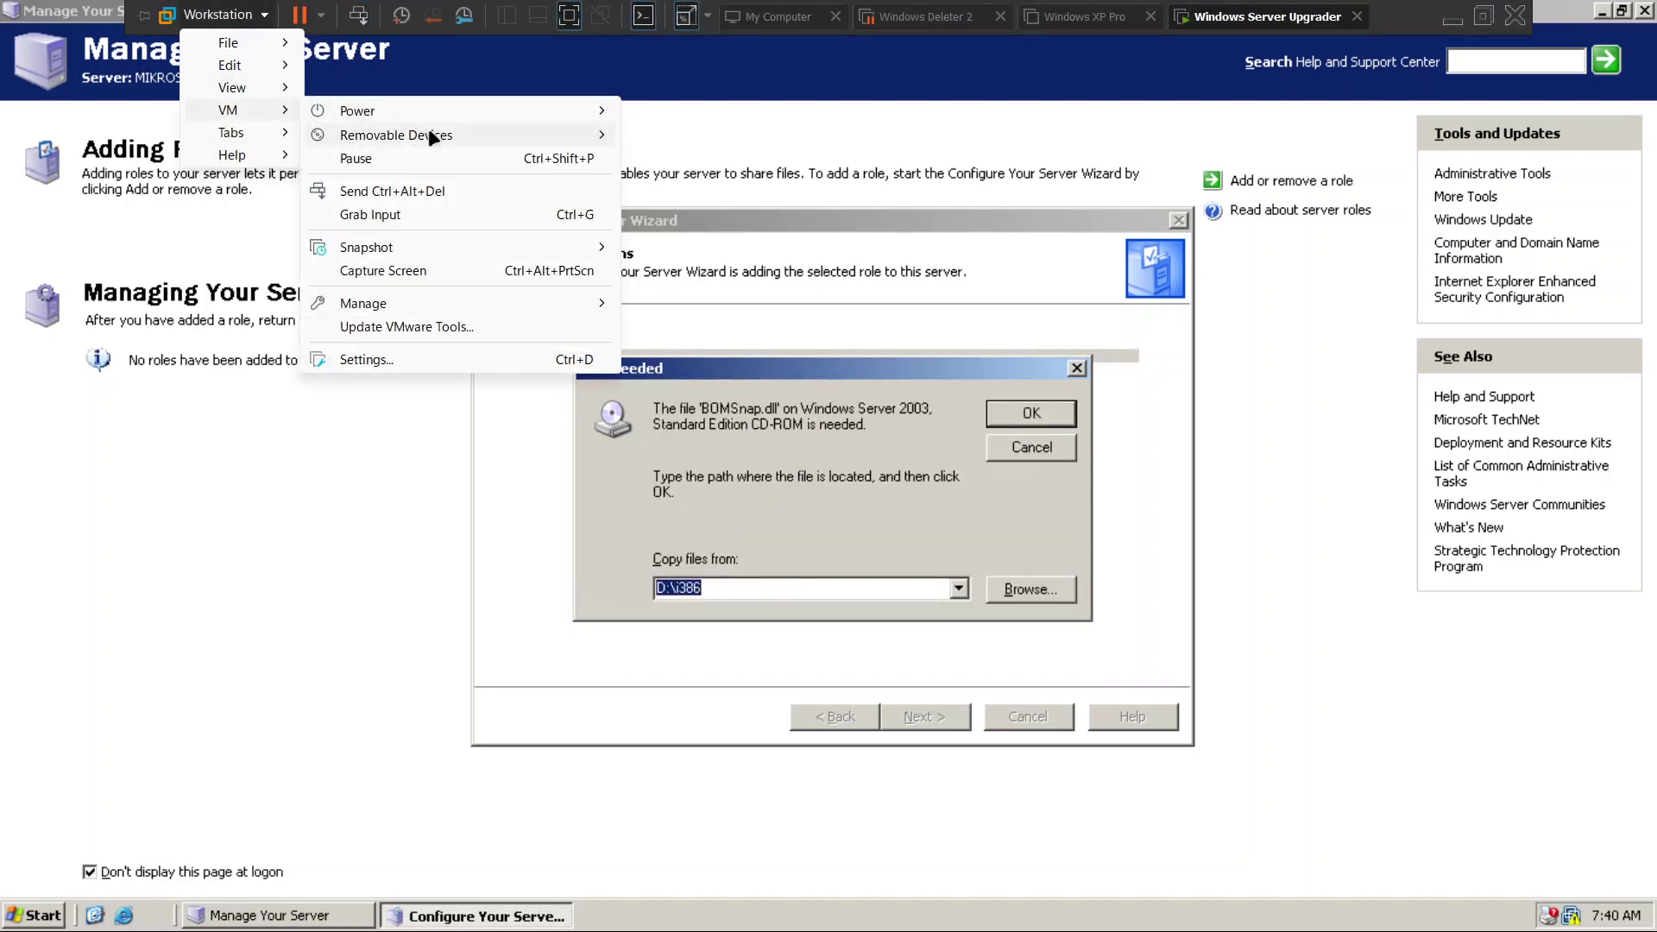
pyautogui.moveTo(432, 136)
pyautogui.moveTo(820, 121)
pyautogui.click(1079, 157)
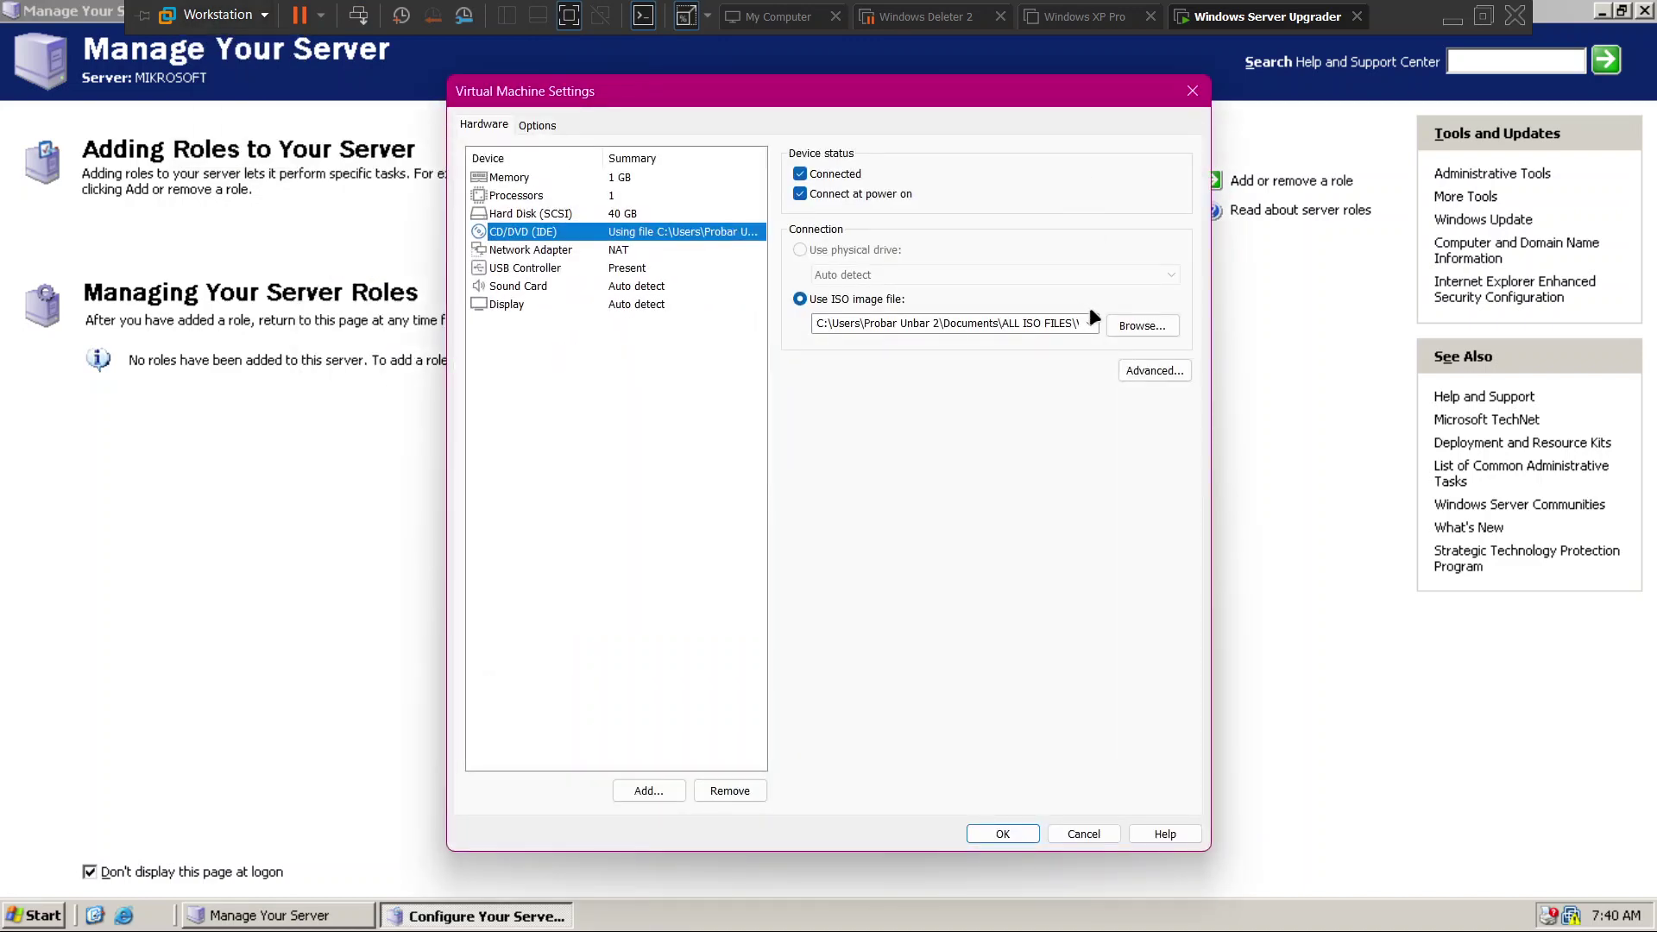
pyautogui.click(1091, 323)
pyautogui.click(1135, 331)
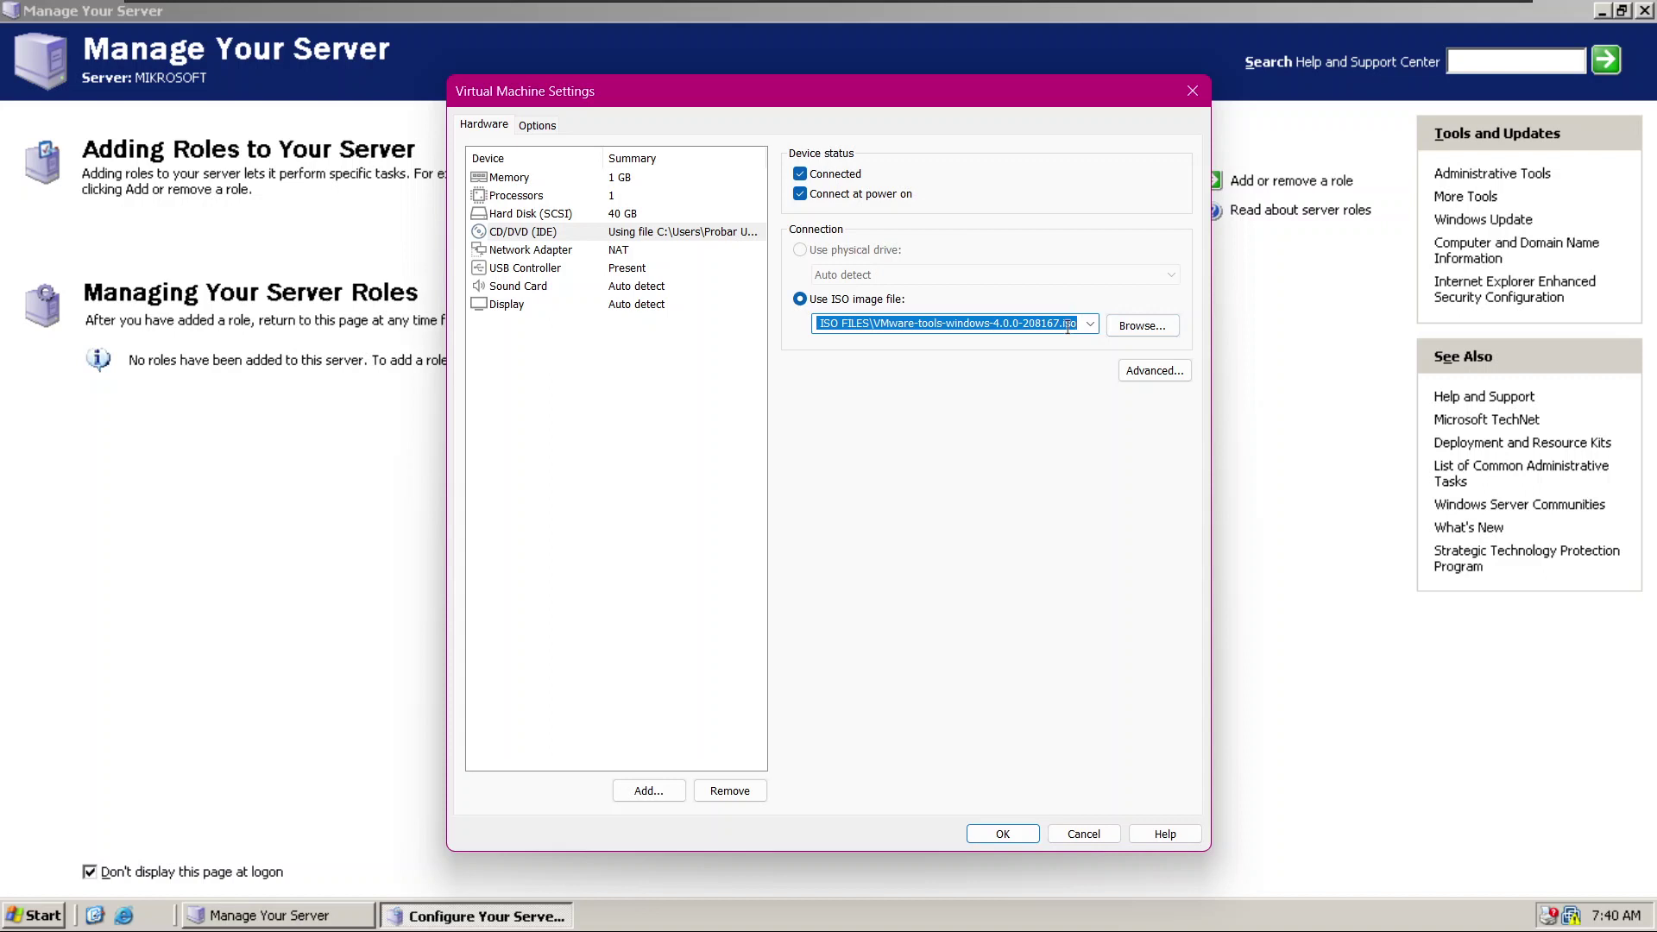
pyautogui.click(1130, 331)
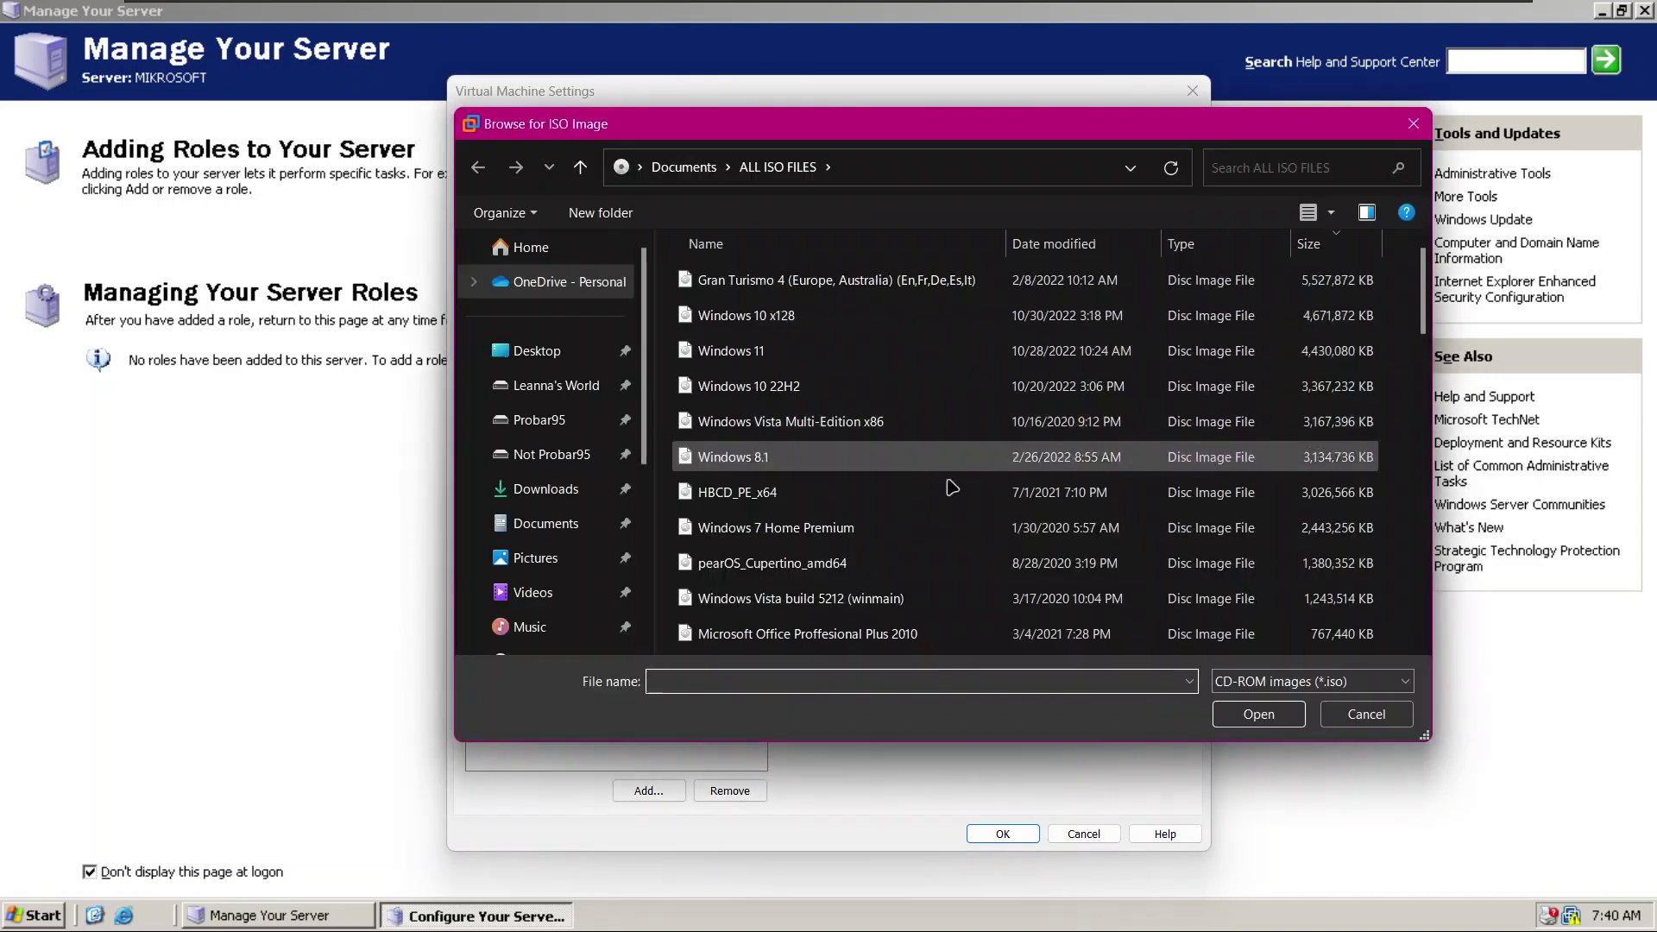
pyautogui.scroll(-5, 948, 482)
pyautogui.doubleClick(969, 458)
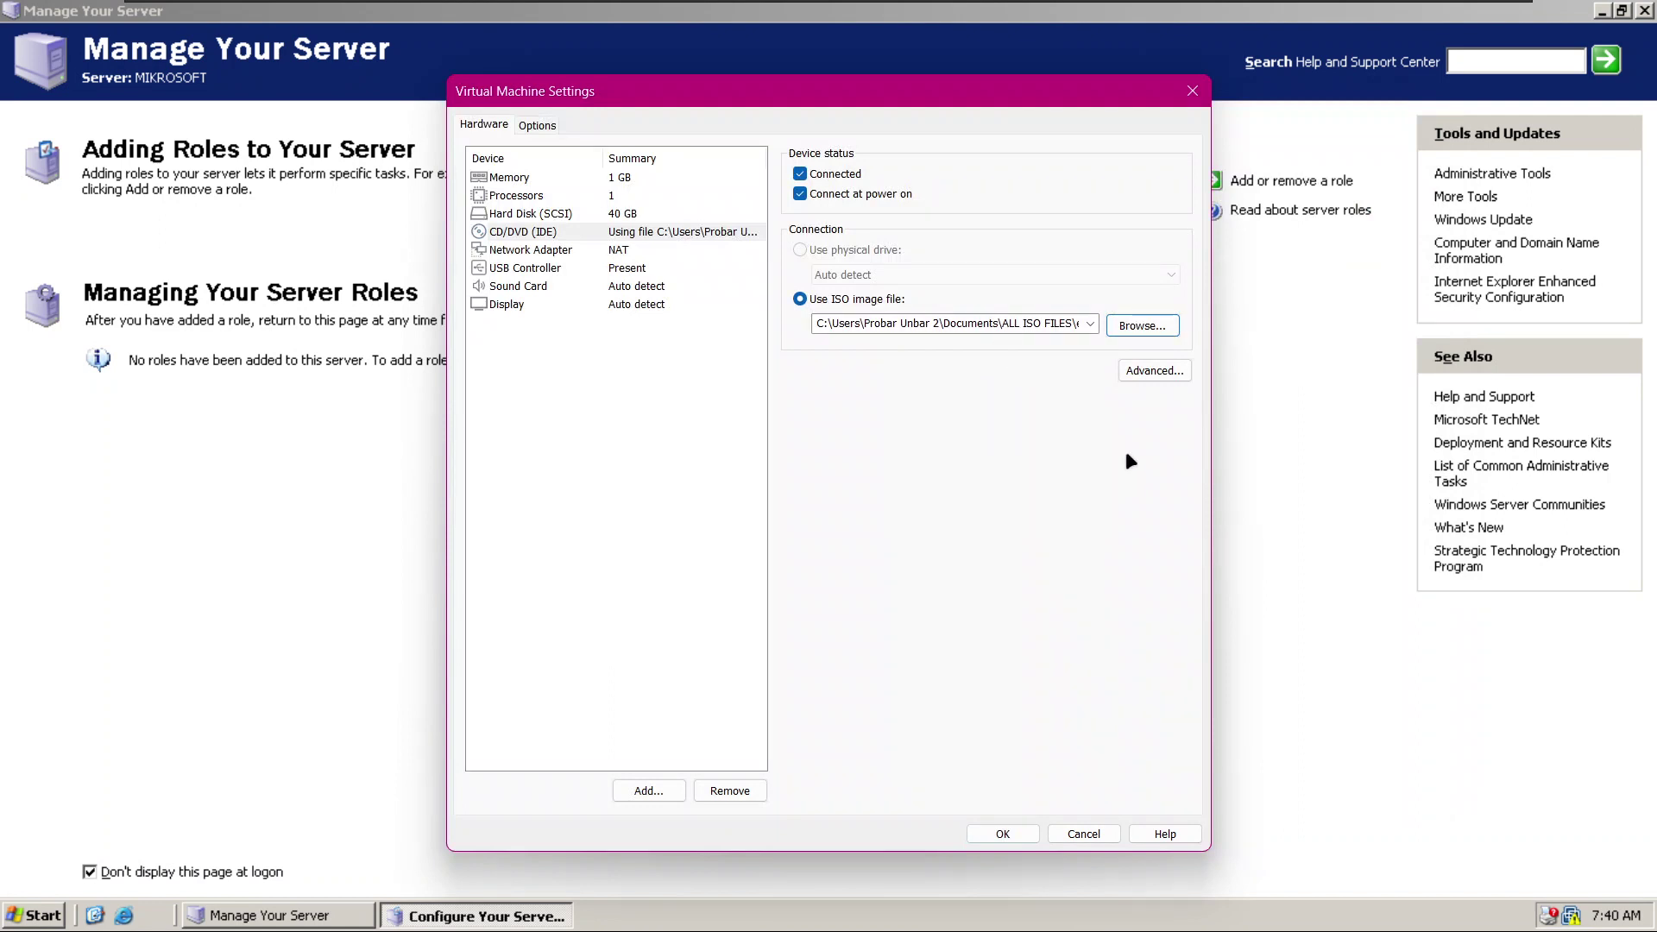
pyautogui.click(1001, 833)
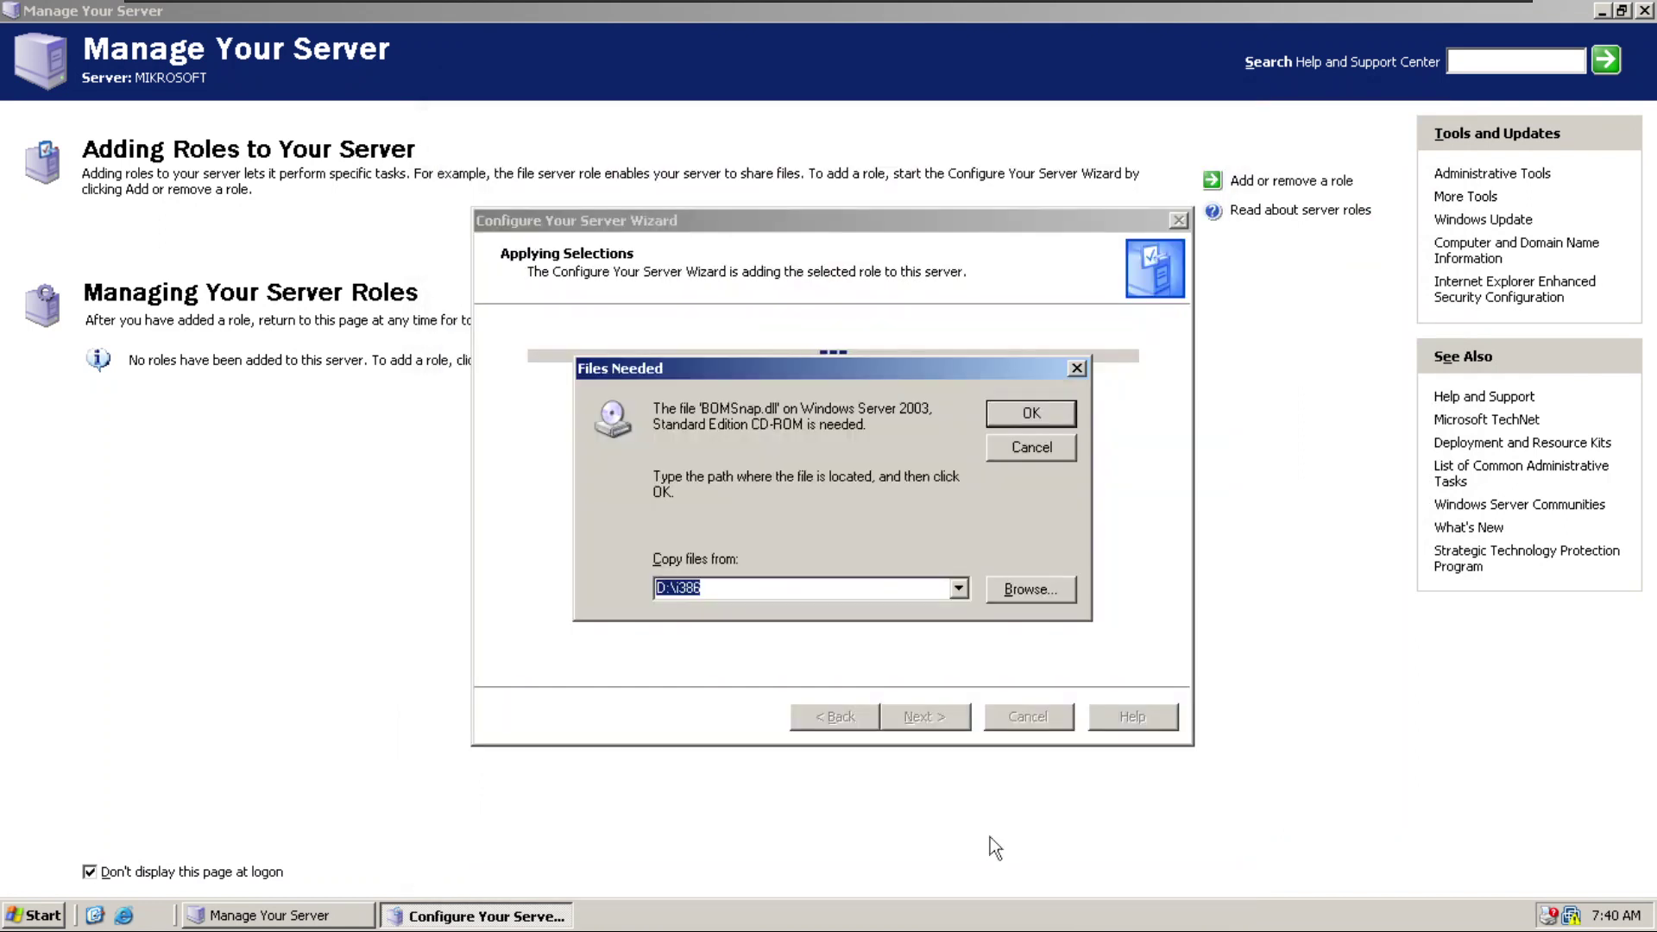
# Copy the needed setup files from D:\i386 and close the Windows Server 2003 welcome window.
pyautogui.click(1036, 418)
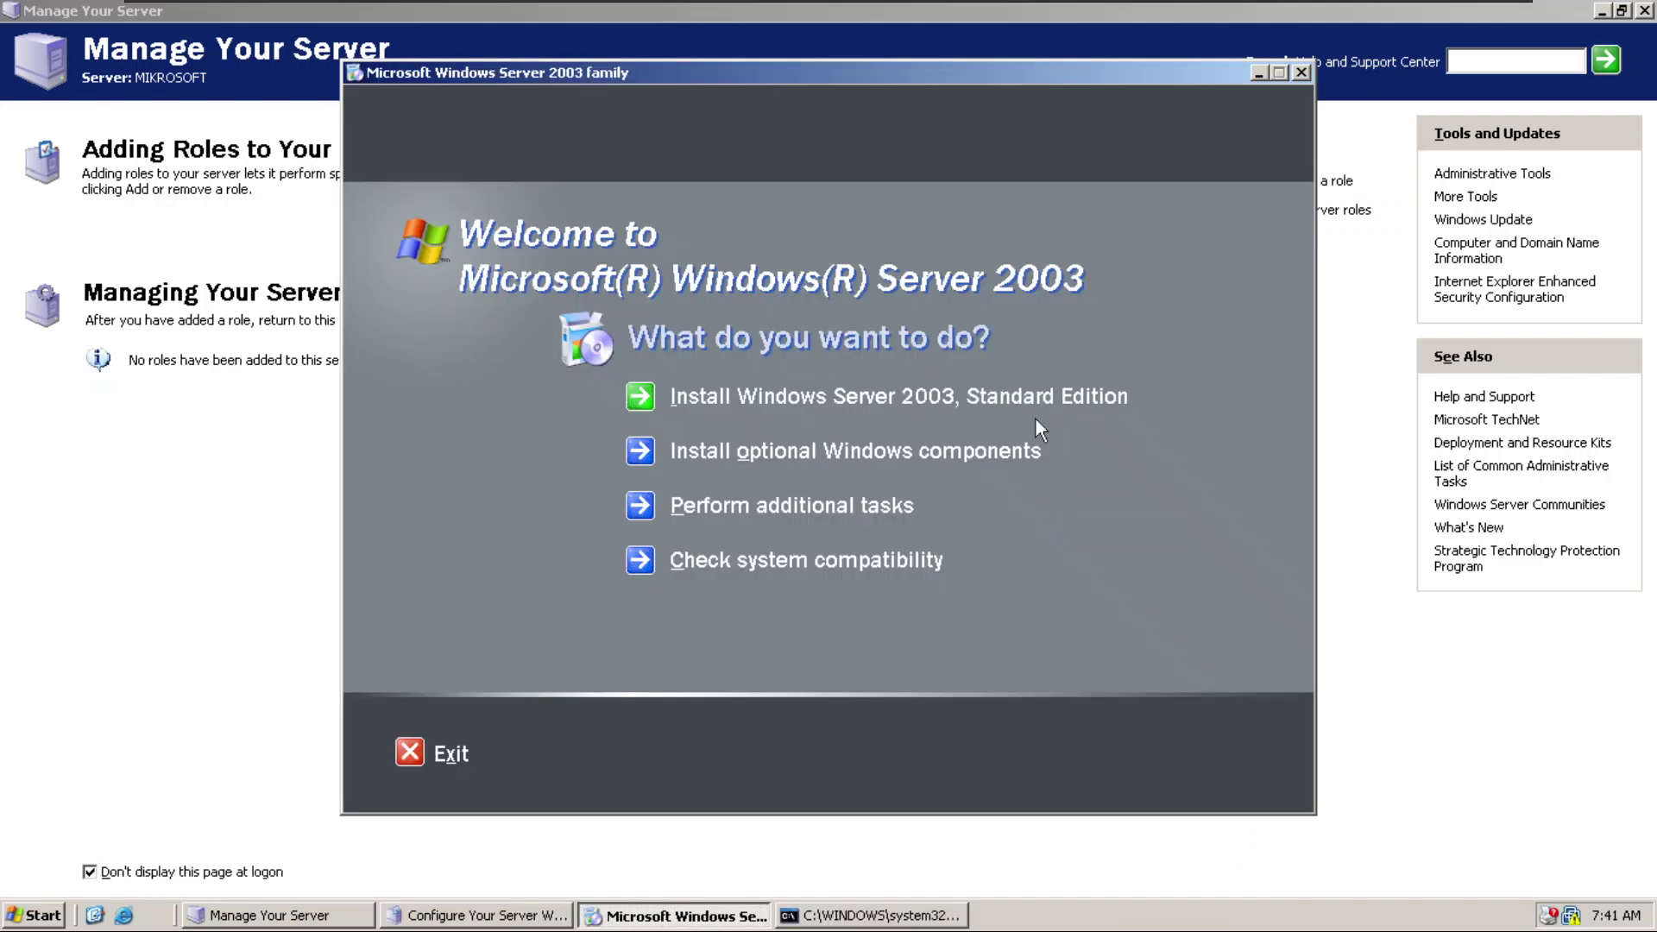
pyautogui.click(1297, 77)
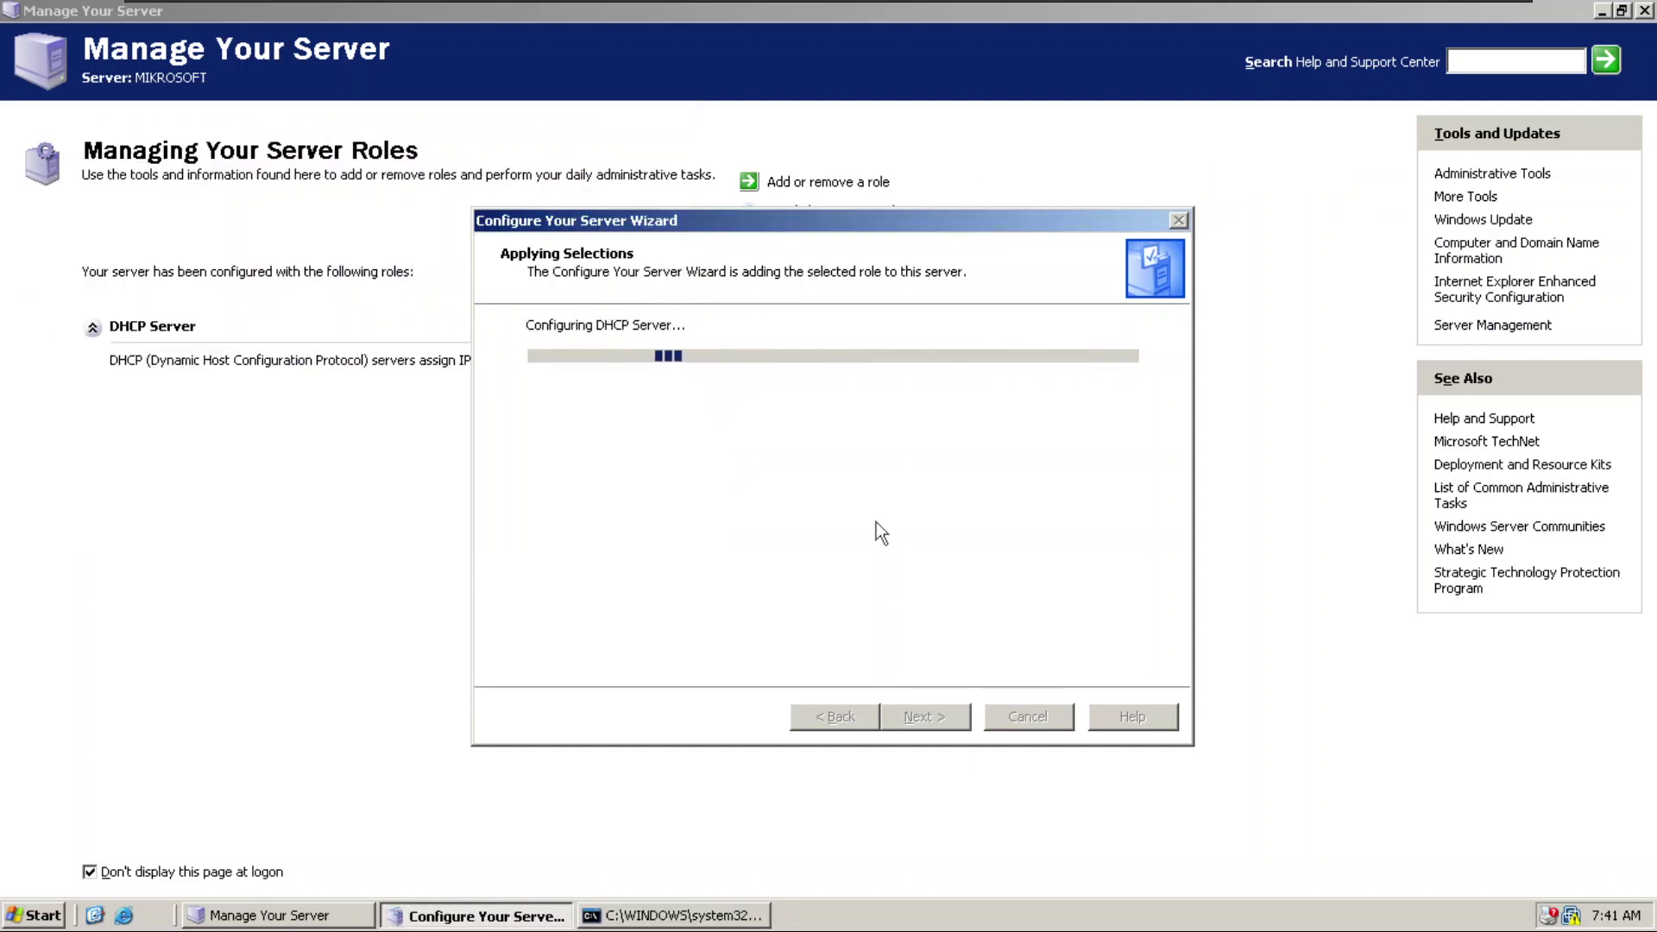
# Browse My Computer, the Desktop and Local Disk (C:) in the file explorer, and close it.
pyautogui.press('super+e')
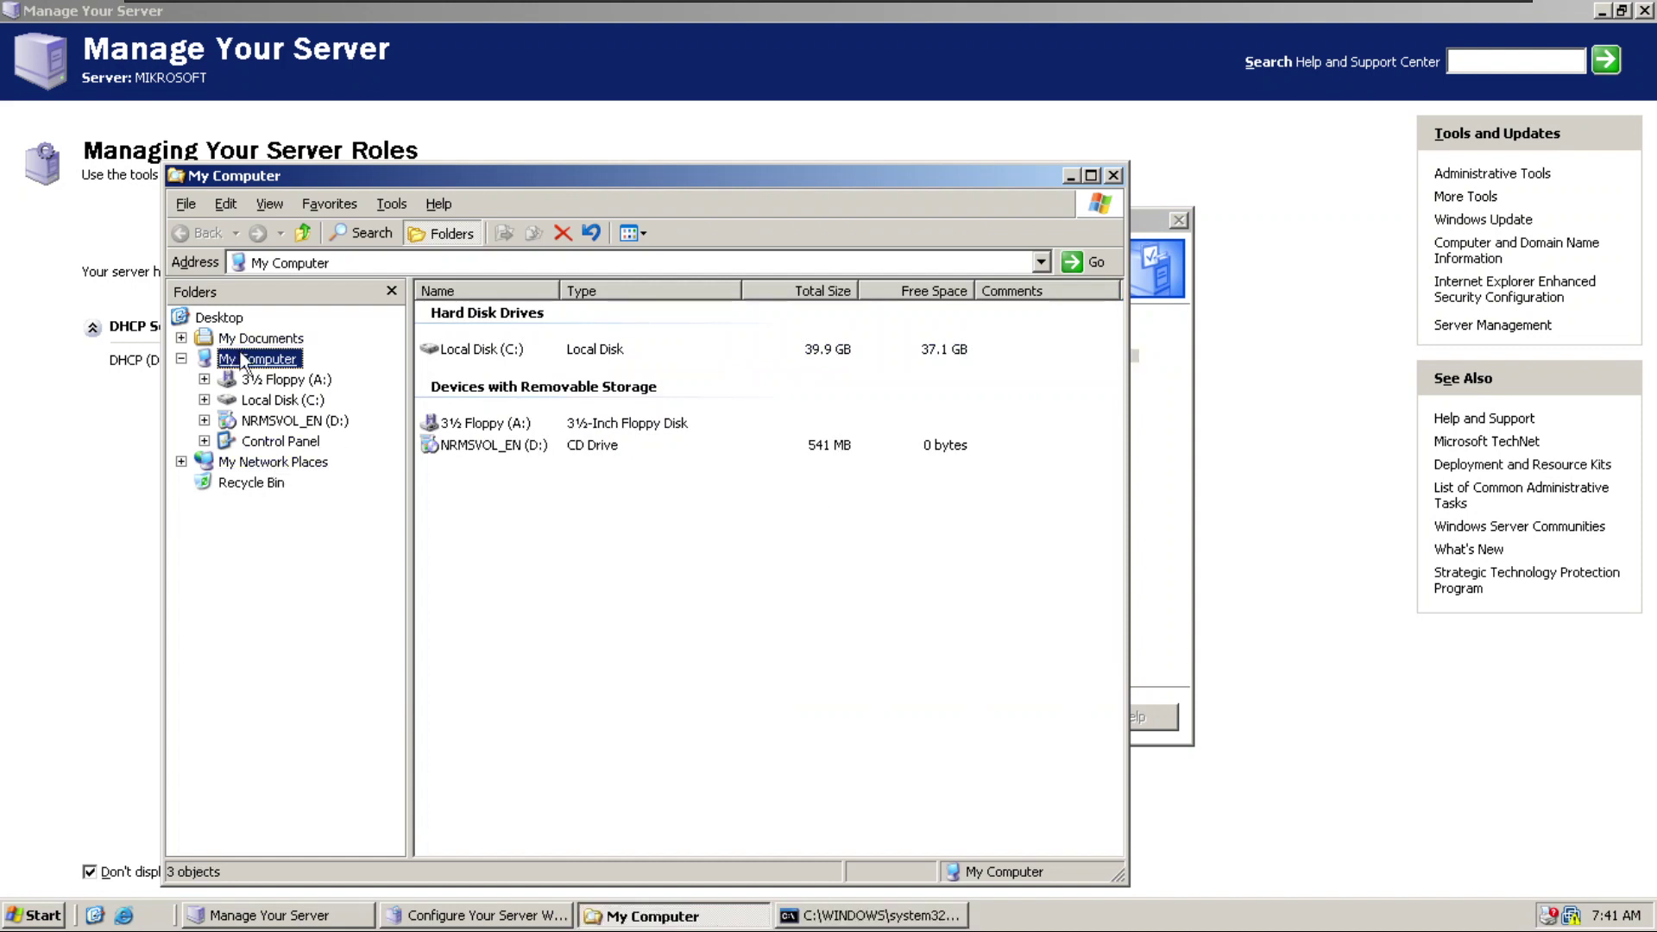
pyautogui.click(277, 401)
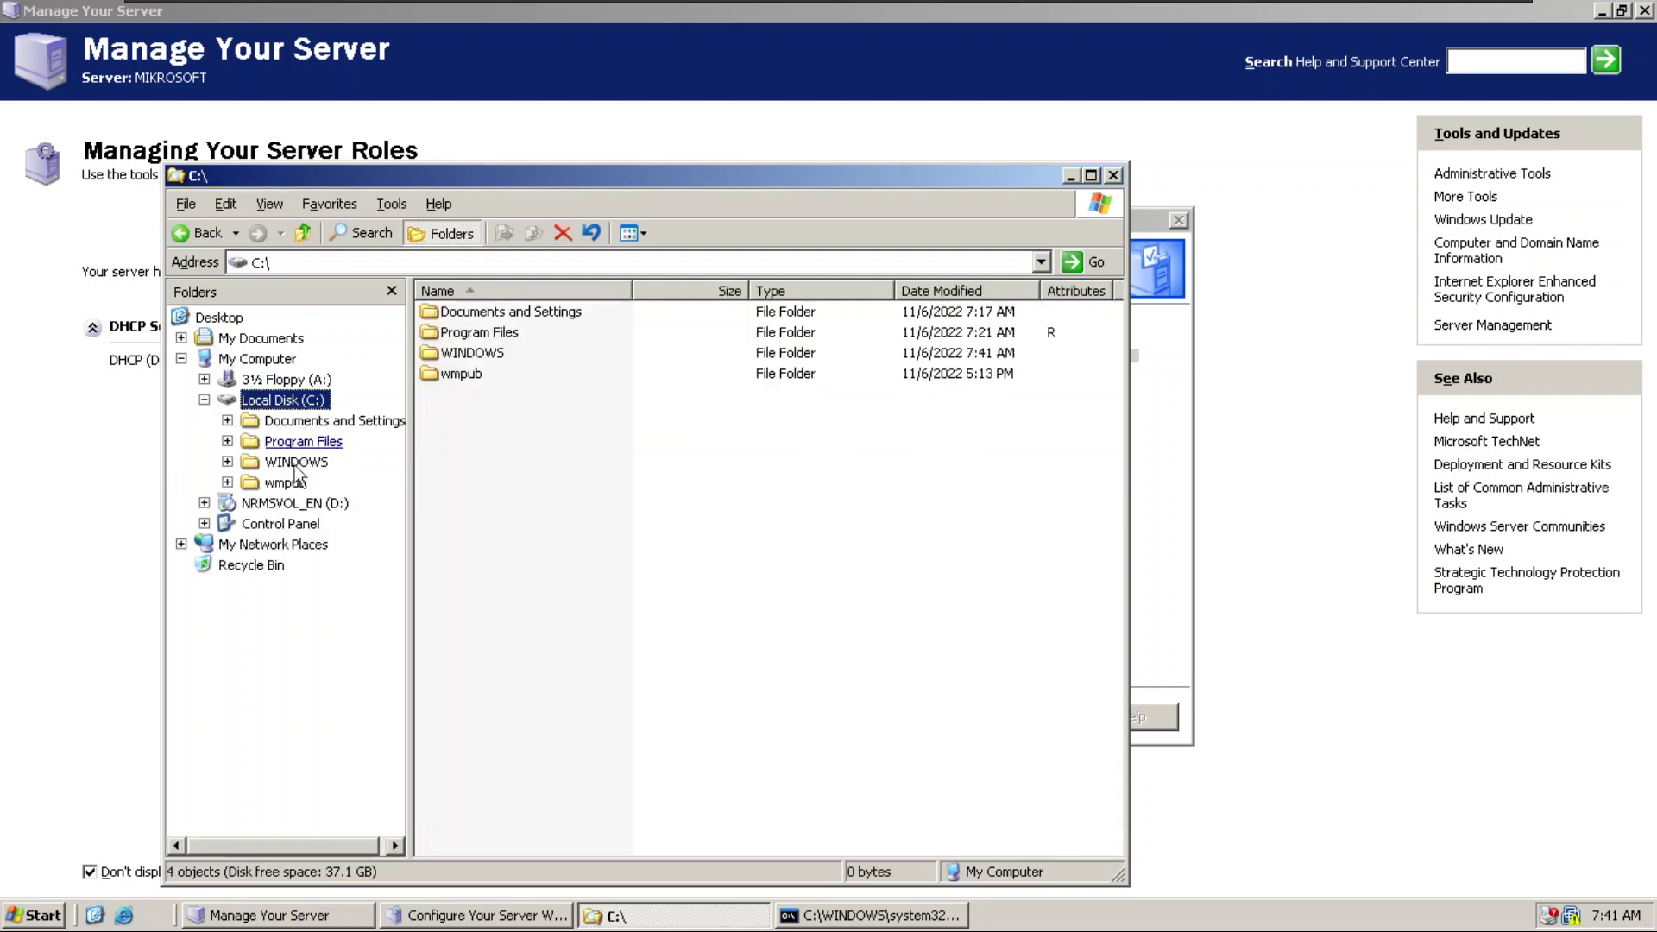
pyautogui.click(231, 323)
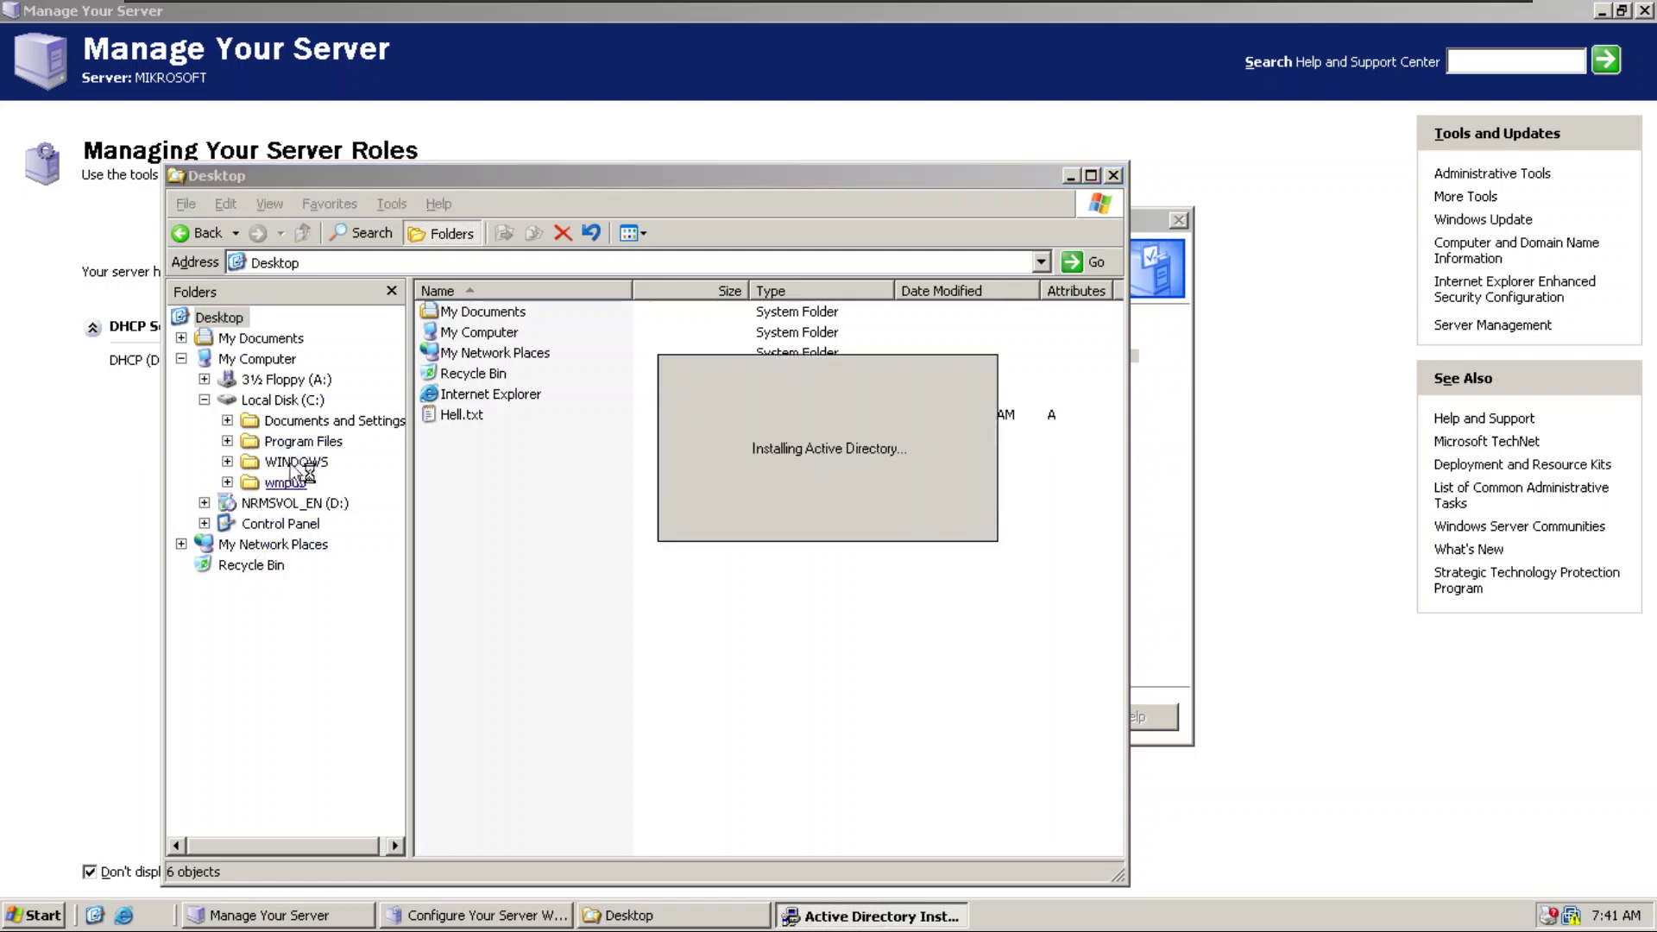
pyautogui.click(264, 361)
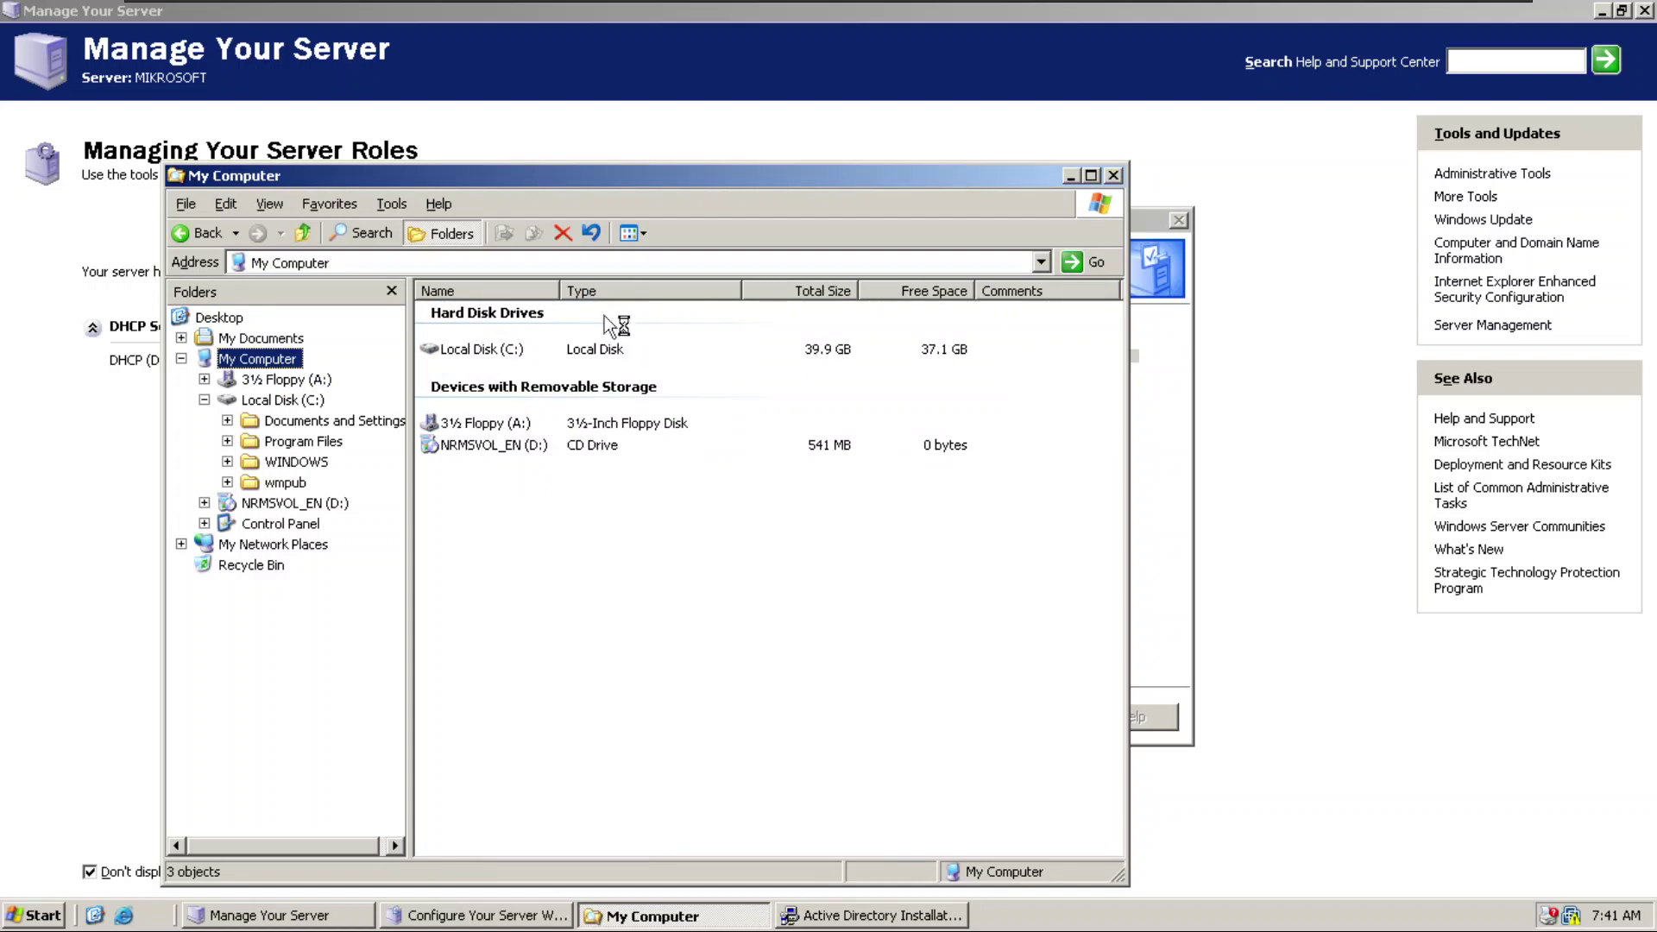
pyautogui.click(941, 356)
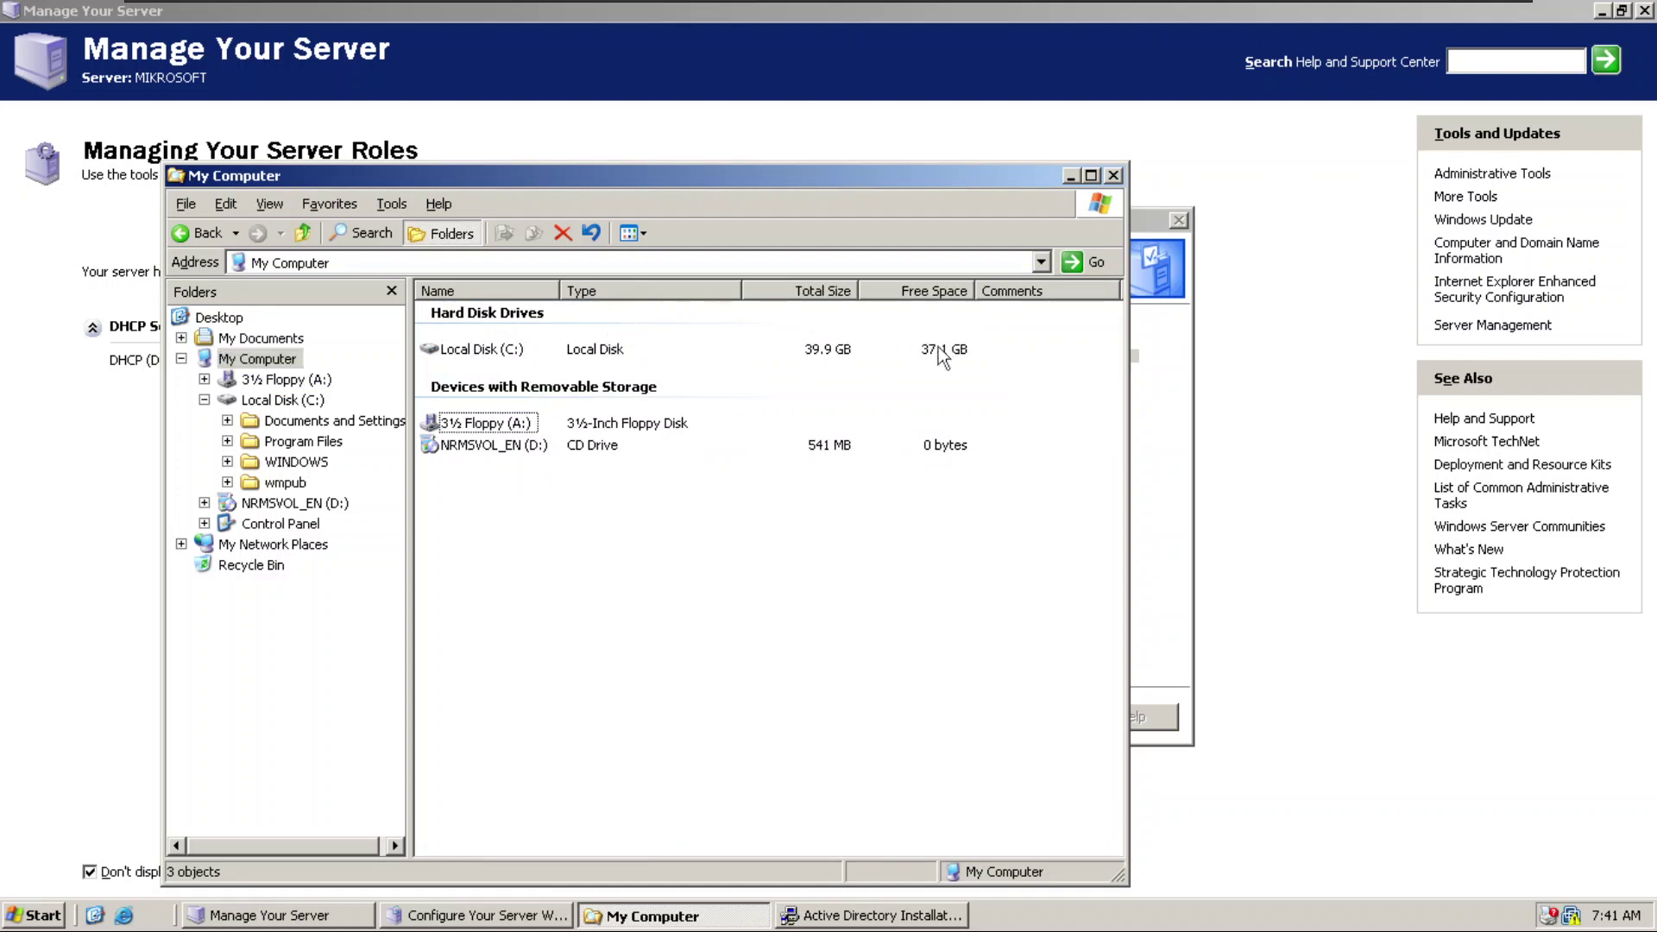
pyautogui.doubleClick(456, 356)
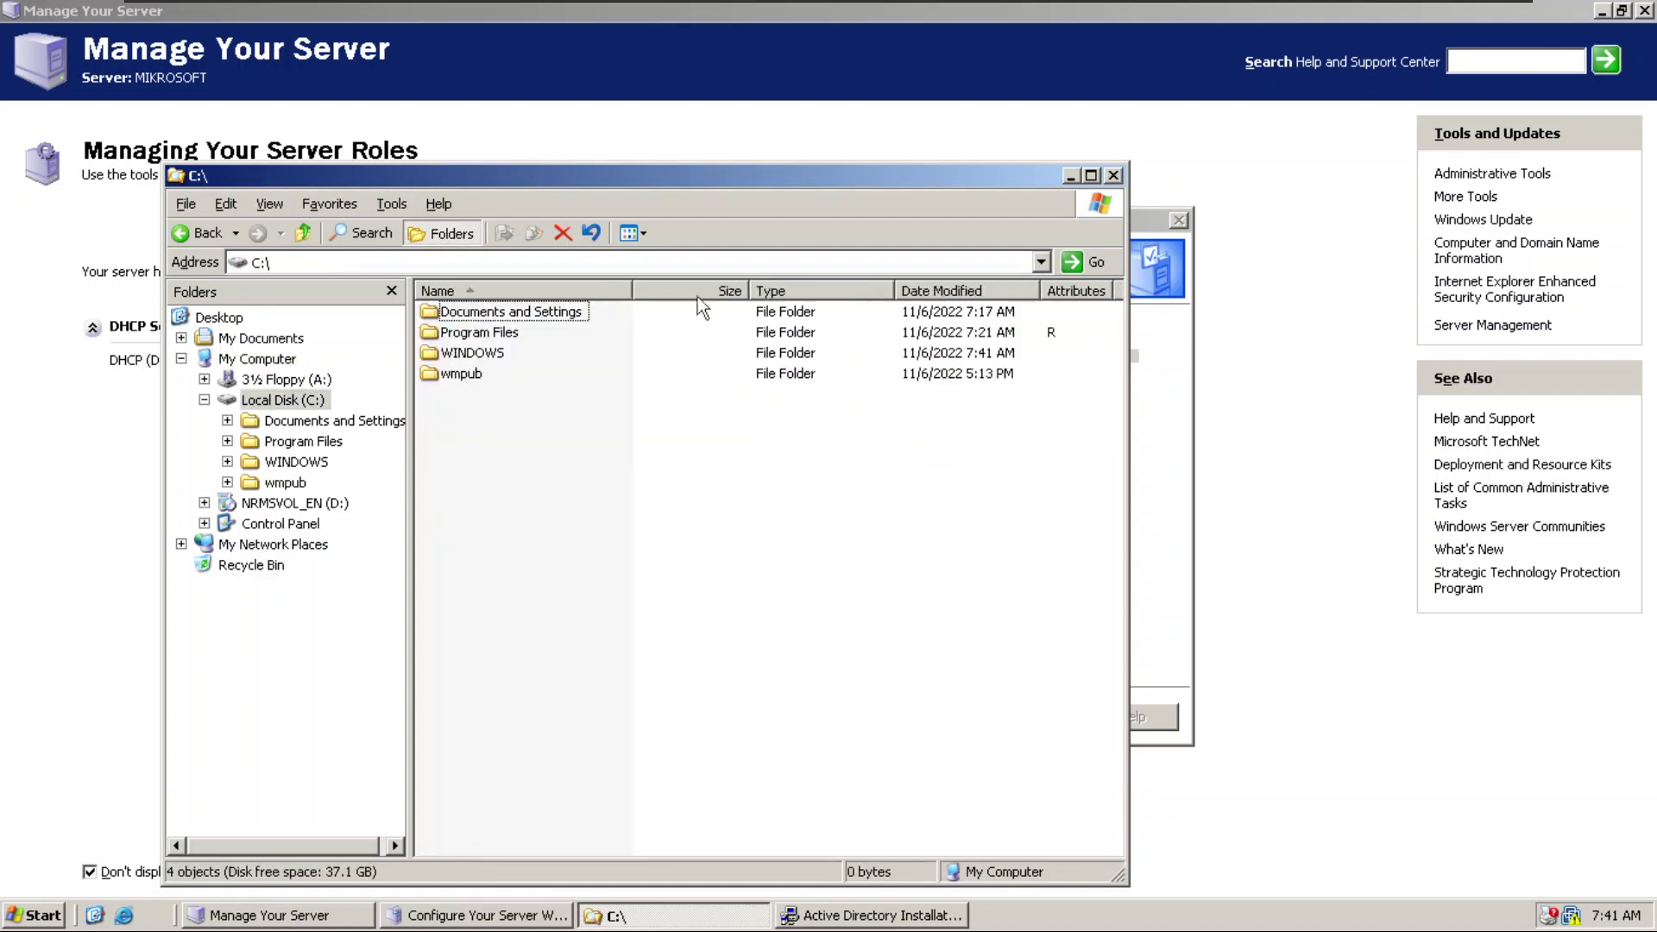
pyautogui.click(1115, 179)
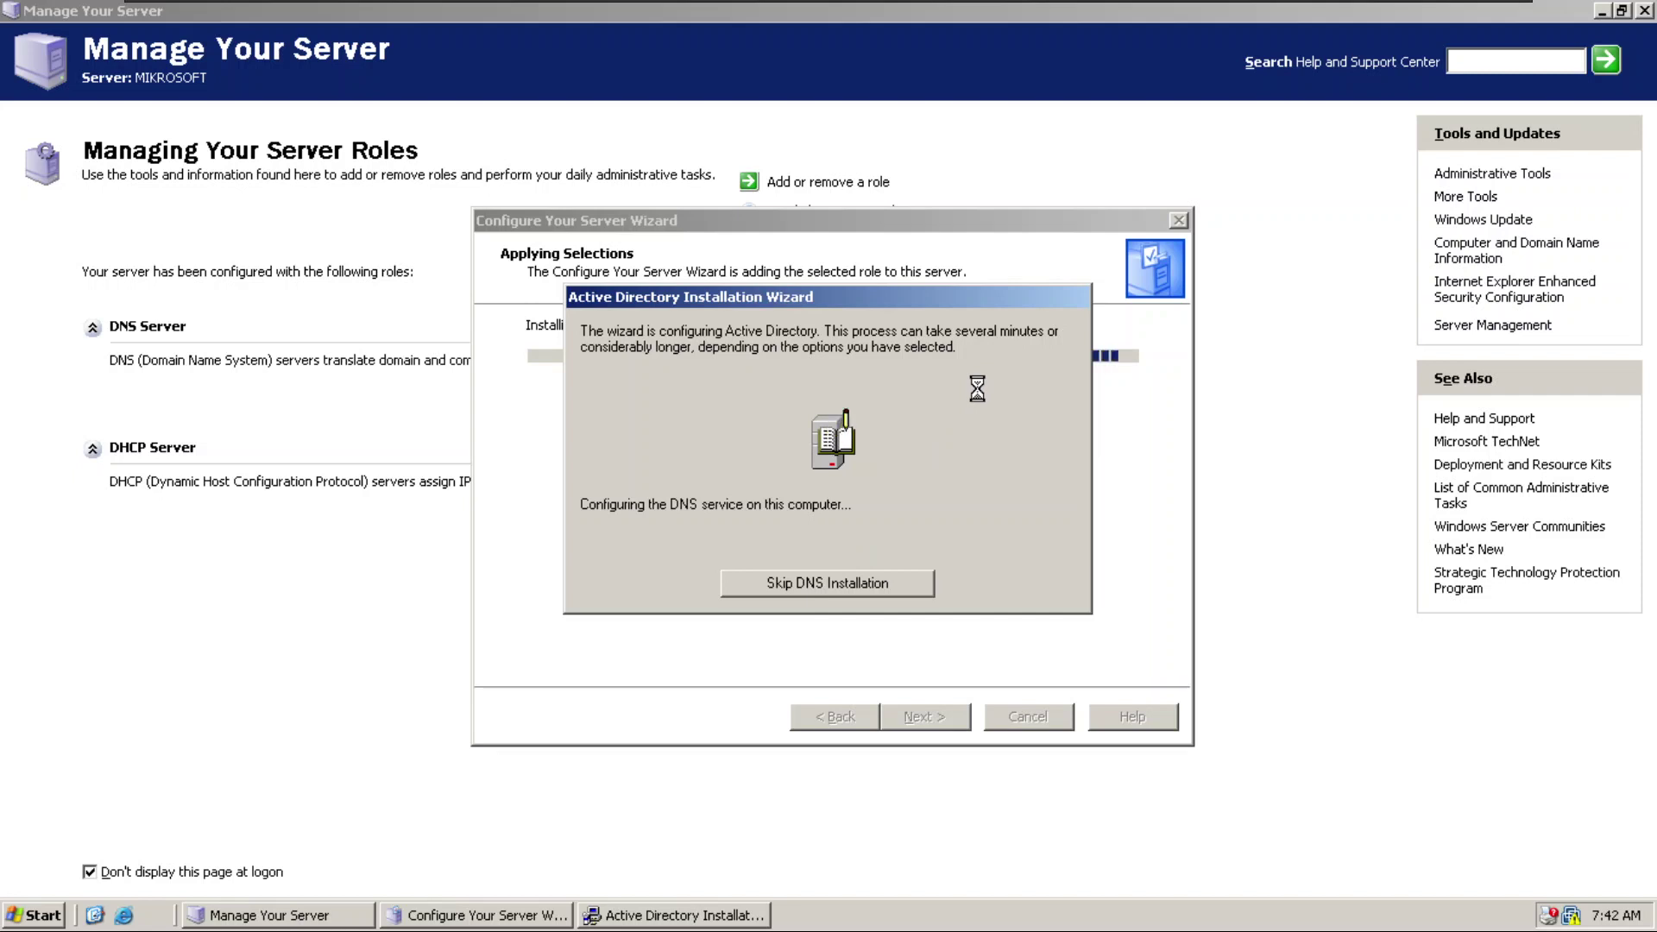
pyautogui.moveTo(880, 293); pyautogui.dragTo(880, 287)
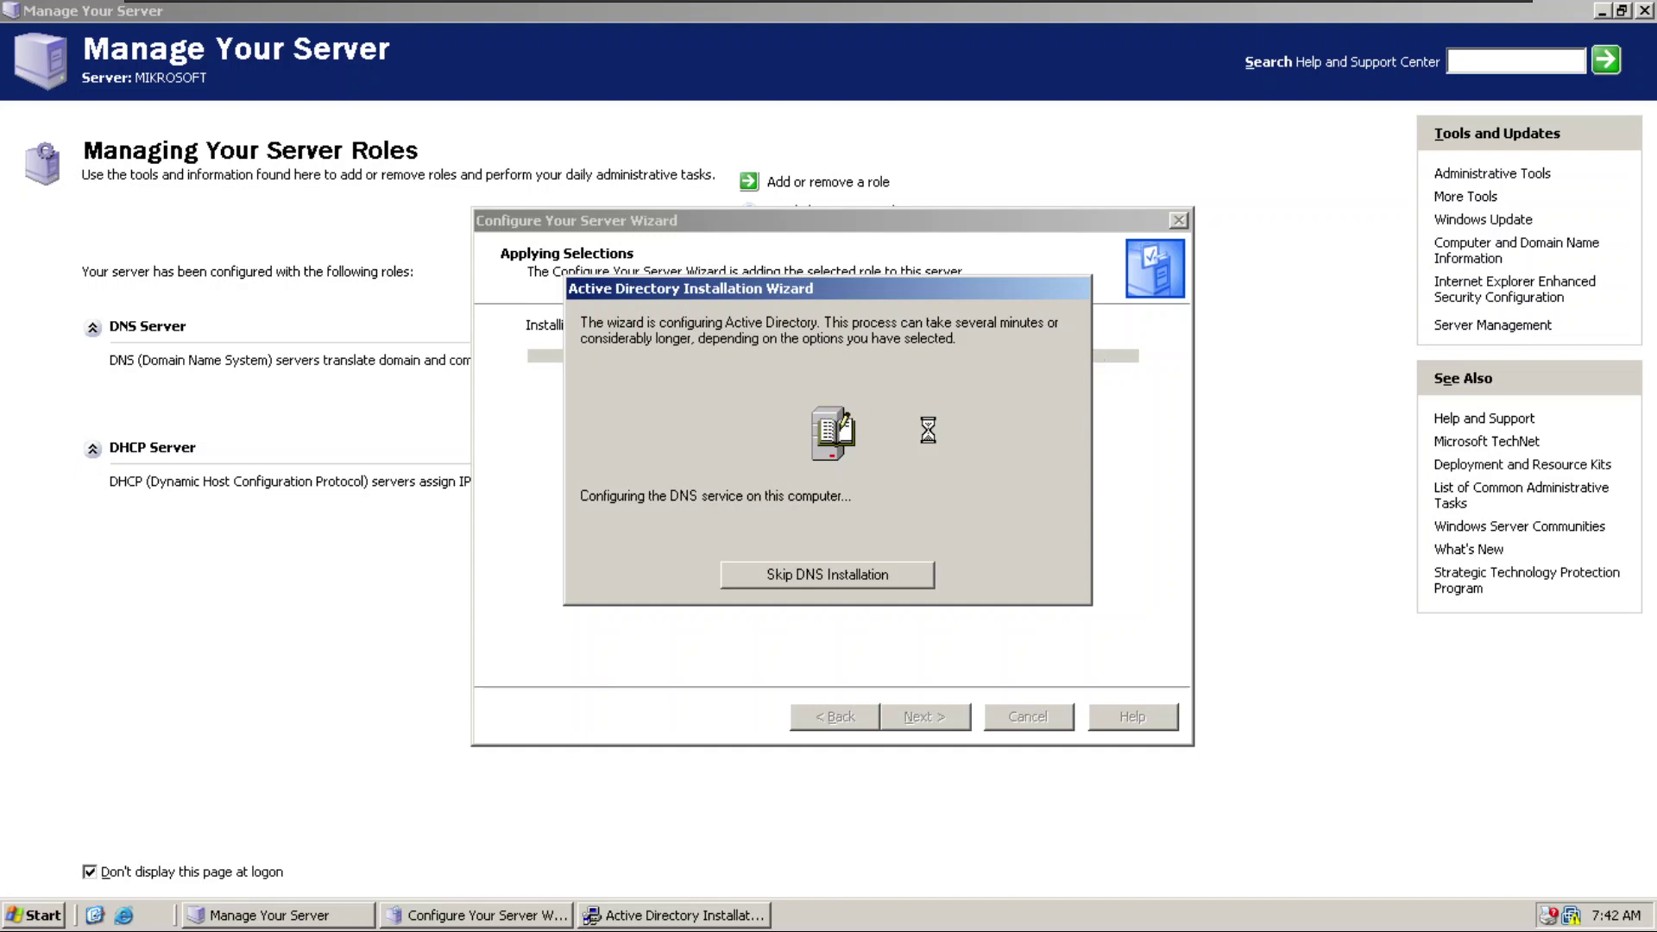
pyautogui.hotkey('alt', 'Tab')
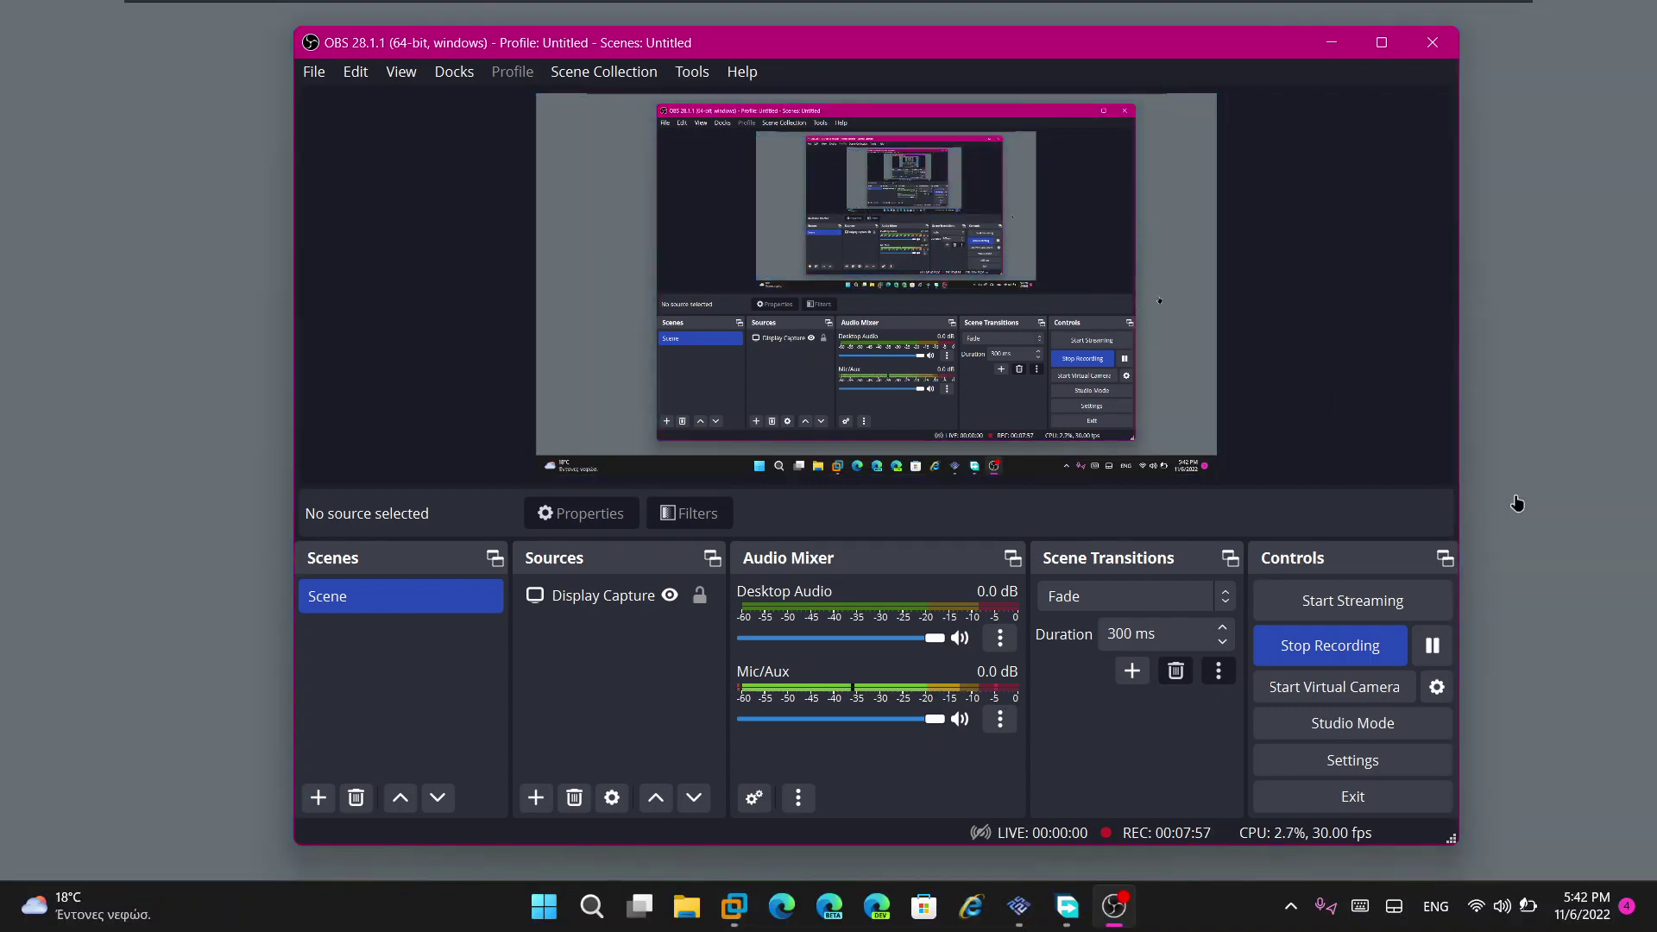
pyautogui.click(1517, 504)
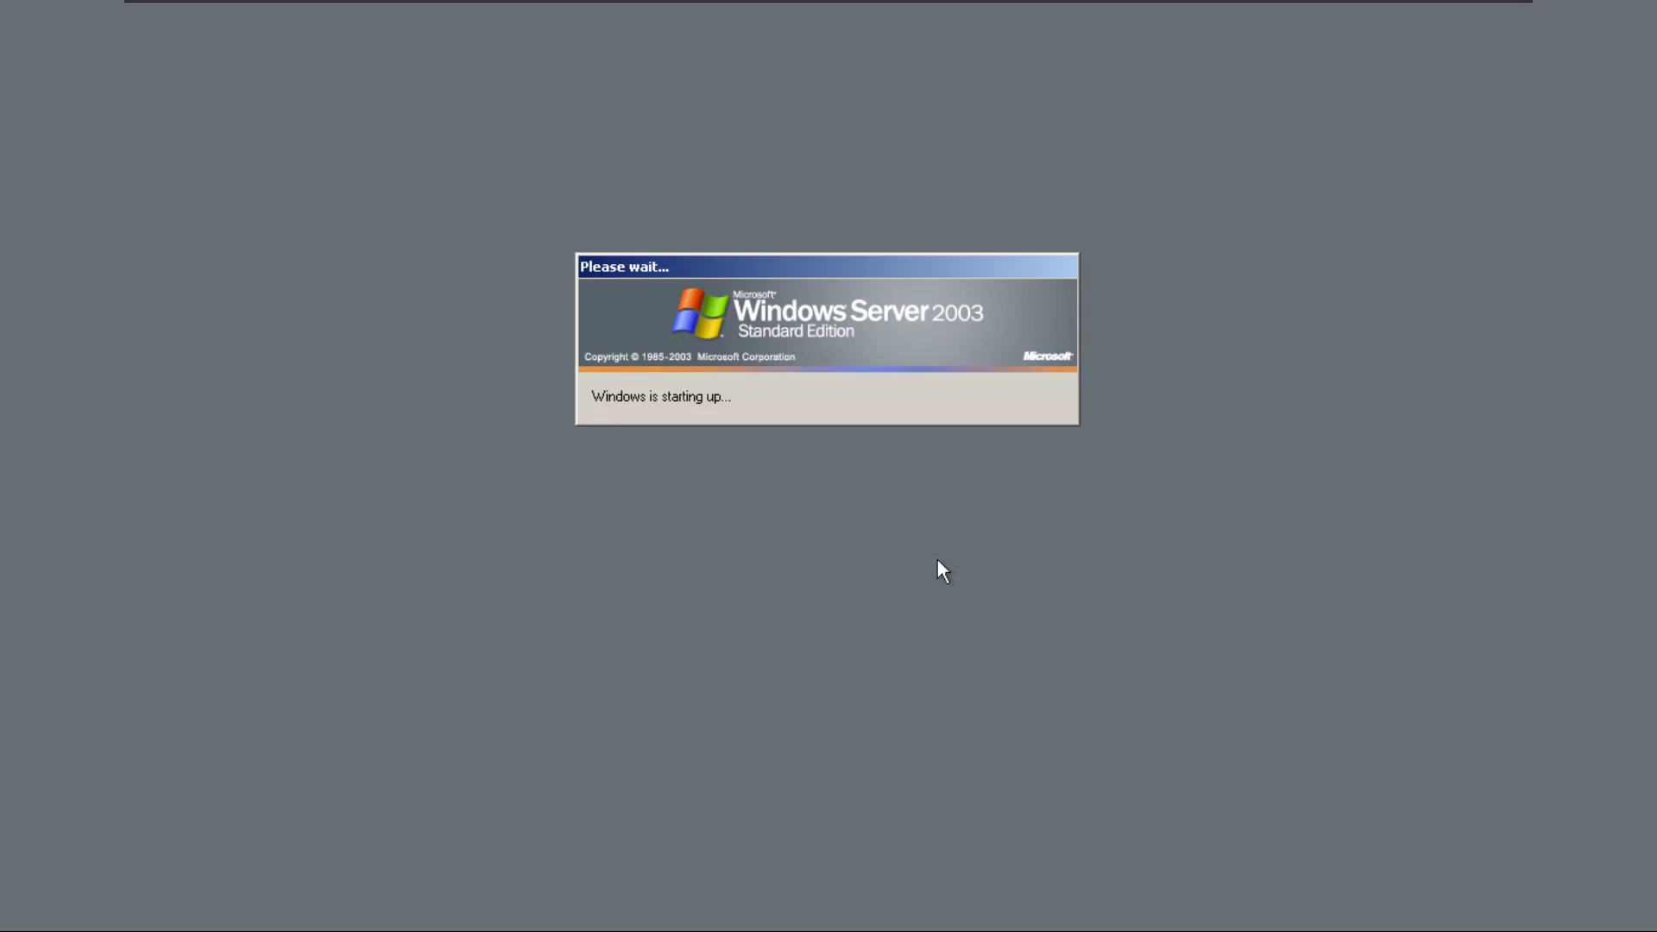
pyautogui.moveTo(625, 7)
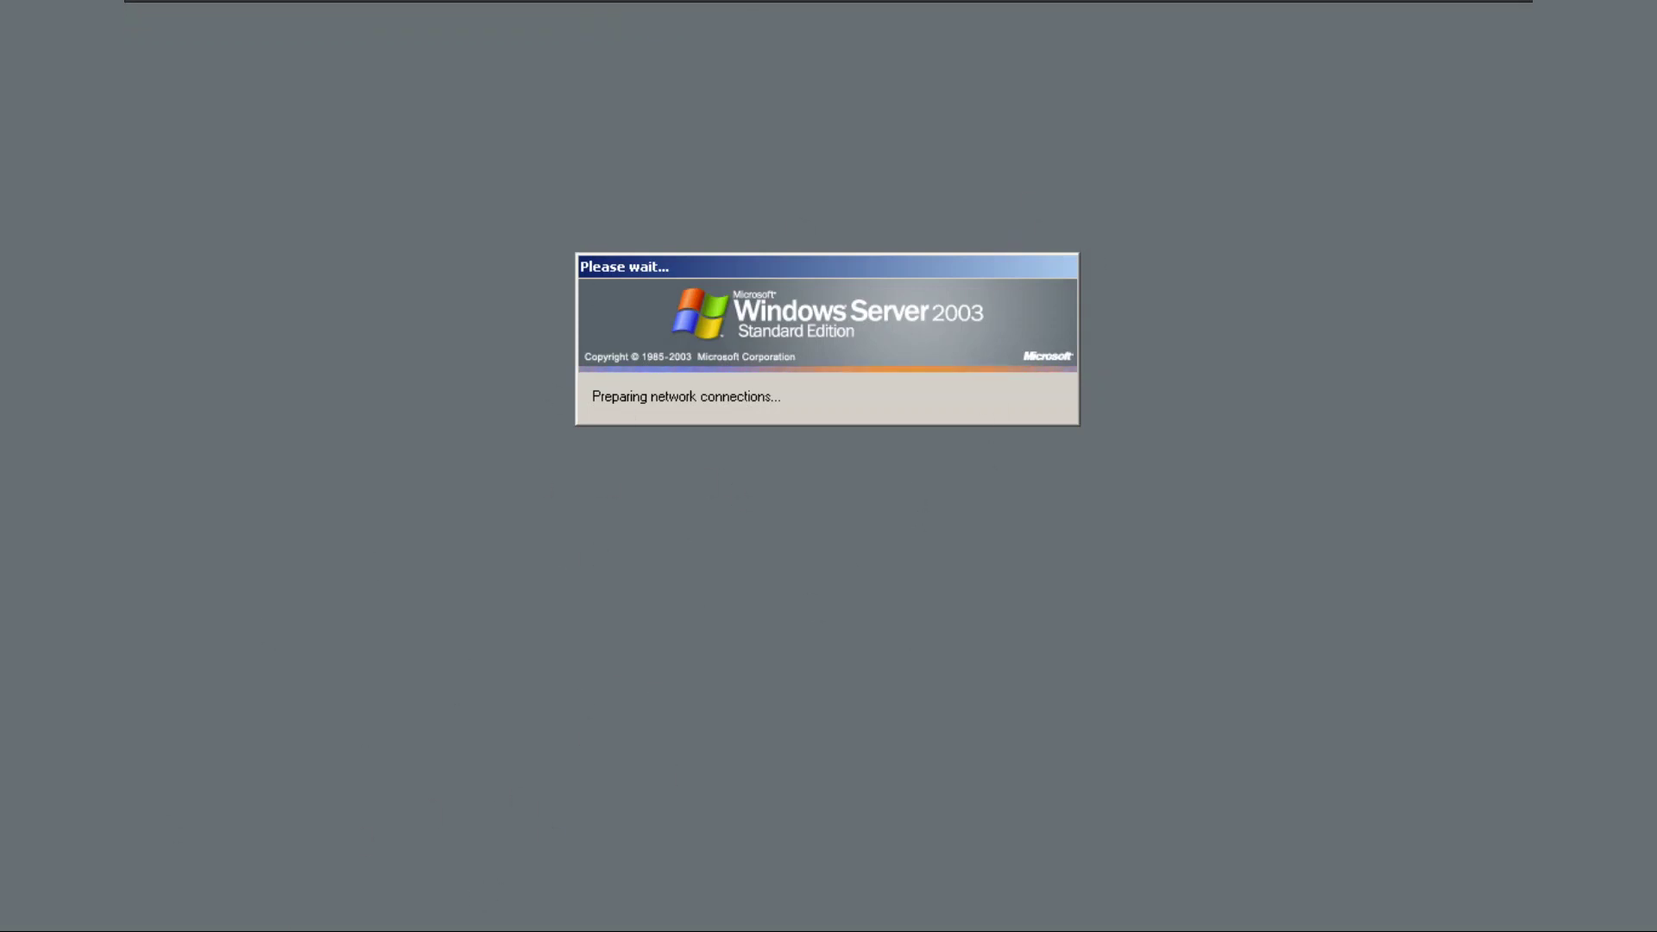
pyautogui.hotkey('alt', 'Tab')
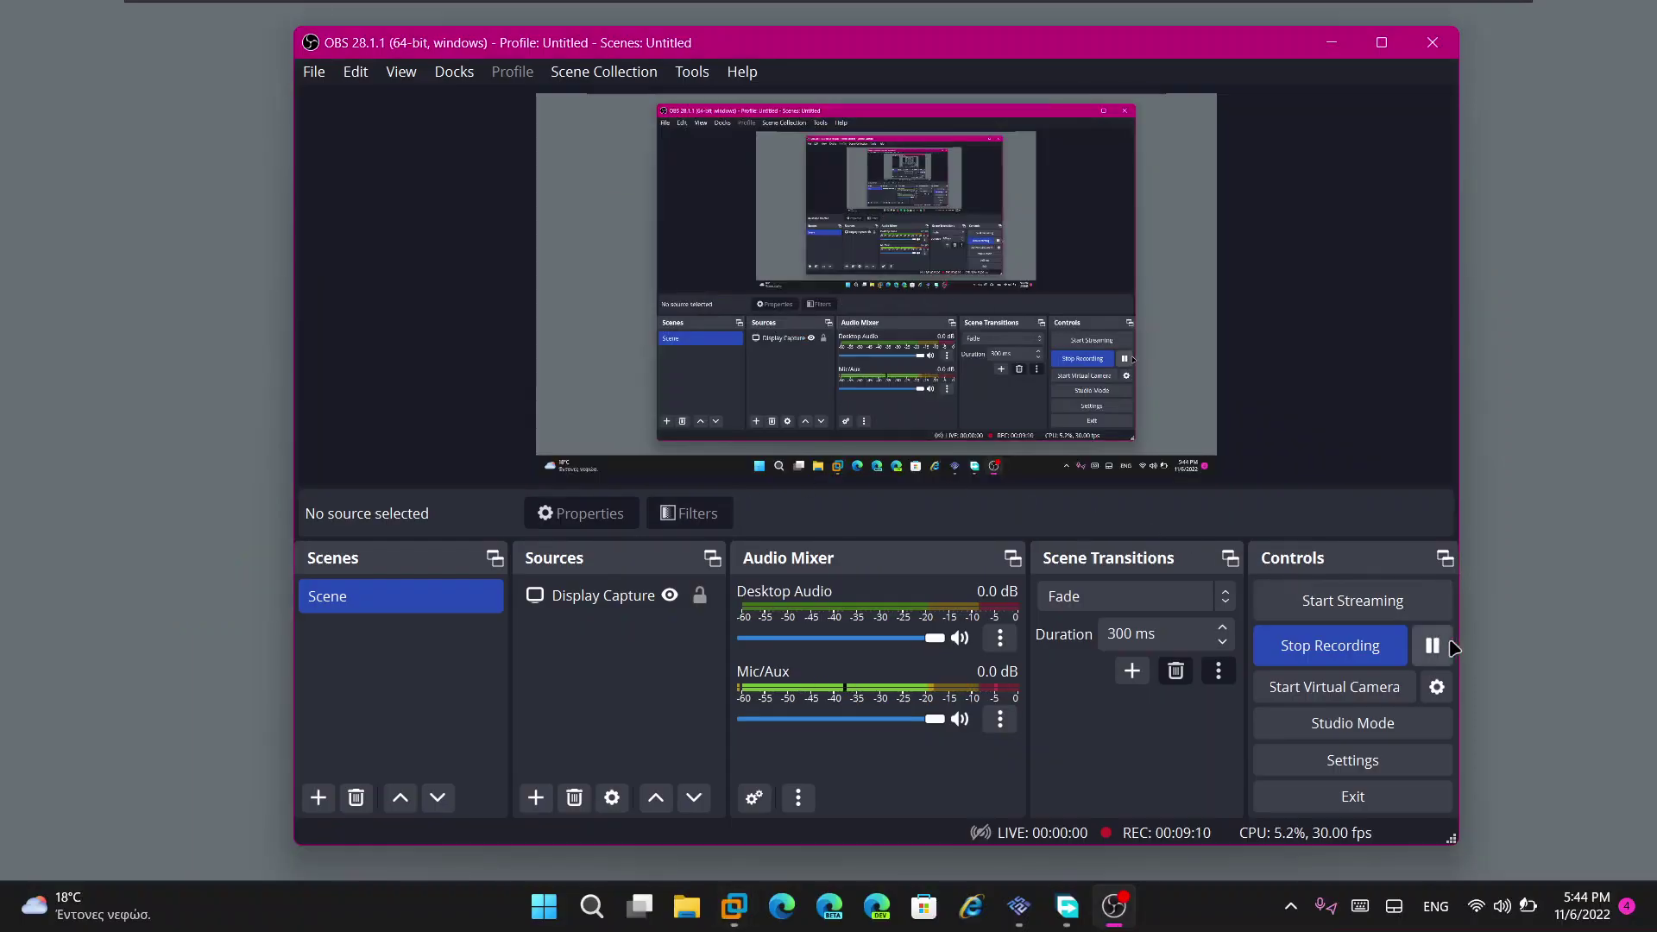
pyautogui.click(1449, 646)
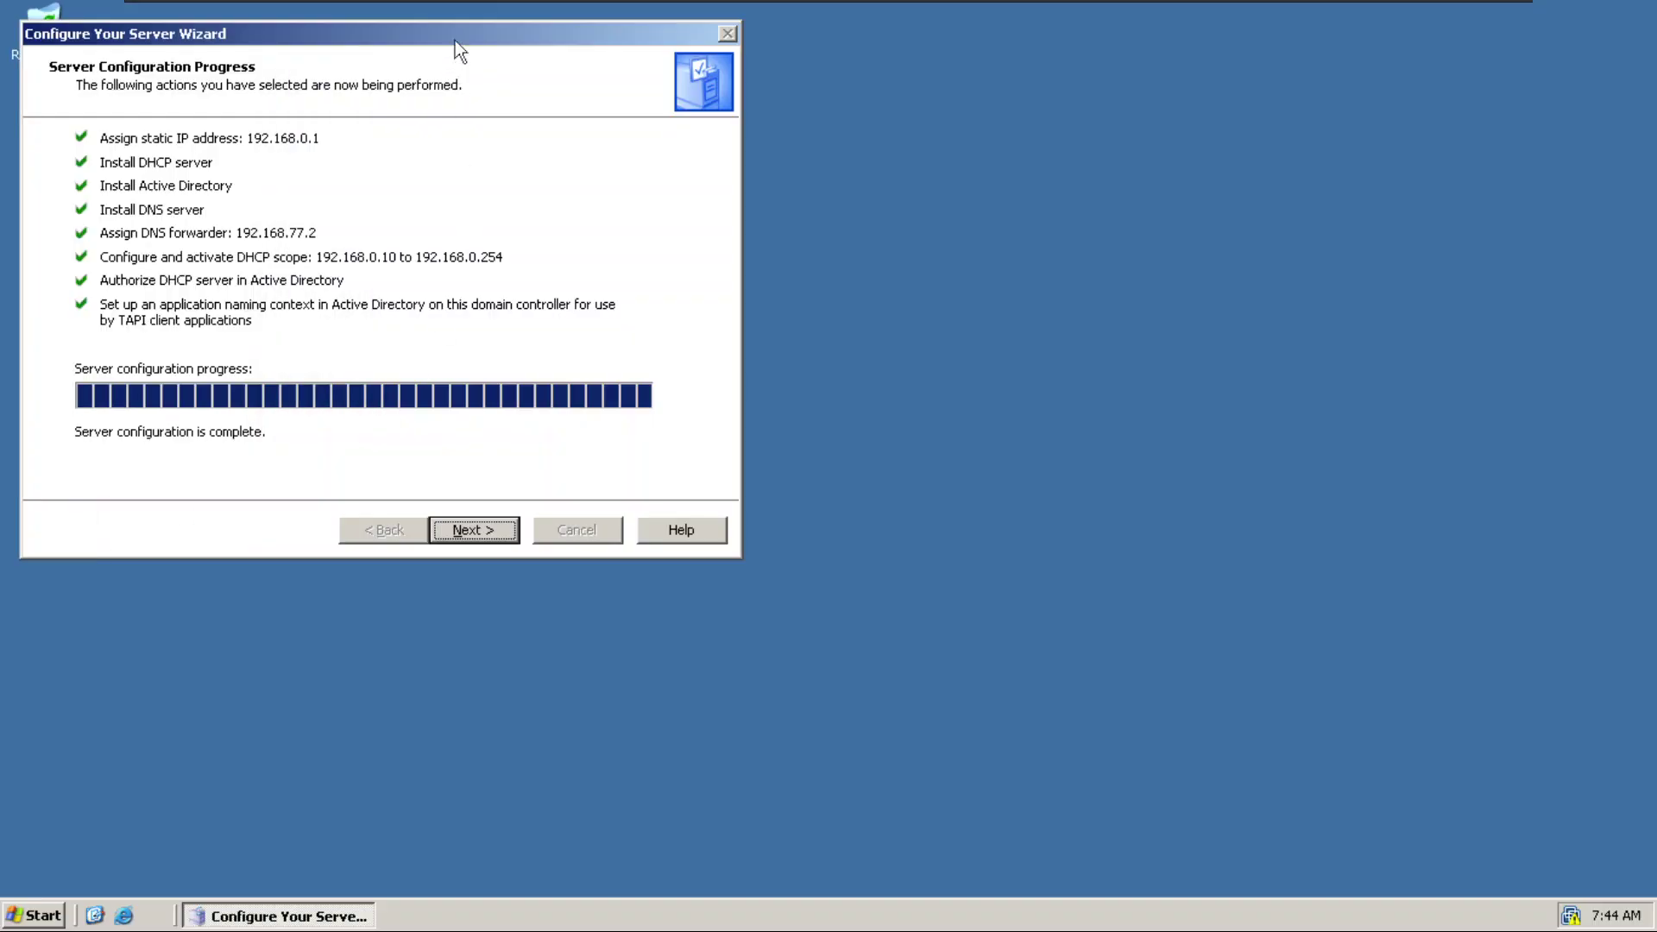
# View the next steps for the first-server role, close the help window and finish the Configure Your Server Wizard.
pyautogui.moveTo(454, 39); pyautogui.dragTo(841, 149)
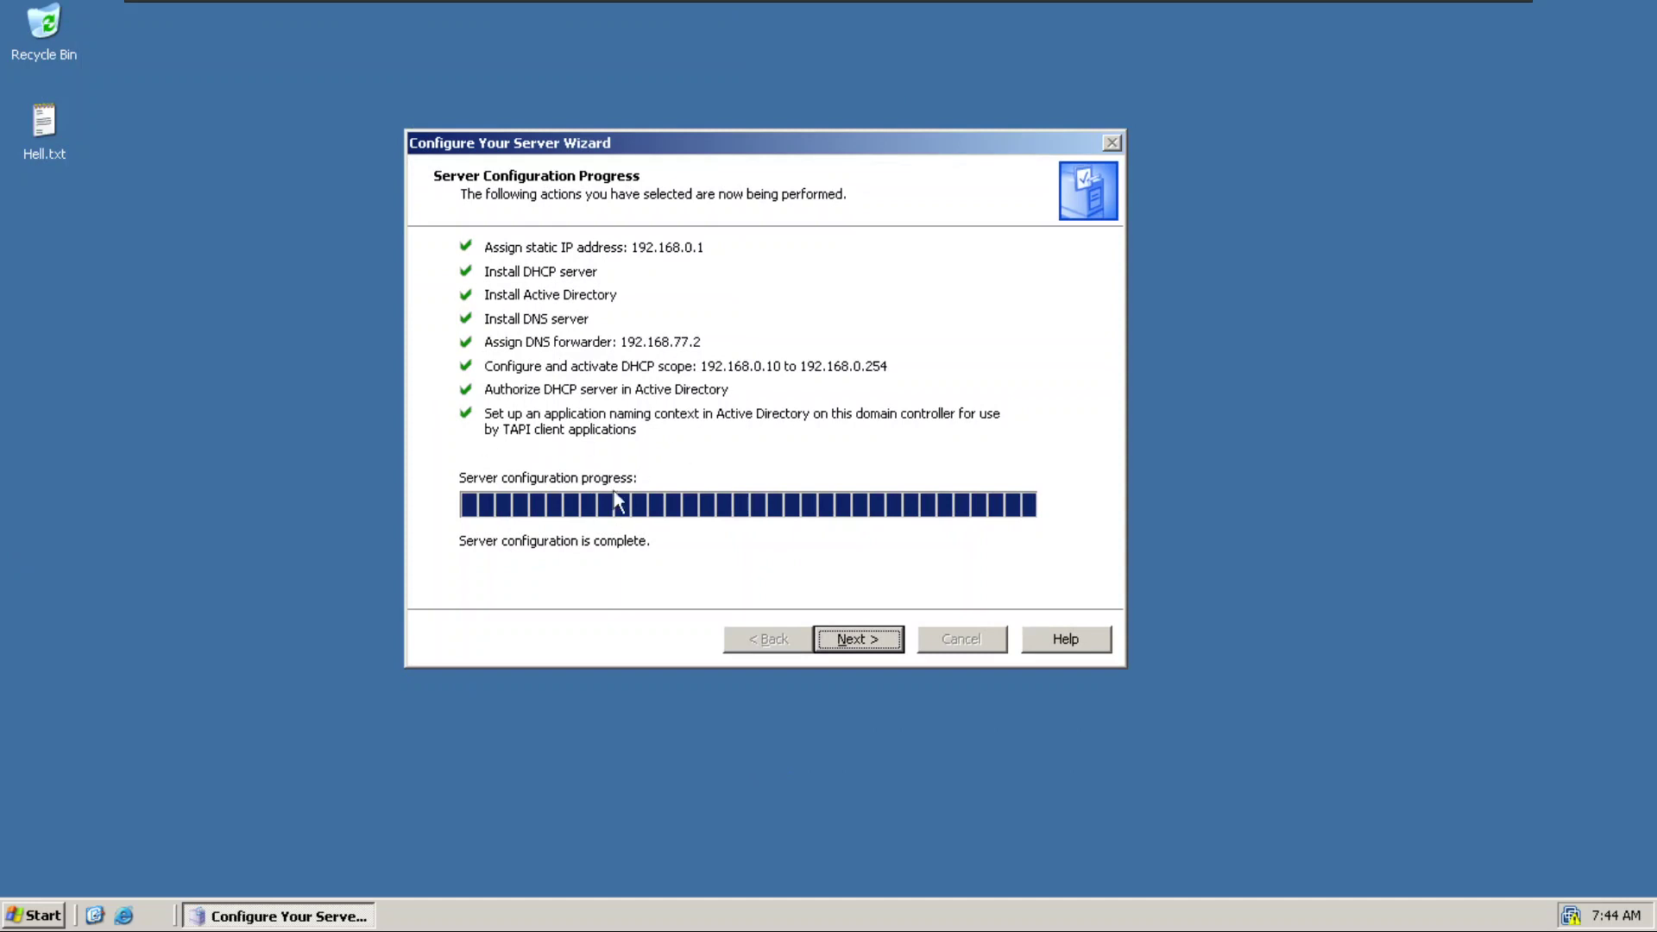
pyautogui.click(842, 640)
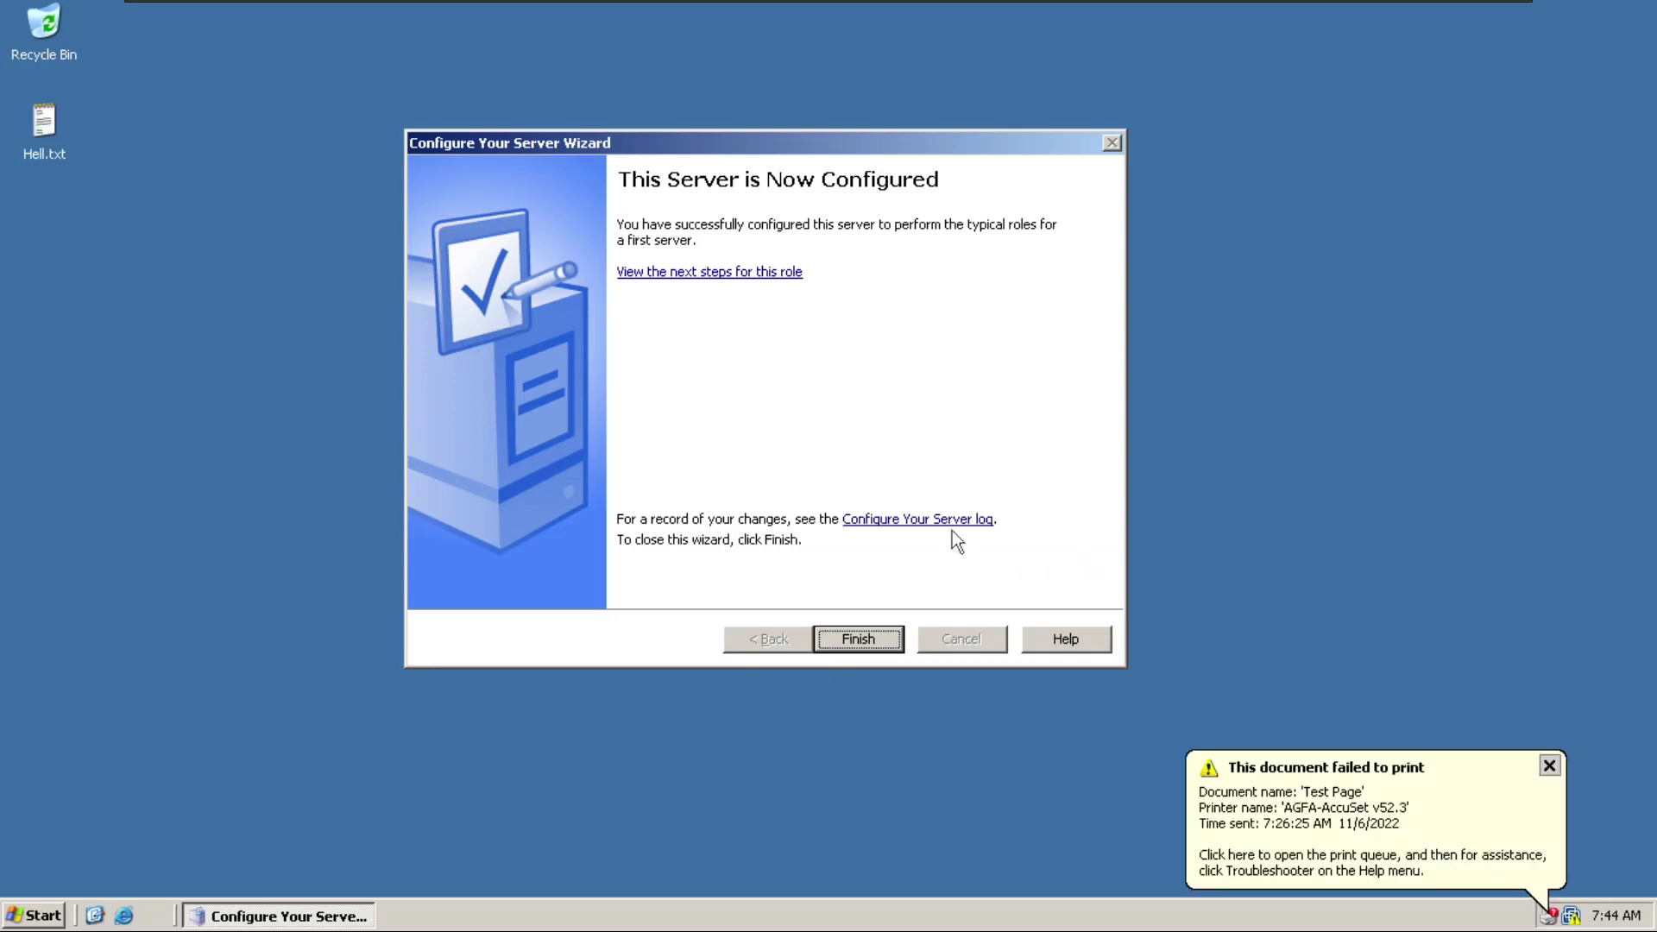
pyautogui.click(781, 273)
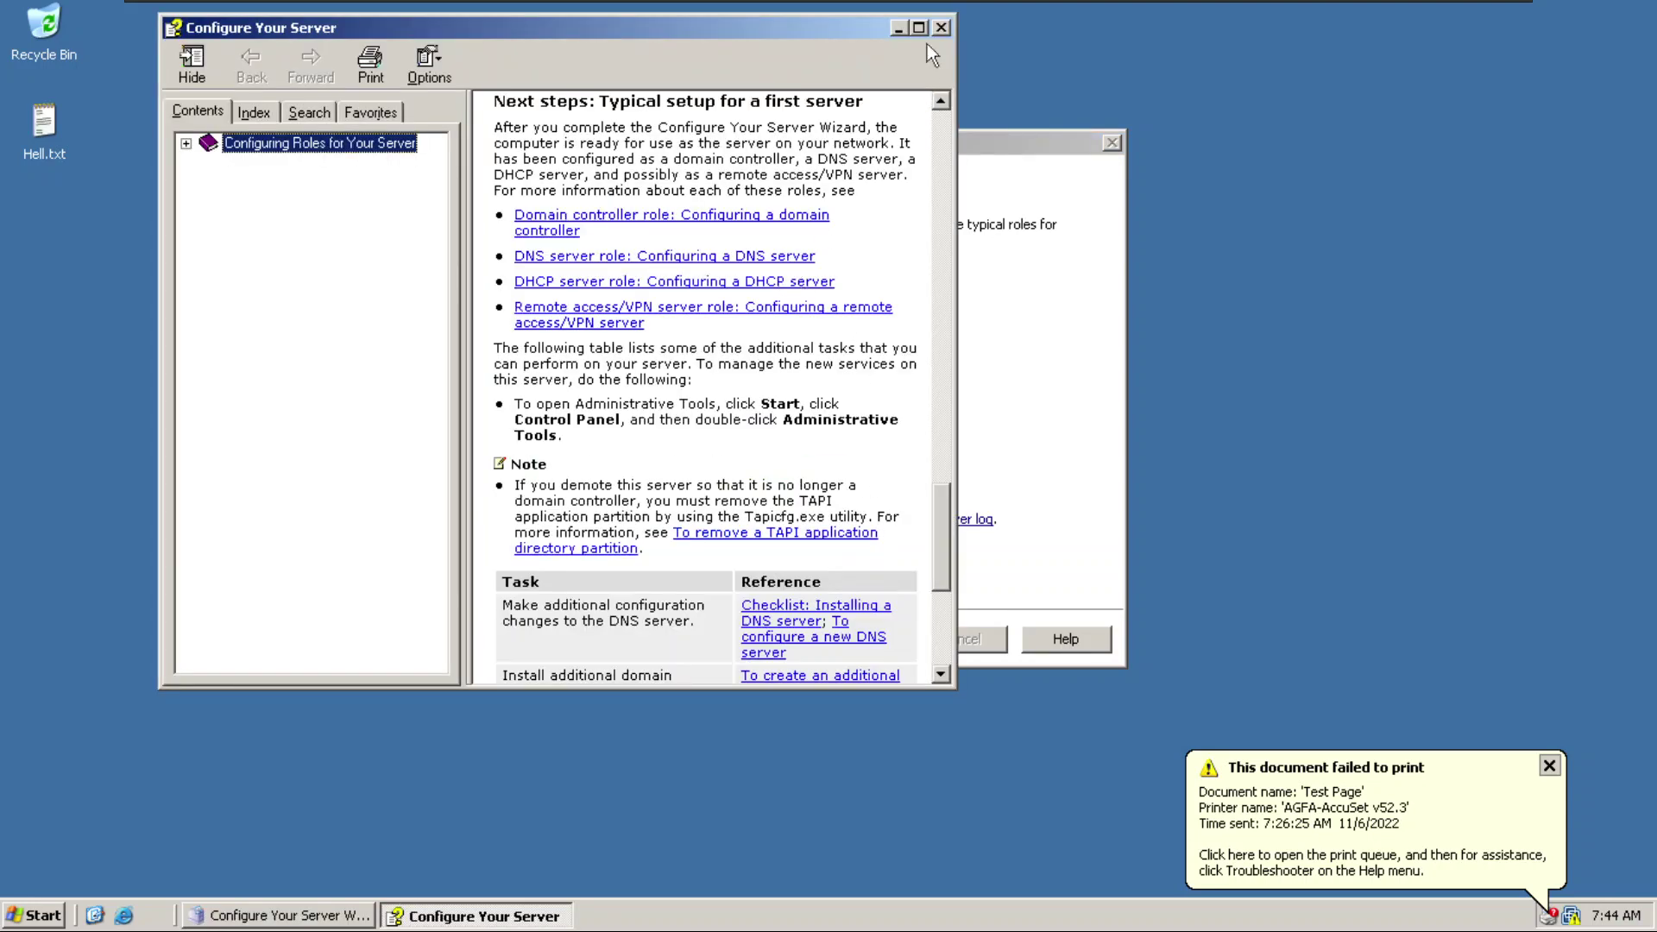
pyautogui.click(941, 27)
pyautogui.click(873, 639)
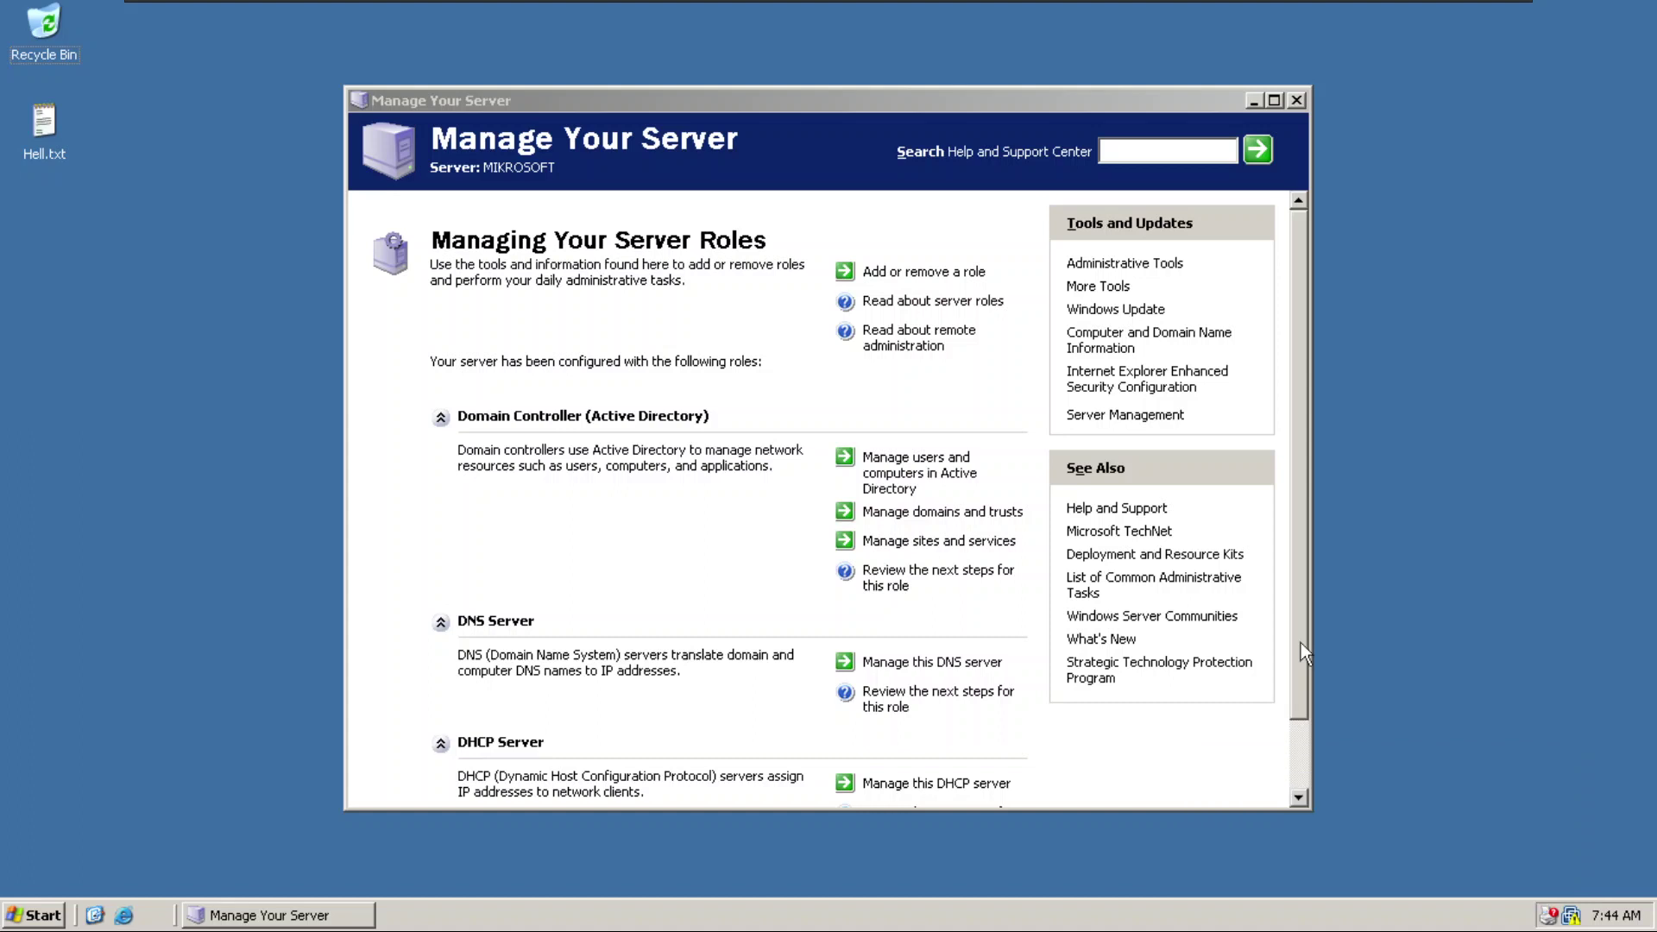
# Review the configured roles in the maximized Manage Your Server window, including the DNS Server section, and close it.
pyautogui.doubleClick(815, 107)
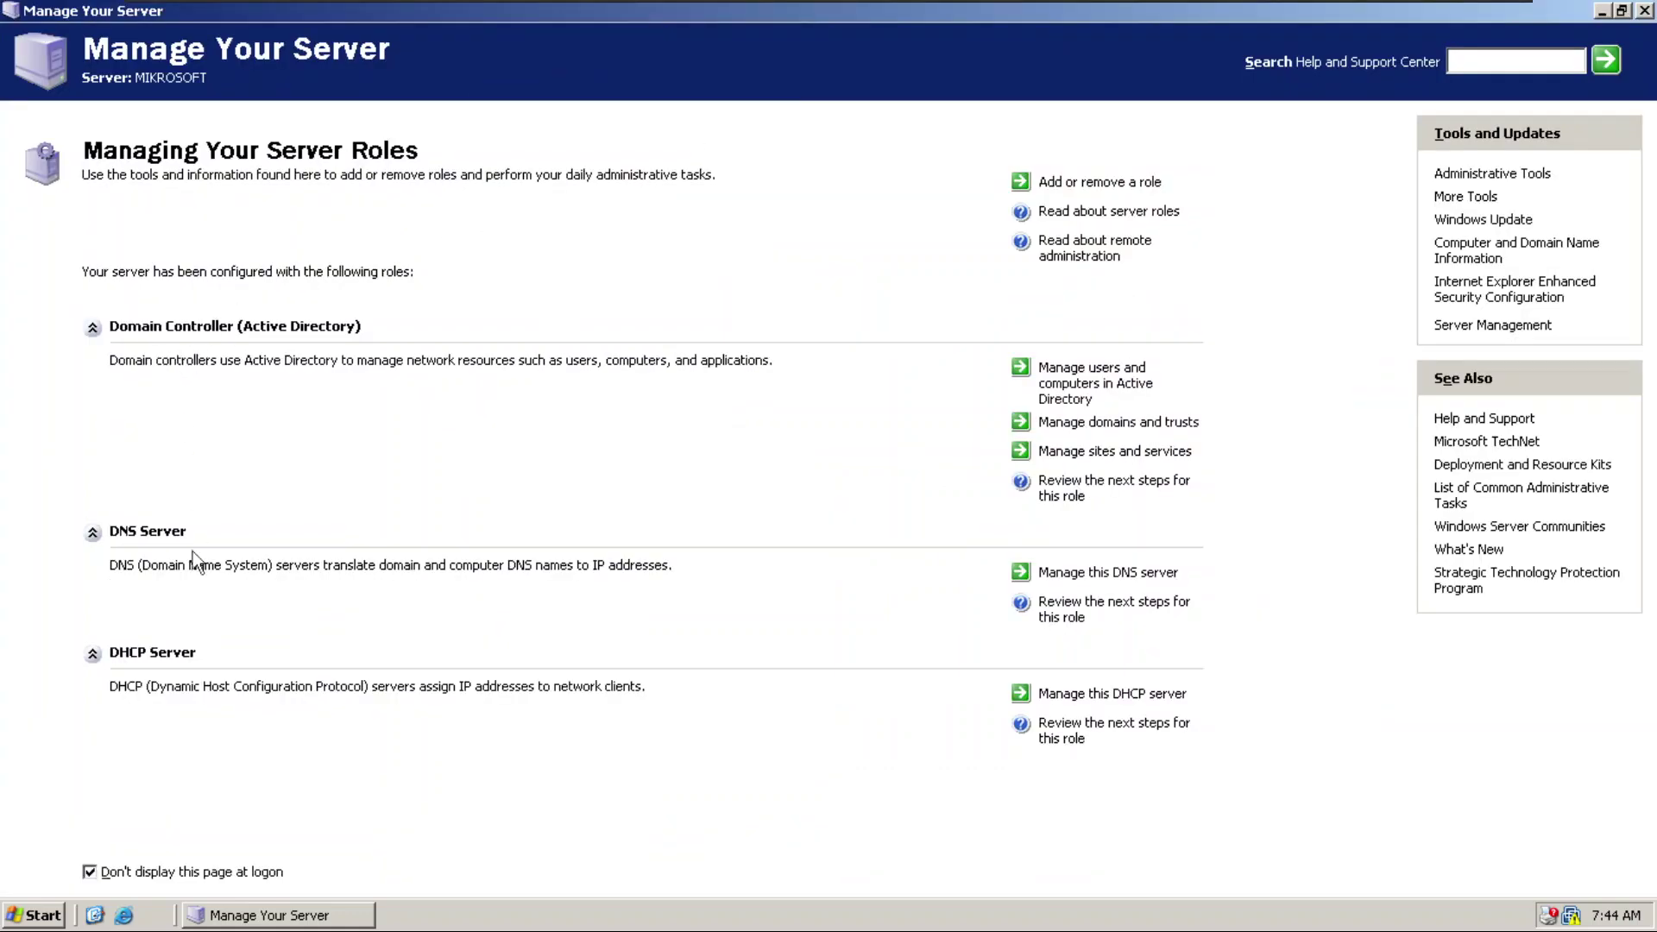
pyautogui.click(92, 533)
pyautogui.click(92, 533)
pyautogui.click(1645, 11)
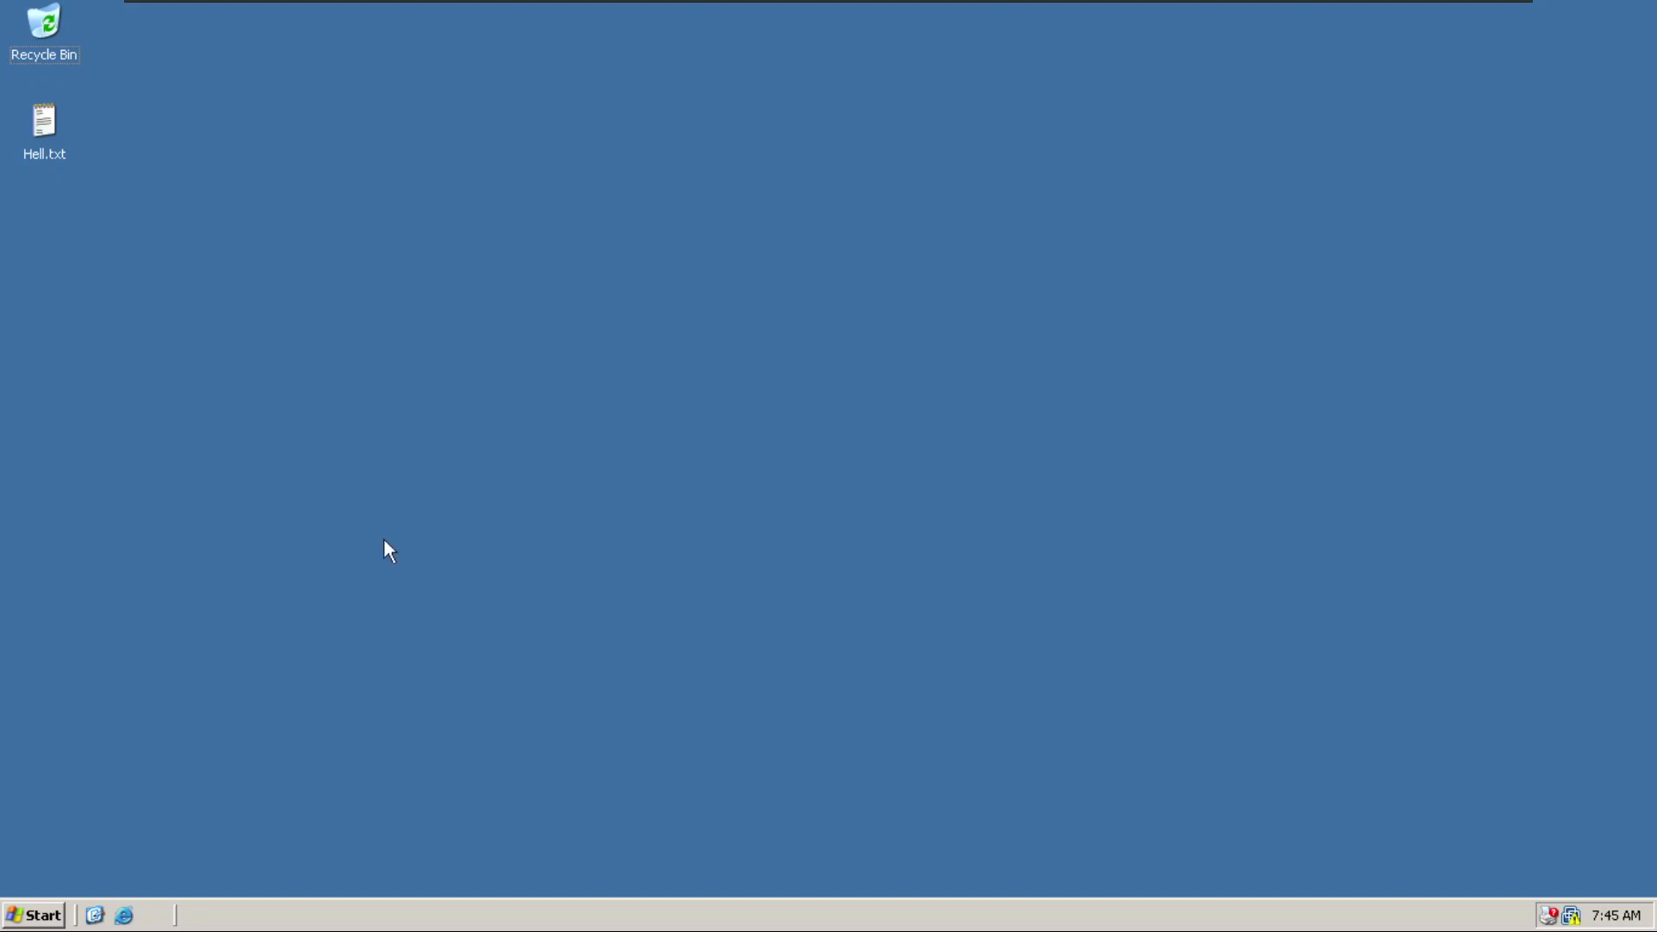
# Open Internet Explorer, try to upgrade VMware Tools from its properties, and look through the virtual machine's VM commands.
pyautogui.click(123, 915)
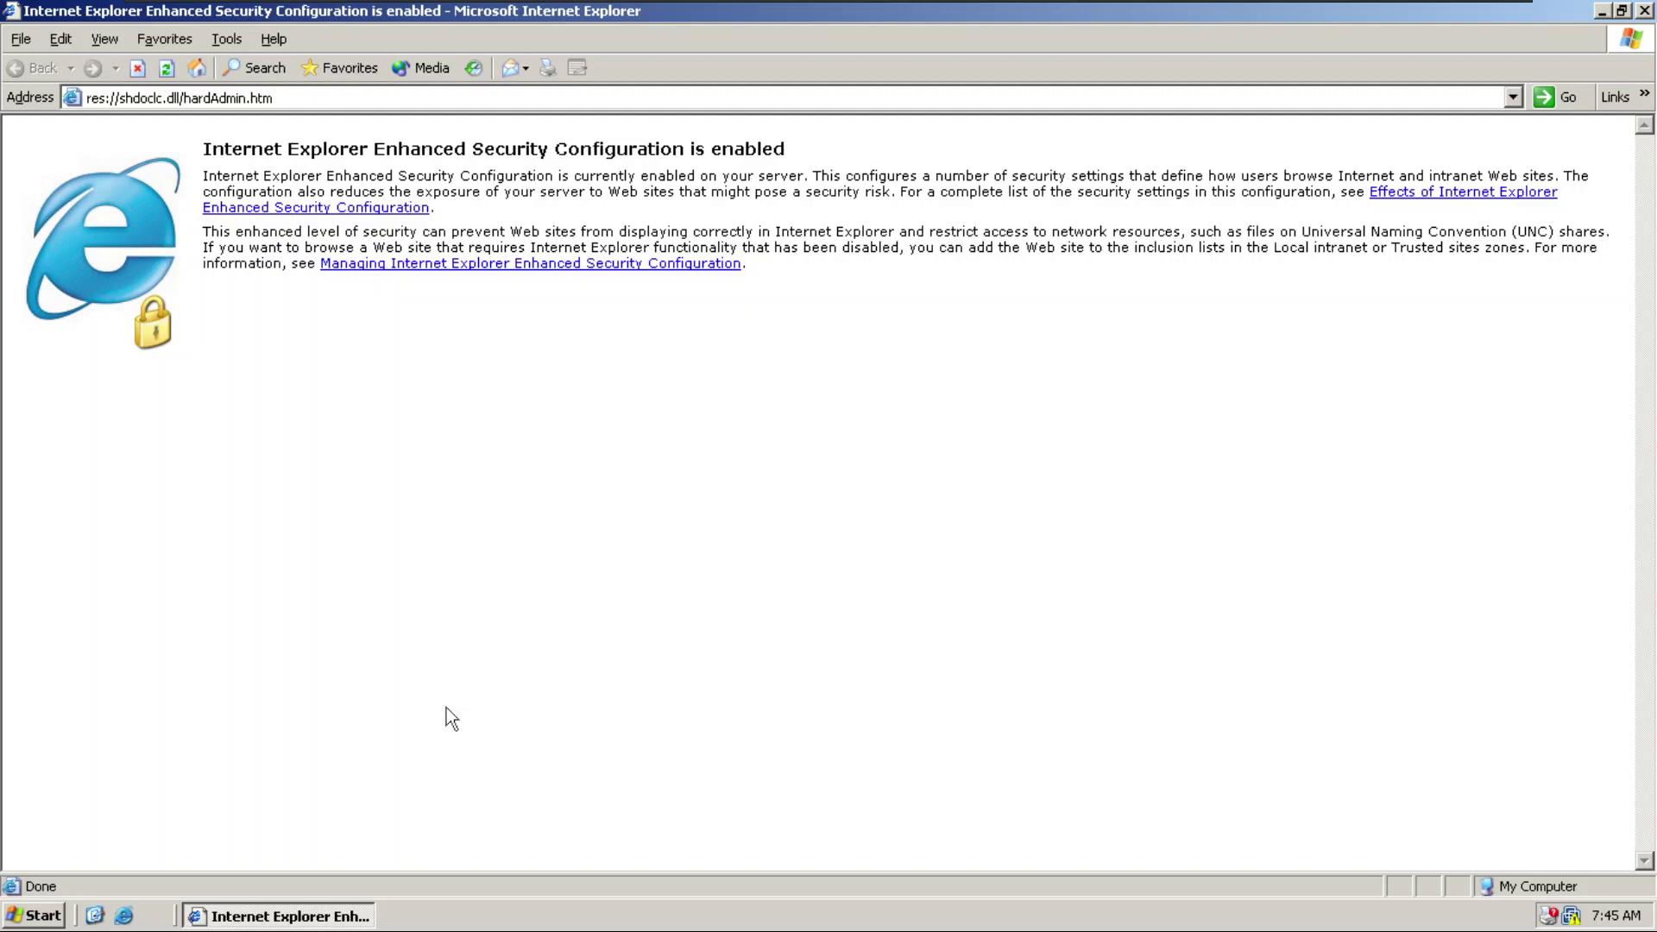
pyautogui.doubleClick(1573, 920)
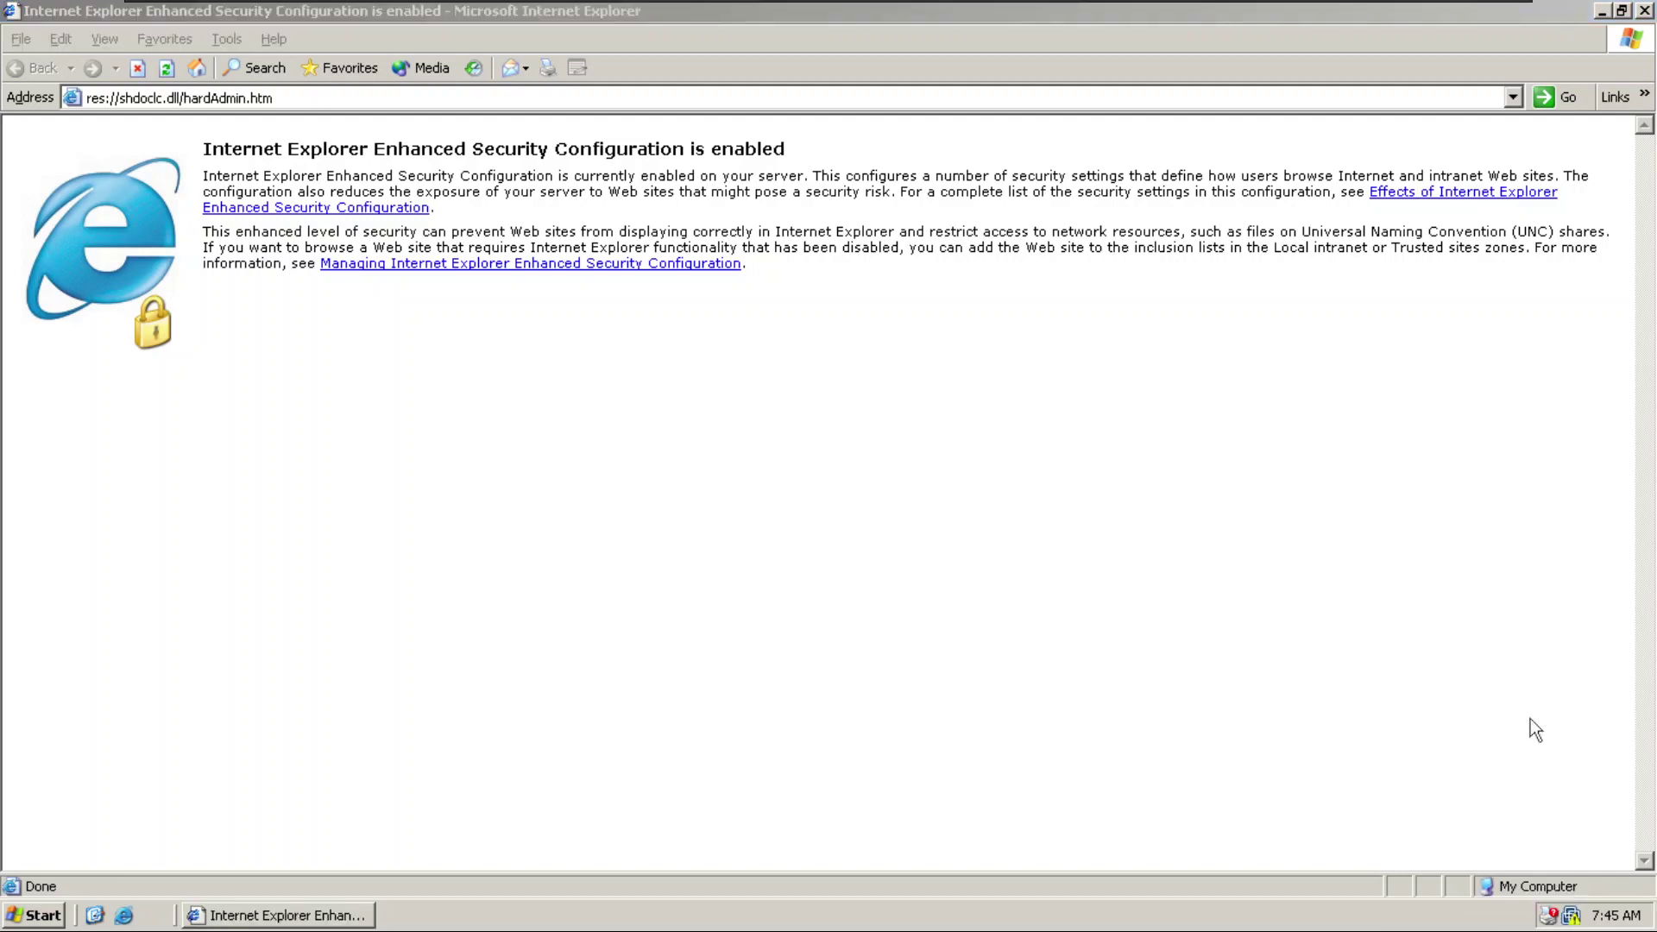
pyautogui.doubleClick(1573, 921)
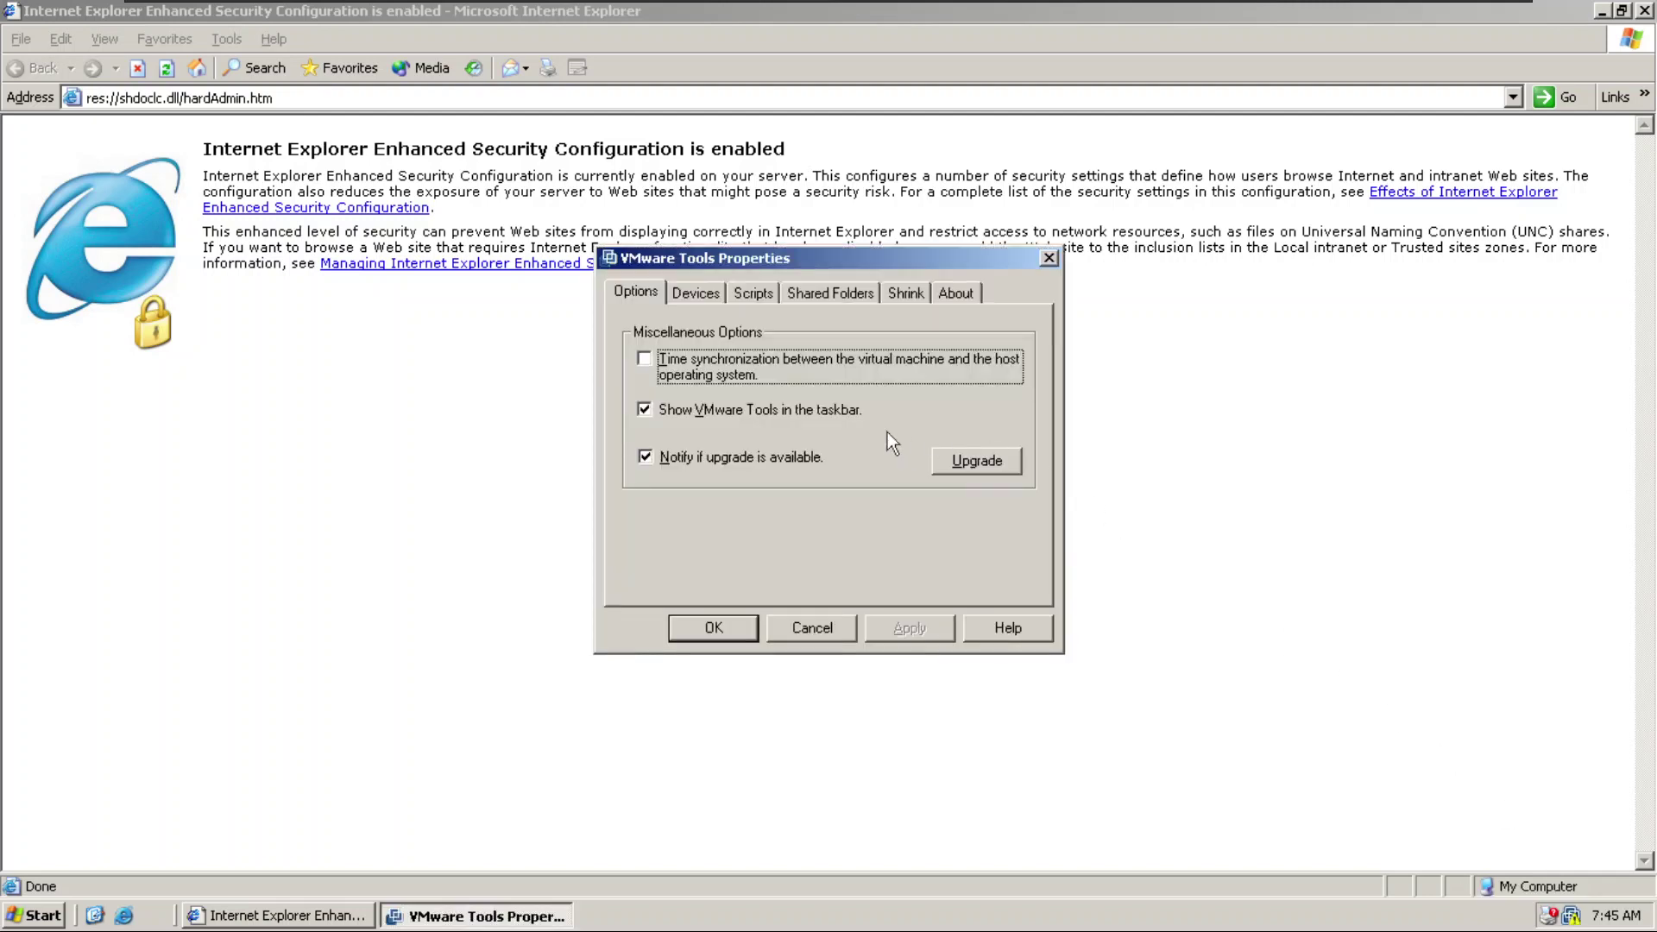
pyautogui.click(978, 455)
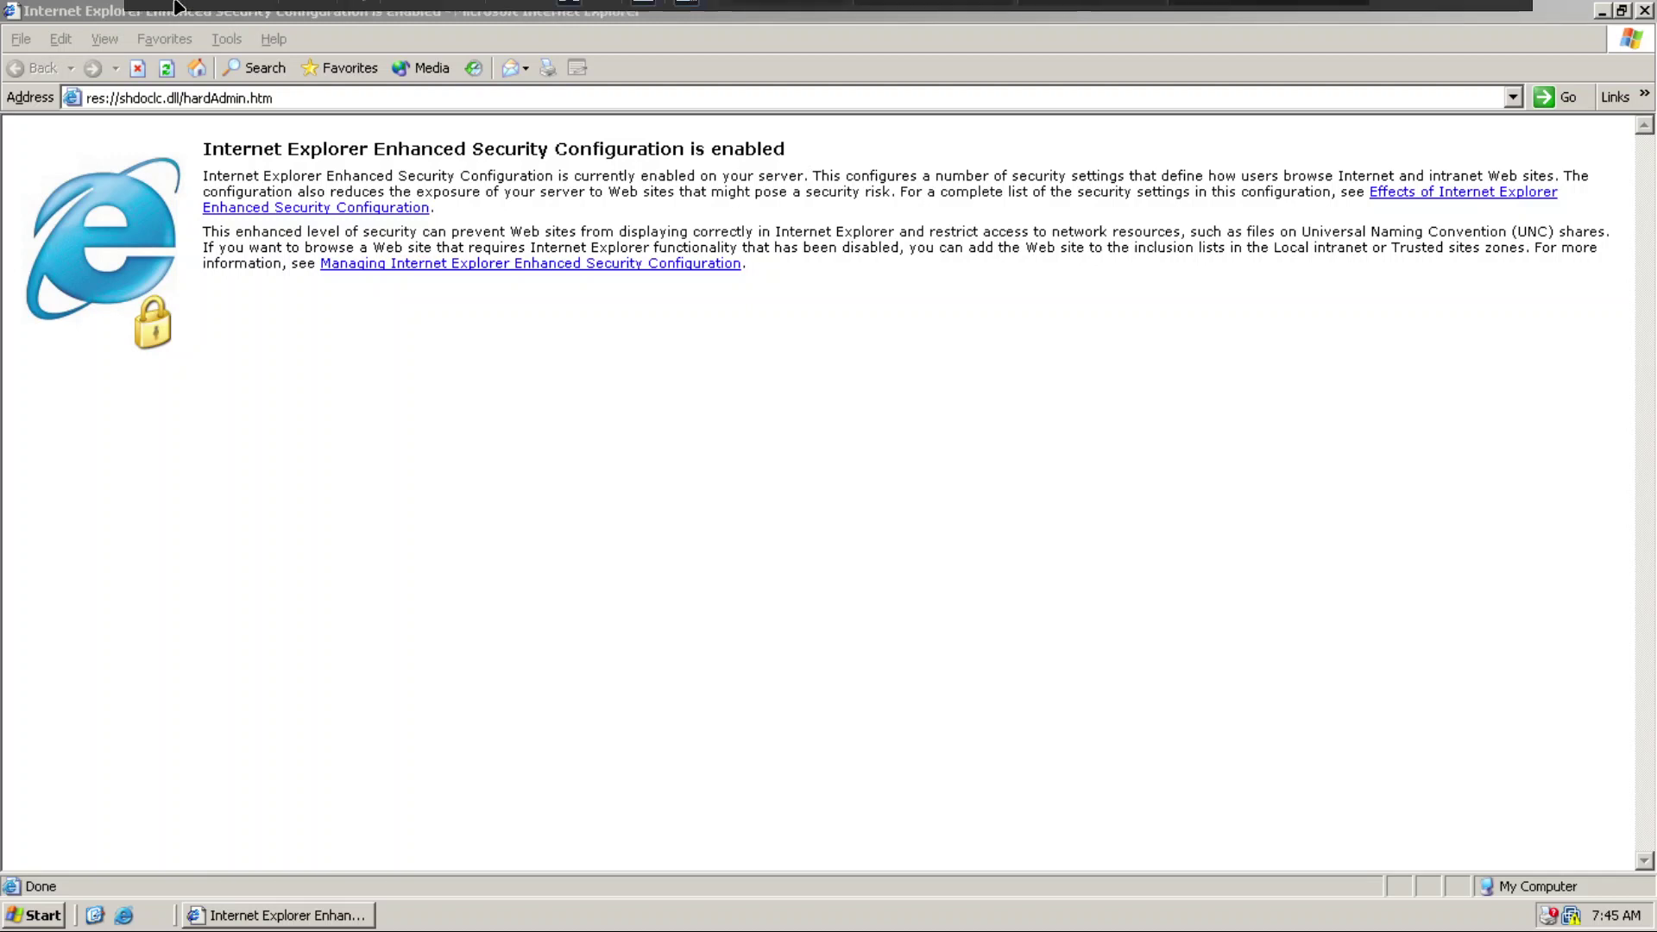
pyautogui.click(216, 14)
pyautogui.moveTo(233, 111)
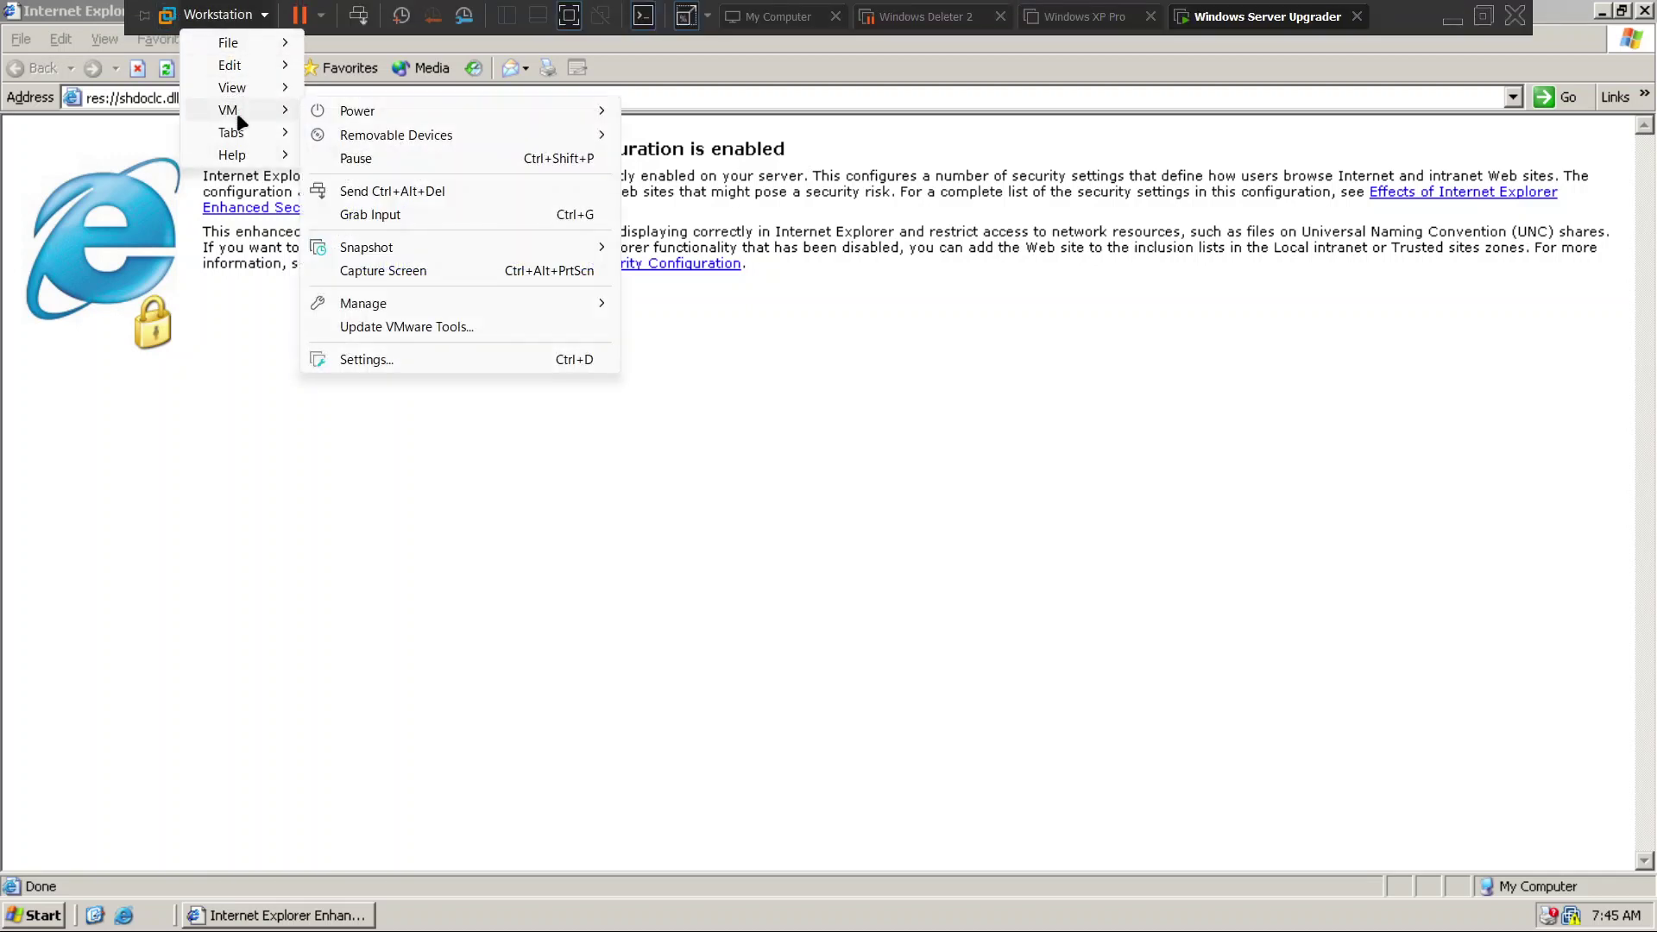
pyautogui.click(444, 465)
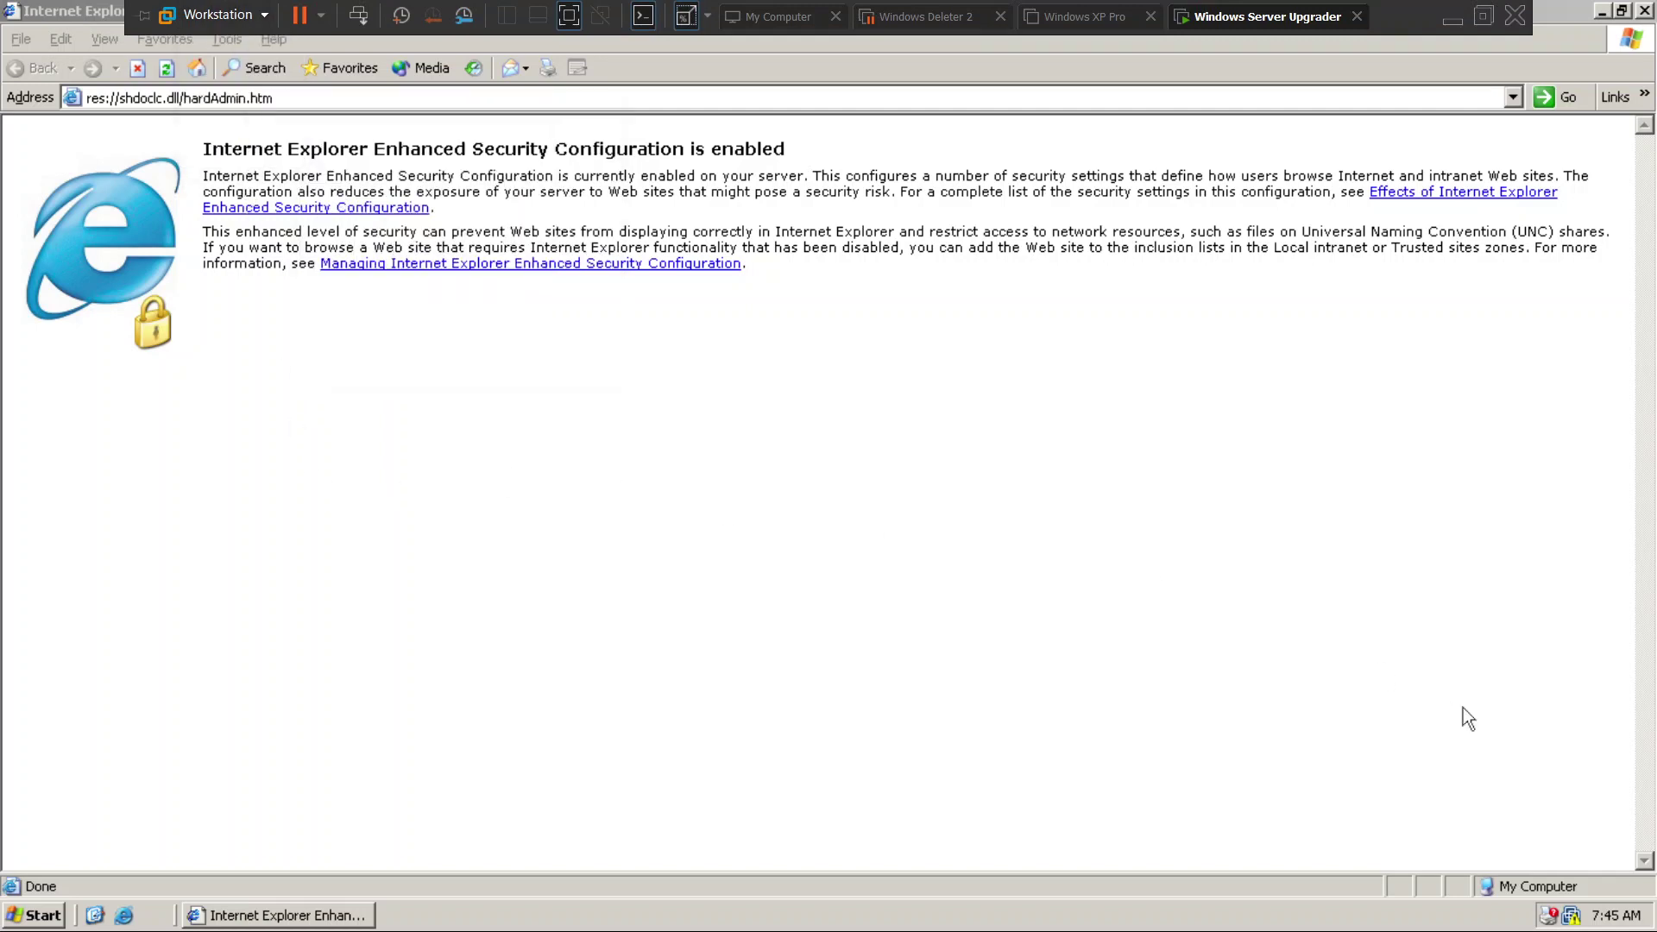
# Enable time synchronization between the virtual machine and the host operating system in VMware Tools Properties and apply it.
pyautogui.doubleClick(1572, 916)
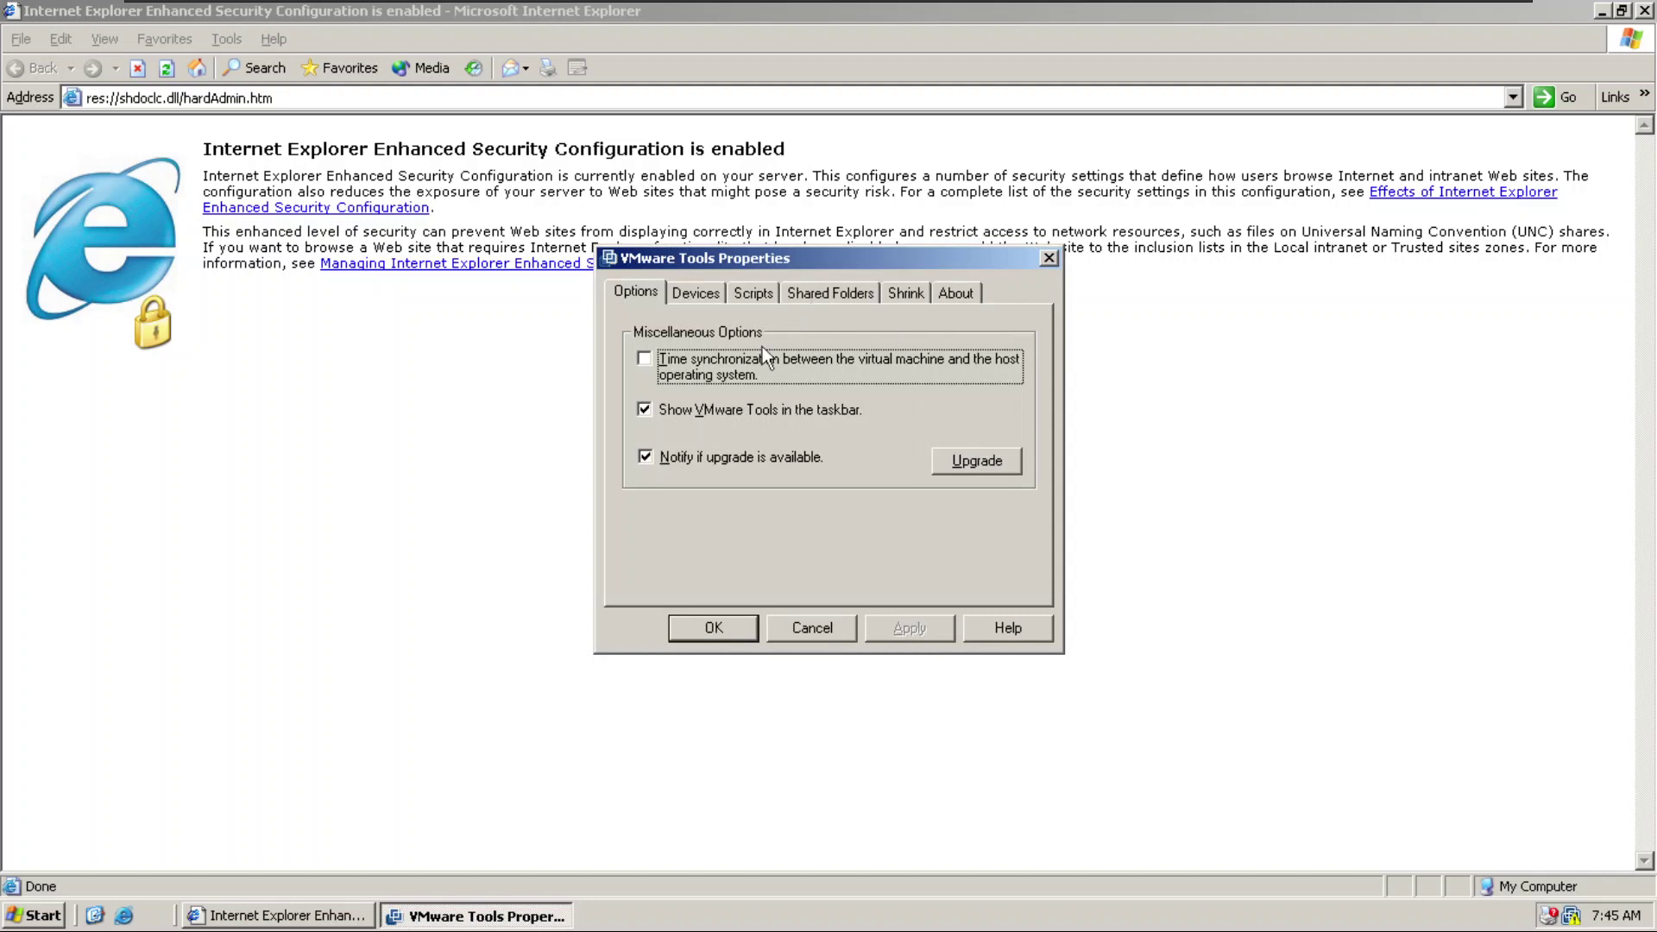
pyautogui.click(804, 301)
pyautogui.click(920, 292)
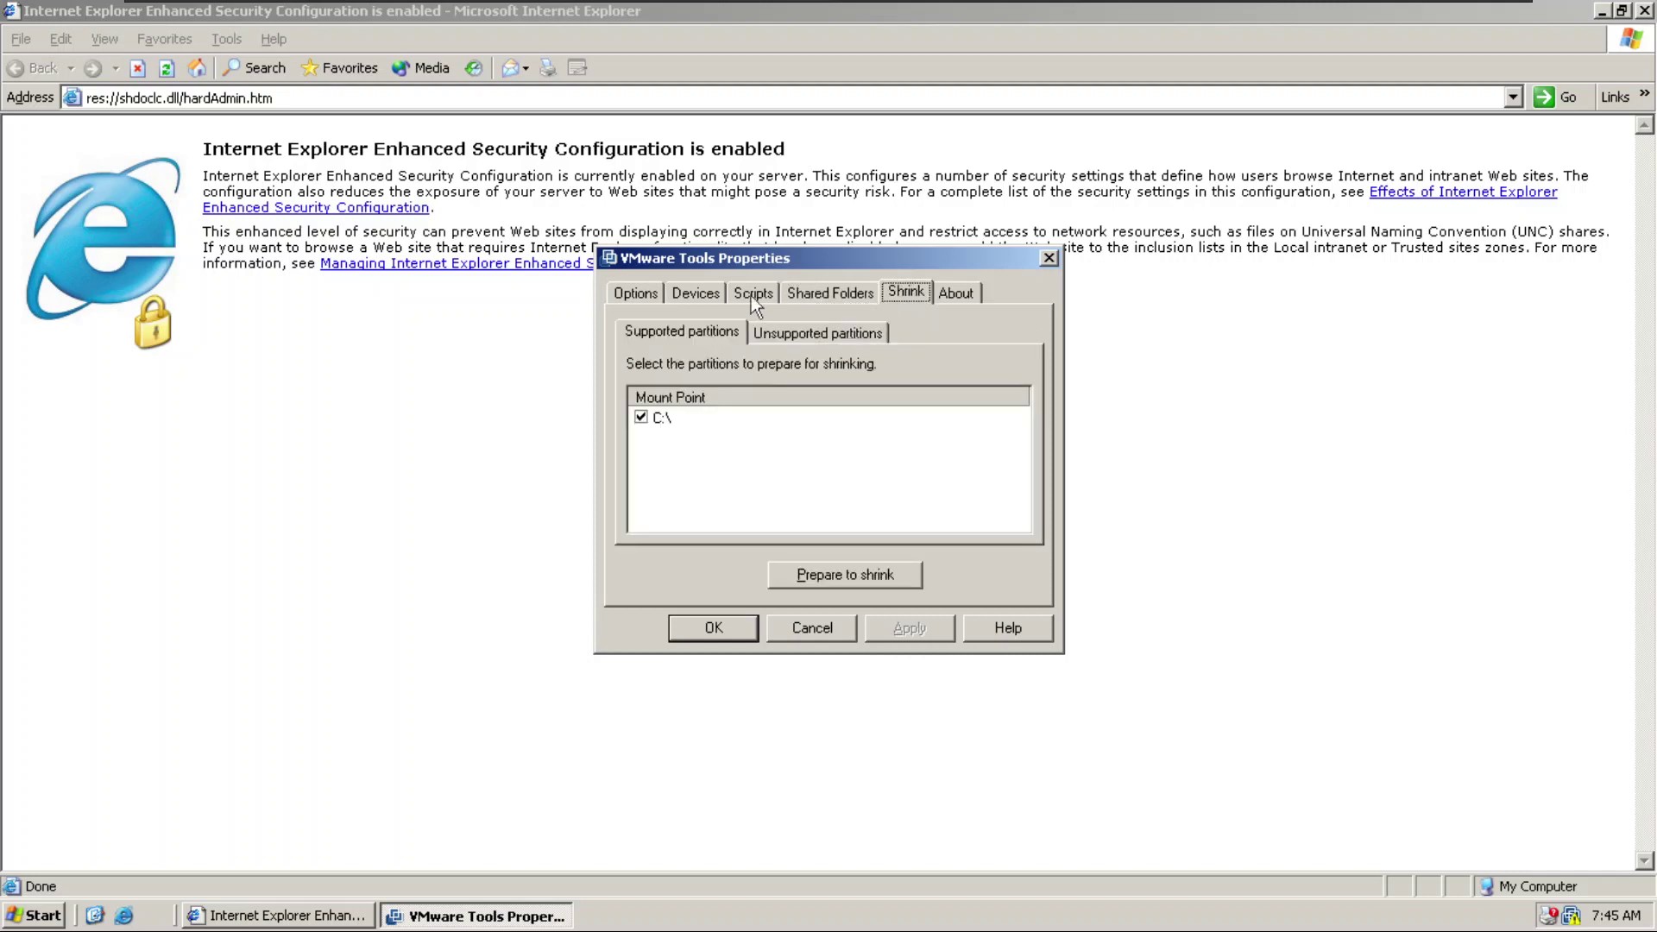
pyautogui.click(651, 290)
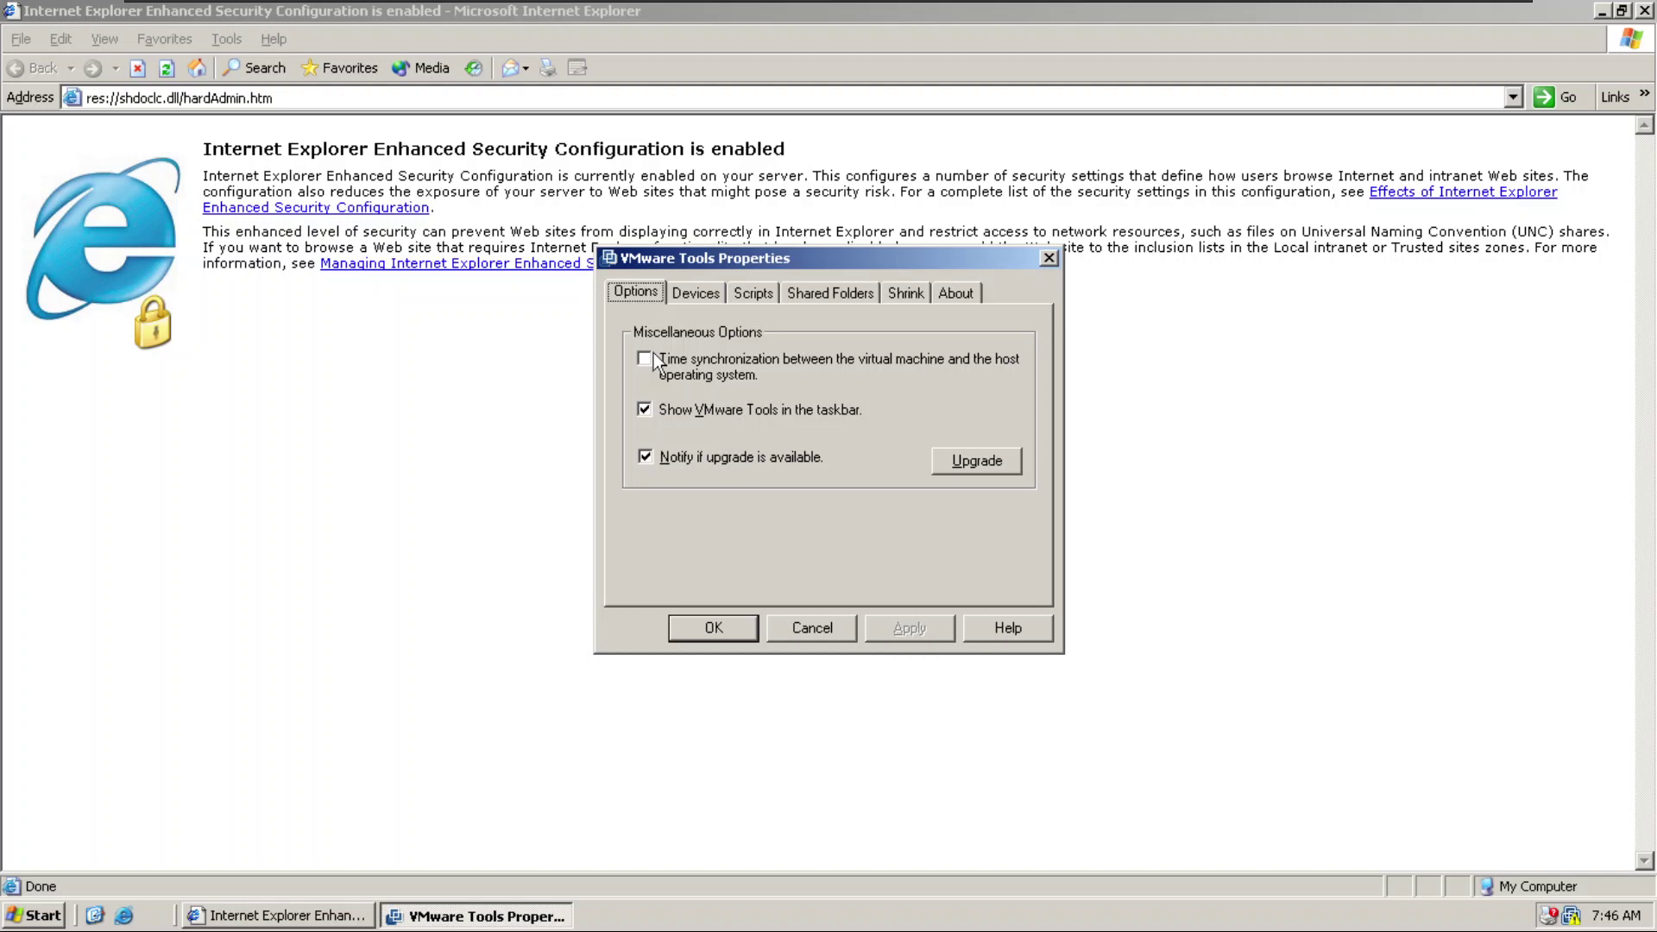
pyautogui.click(654, 354)
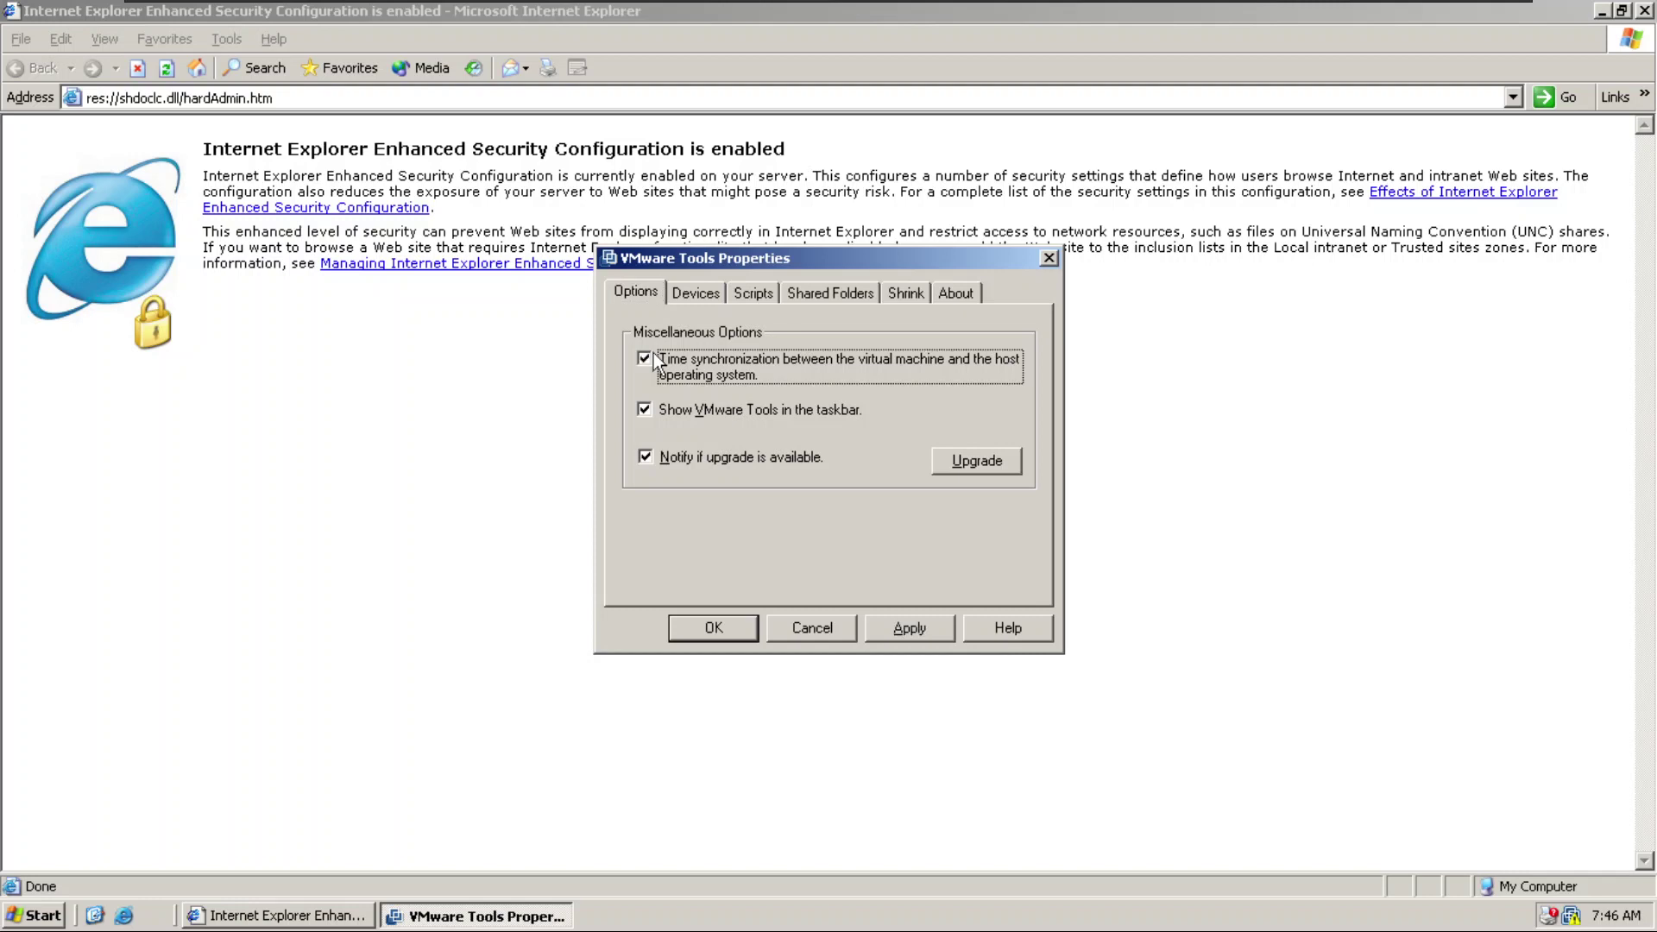
pyautogui.click(934, 635)
# Check the Devices and Scripts settings of VMware Tools and the system's date and time, closing both windows without changes.
pyautogui.click(699, 292)
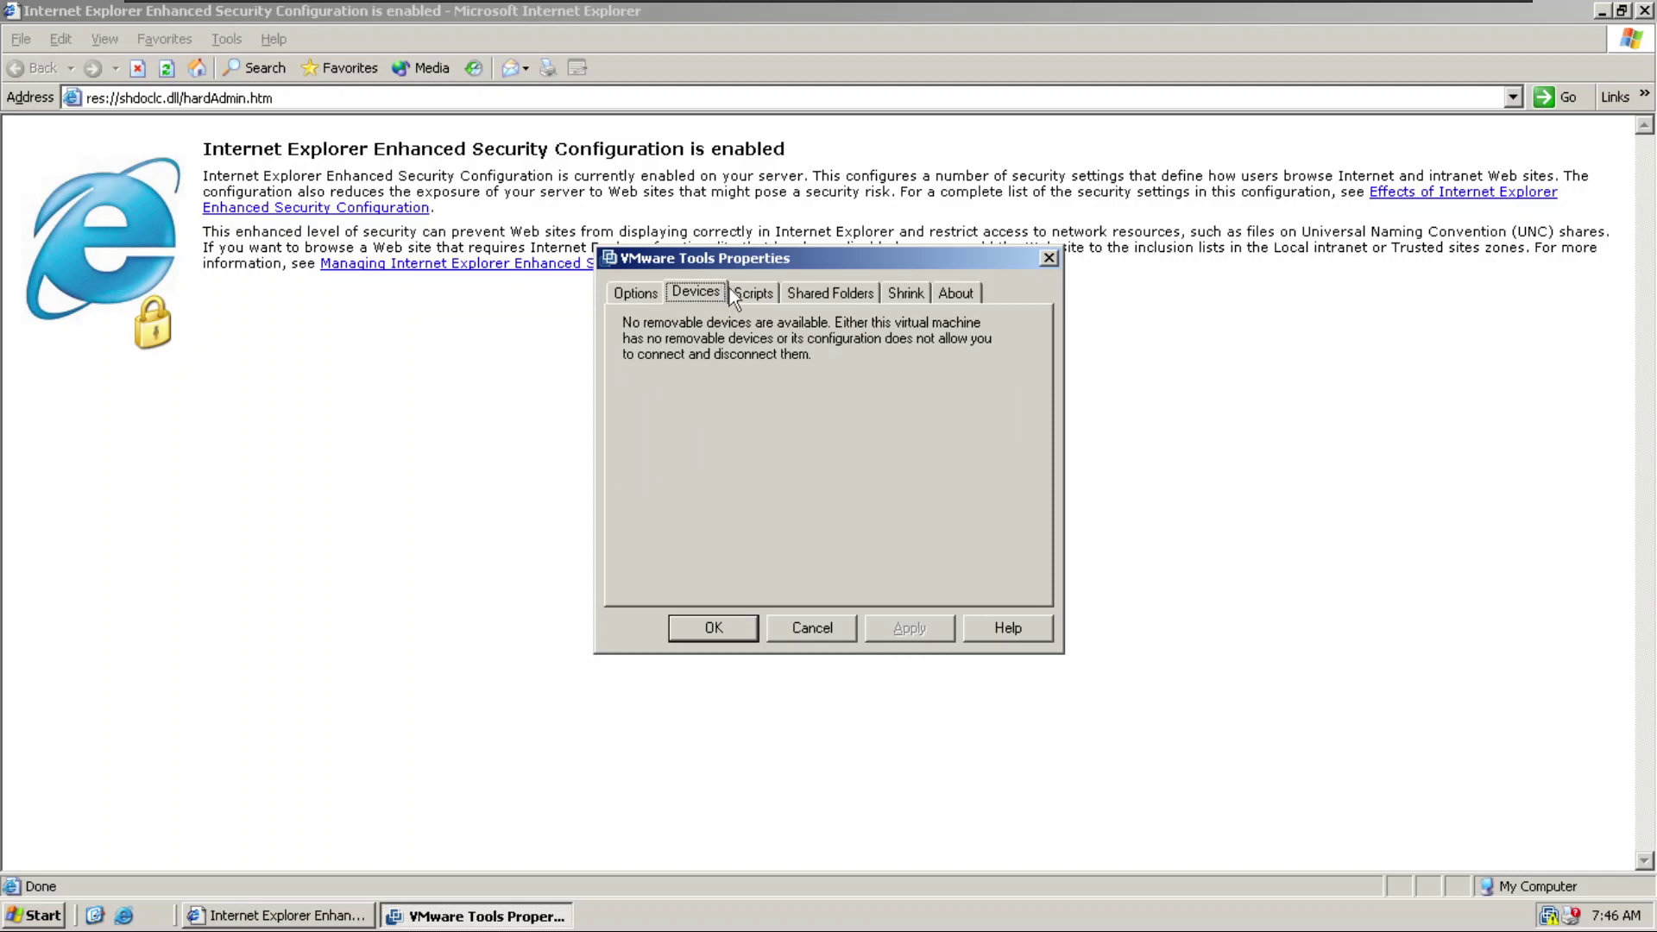
pyautogui.click(739, 292)
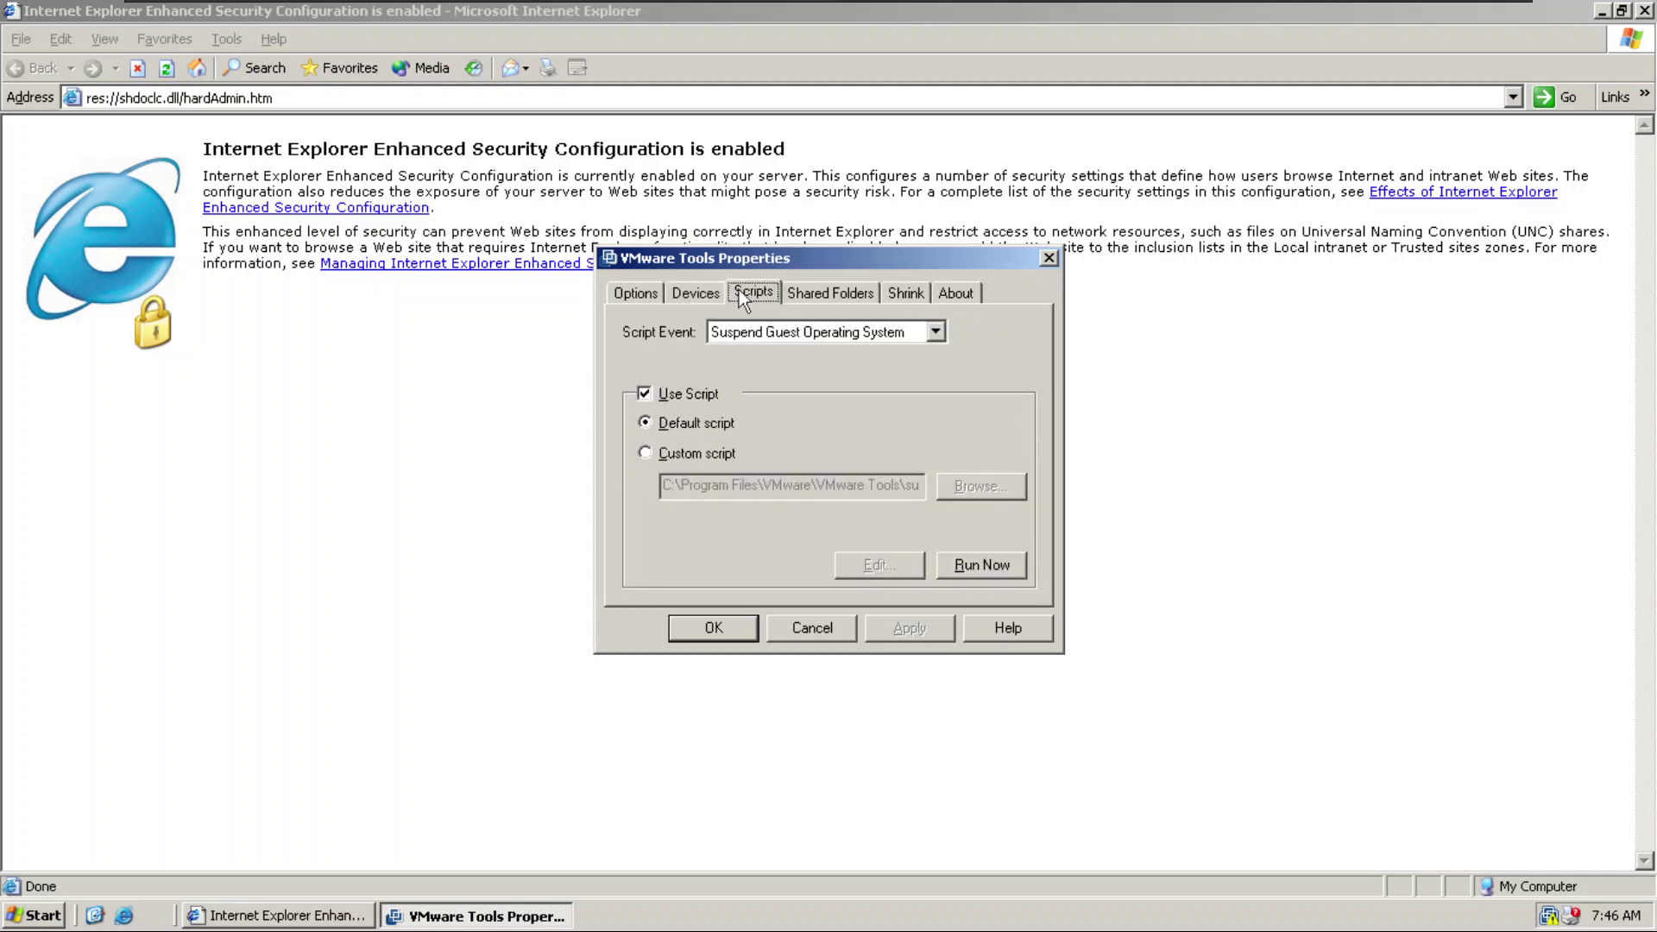
pyautogui.click(653, 295)
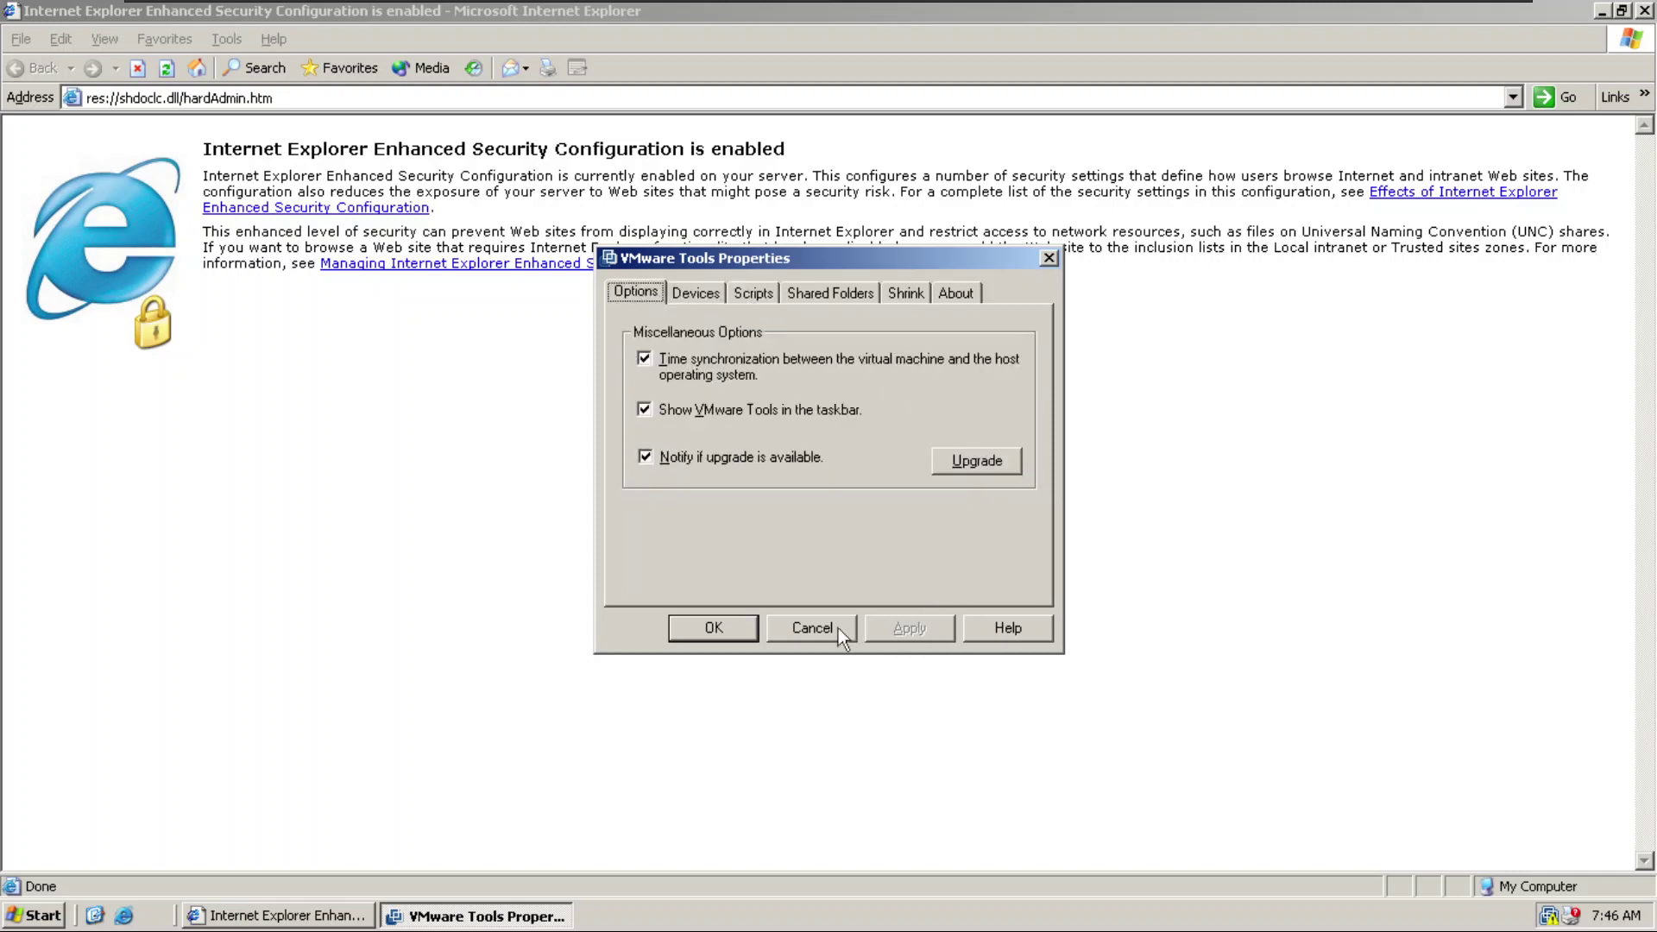
pyautogui.click(812, 628)
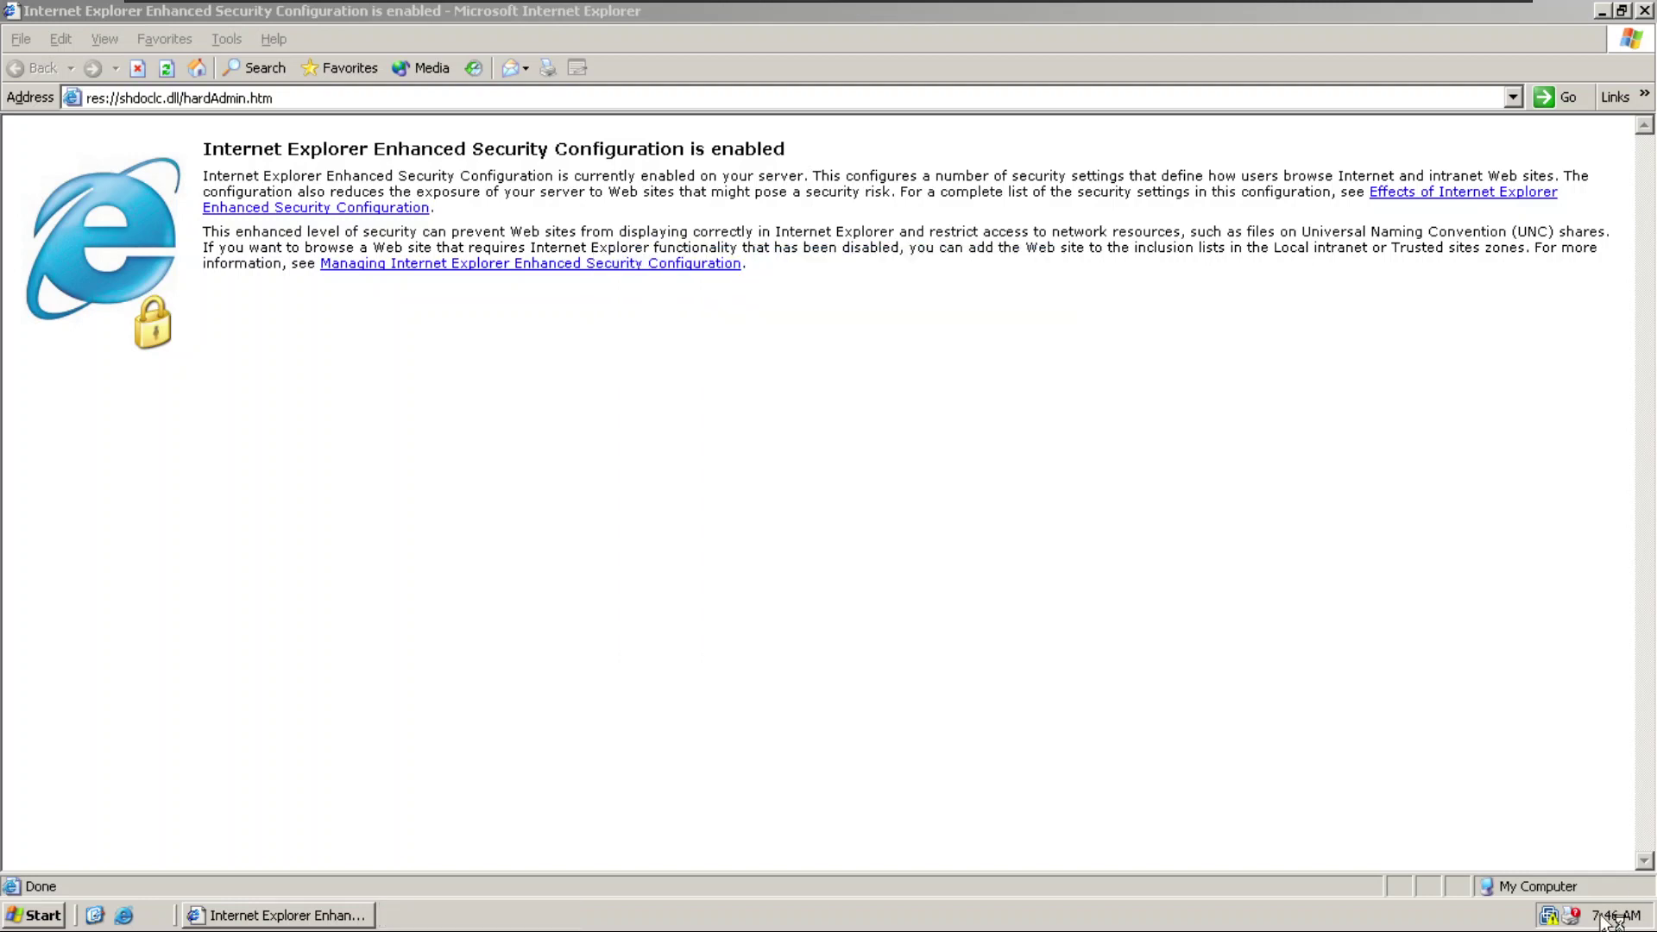
pyautogui.doubleClick(1610, 919)
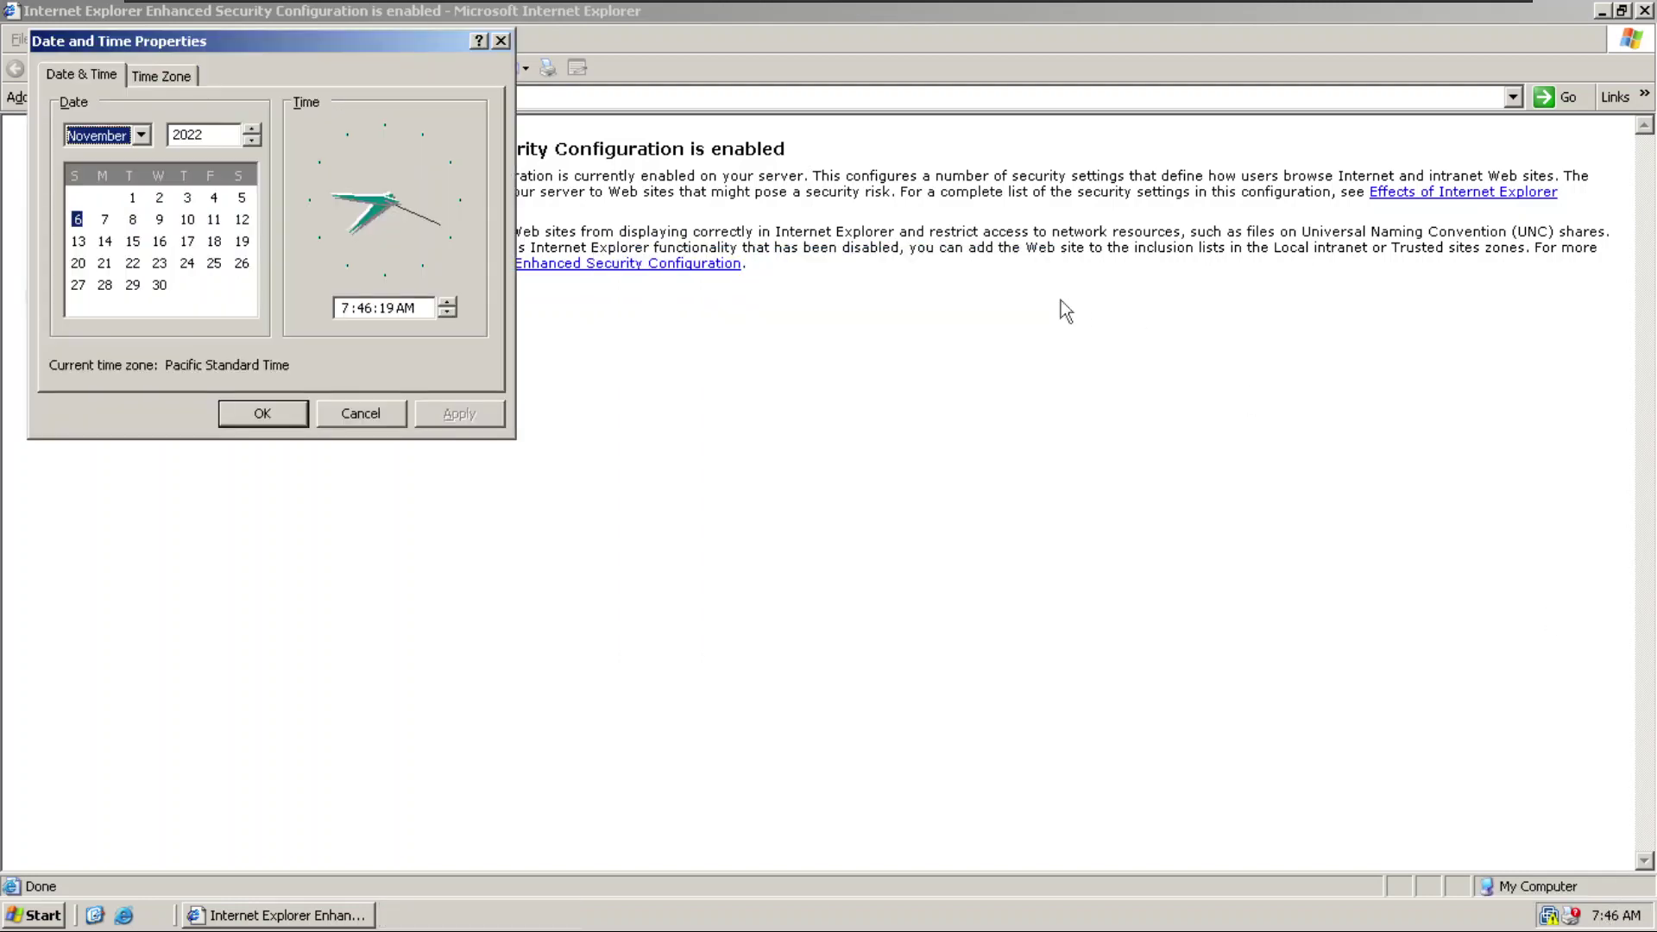
pyautogui.click(501, 43)
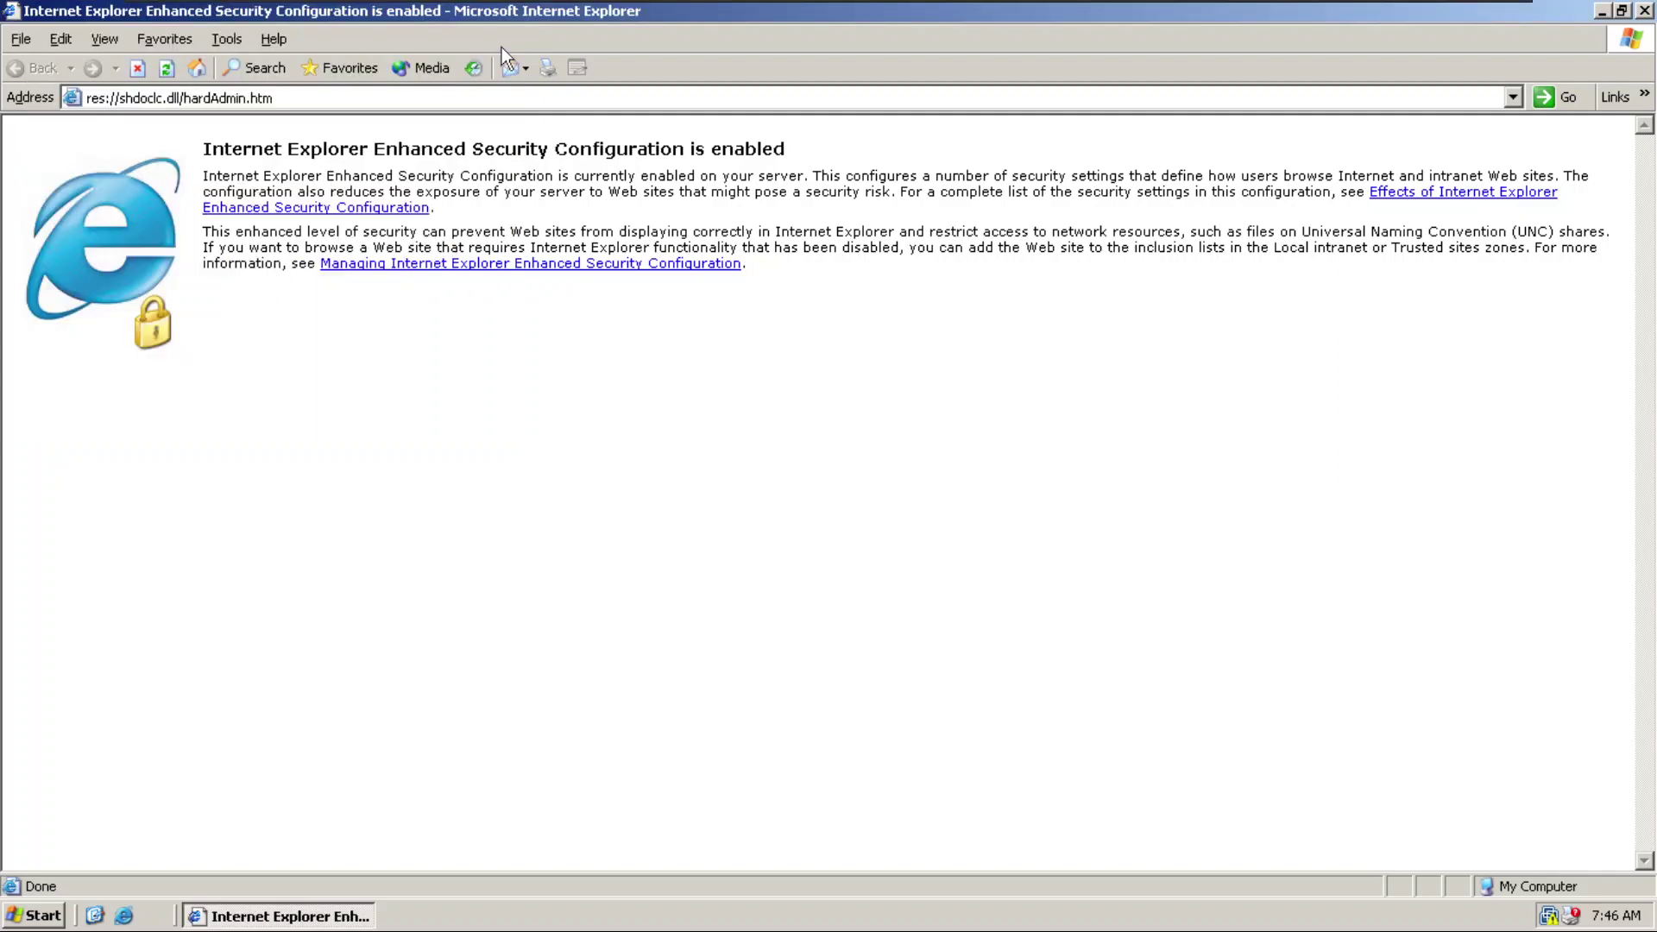
pyautogui.click(22, 39)
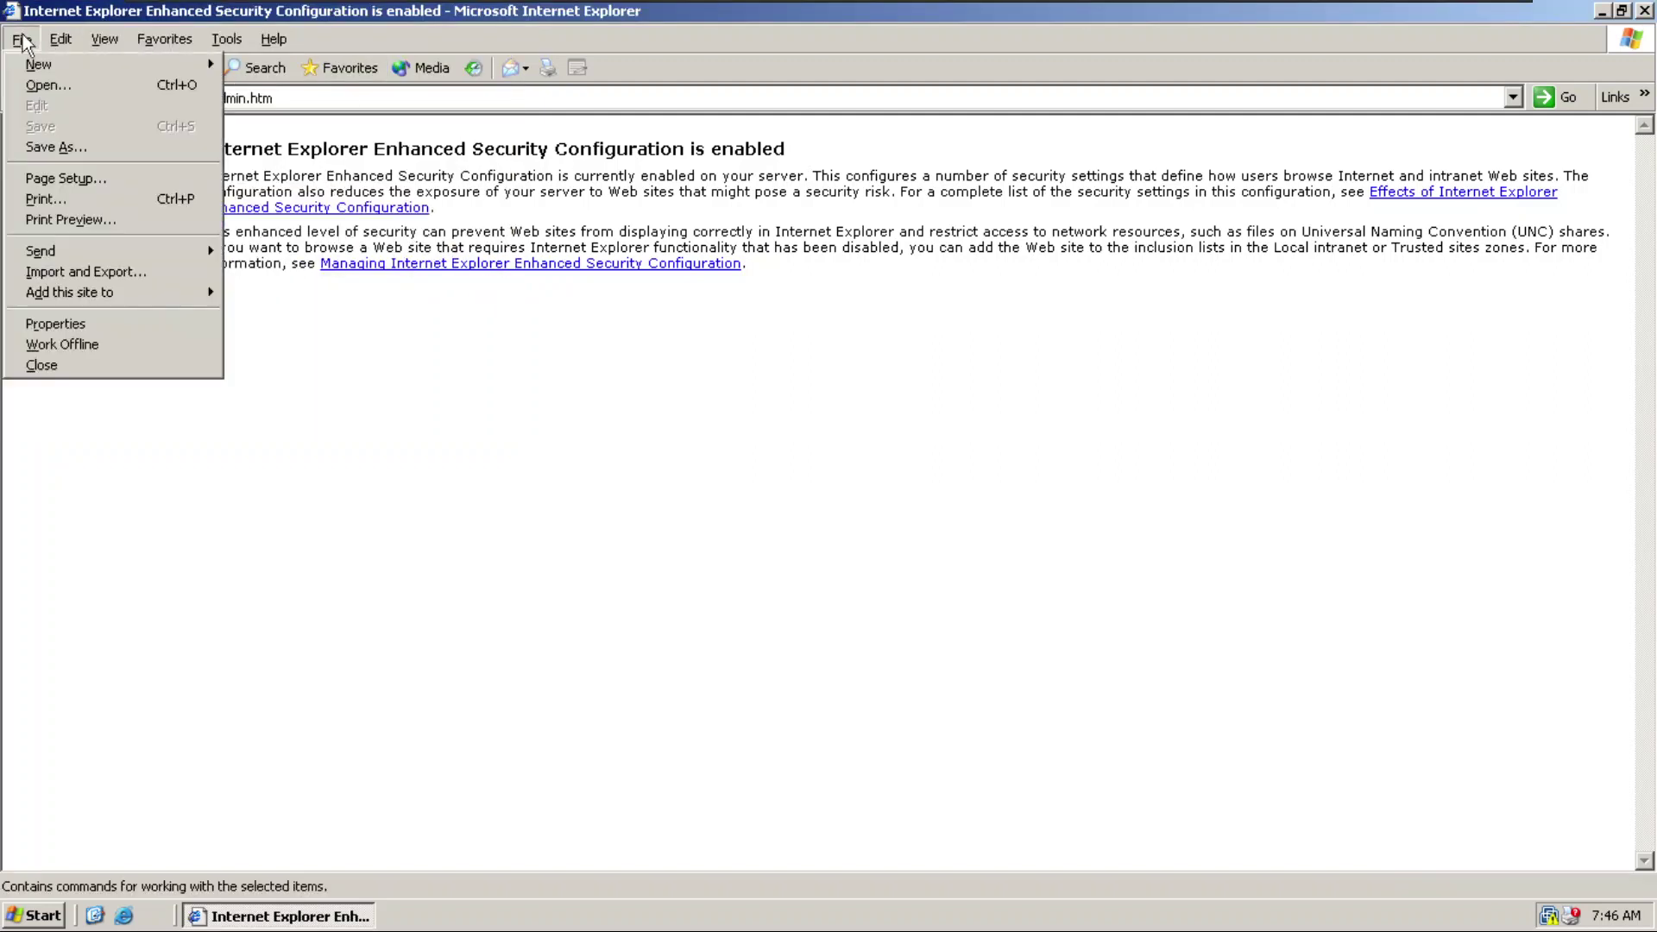
pyautogui.click(585, 352)
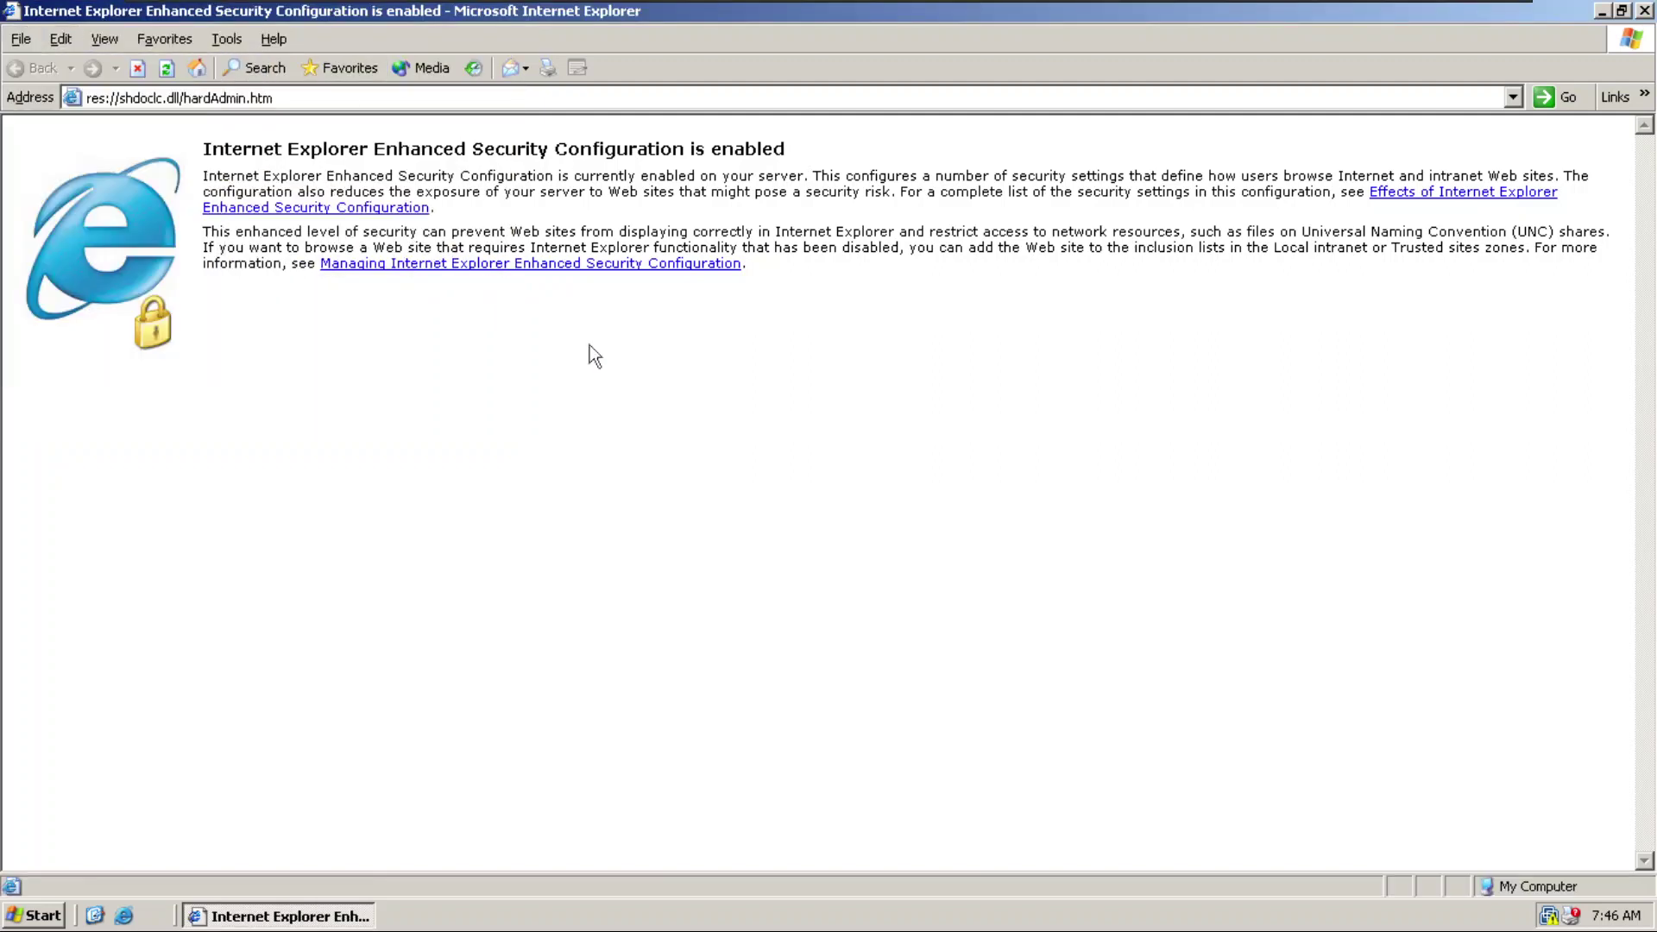
pyautogui.click(385, 98)
pyautogui.write('www')
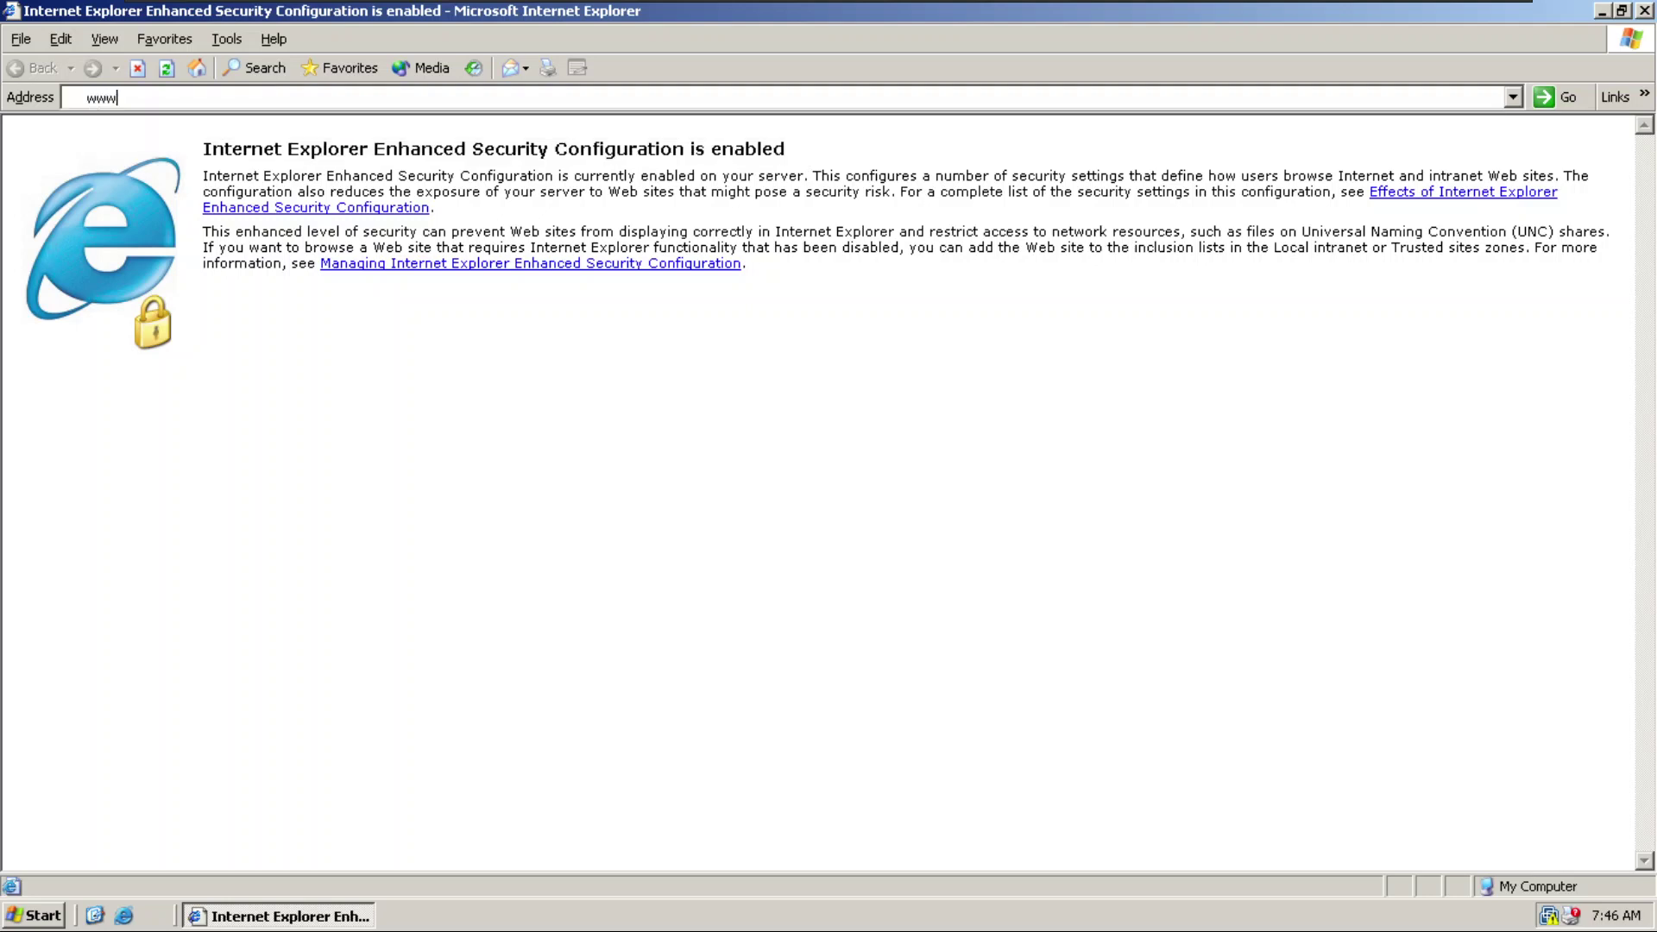
pyautogui.write('.oldver')
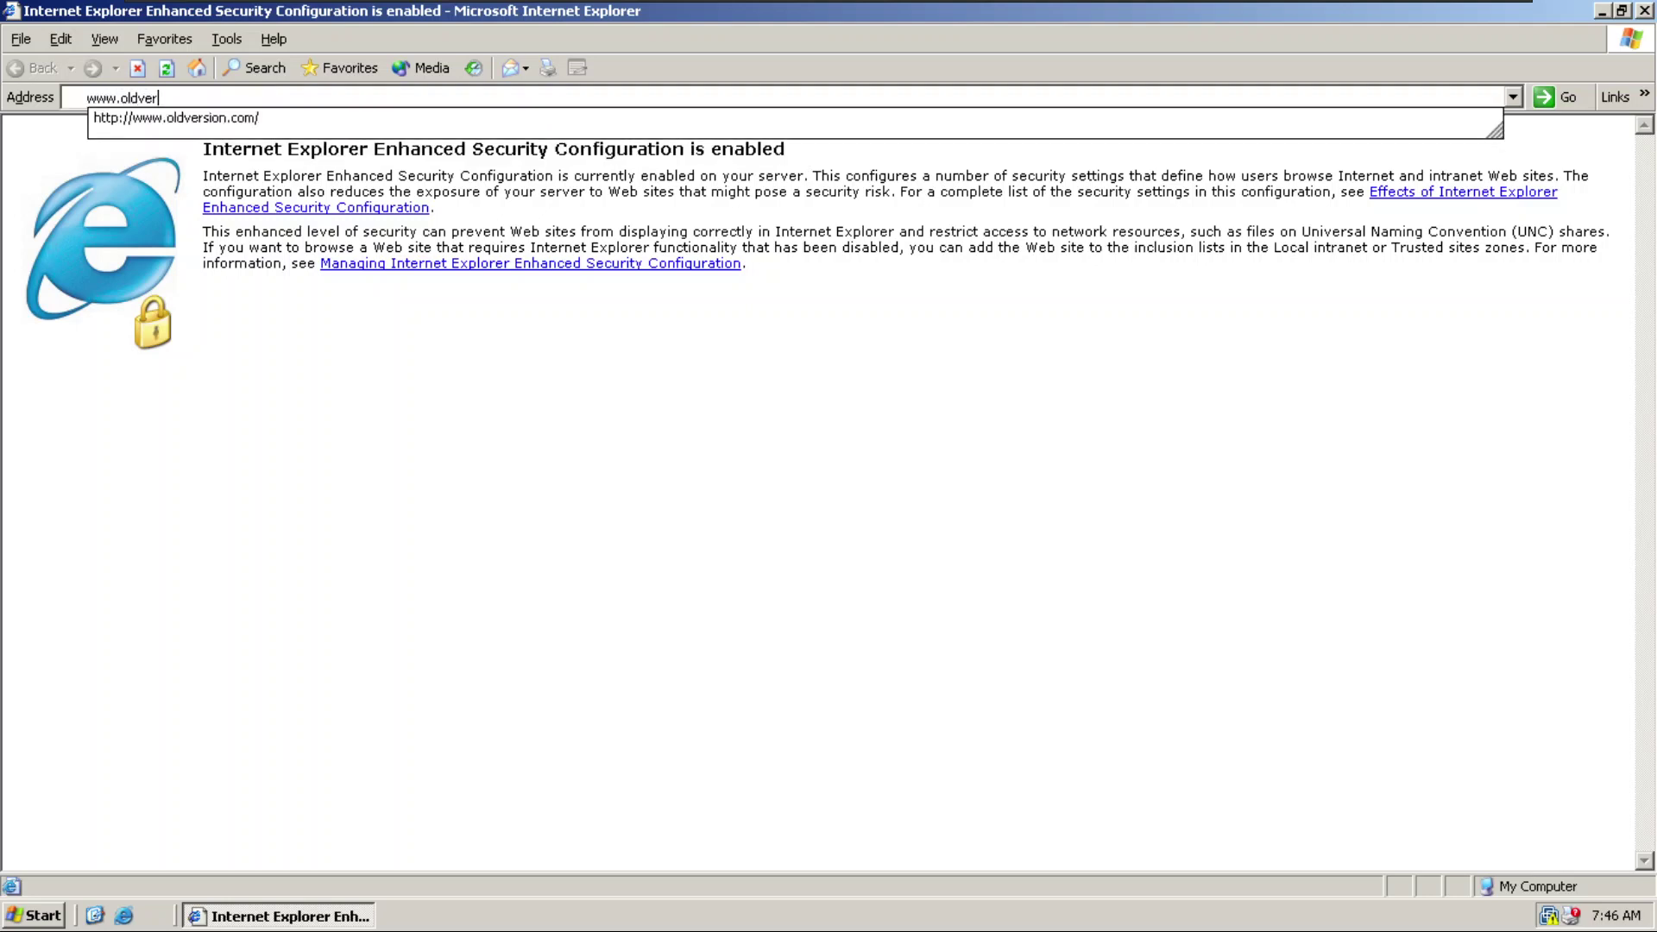
pyautogui.write('sion.com')
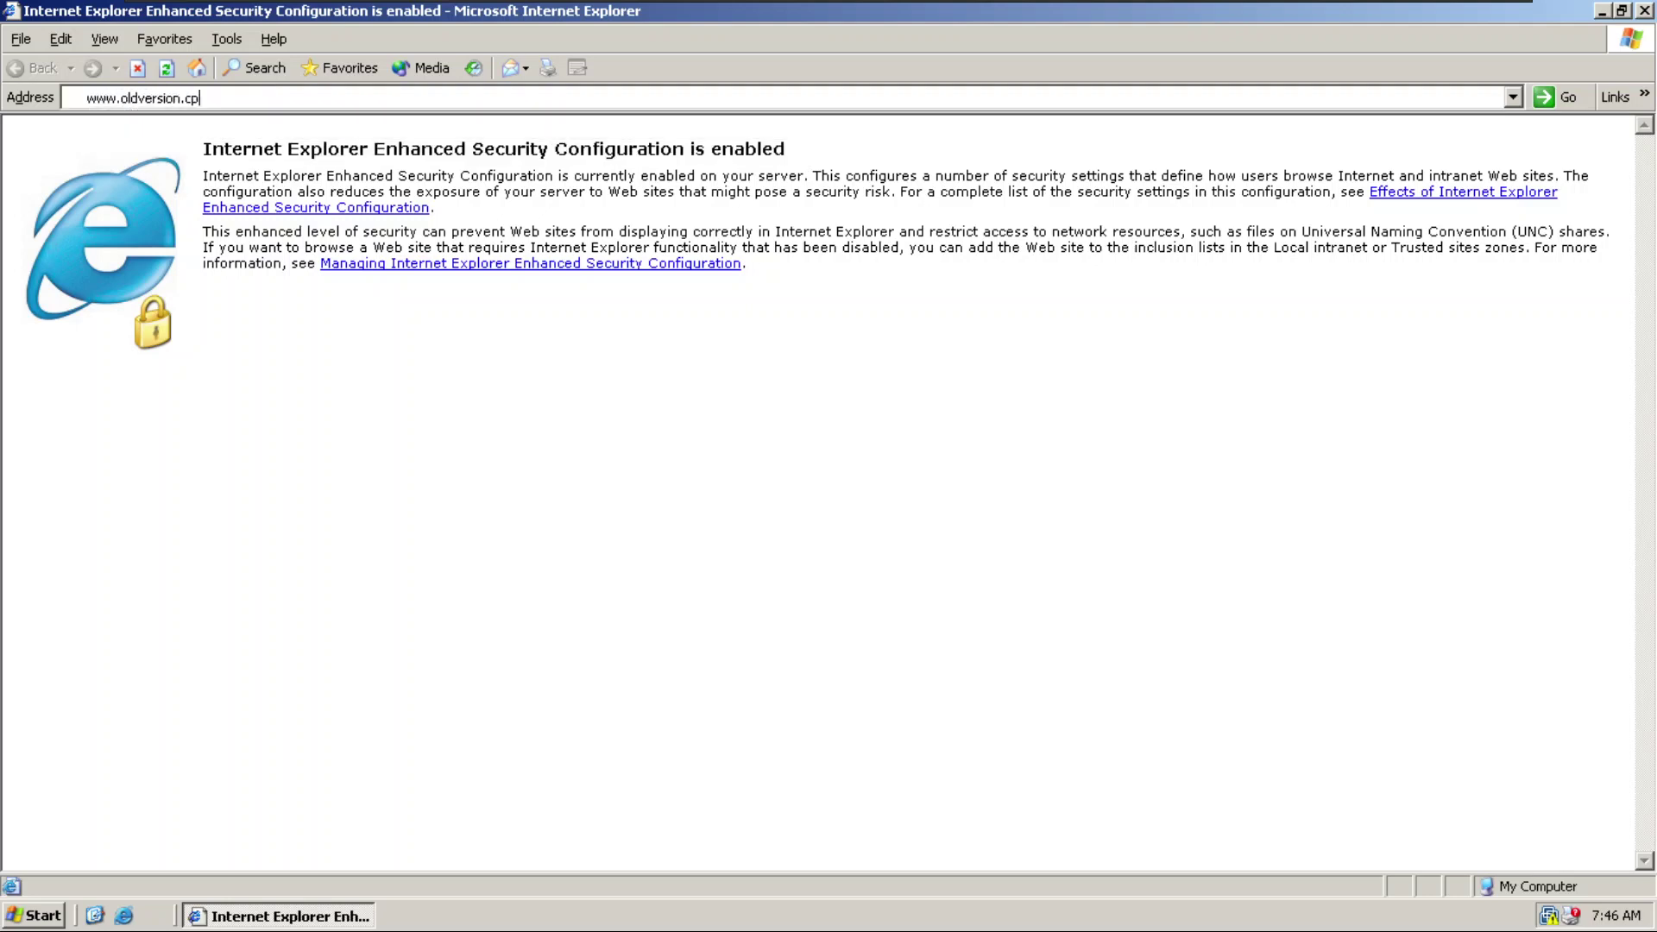
pyautogui.press('Return')
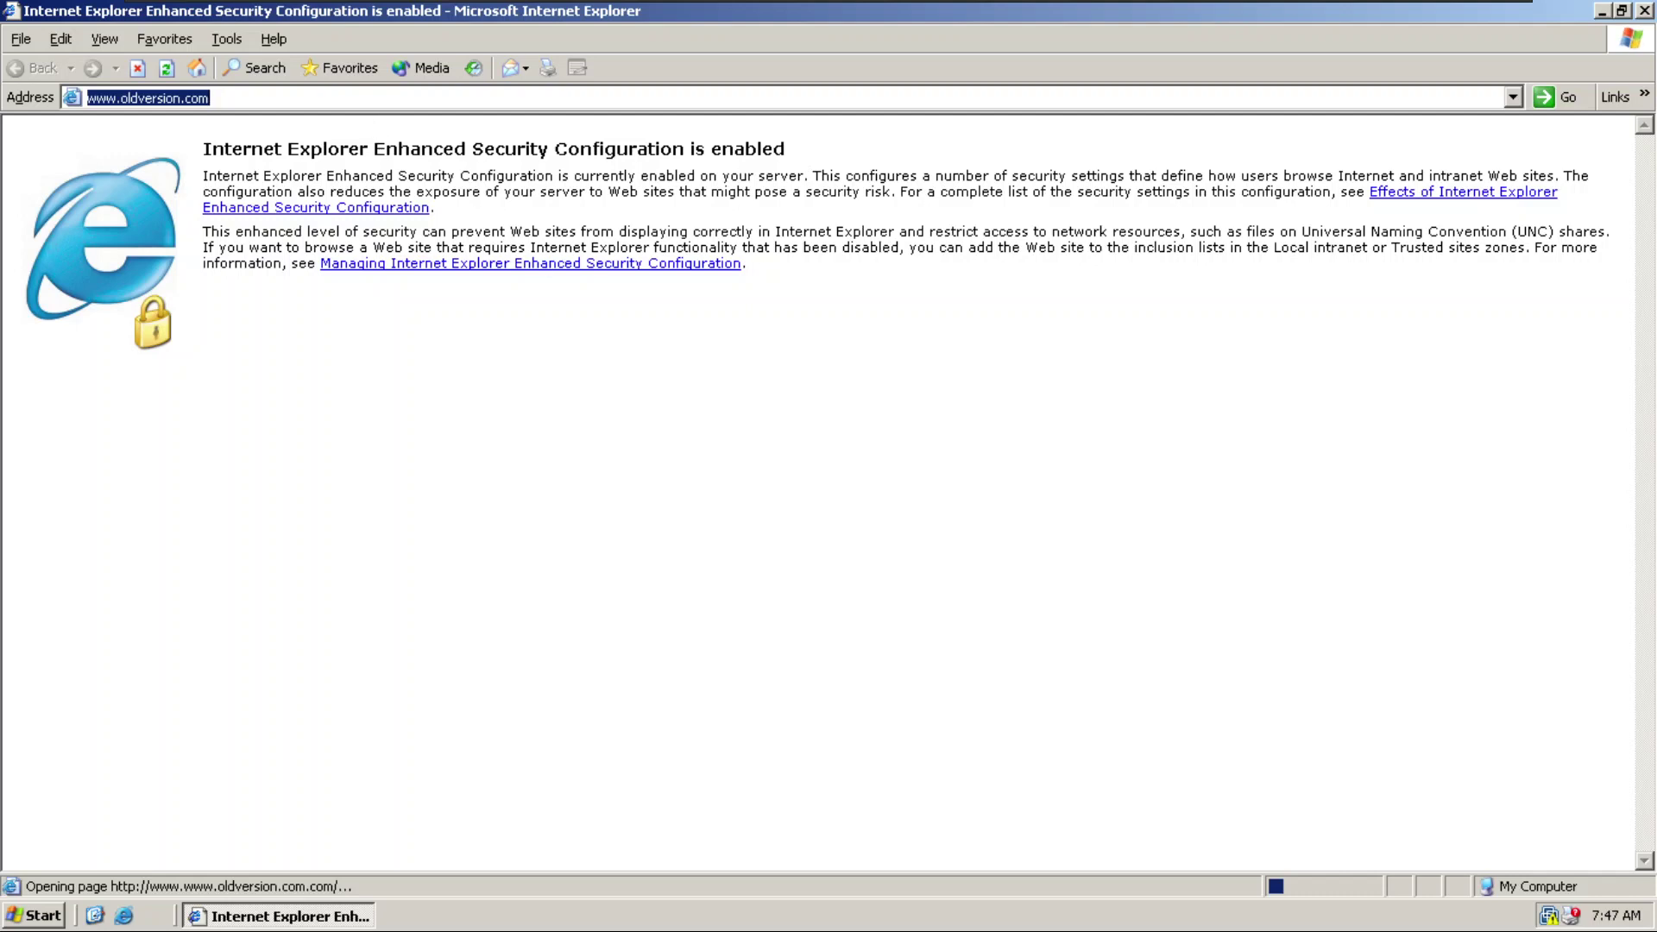
# Replace the web address with "bing" and try to load it.
pyautogui.press('End')
pyautogui.press('BackSpace')
pyautogui.press('BackSpace')
pyautogui.press('BackSpace')
pyautogui.press('BackSpace')
pyautogui.press('BackSpace')
pyautogui.press('BackSpace')
pyautogui.press('BackSpace')
pyautogui.press('BackSpace')
pyautogui.press('BackSpace')
pyautogui.press('BackSpace')
pyautogui.press('BackSpace')
pyautogui.press('BackSpace')
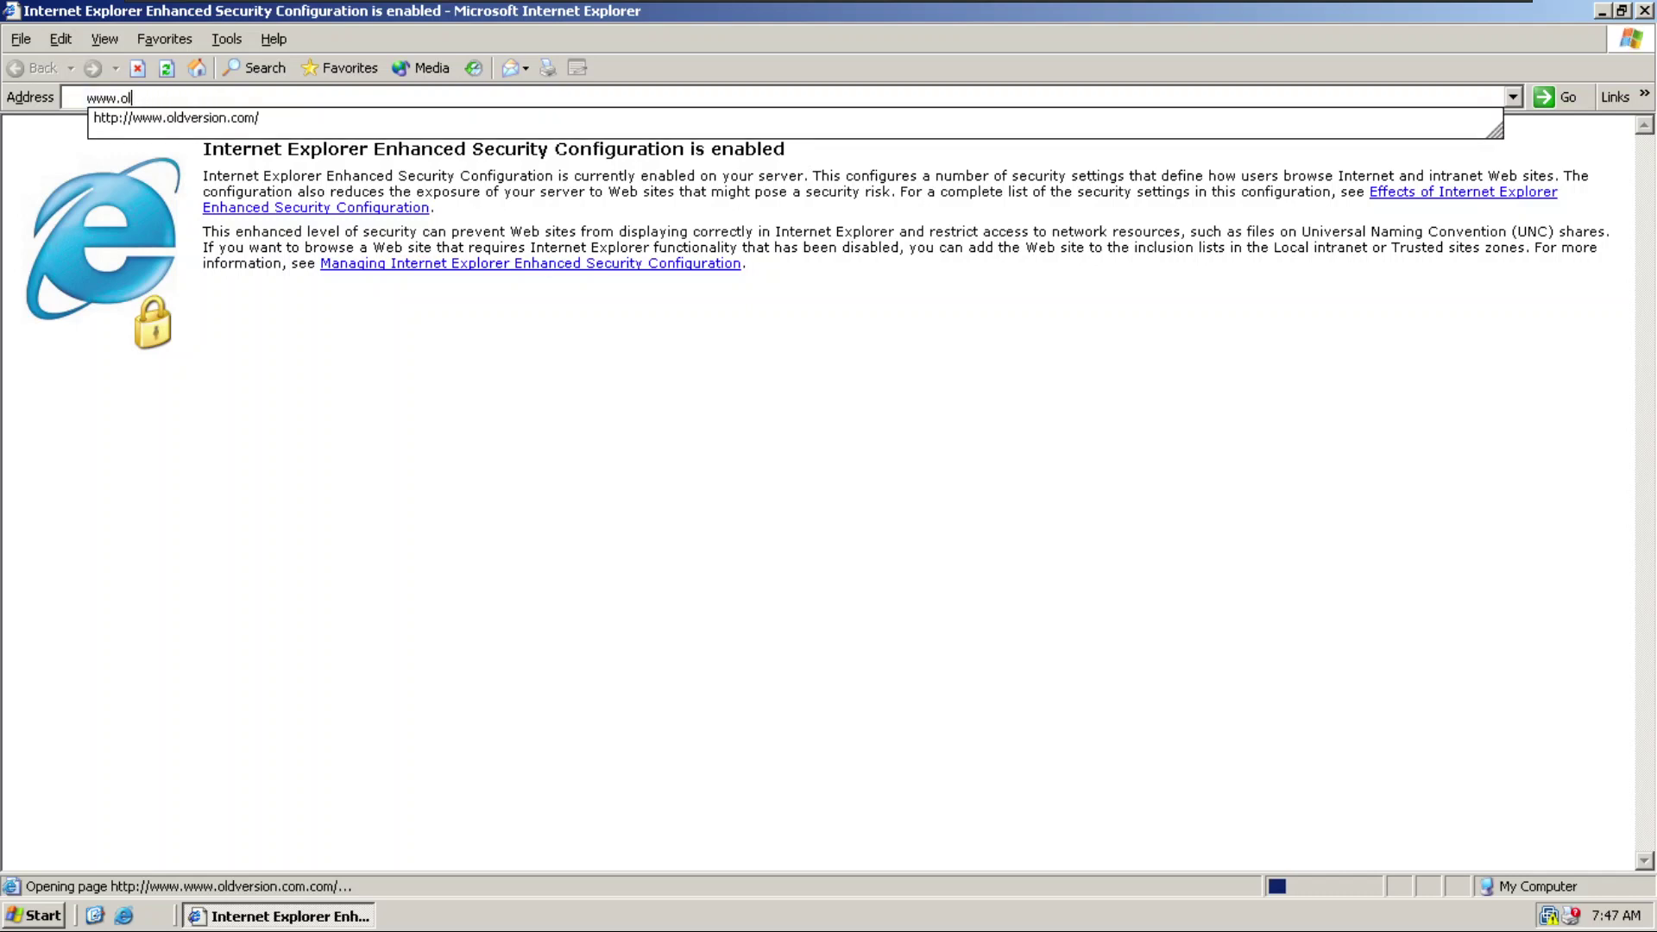
pyautogui.press('BackSpace')
pyautogui.press('BackSpace')
pyautogui.press('BackSpace')
pyautogui.press('BackSpace')
pyautogui.press('BackSpace')
pyautogui.press('BackSpace')
pyautogui.write('bing')
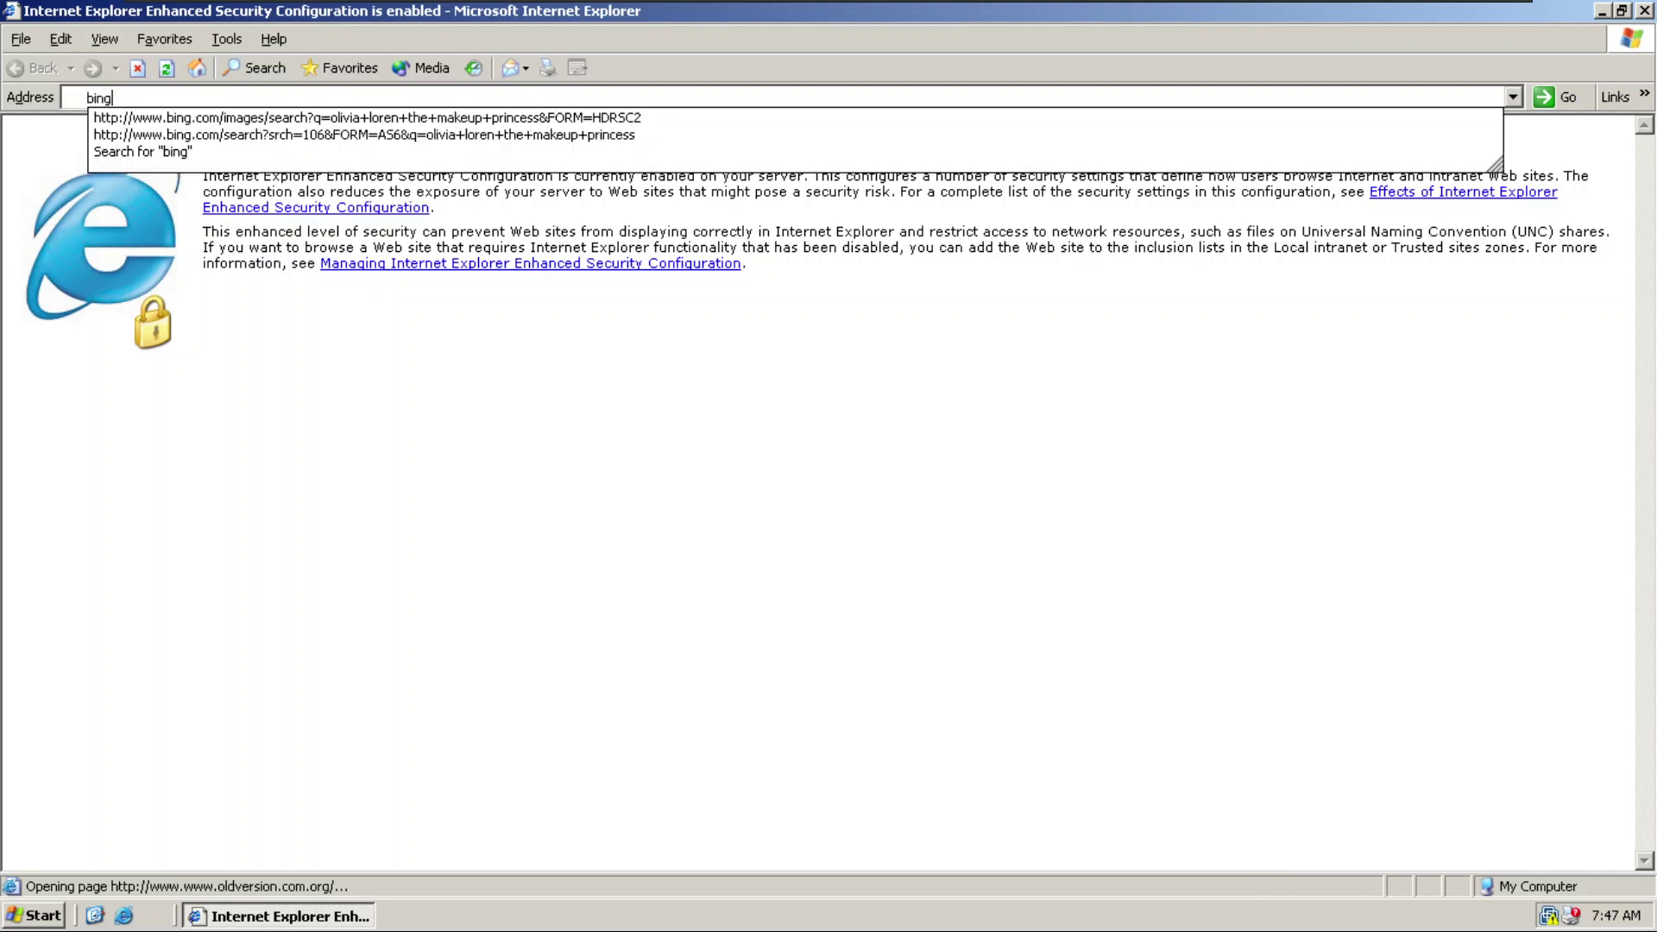
pyautogui.press('Return')
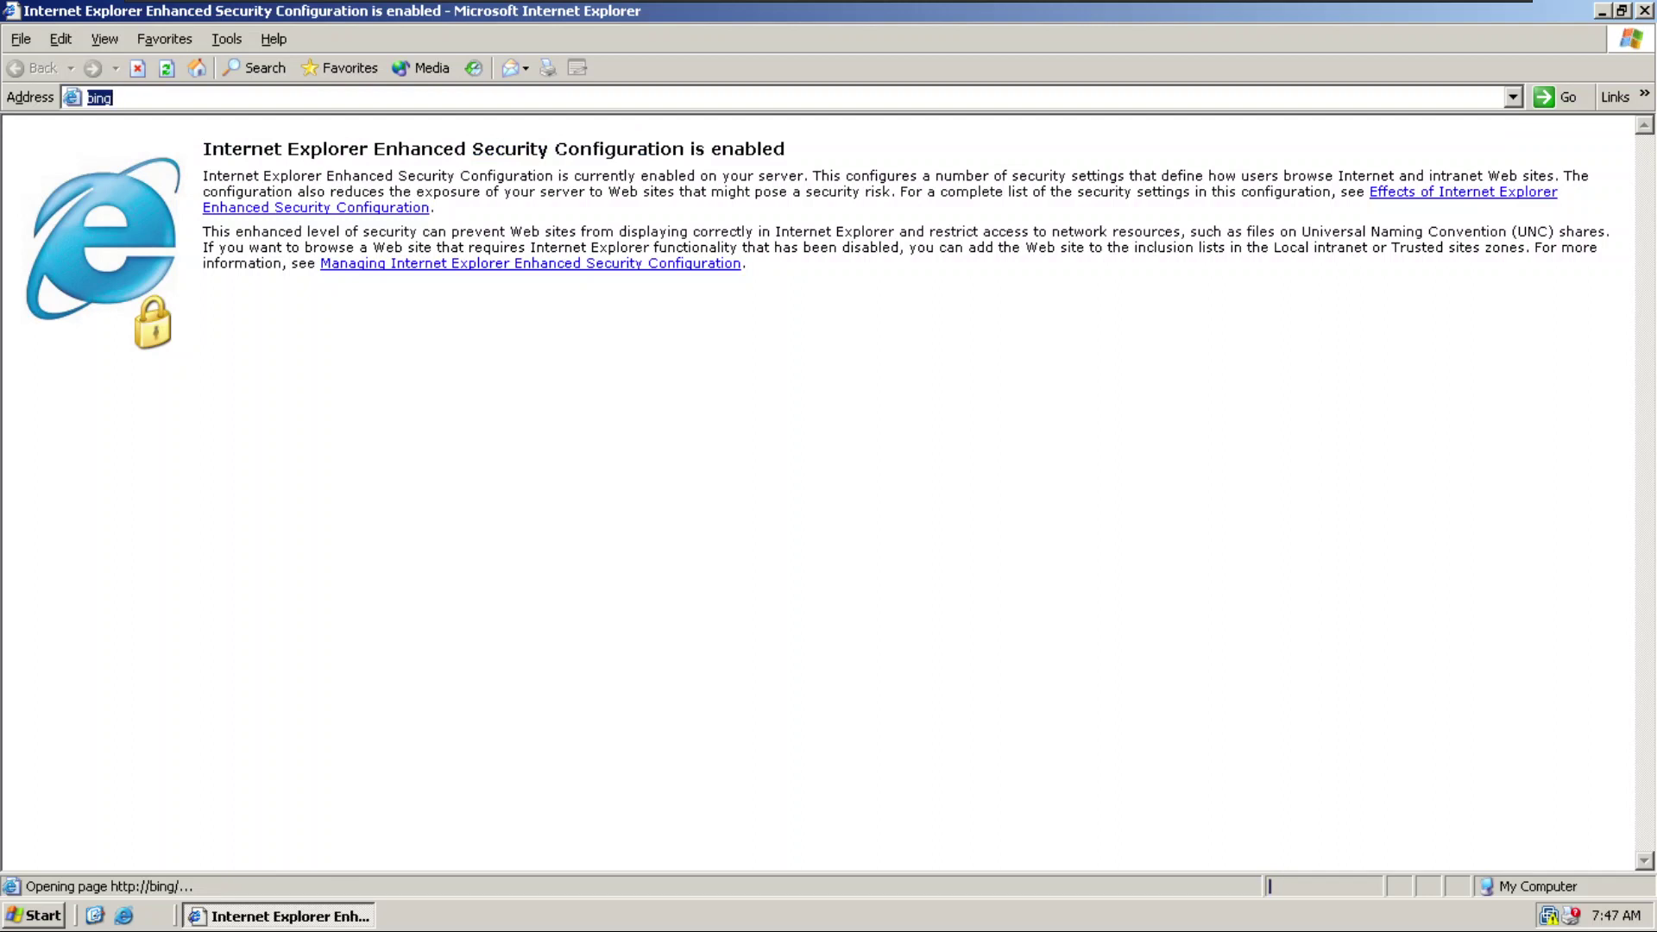
# Try to load the MSN.com favorite and close the browser window.
pyautogui.click(19, 39)
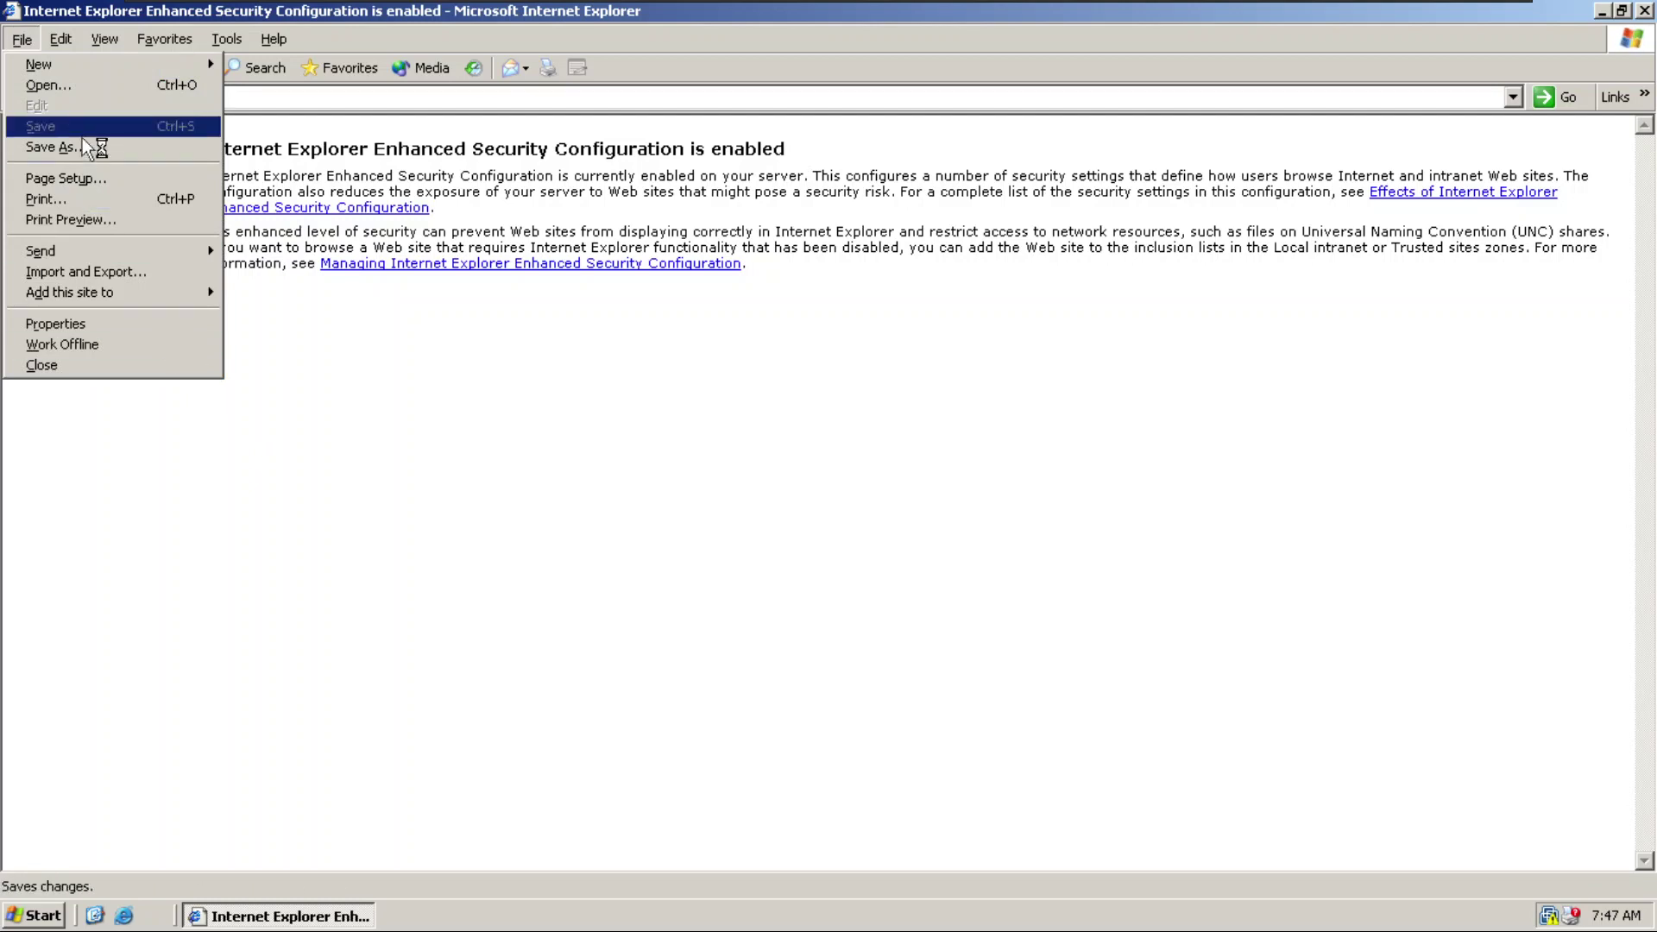
pyautogui.moveTo(102, 47)
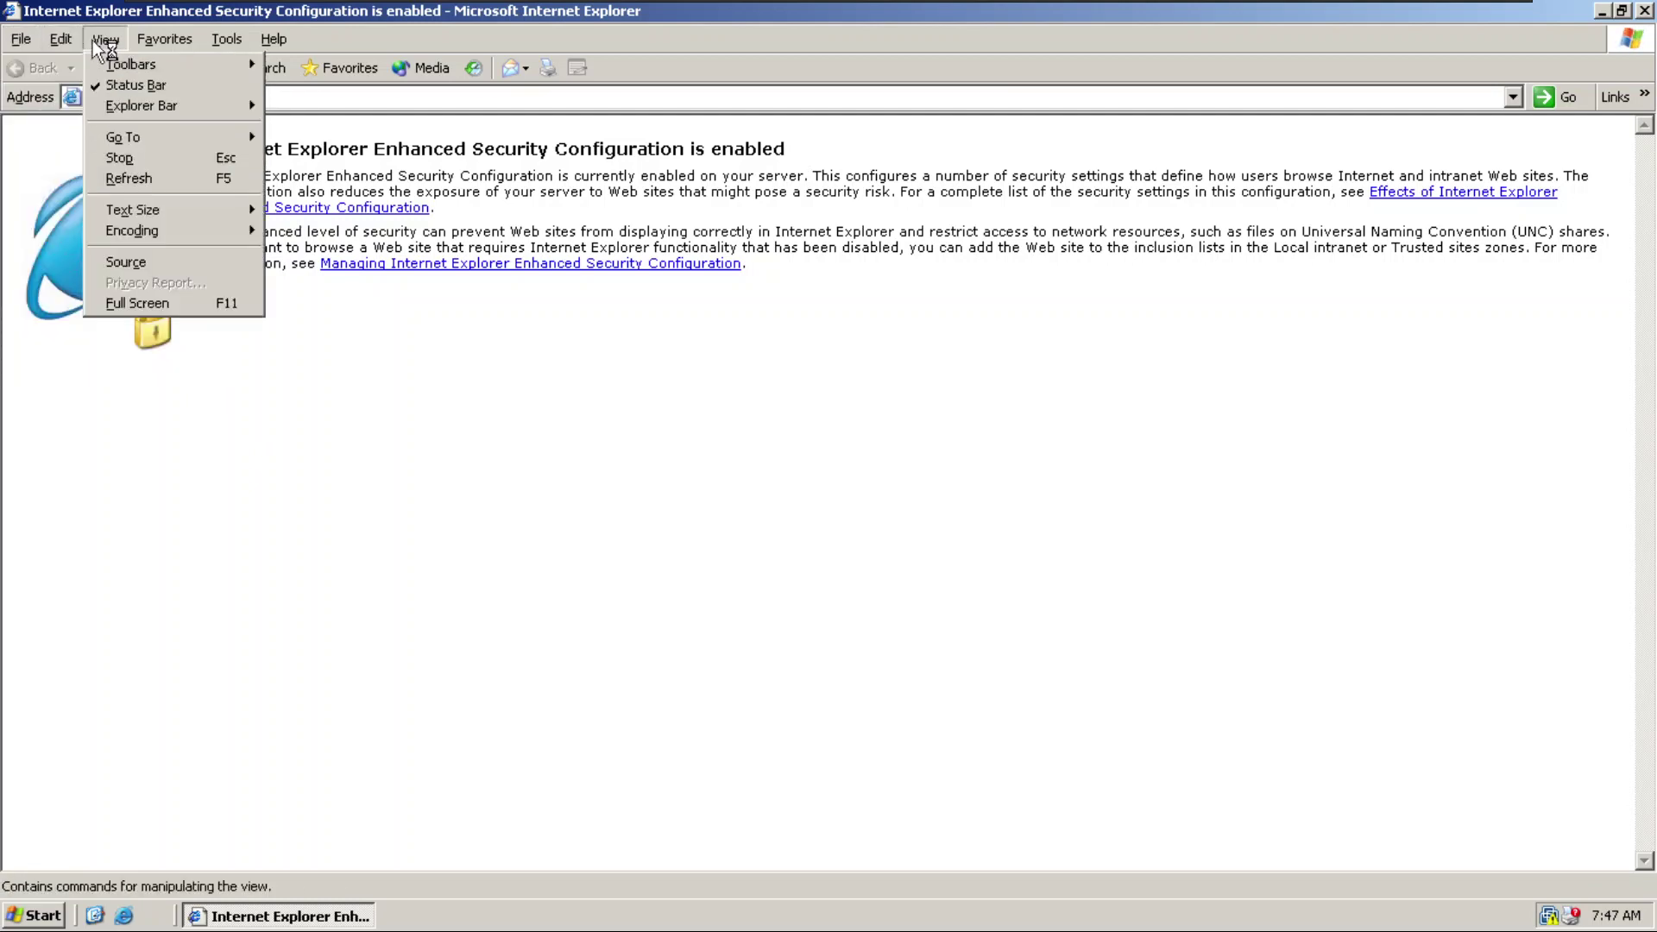
pyautogui.moveTo(185, 45)
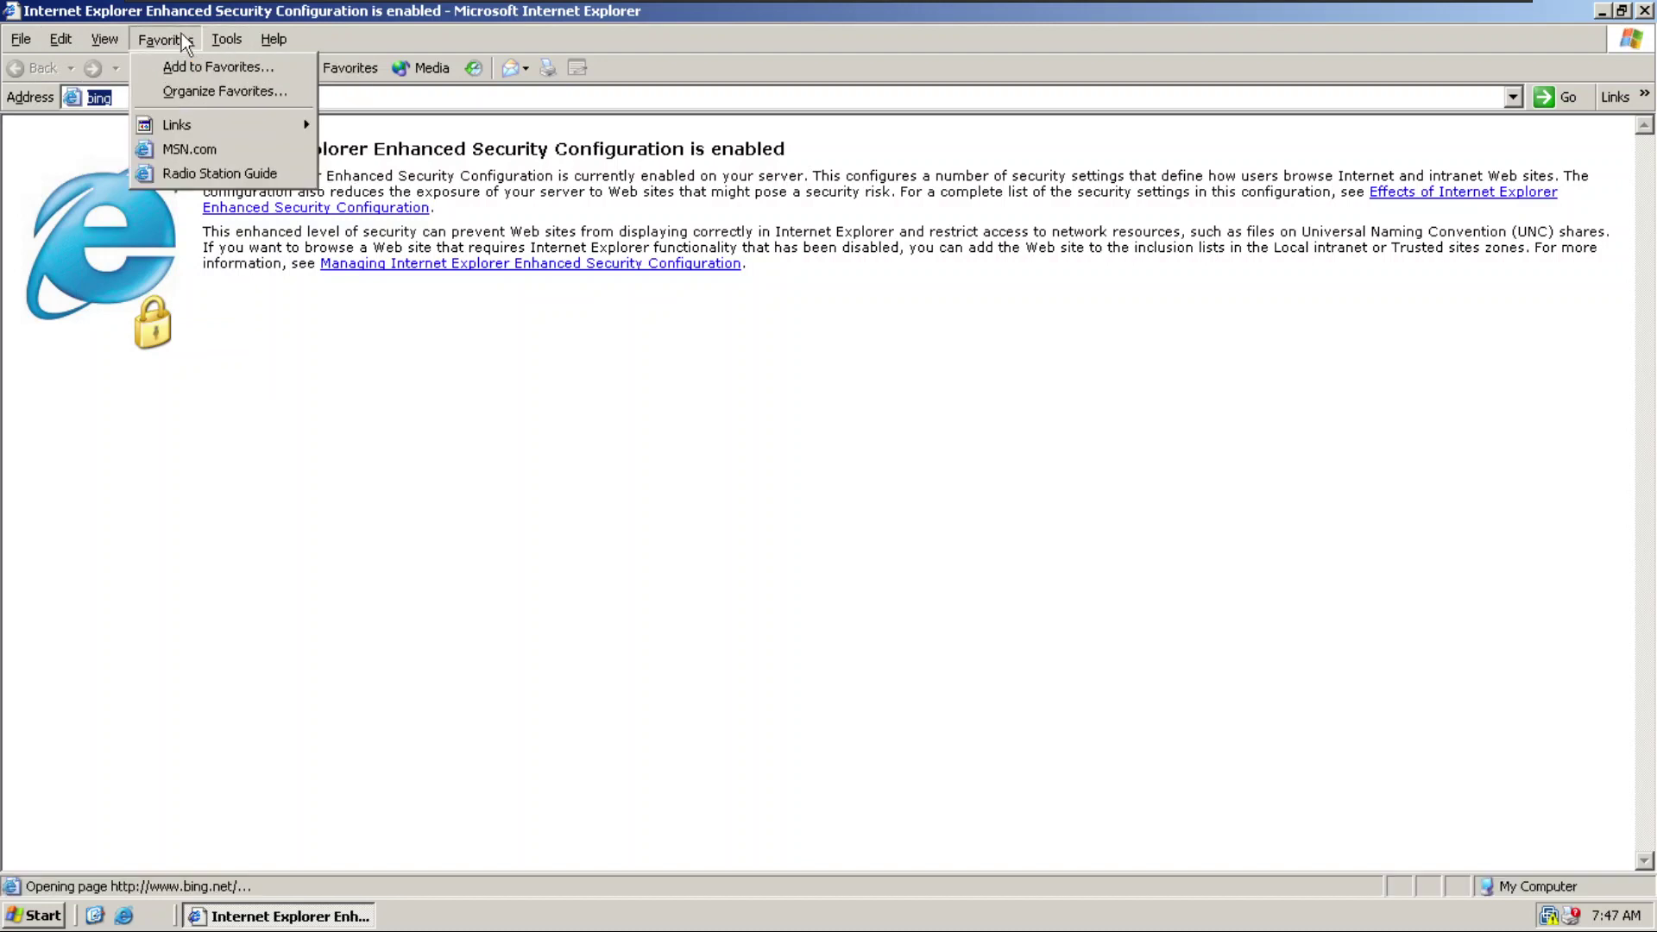
pyautogui.click(192, 149)
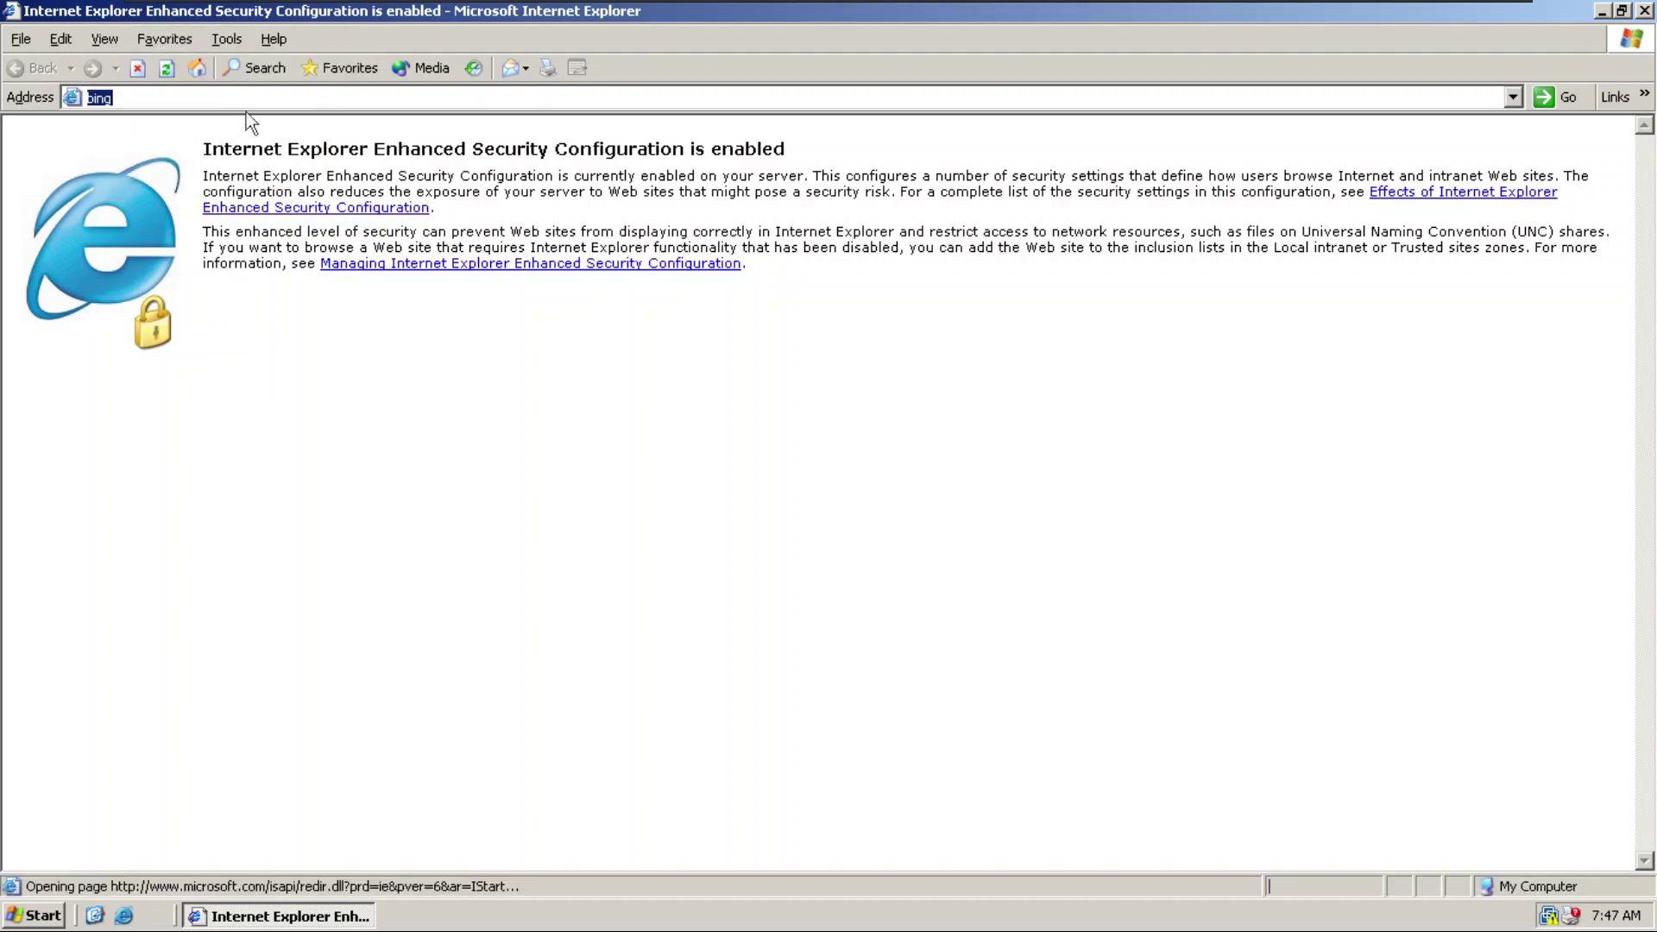
pyautogui.click(1645, 11)
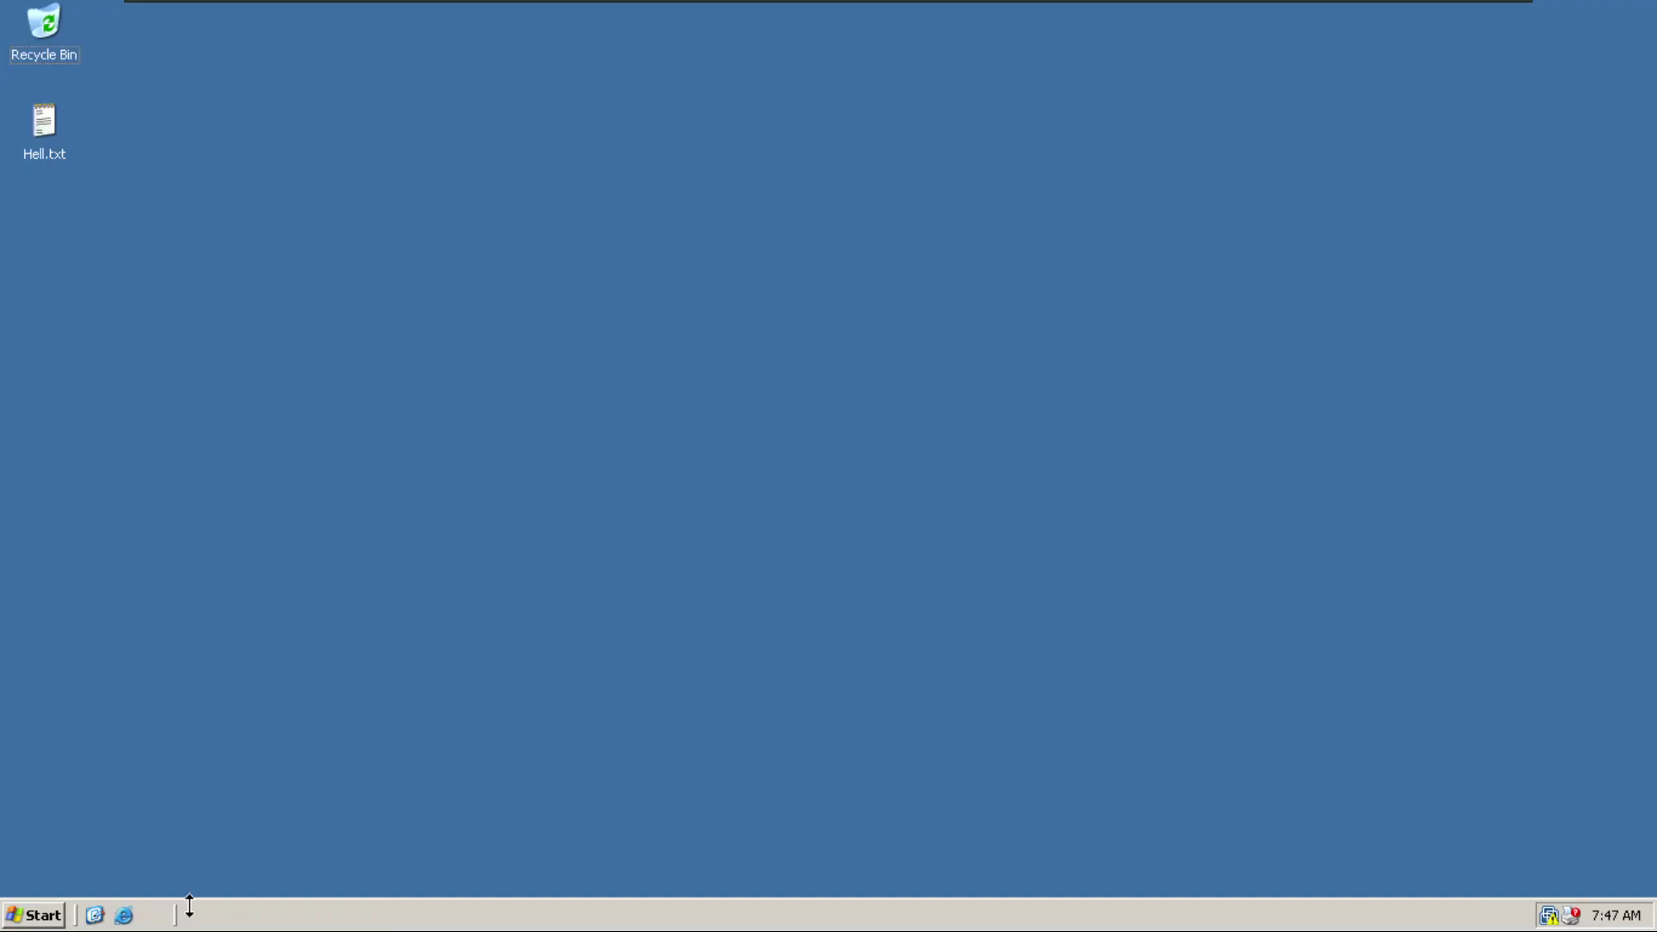
# Reopen Internet Explorer and read the linked help on Managing Internet Explorer Enhanced Security Configuration.
pyautogui.click(124, 915)
pyautogui.click(393, 264)
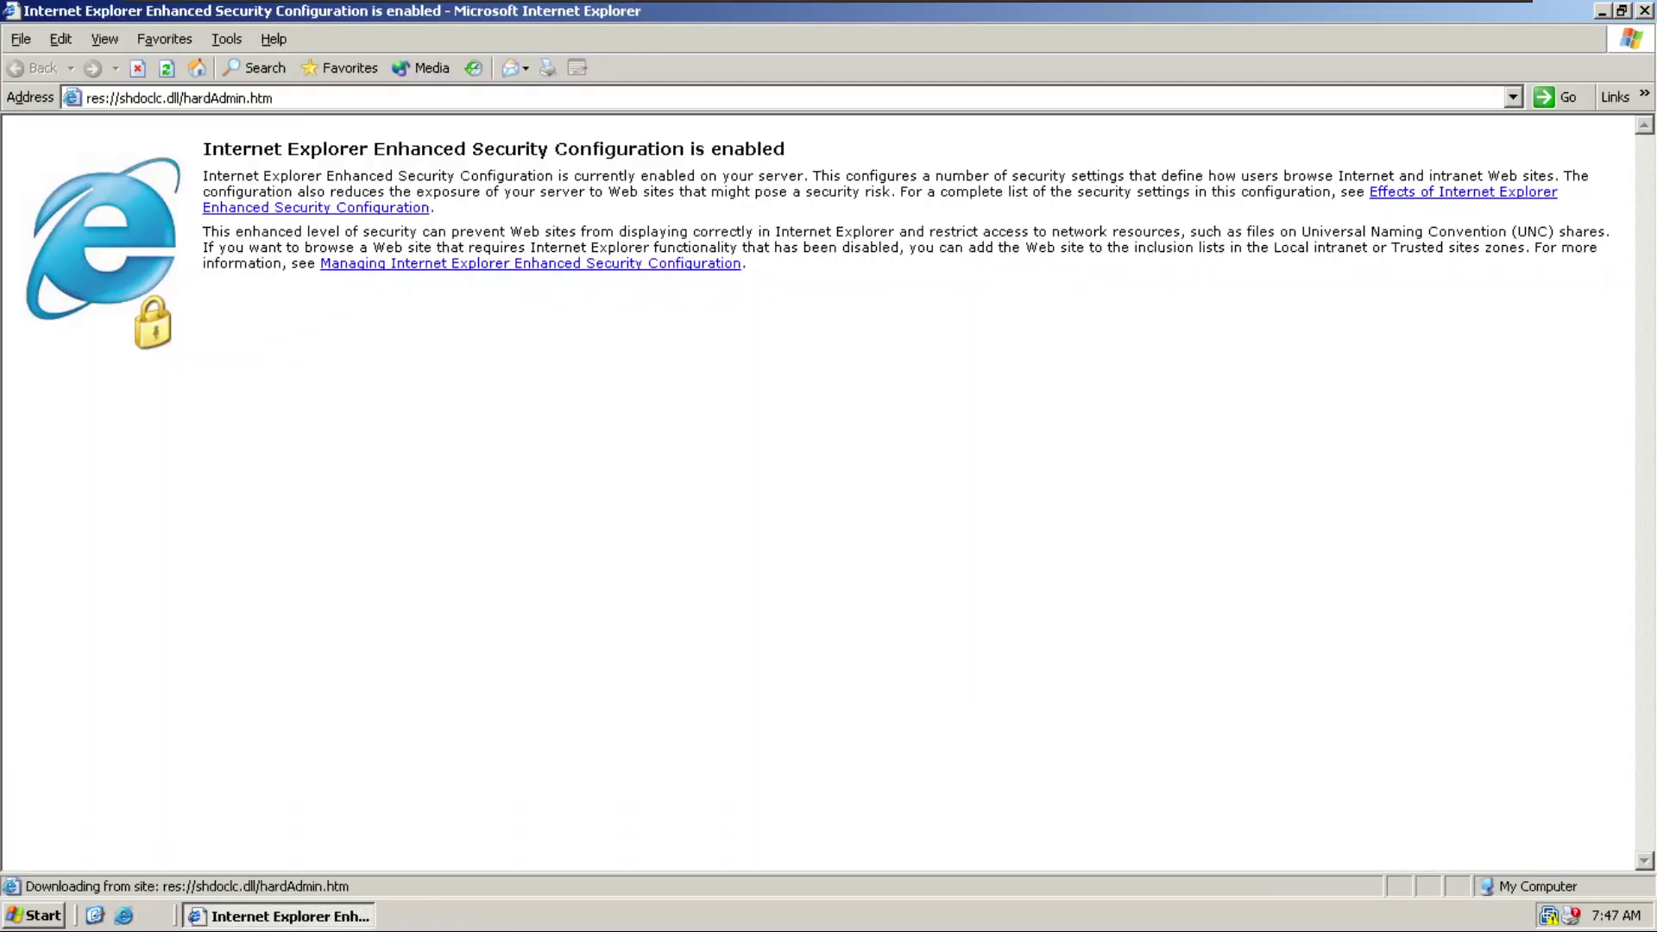
pyautogui.press('pageup')
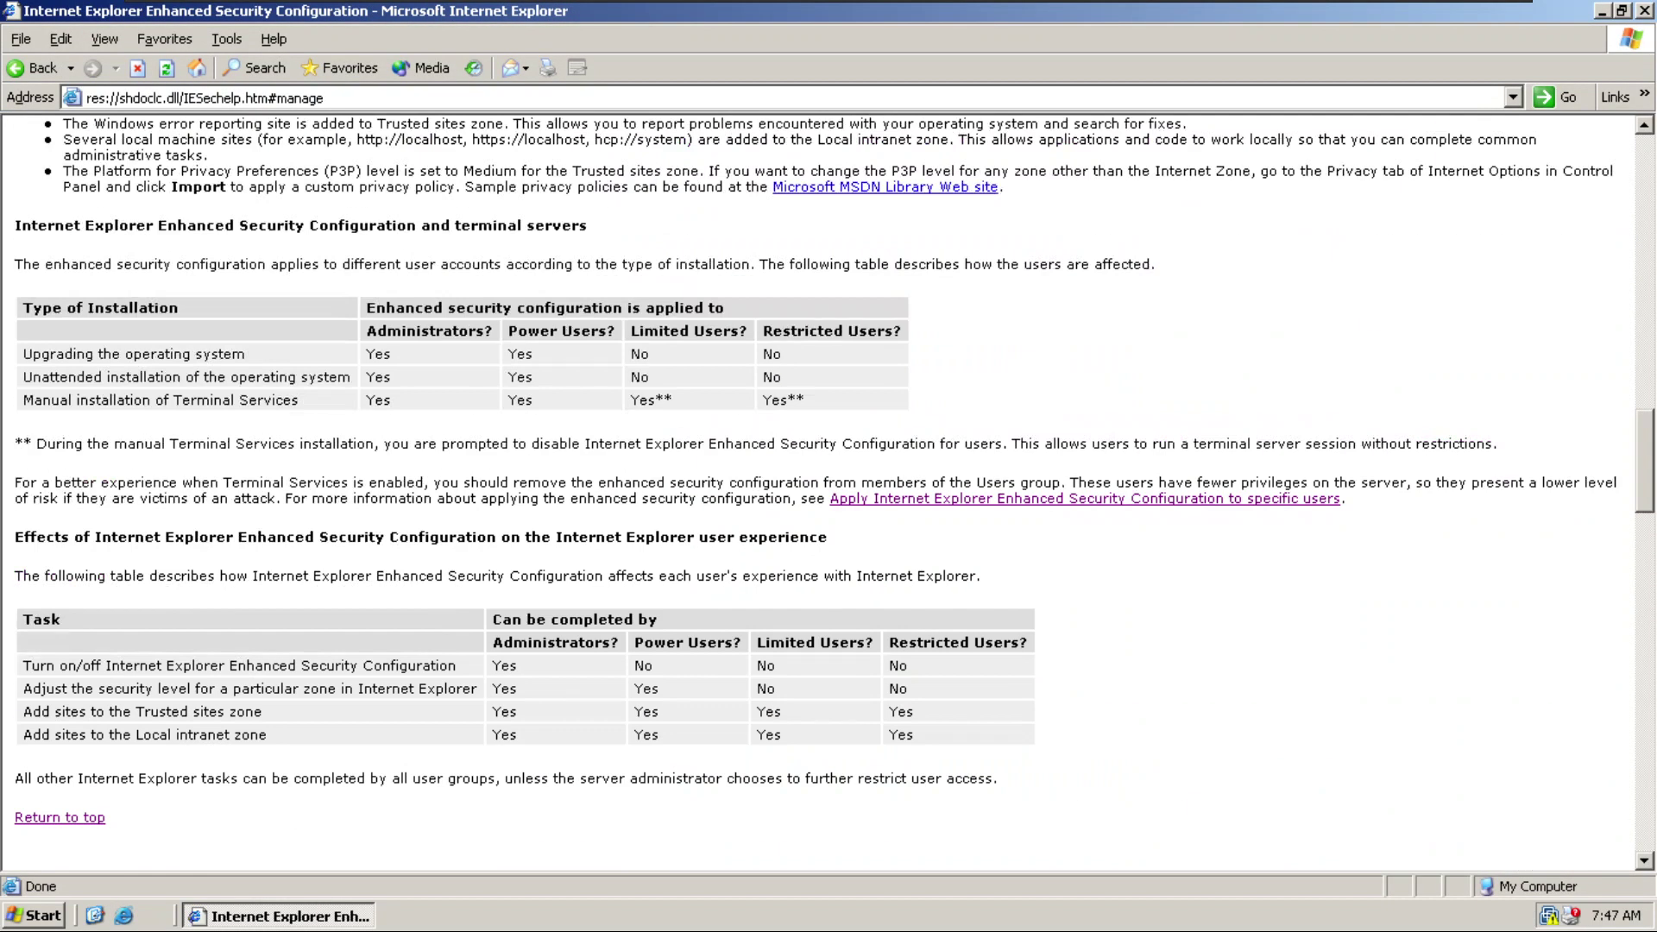
pyautogui.press('pageup')
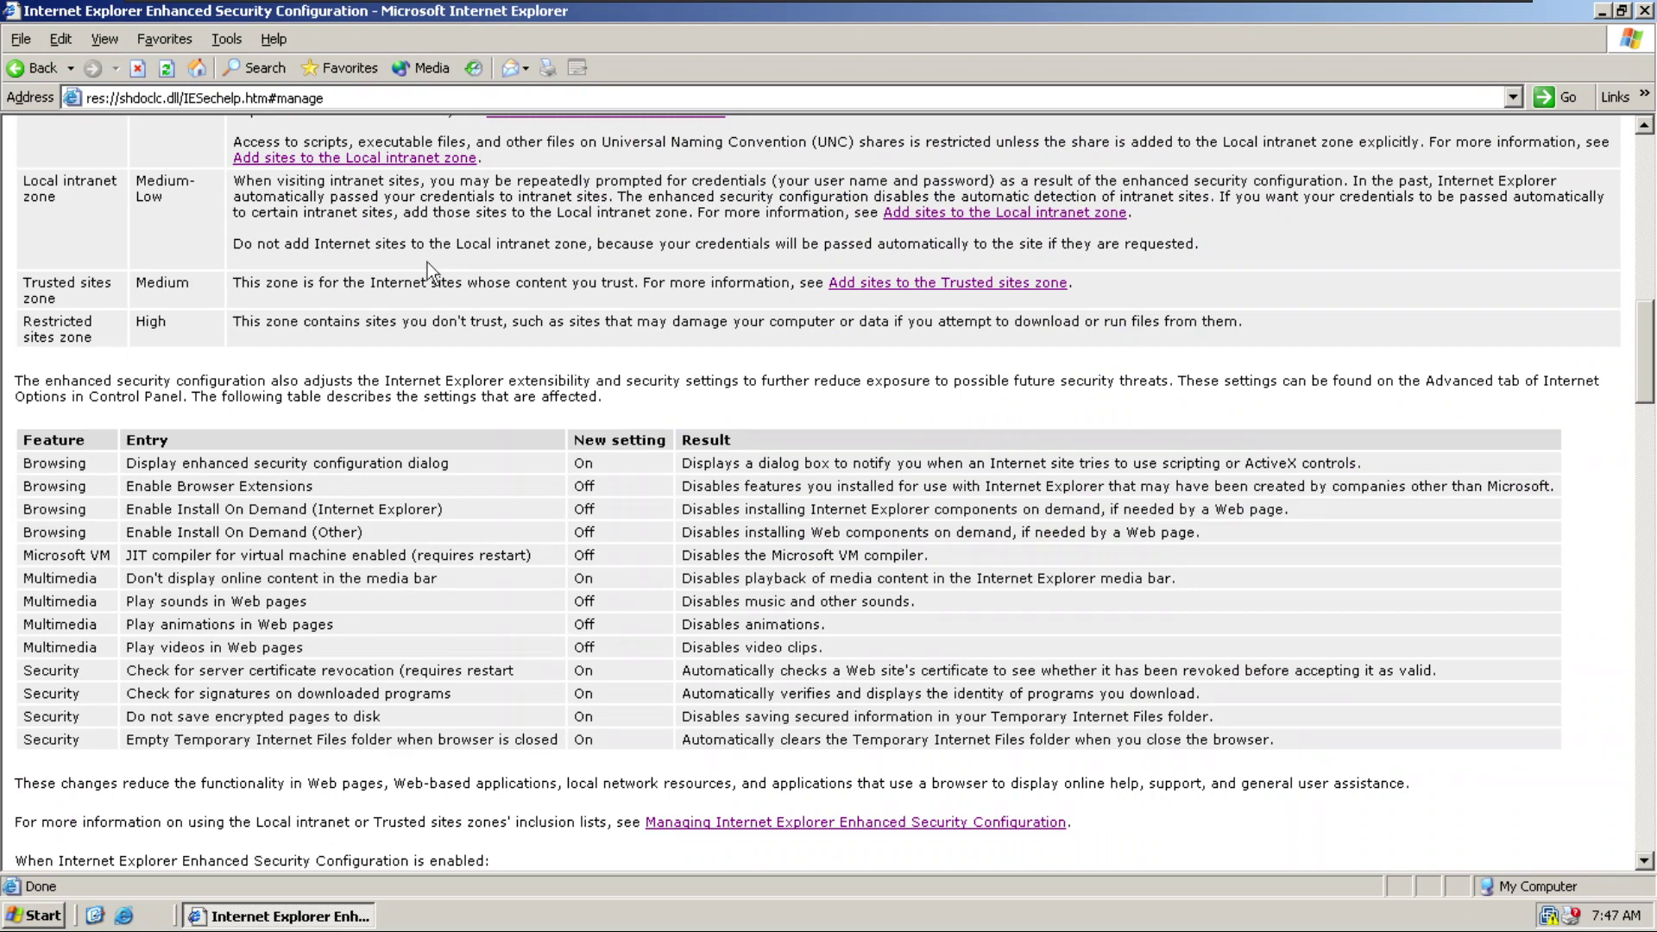
# Try a web search for the makeup personality's name from the browser's address field.
pyautogui.click(375, 96)
pyautogui.write('ol')
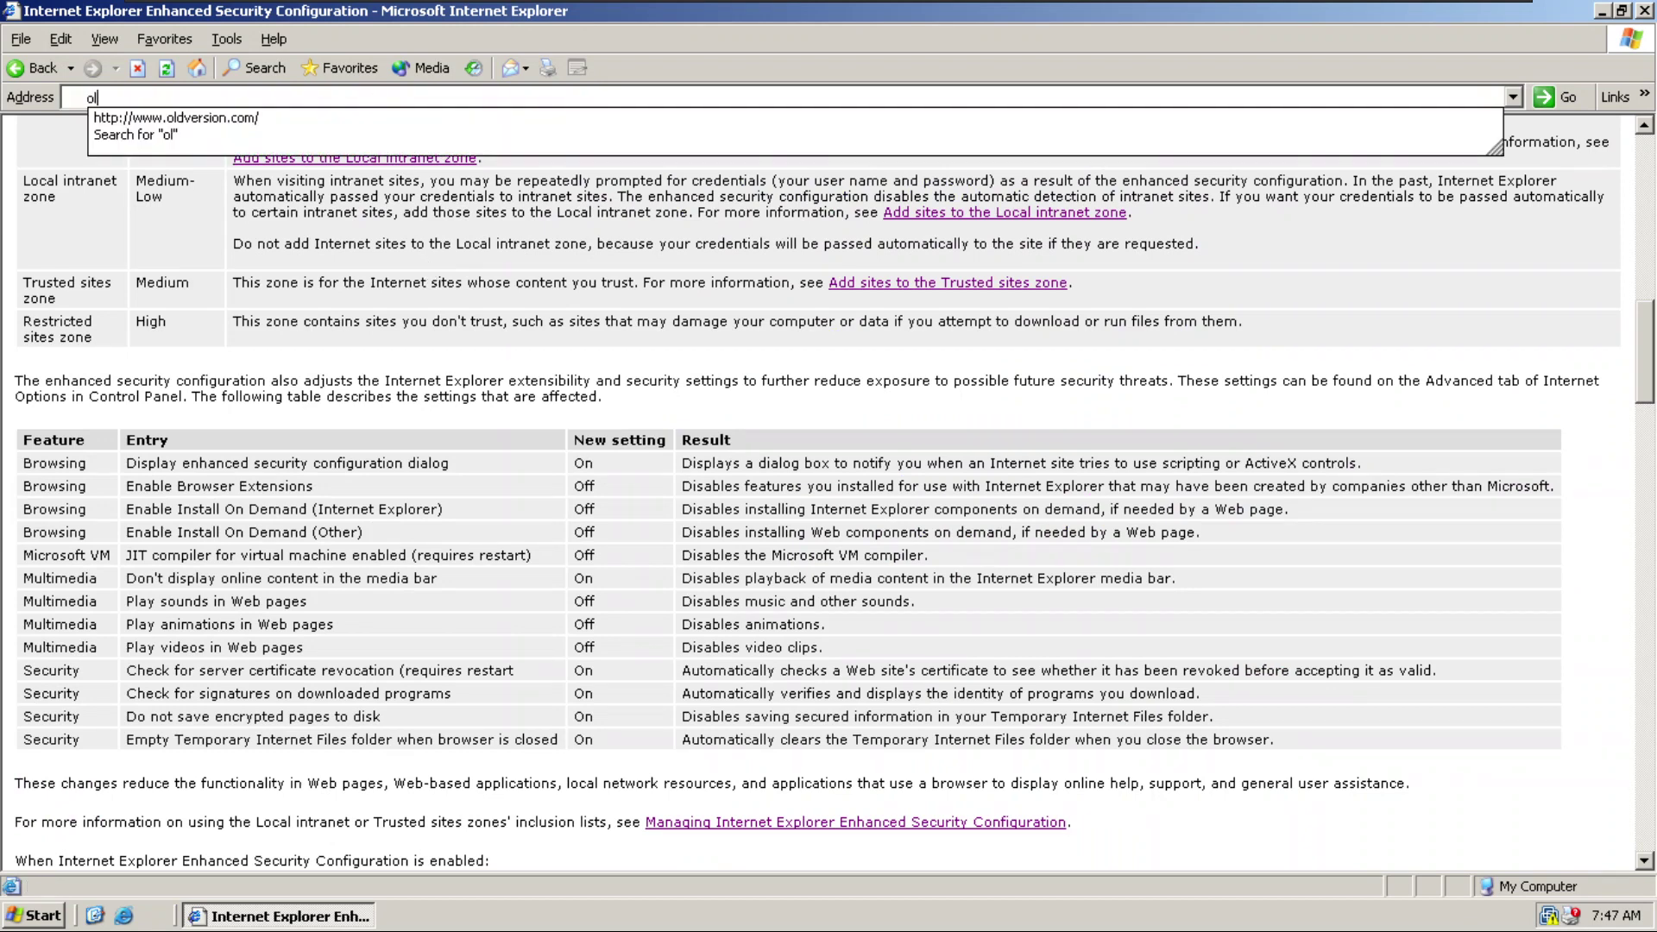
pyautogui.write('ivi')
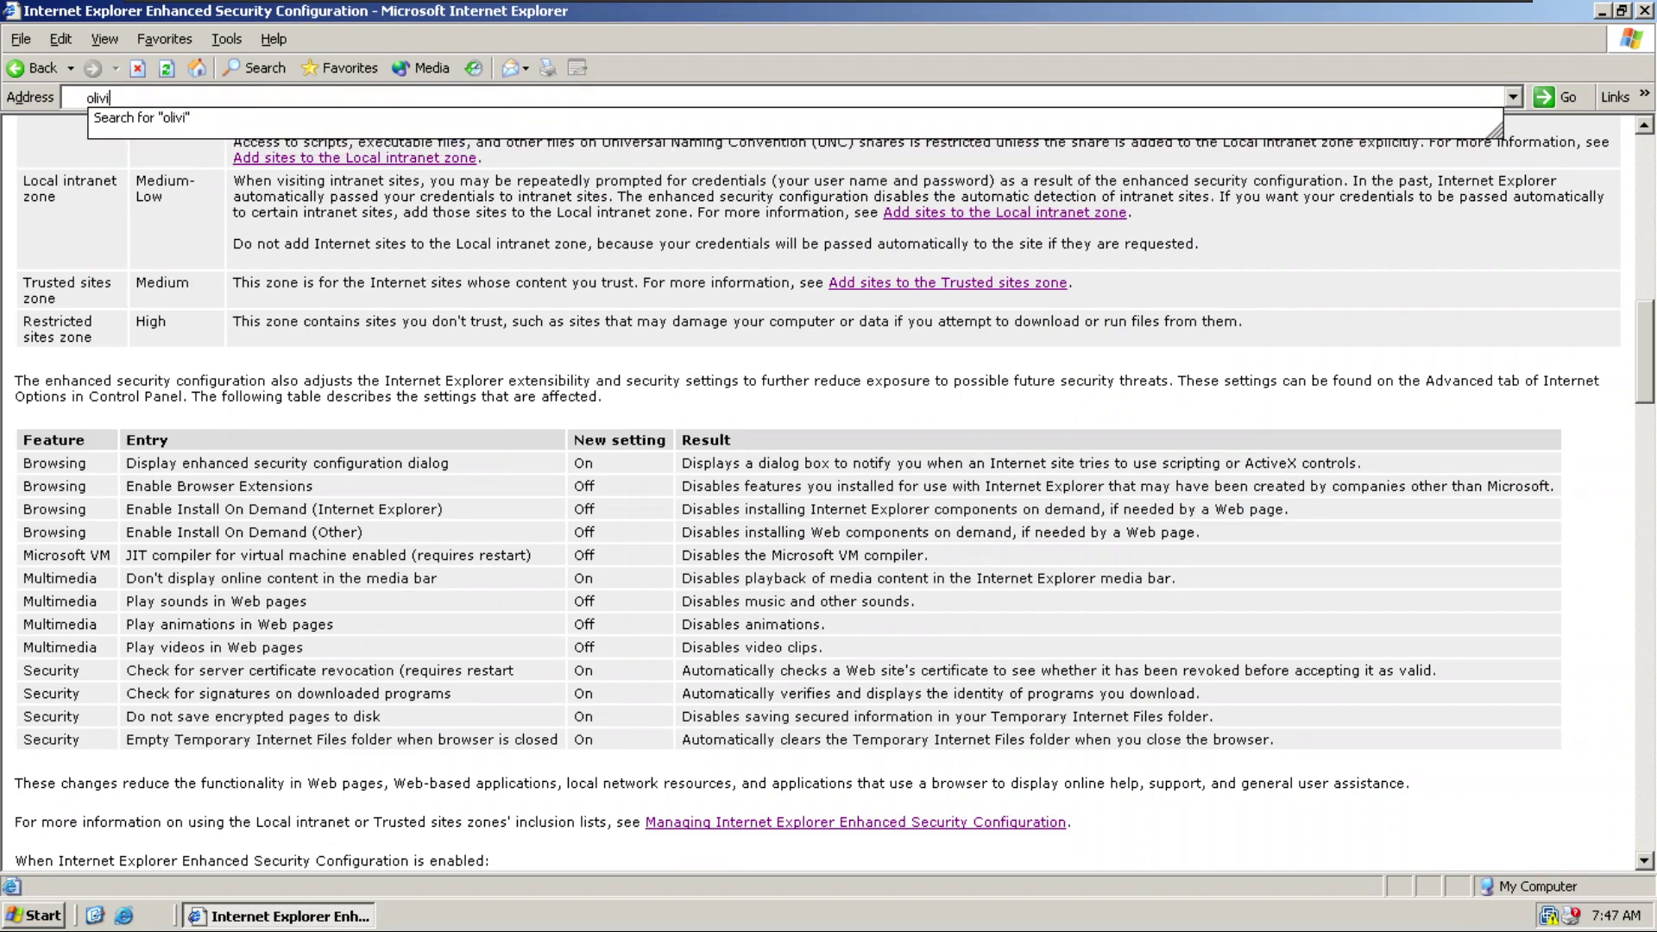
pyautogui.write('a loren the makeup')
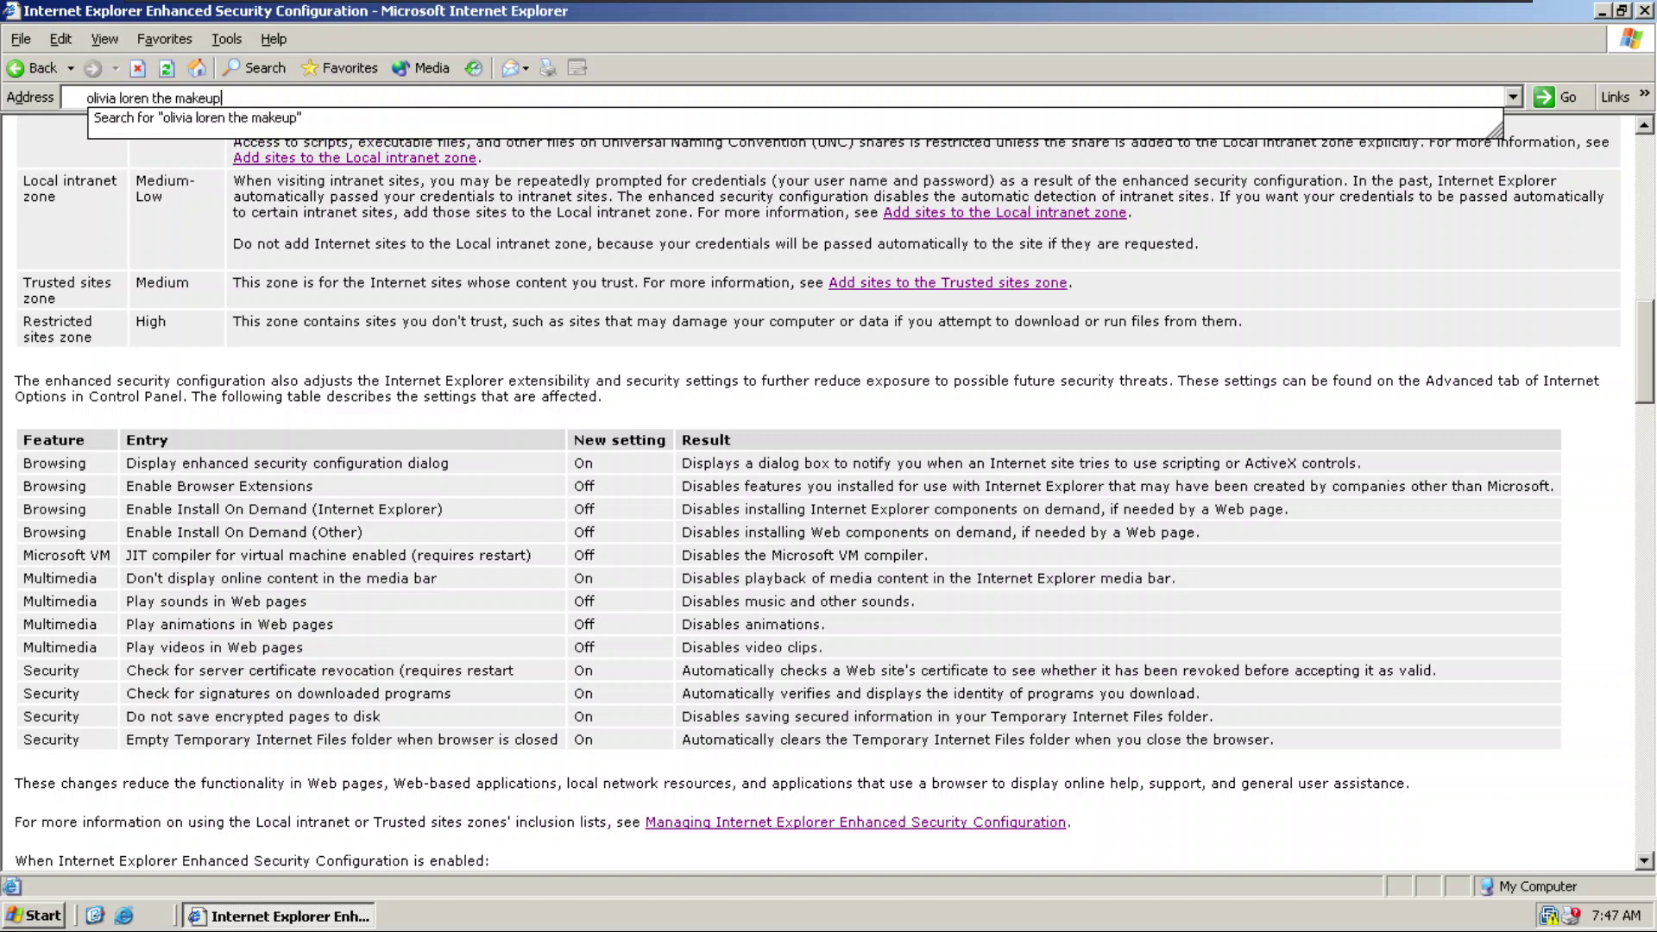
pyautogui.write(' princess')
pyautogui.press('Return')
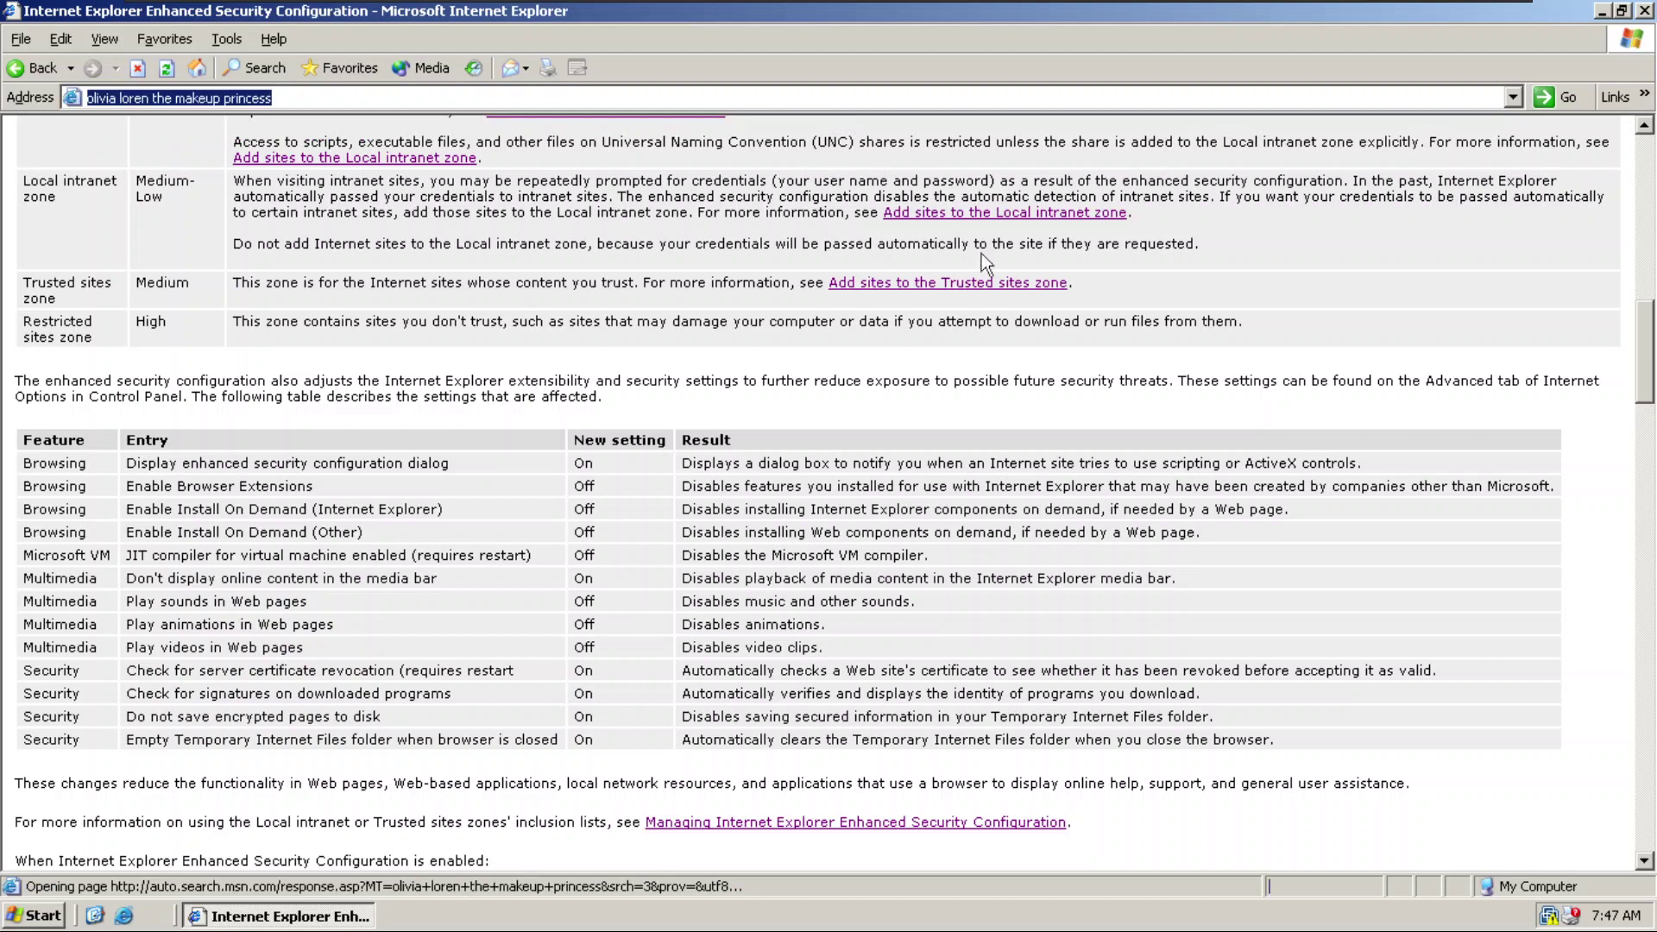
pyautogui.click(1562, 106)
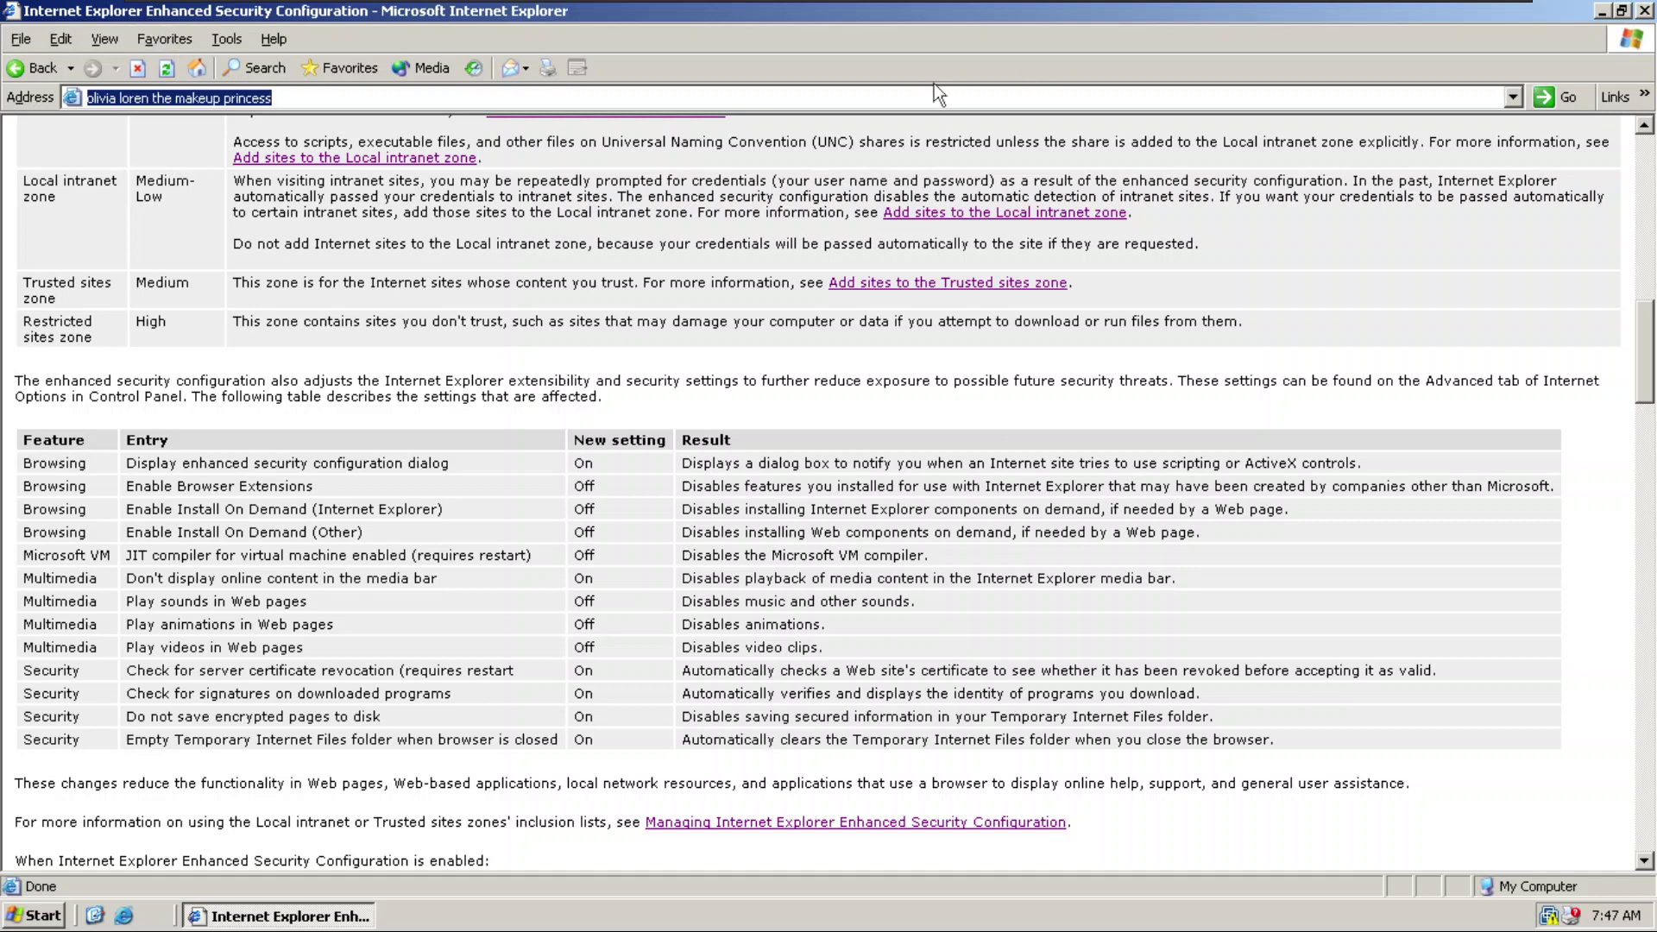
# View Internet Explorer's version information and the current page's properties, closing both dialogs without changes.
pyautogui.click(1645, 96)
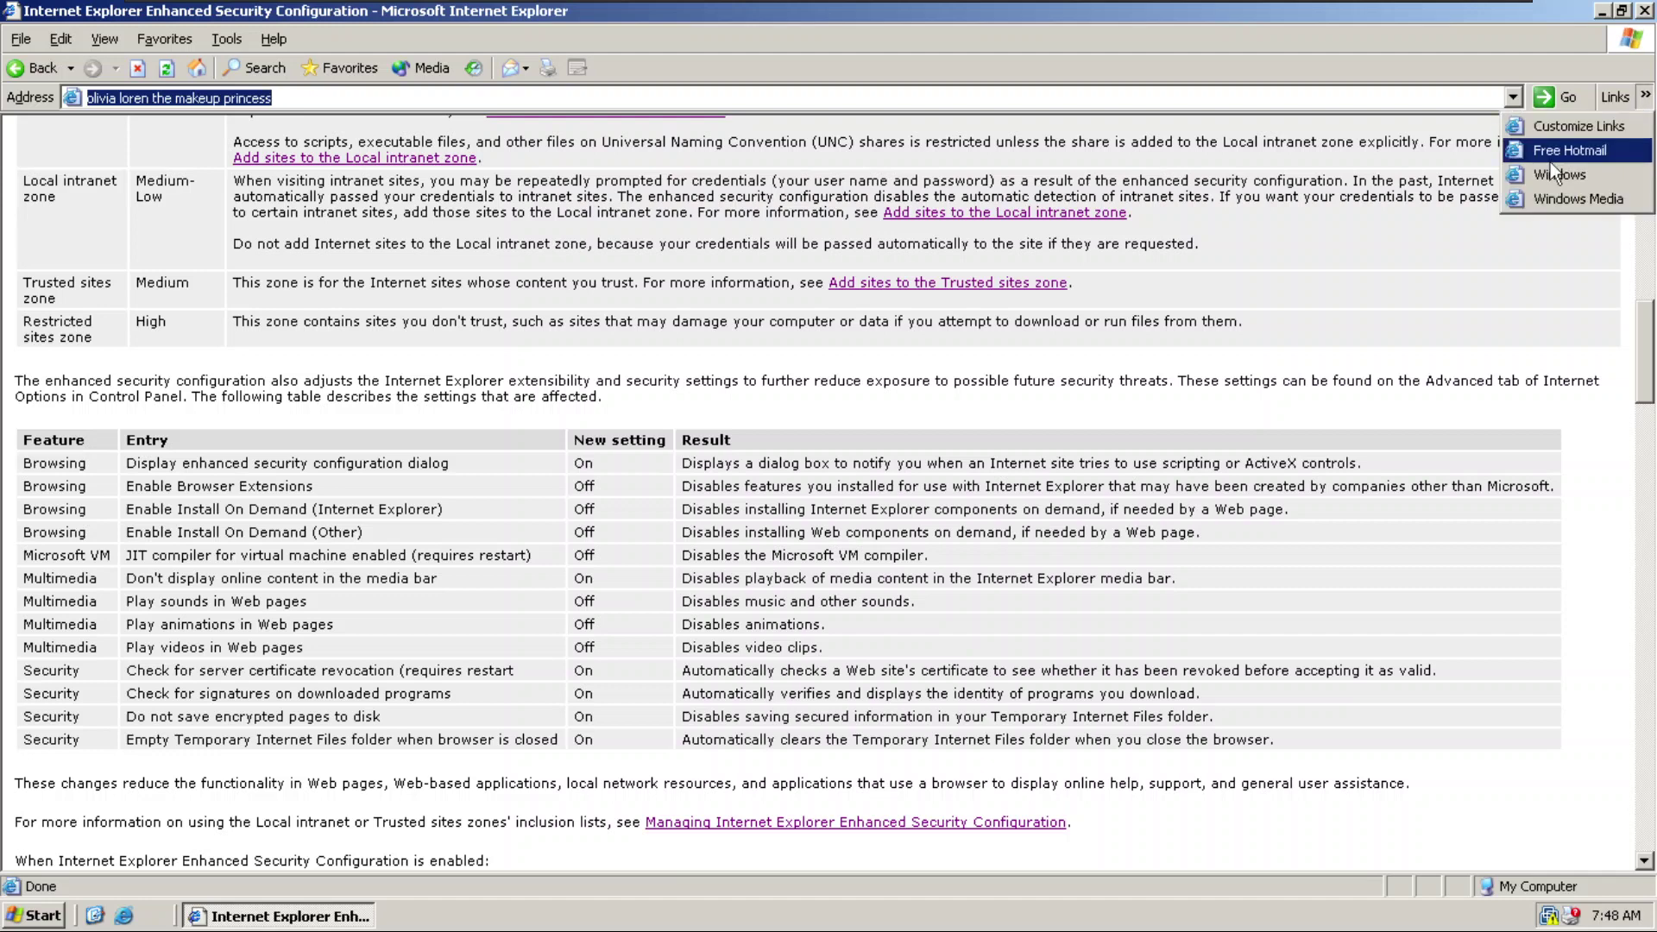
pyautogui.click(283, 47)
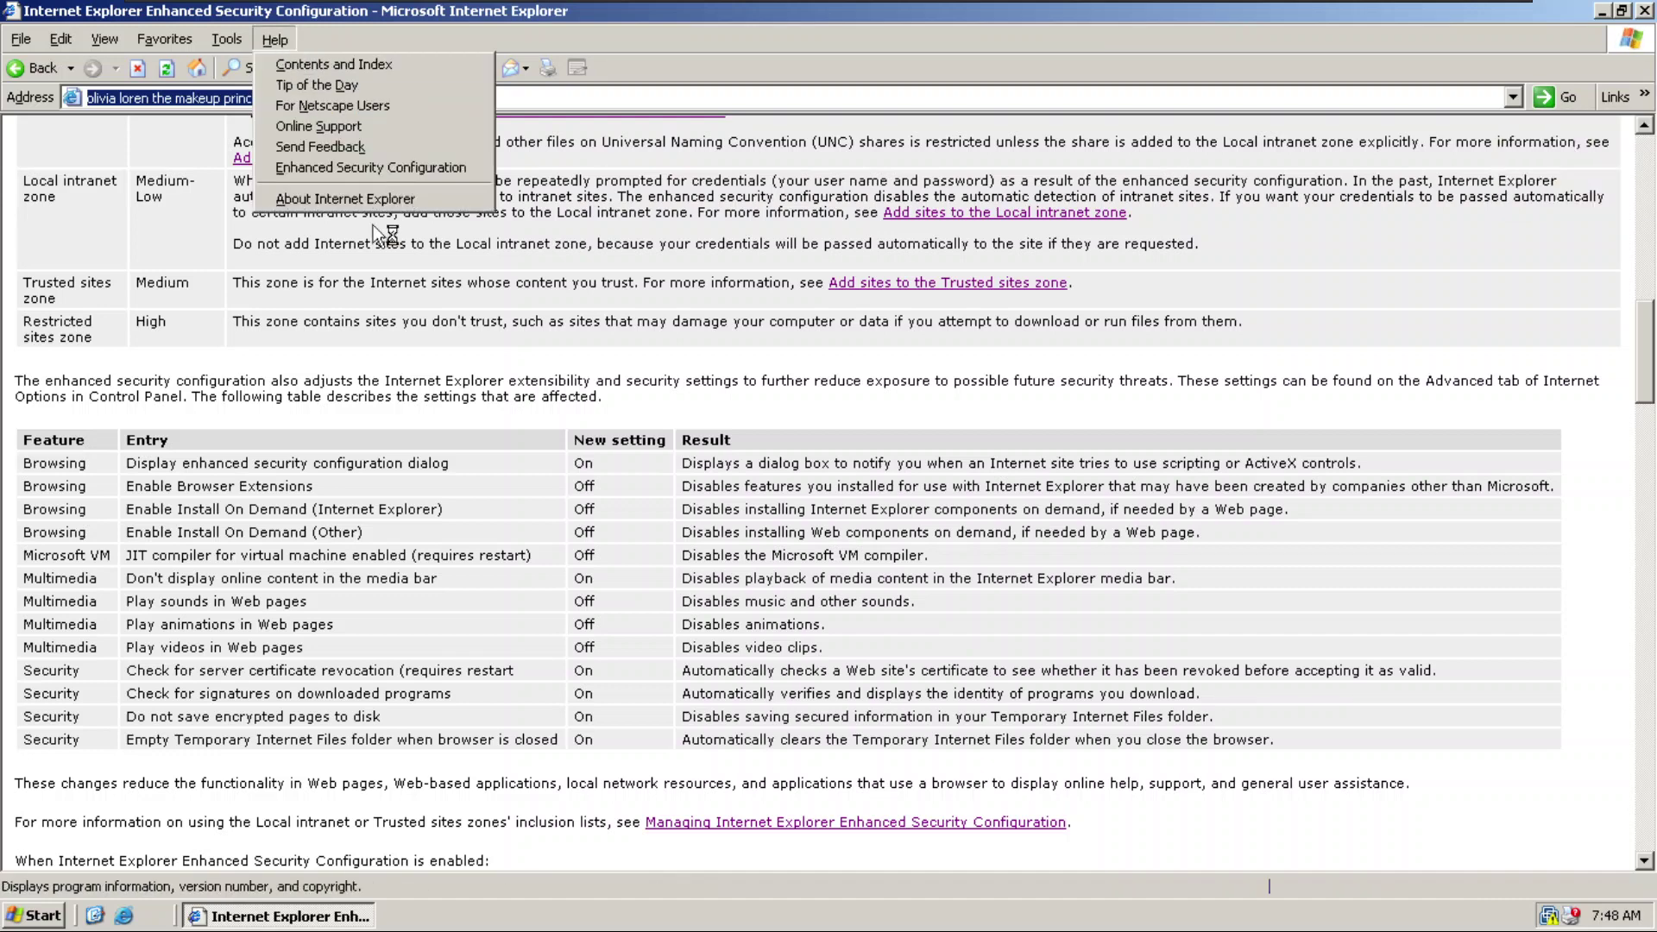
pyautogui.click(372, 198)
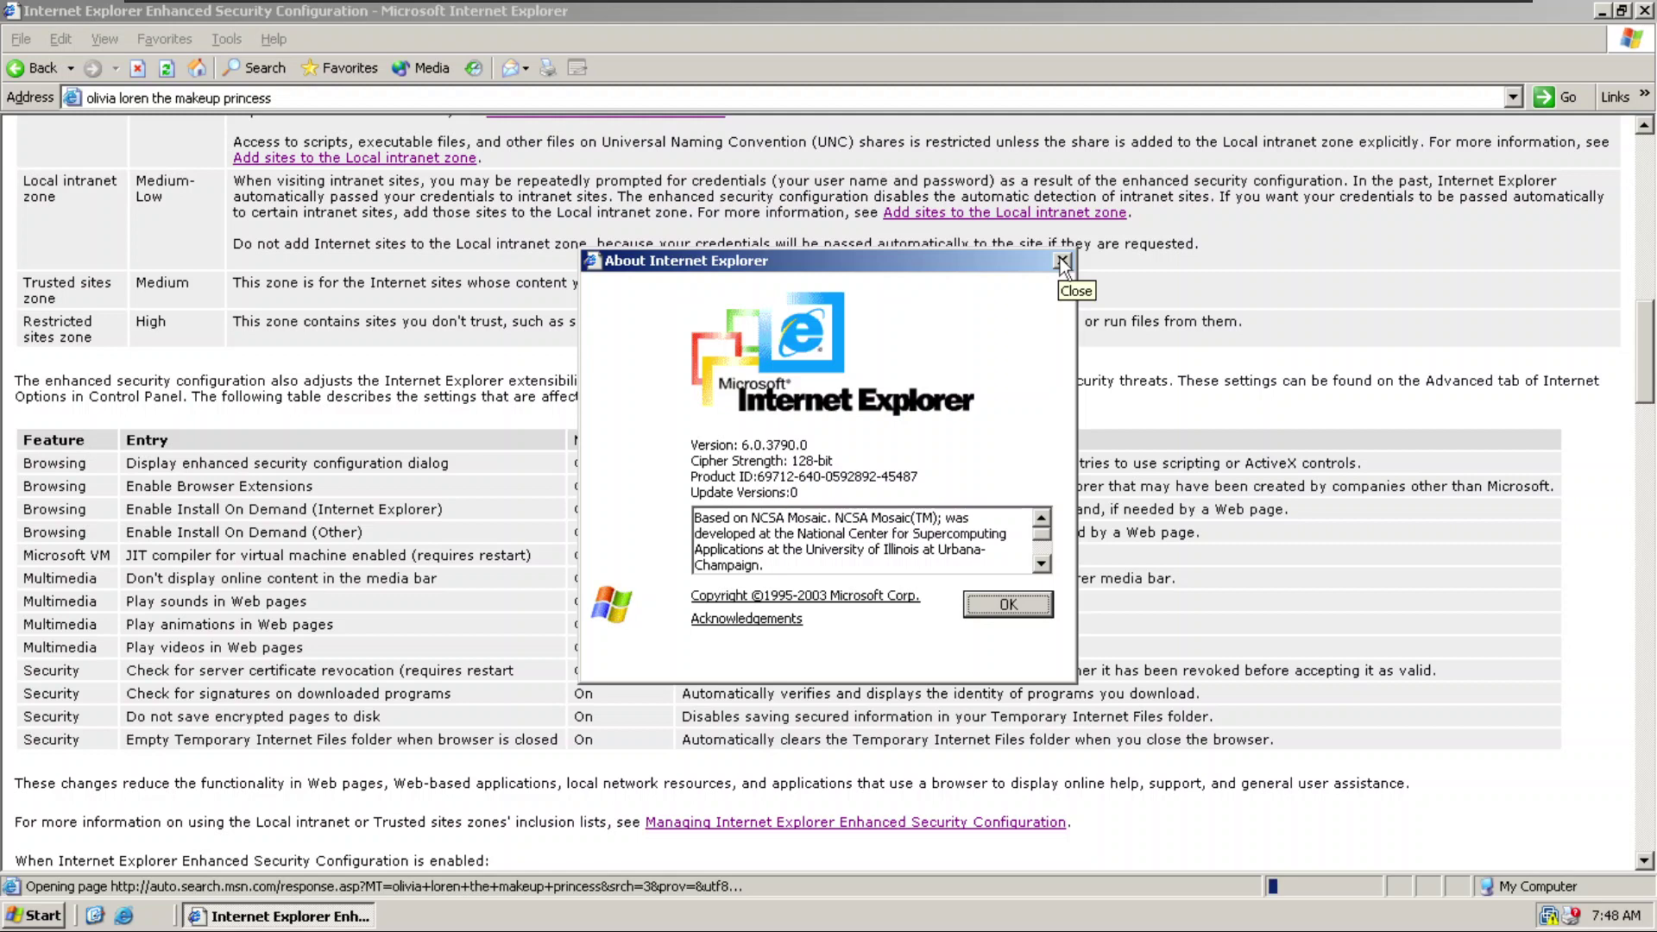
pyautogui.click(1029, 606)
pyautogui.click(21, 39)
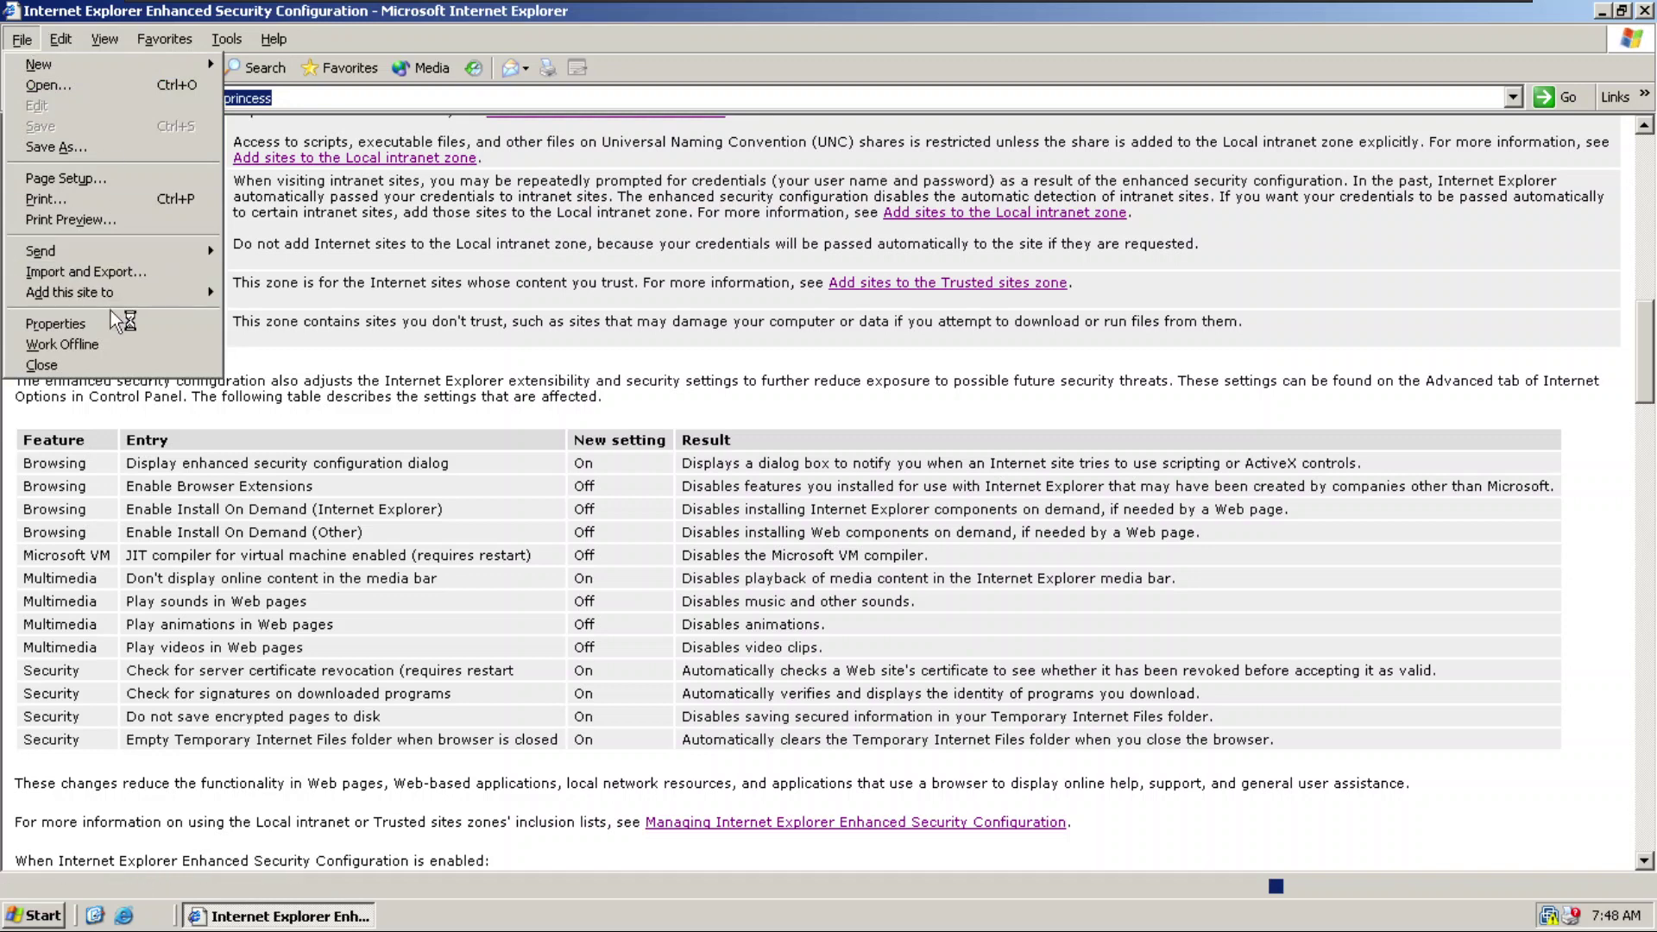
pyautogui.click(85, 321)
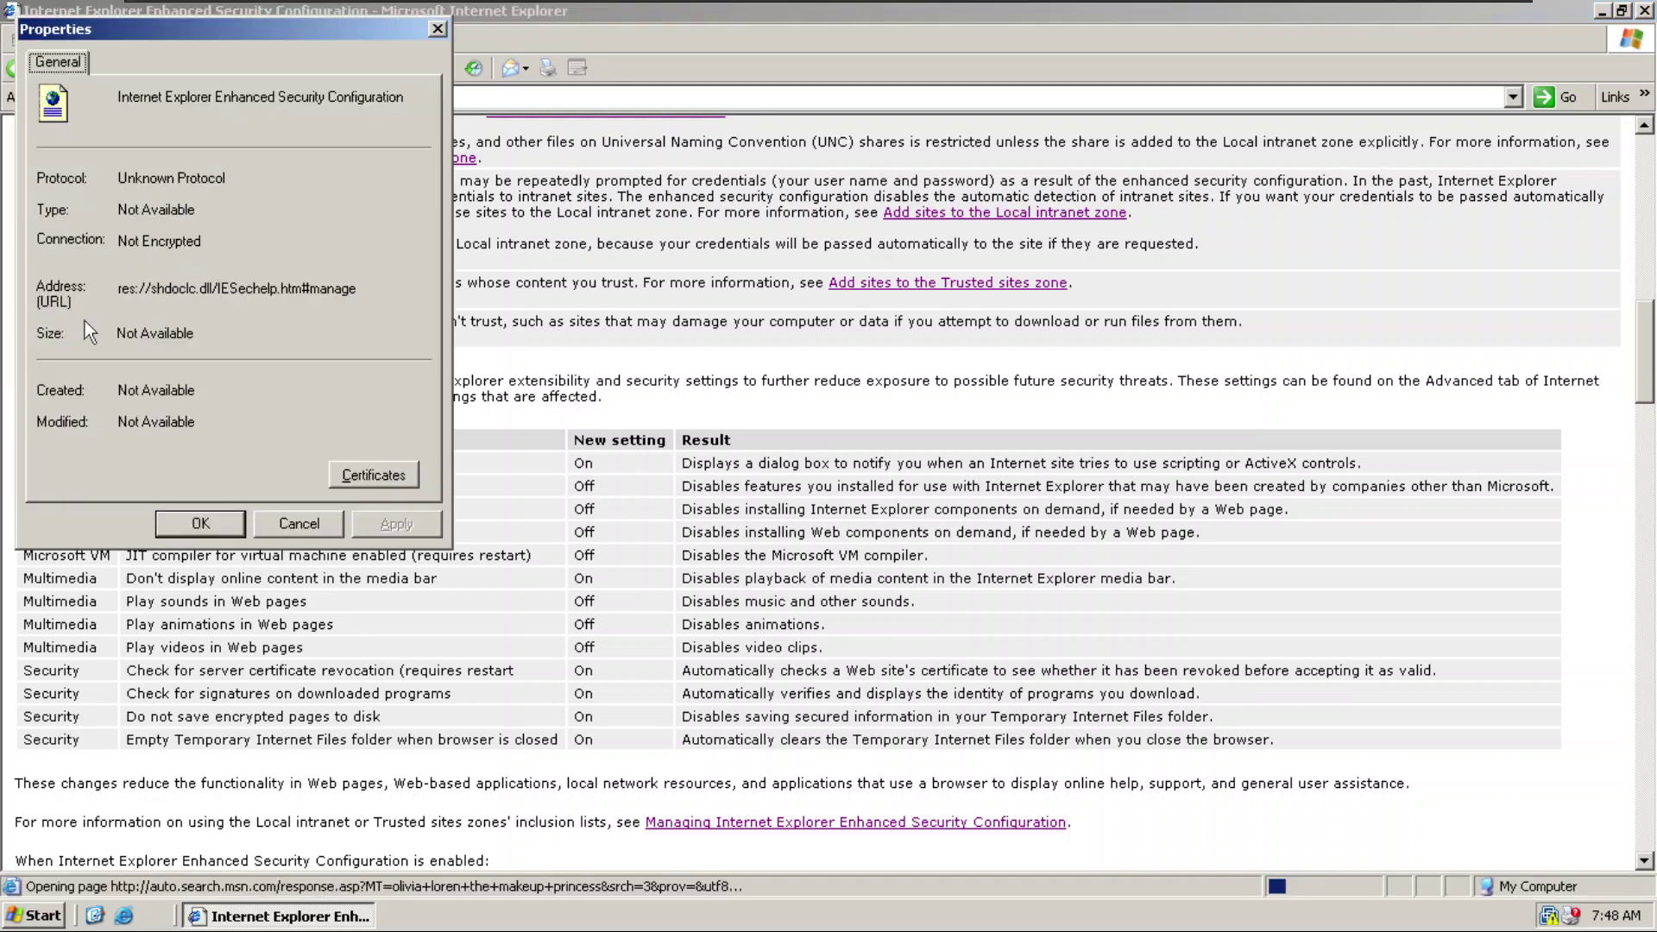
pyautogui.click(439, 28)
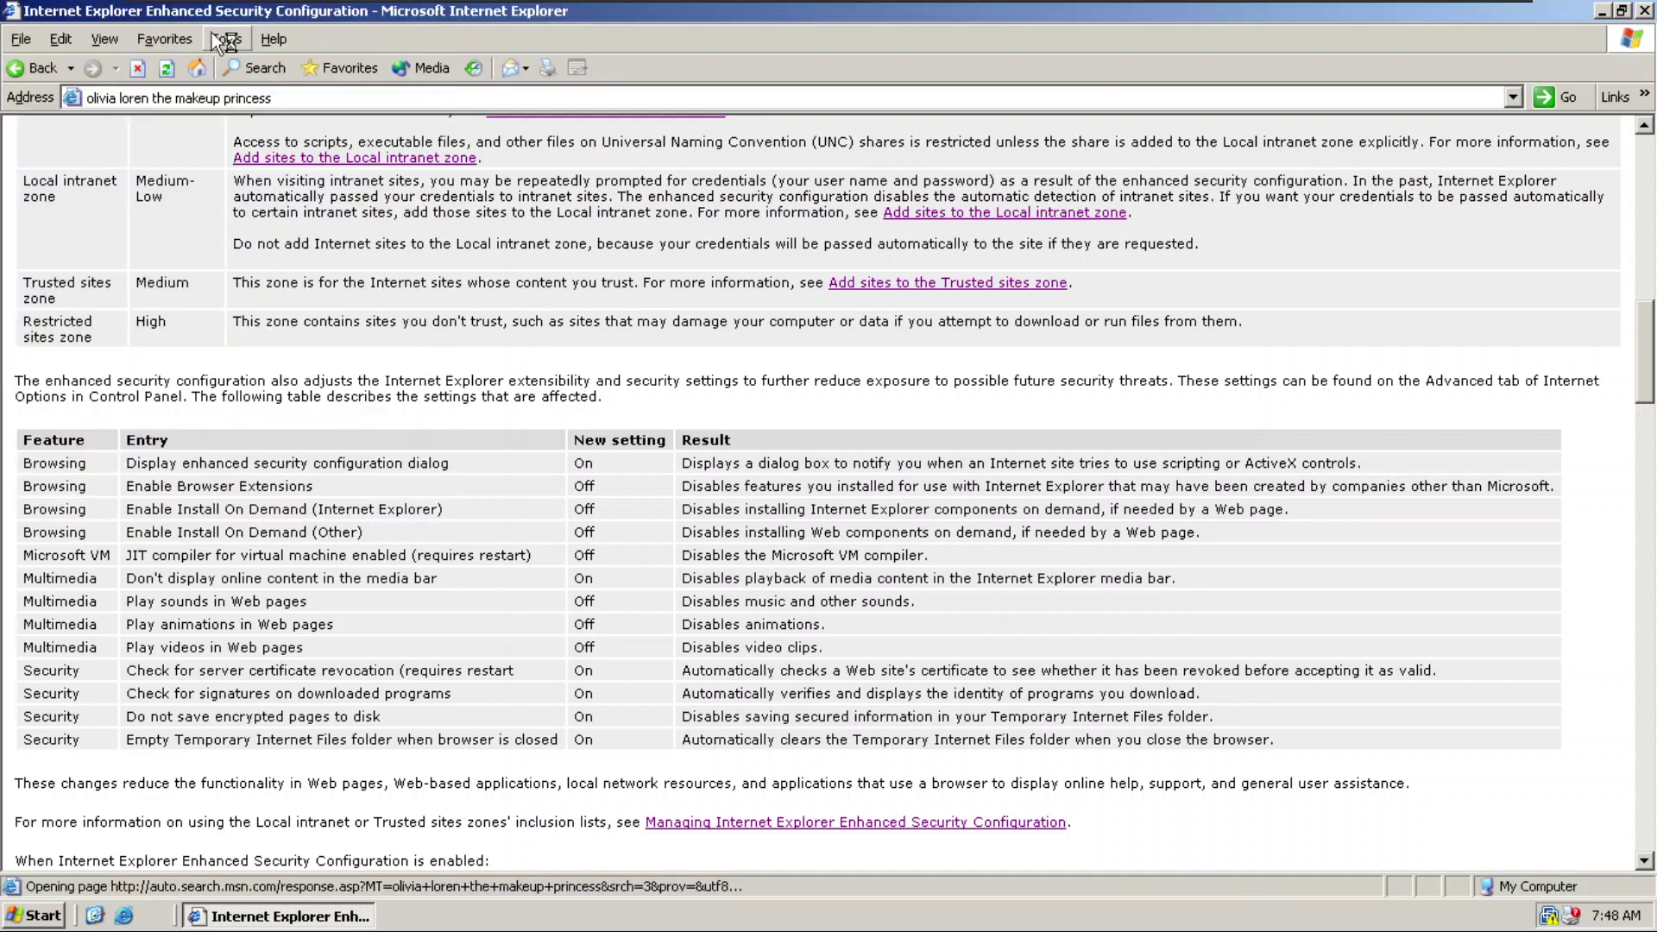
# Try to load Windows Update from Internet Explorer and close the browser window.
pyautogui.click(223, 39)
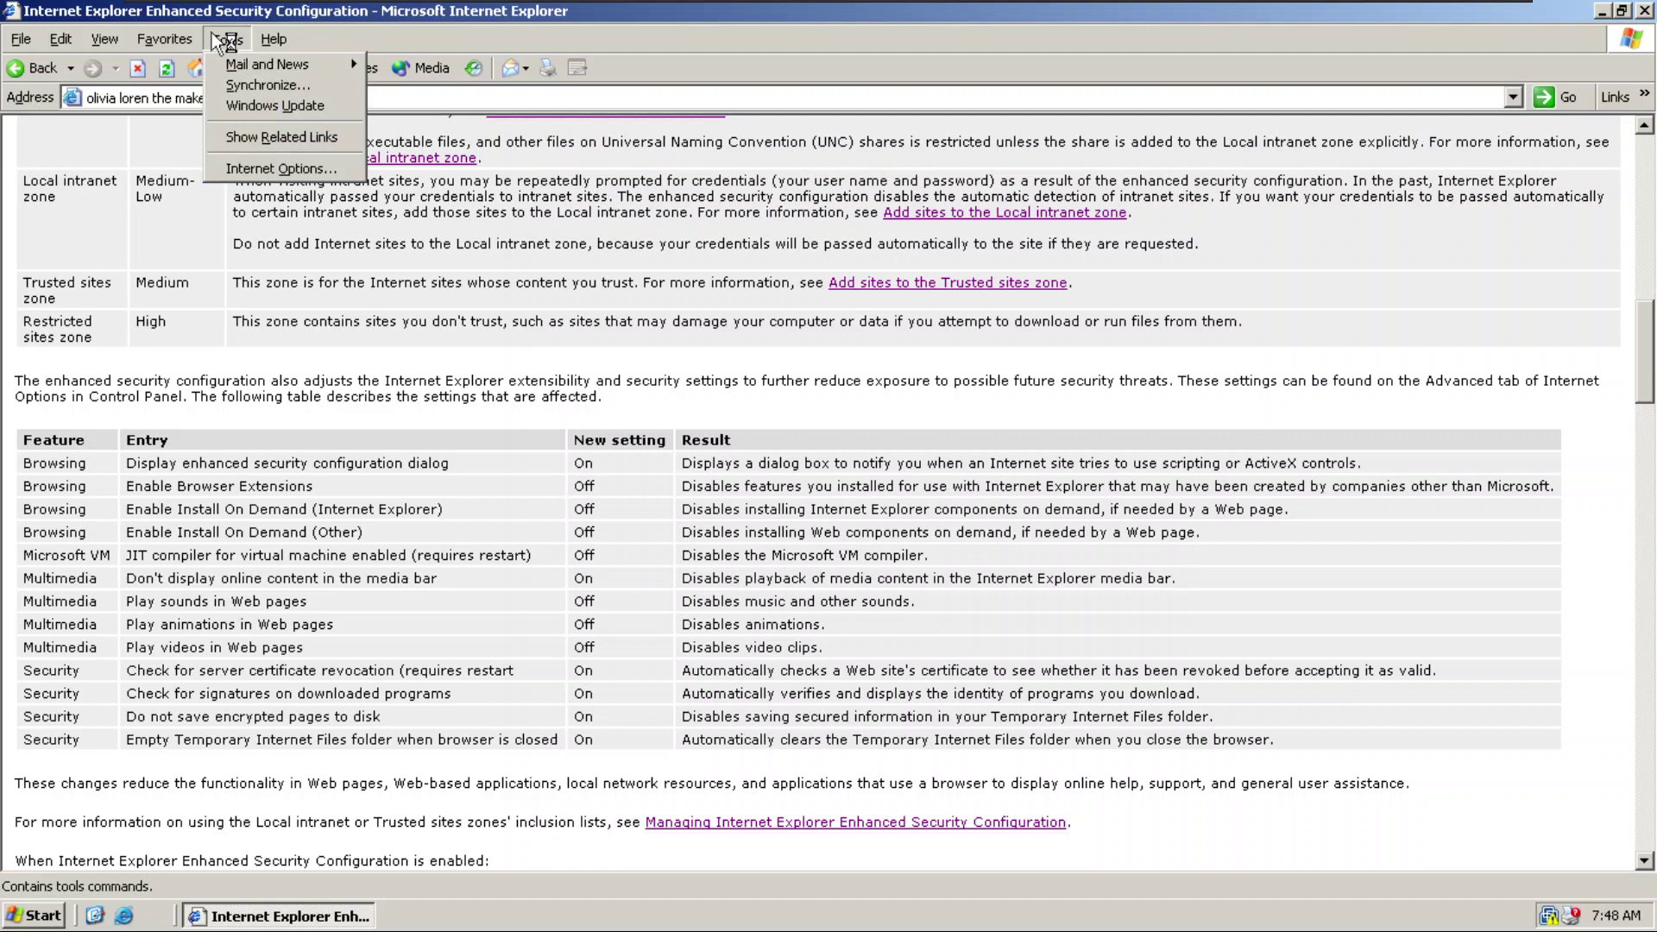
pyautogui.click(290, 106)
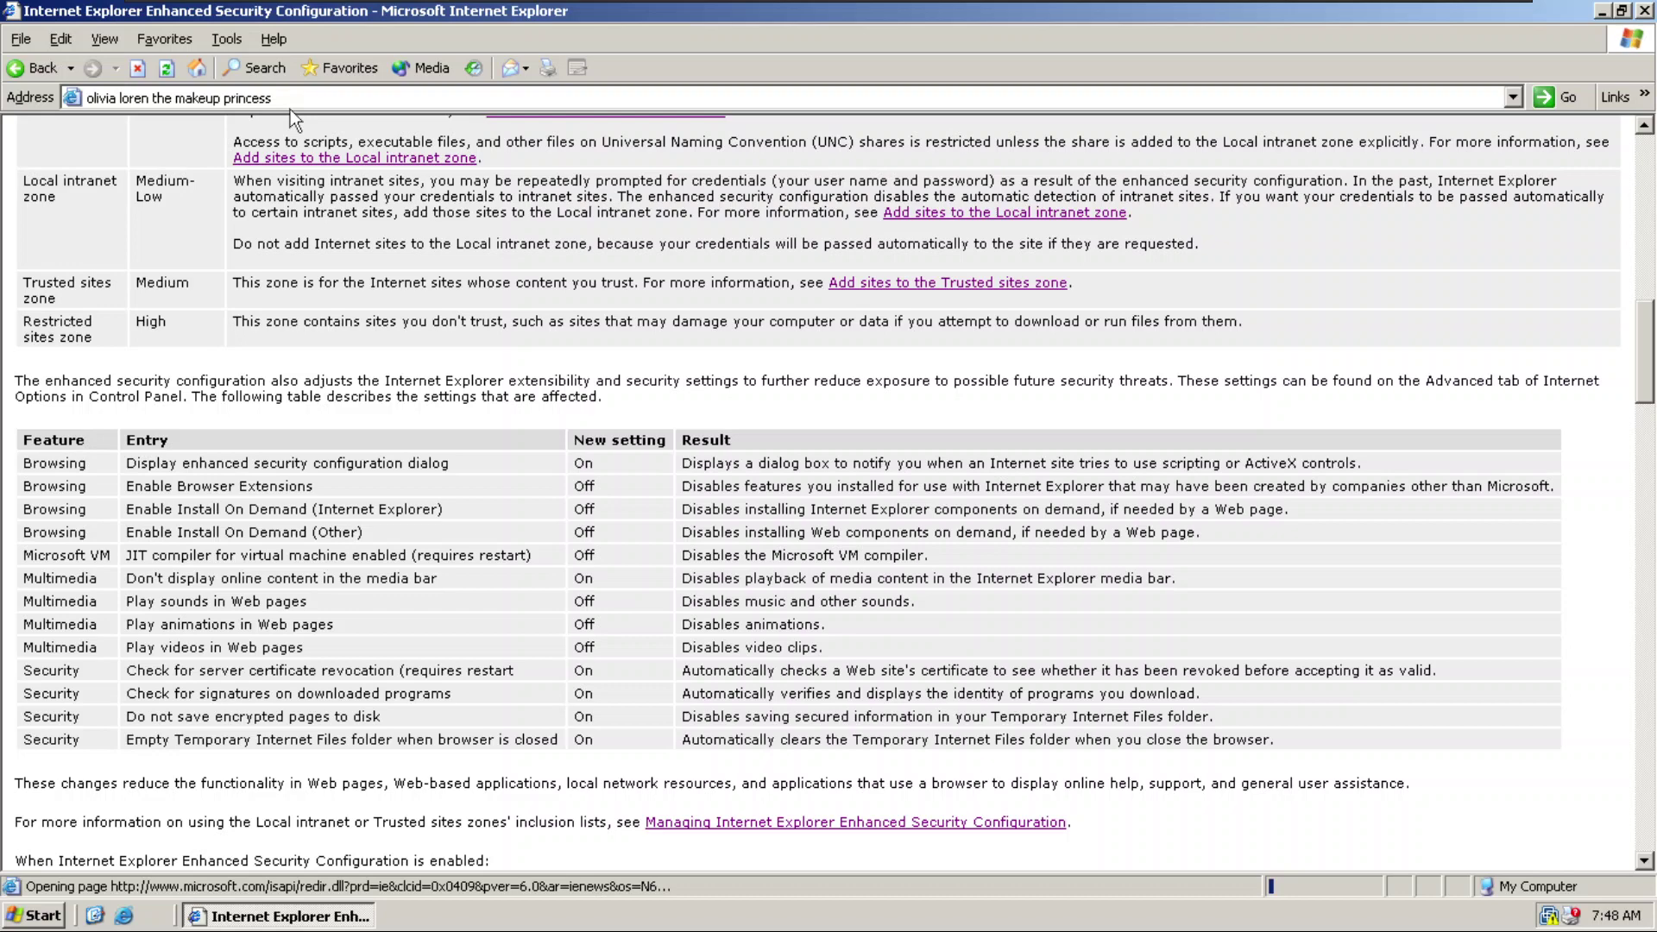
pyautogui.click(1644, 11)
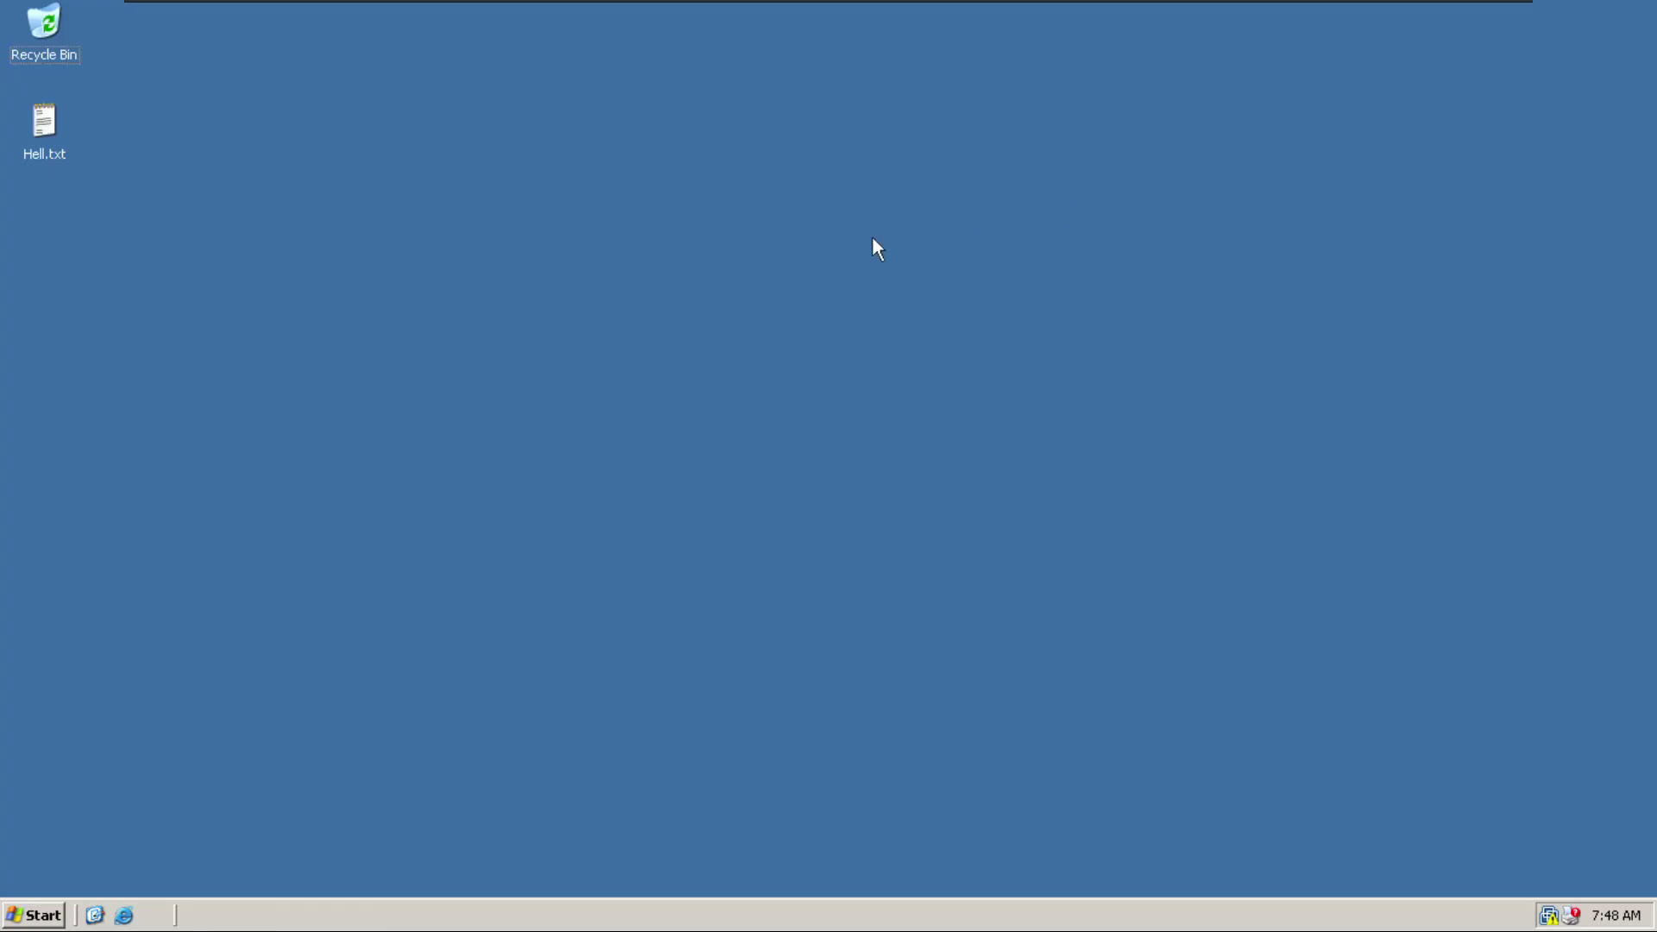
# Look at the Active Directory Users and Computers administrative tool and close it without changes.
pyautogui.press('super')
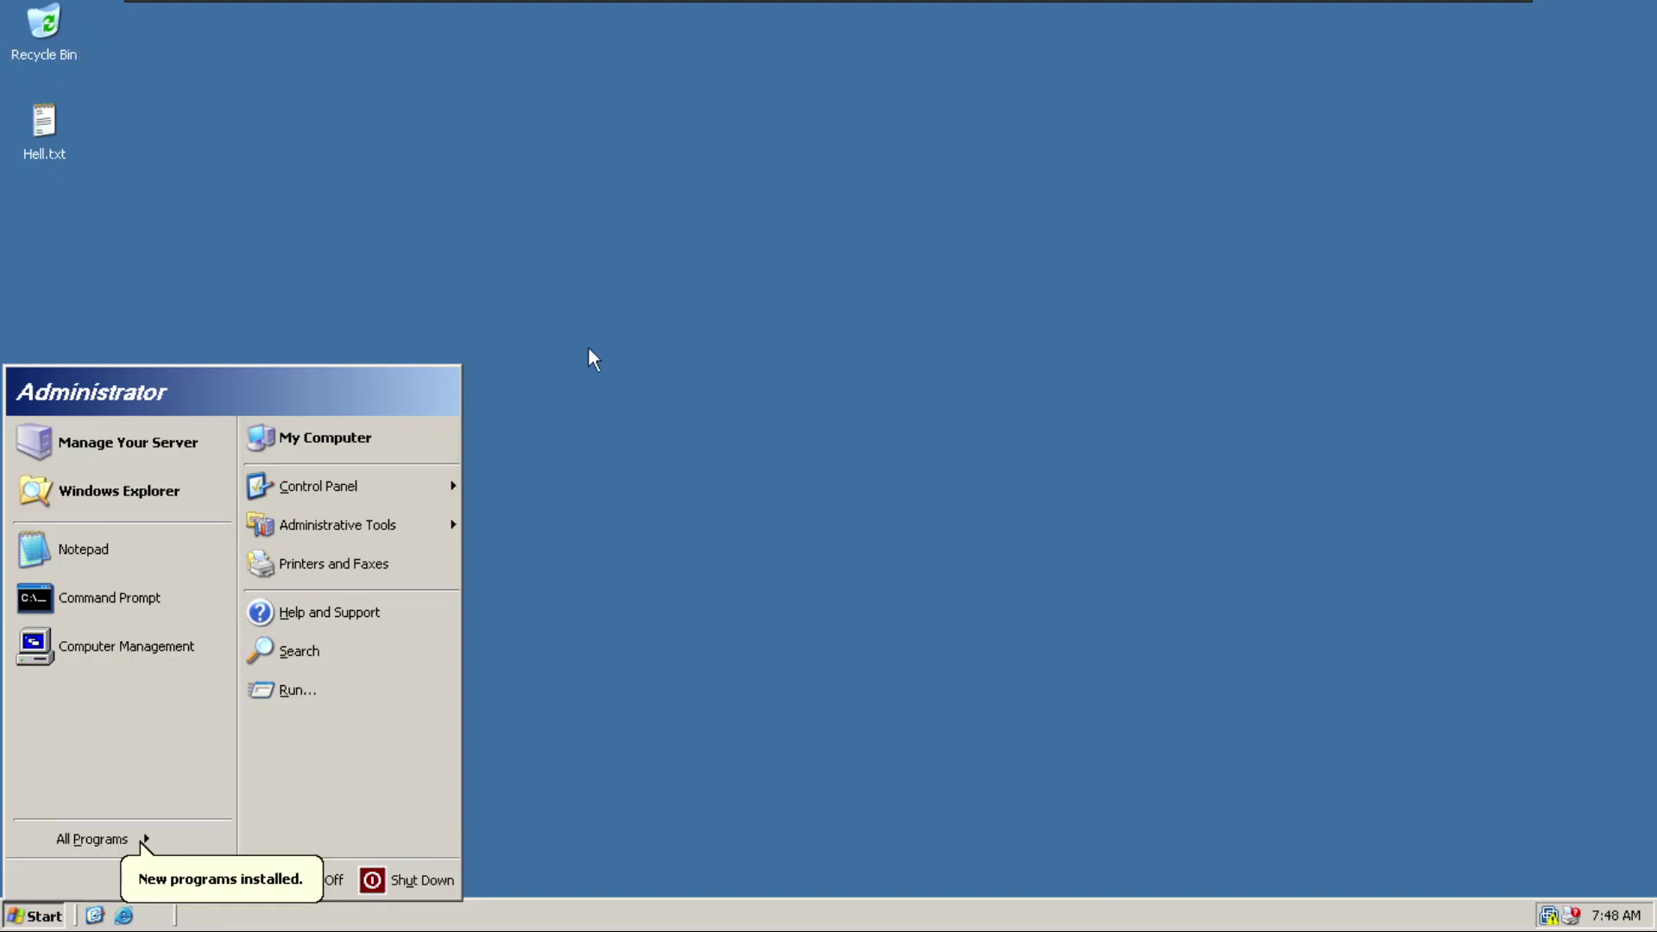
pyautogui.moveTo(380, 537)
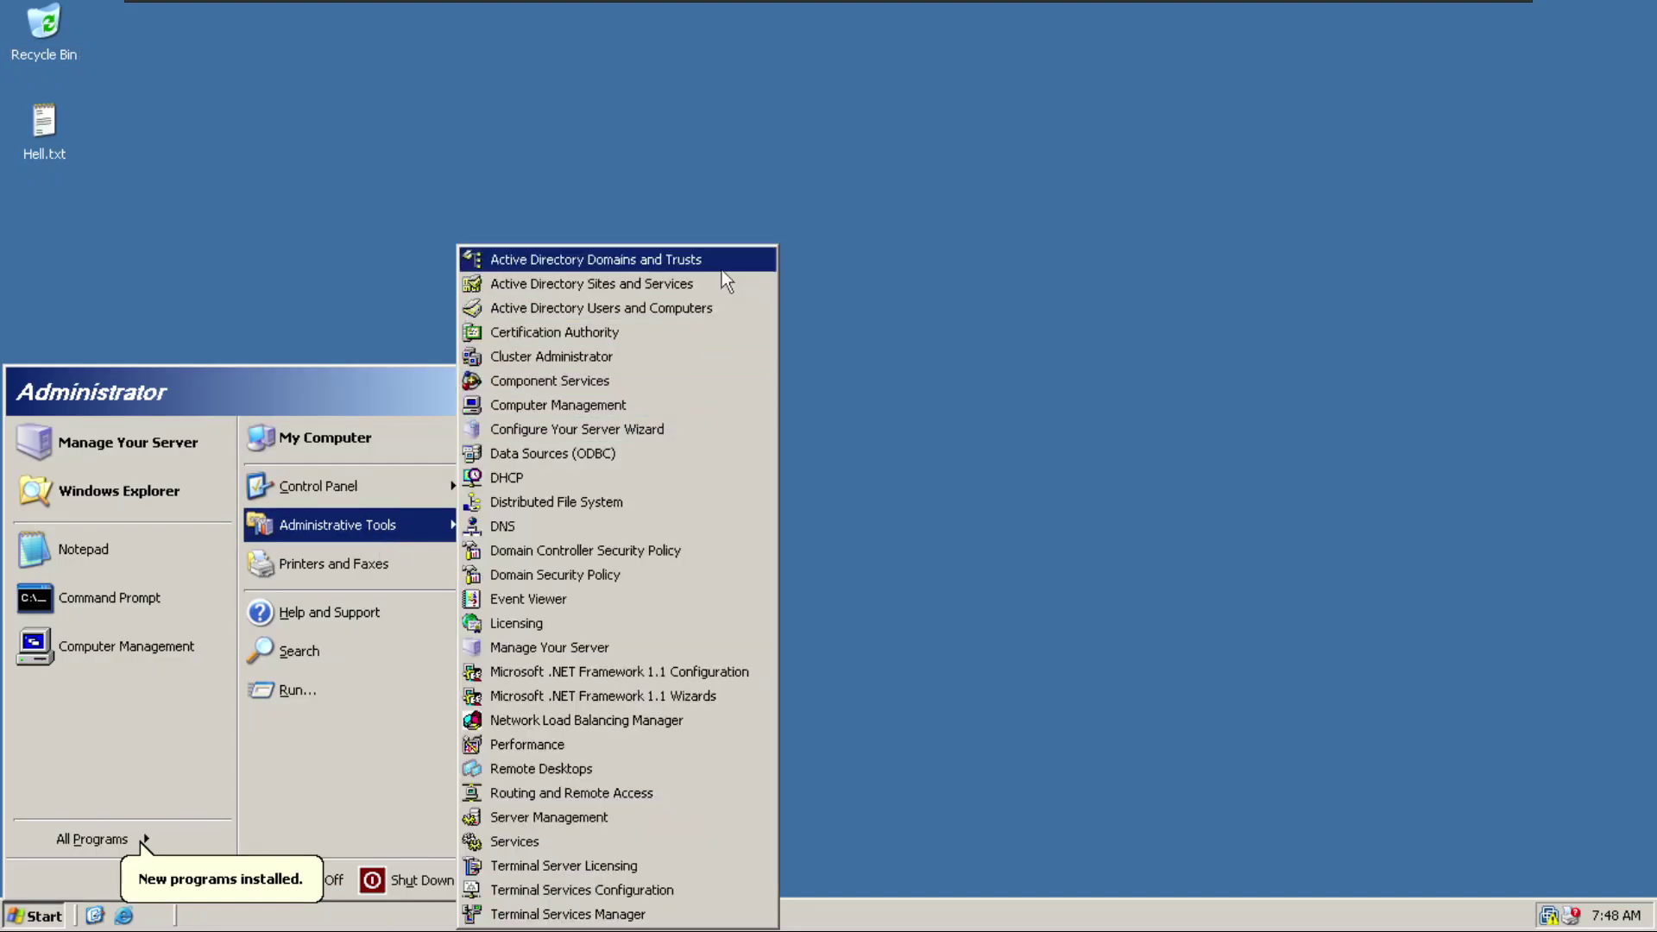
pyautogui.click(637, 310)
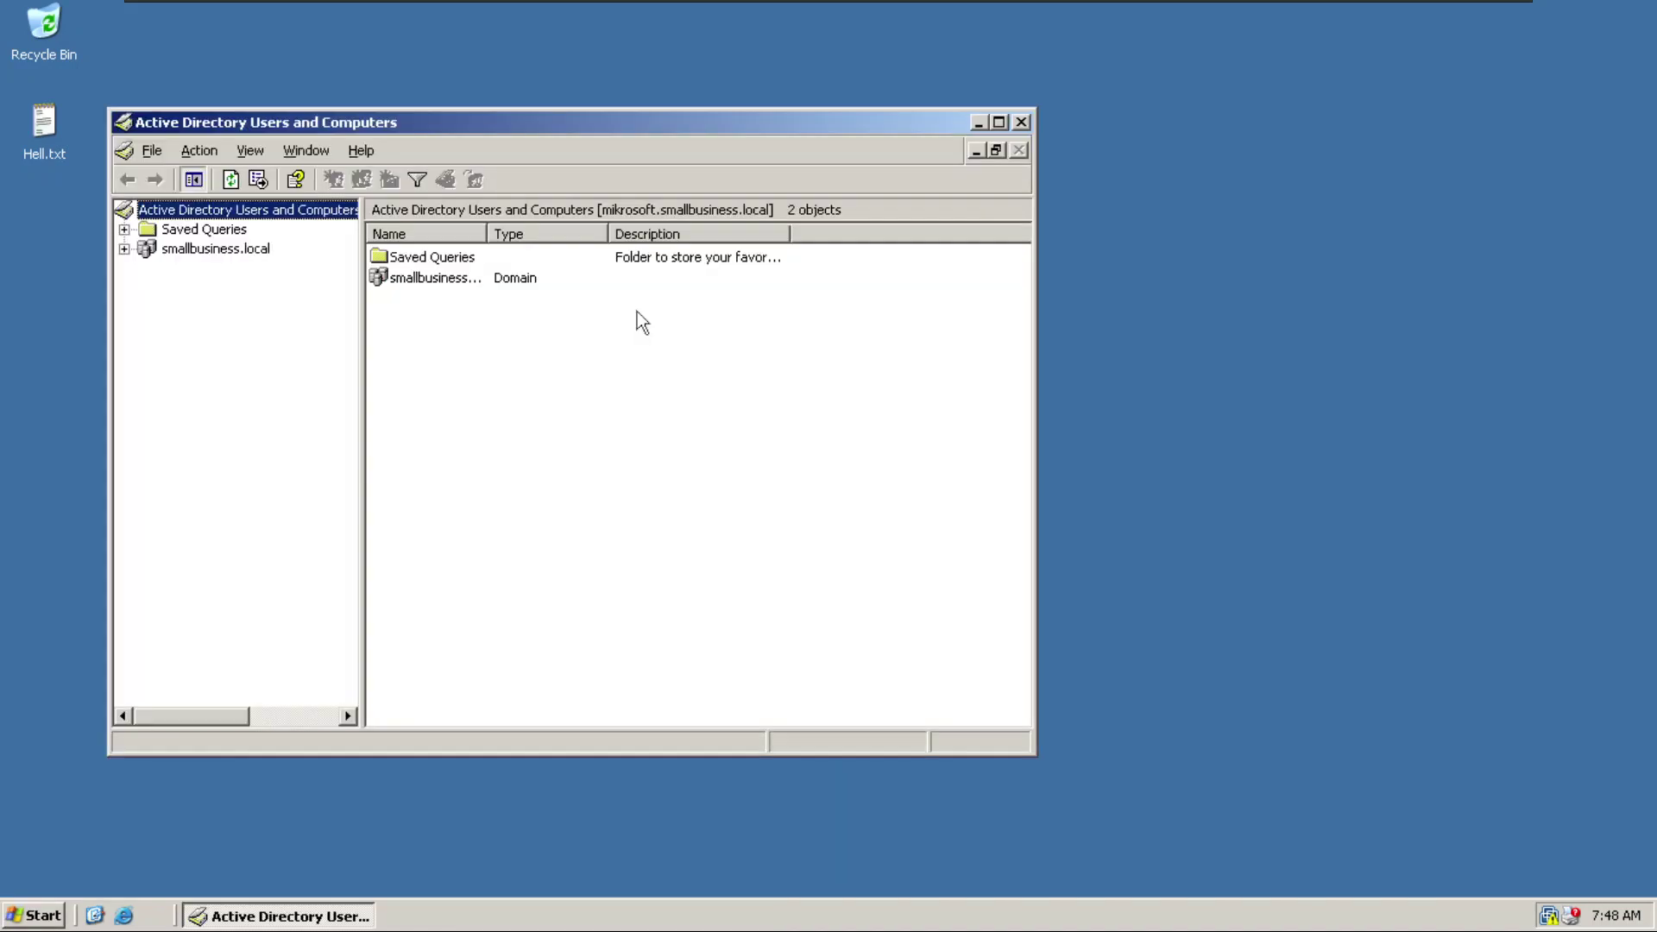
pyautogui.click(1020, 122)
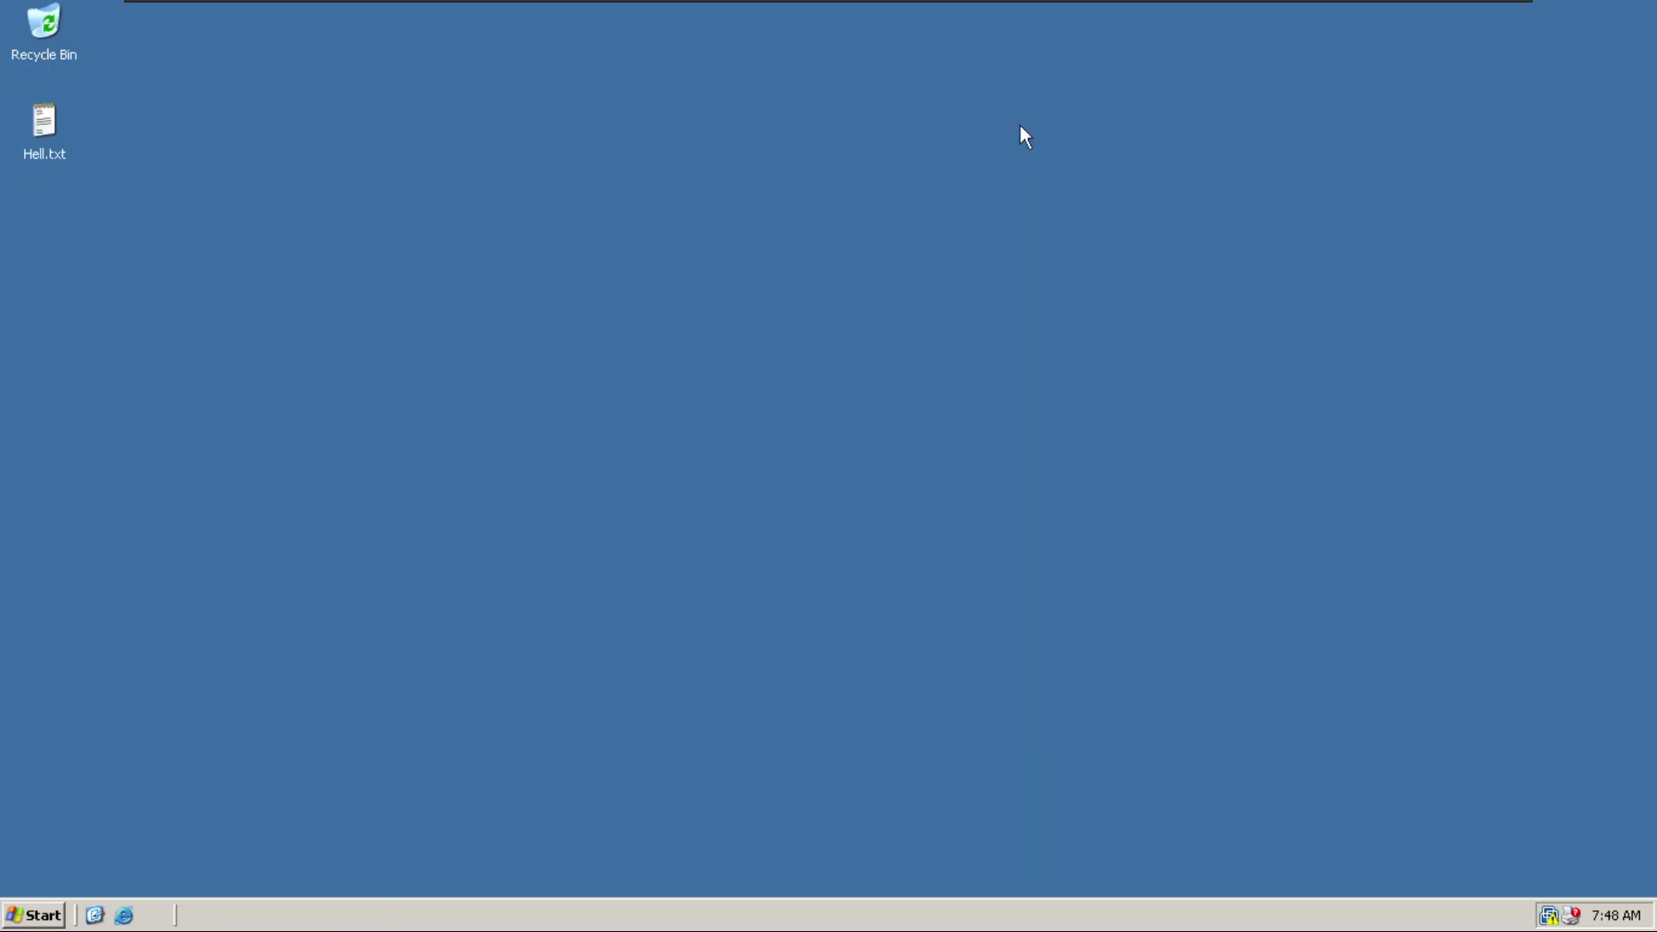
# Look at the Remote Desktops administrative console and close it without changes.
pyautogui.click(3, 926)
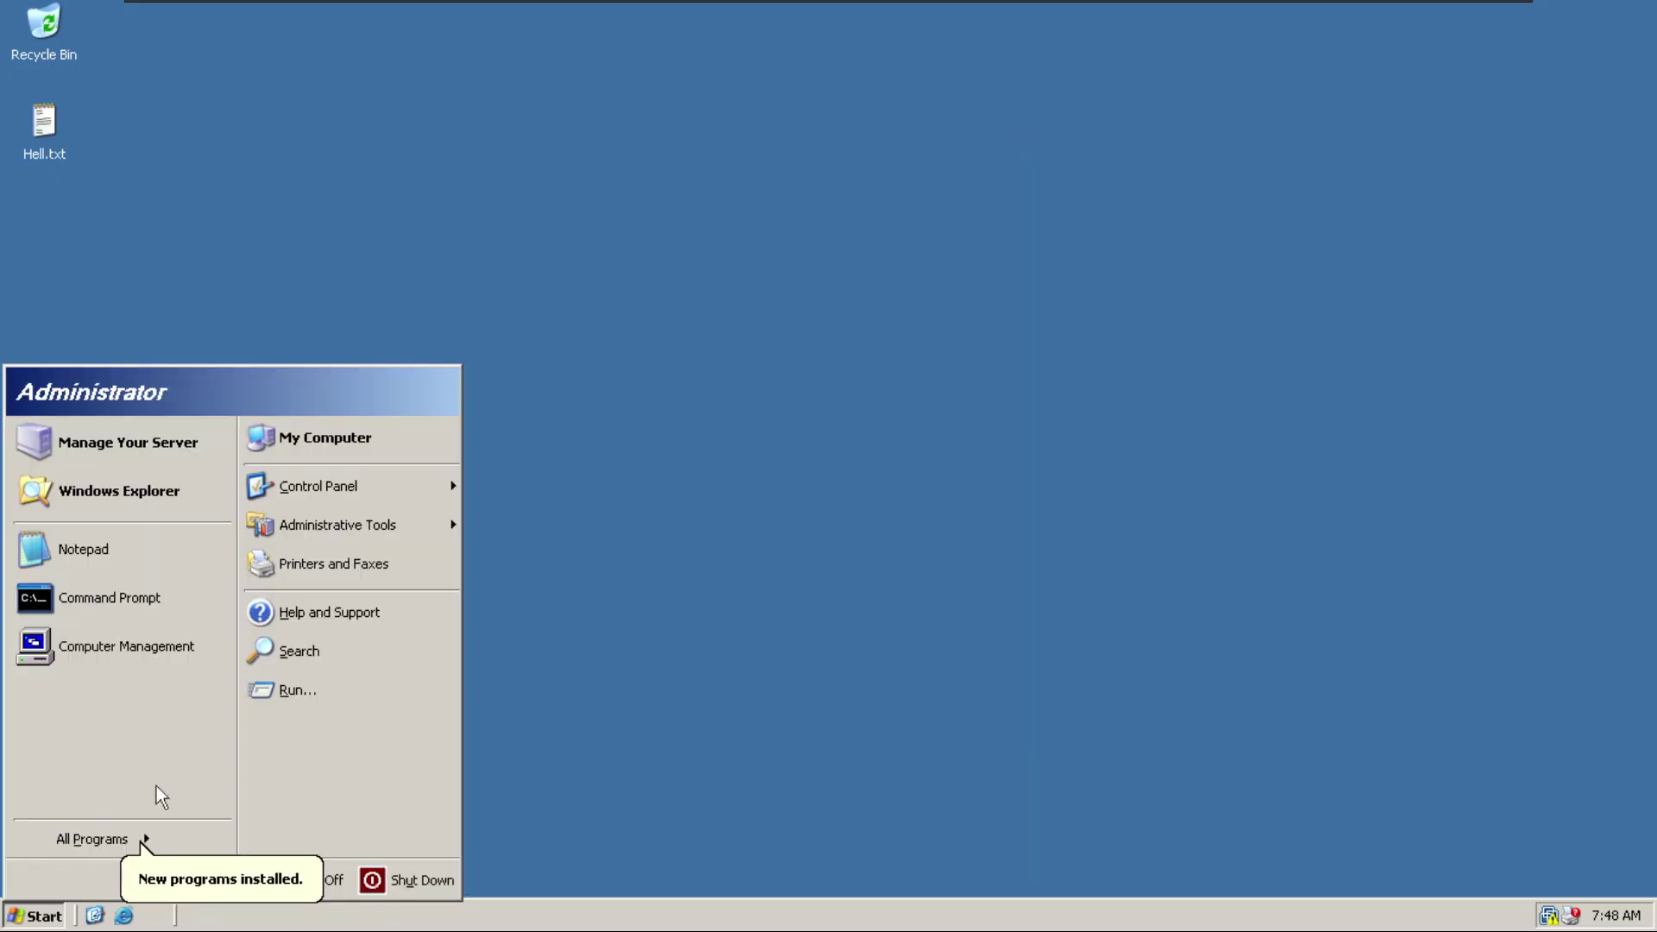
pyautogui.moveTo(374, 522)
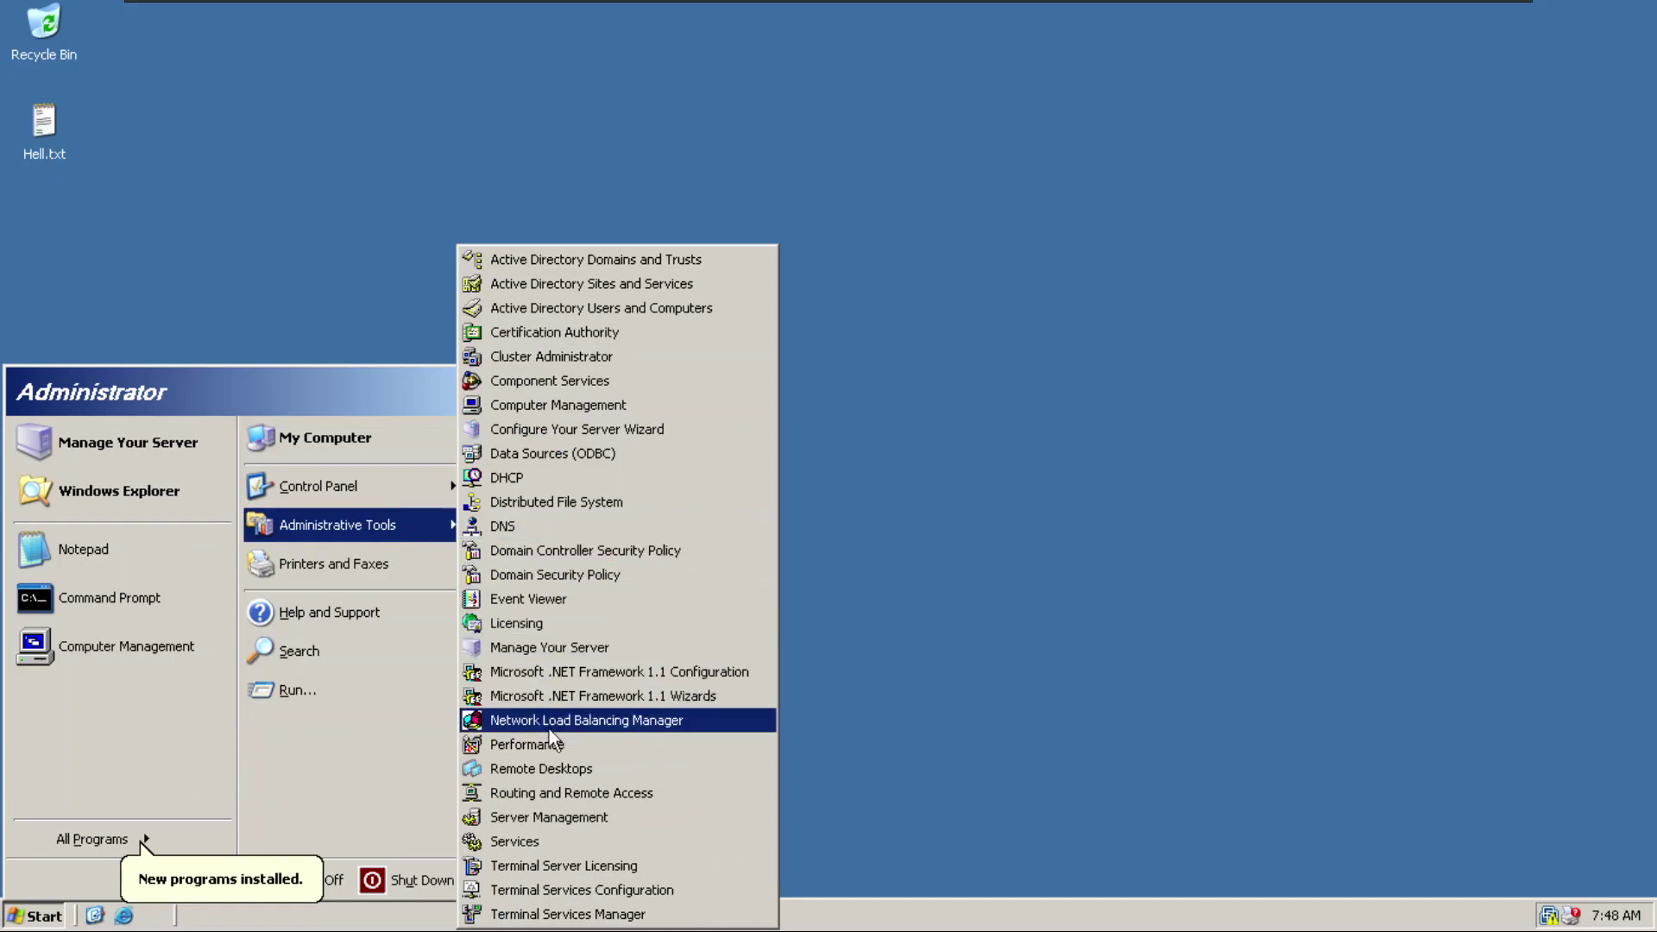
pyautogui.click(523, 770)
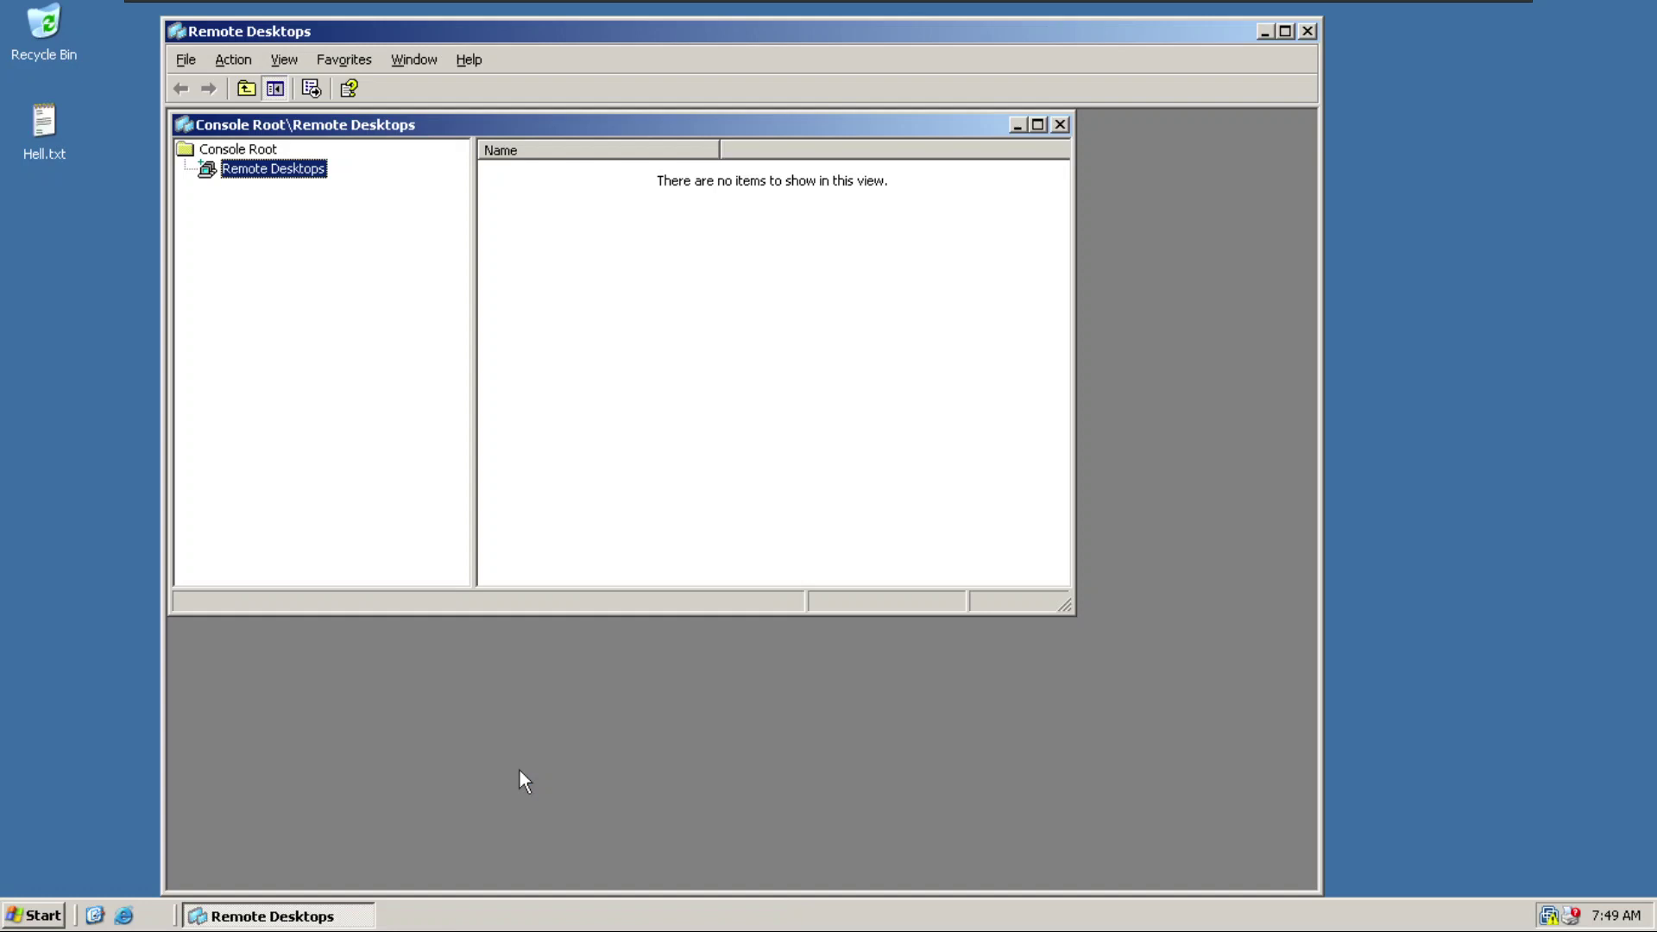
pyautogui.click(1307, 31)
# Launch Internet Explorer again from the list of all installed programs.
pyautogui.click(33, 913)
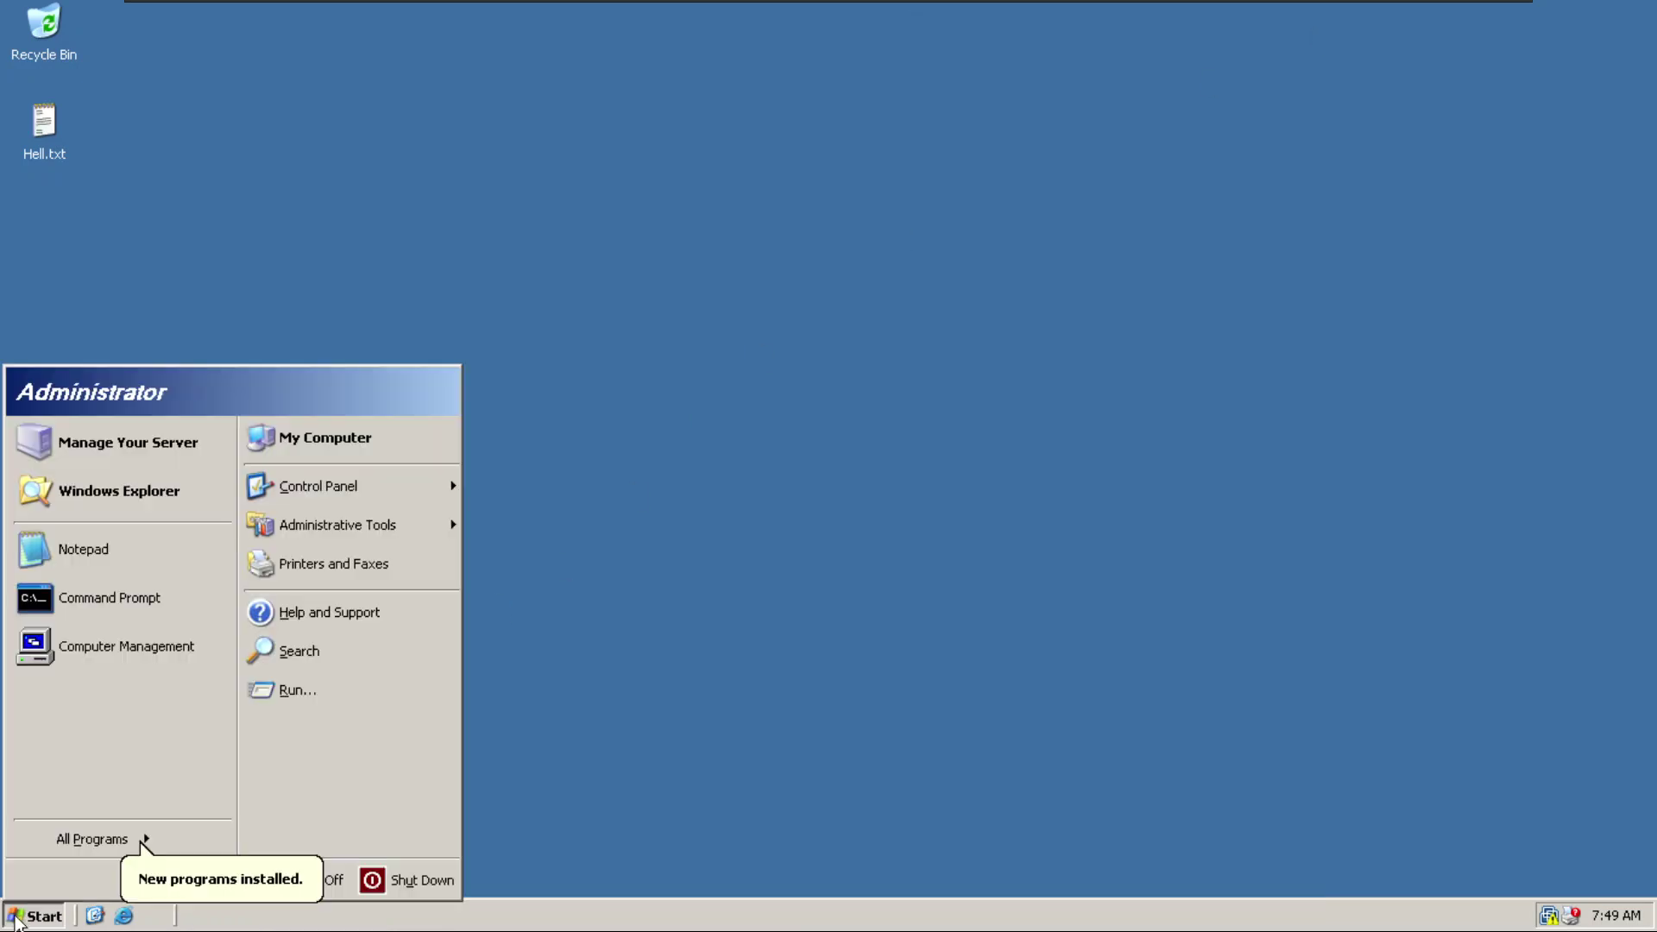
pyautogui.click(56, 843)
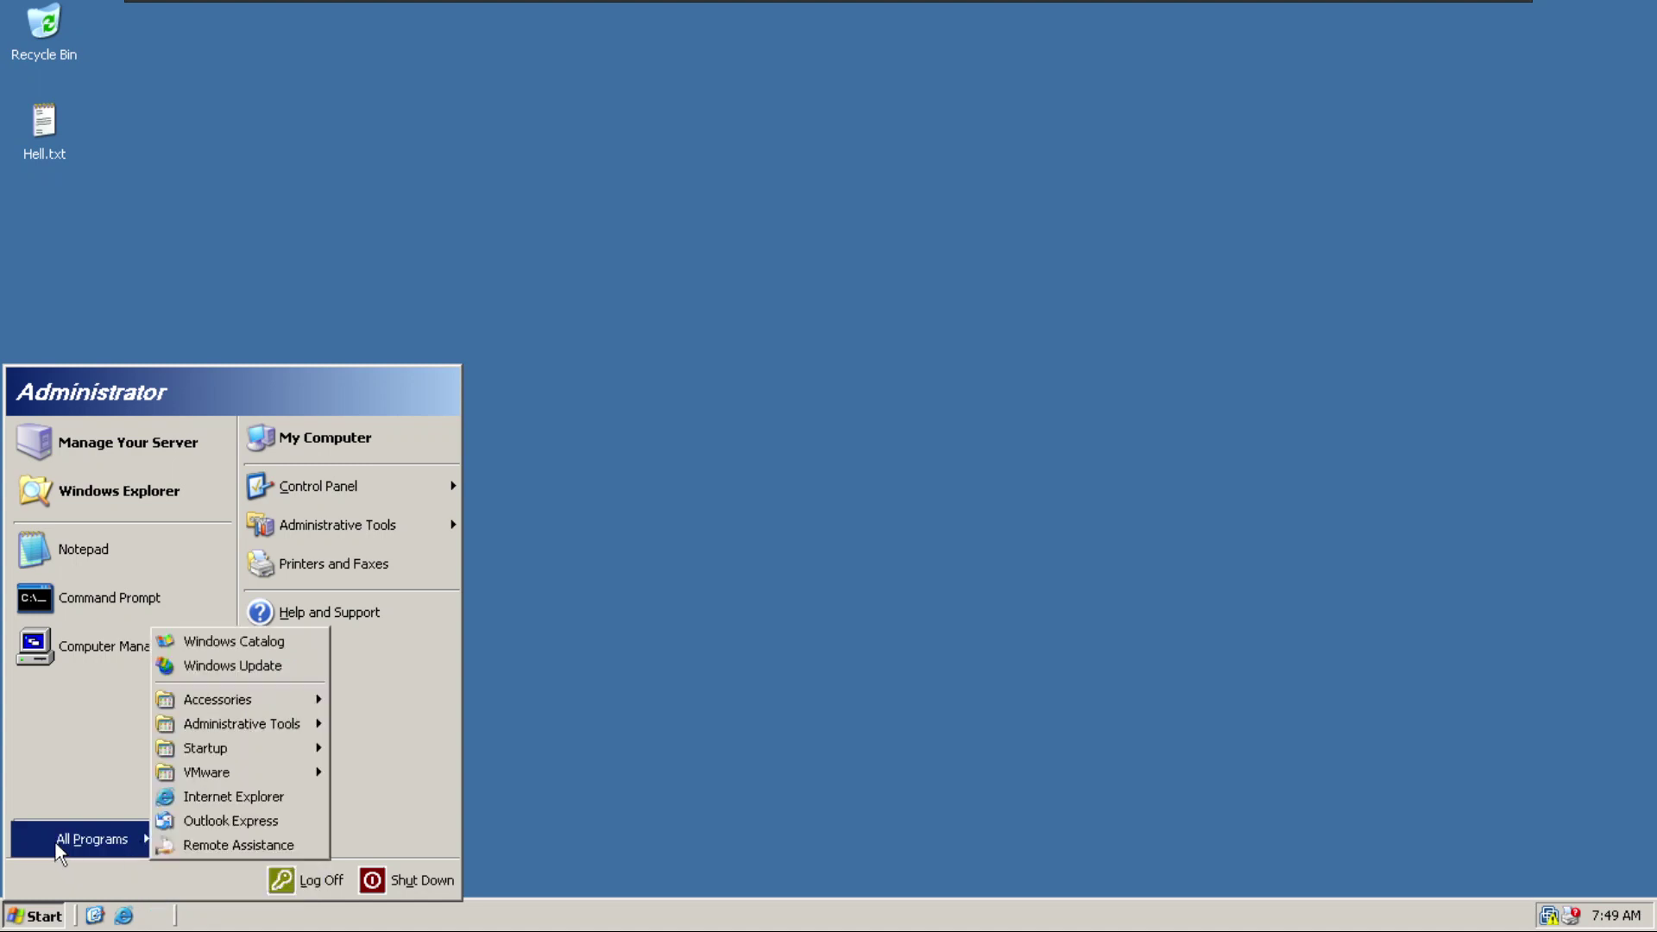
pyautogui.click(237, 799)
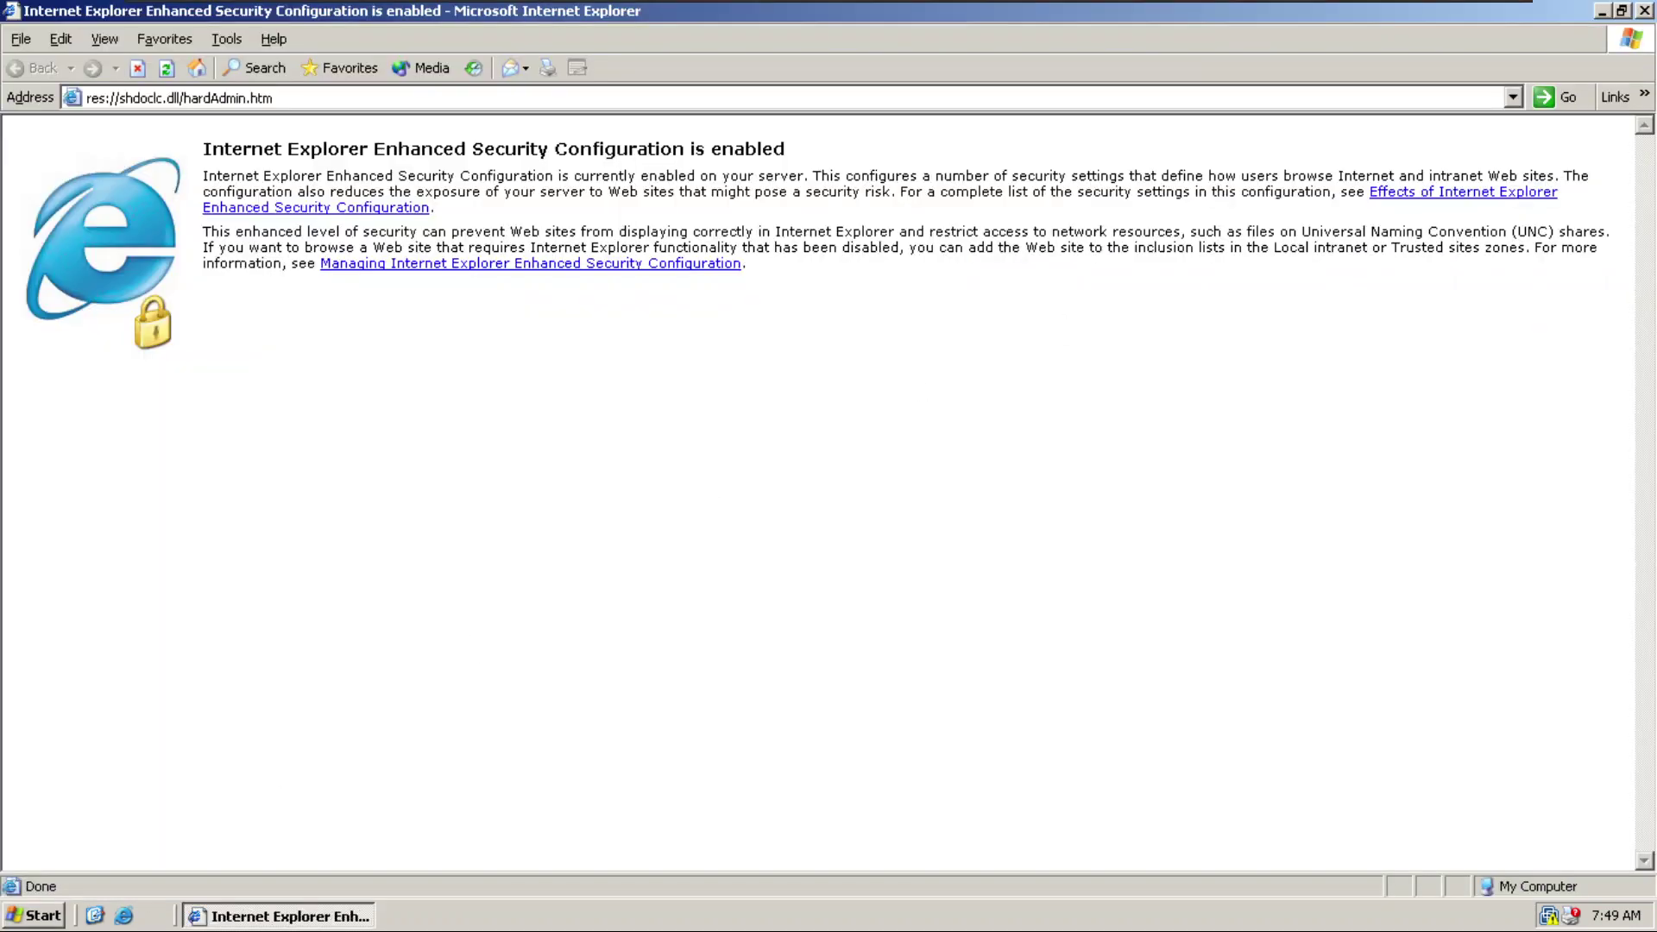
# Look at the browsing history in Internet Explorer and try to load the address "hjv".
pyautogui.click(485, 67)
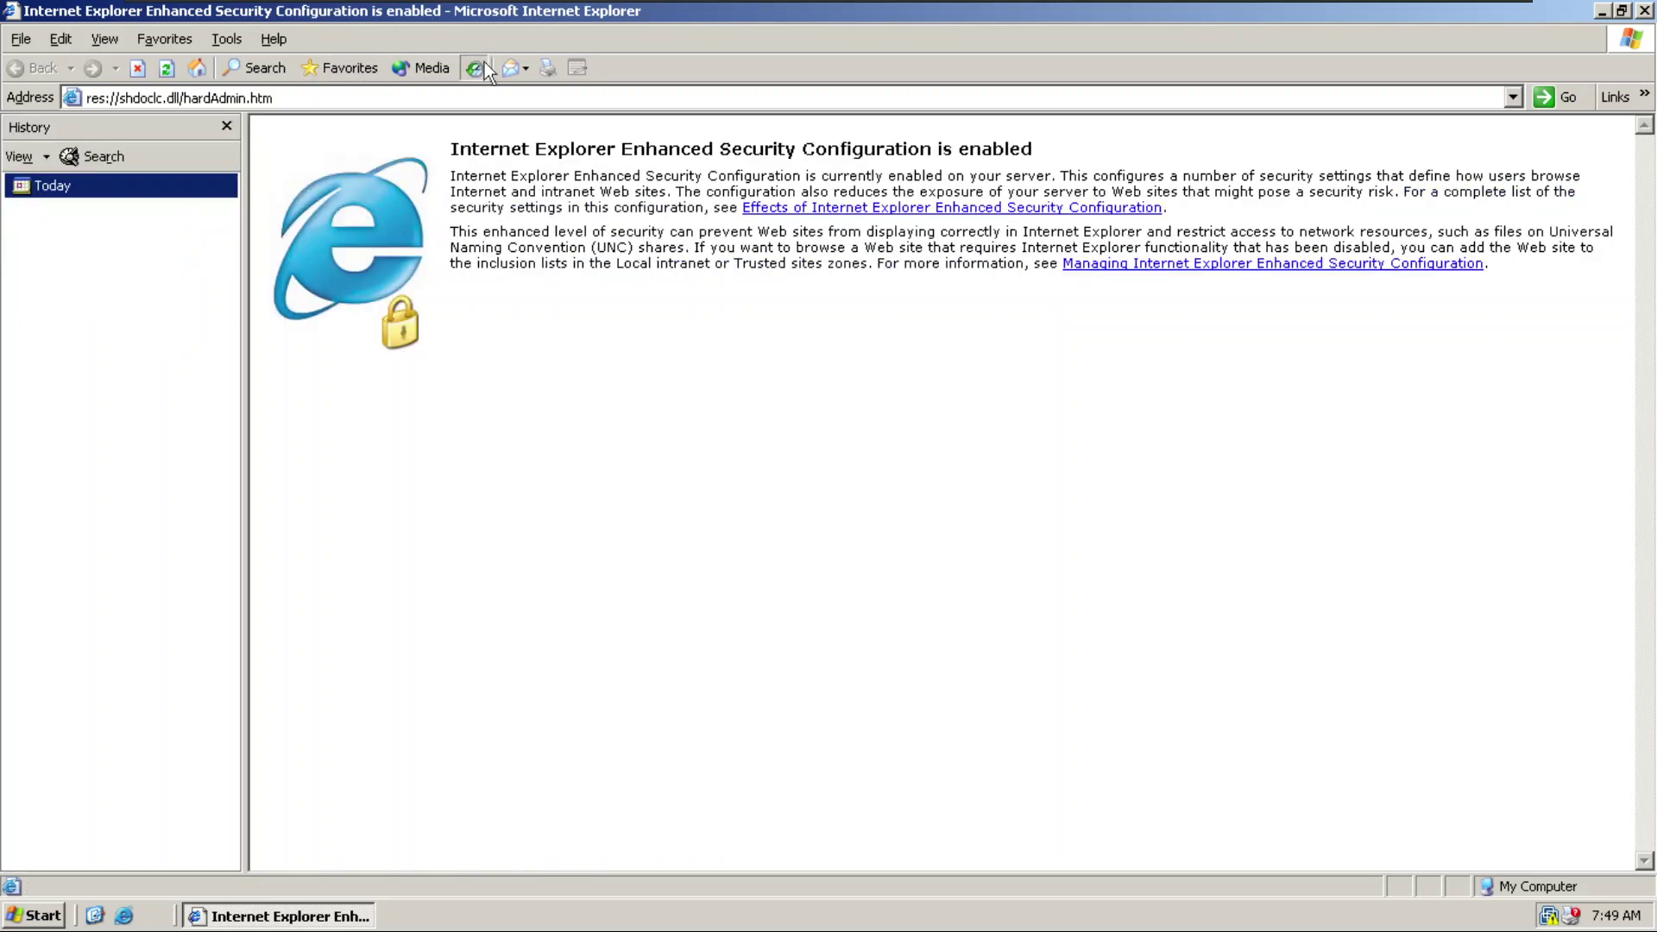
pyautogui.click(486, 67)
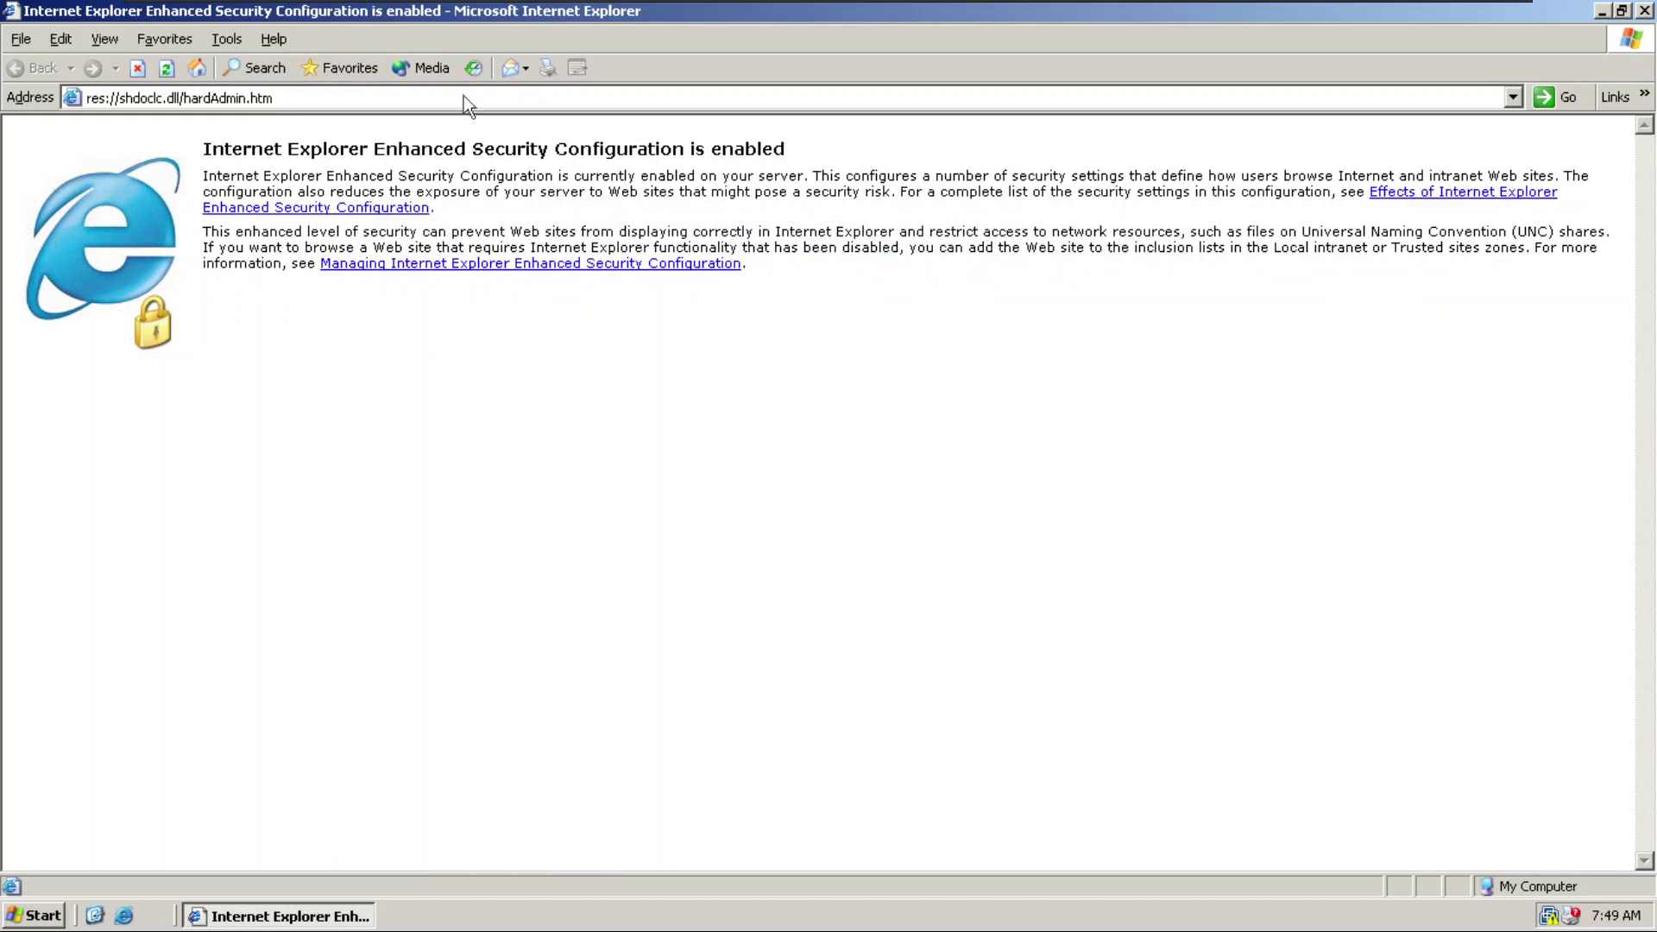
pyautogui.click(463, 96)
pyautogui.write('hjv')
pyautogui.press('Return')
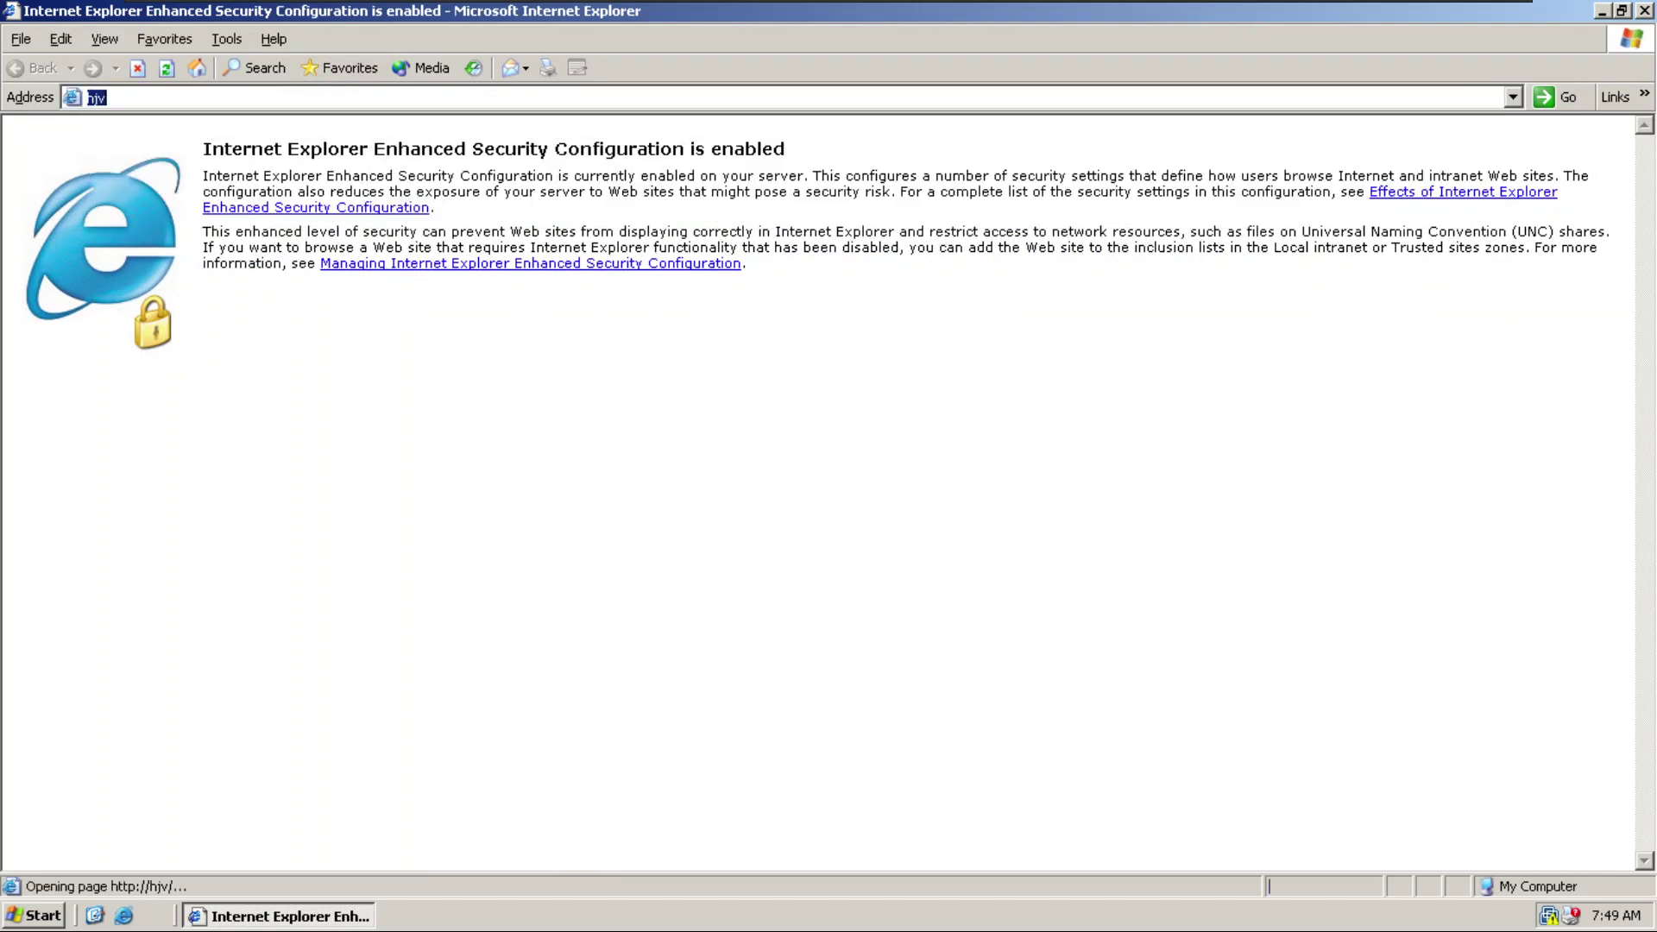
# Look at the properties of the Enhanced Security Configuration page and close them without changes.
pyautogui.click(274, 40)
pyautogui.moveTo(220, 40)
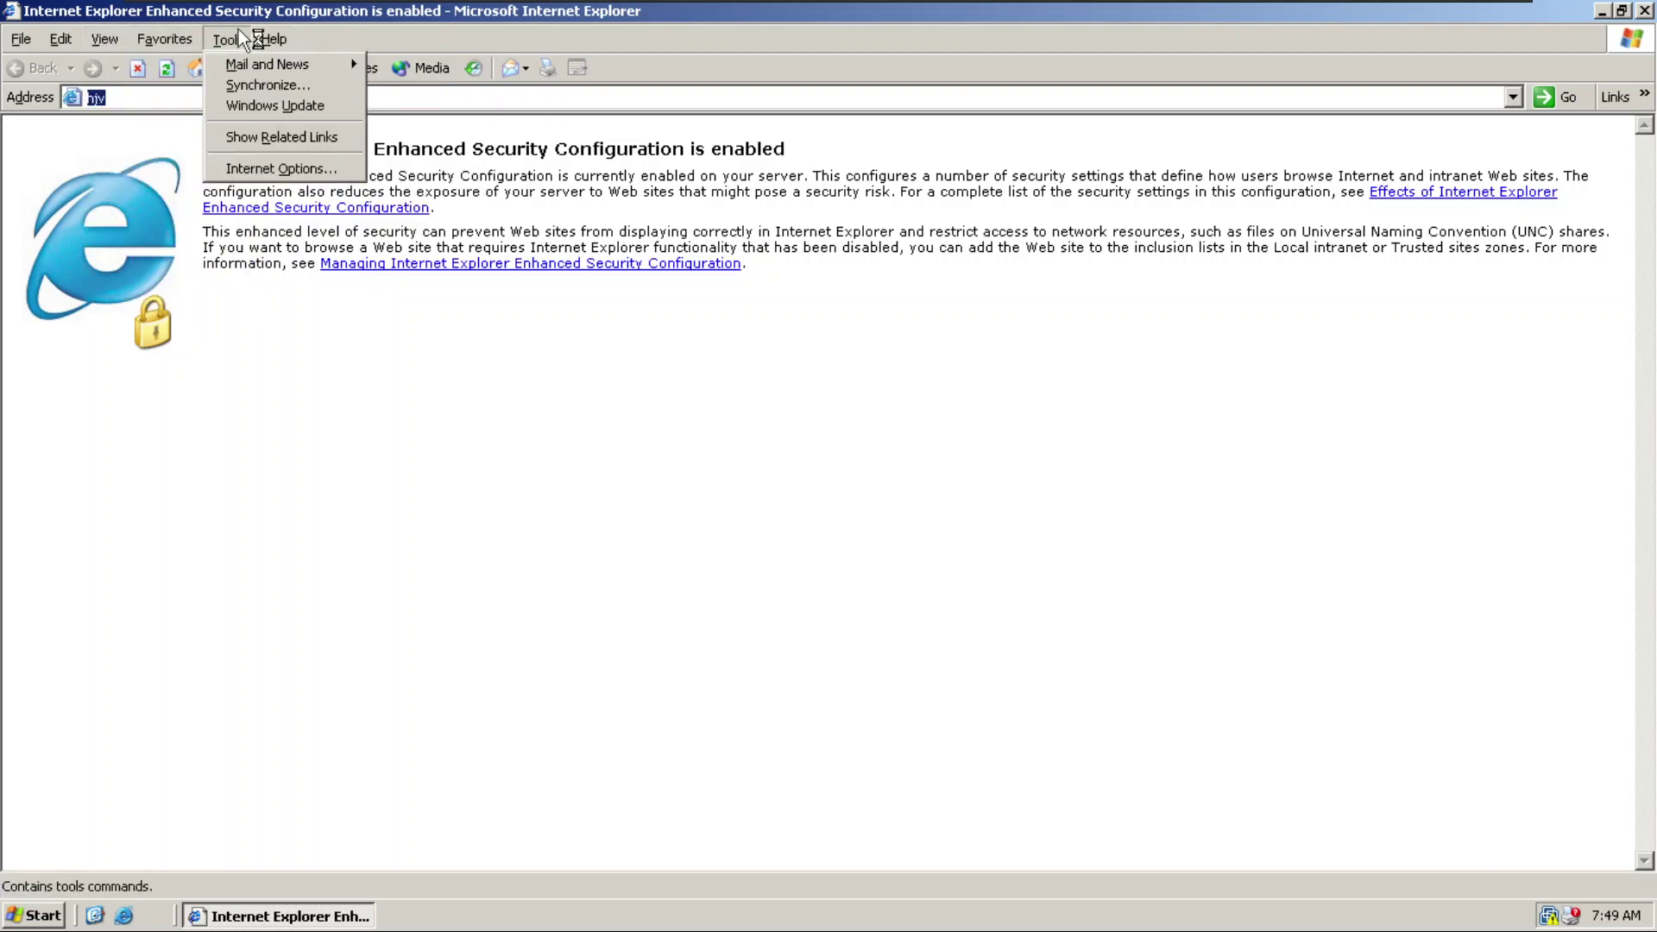
pyautogui.moveTo(167, 38)
pyautogui.moveTo(21, 40)
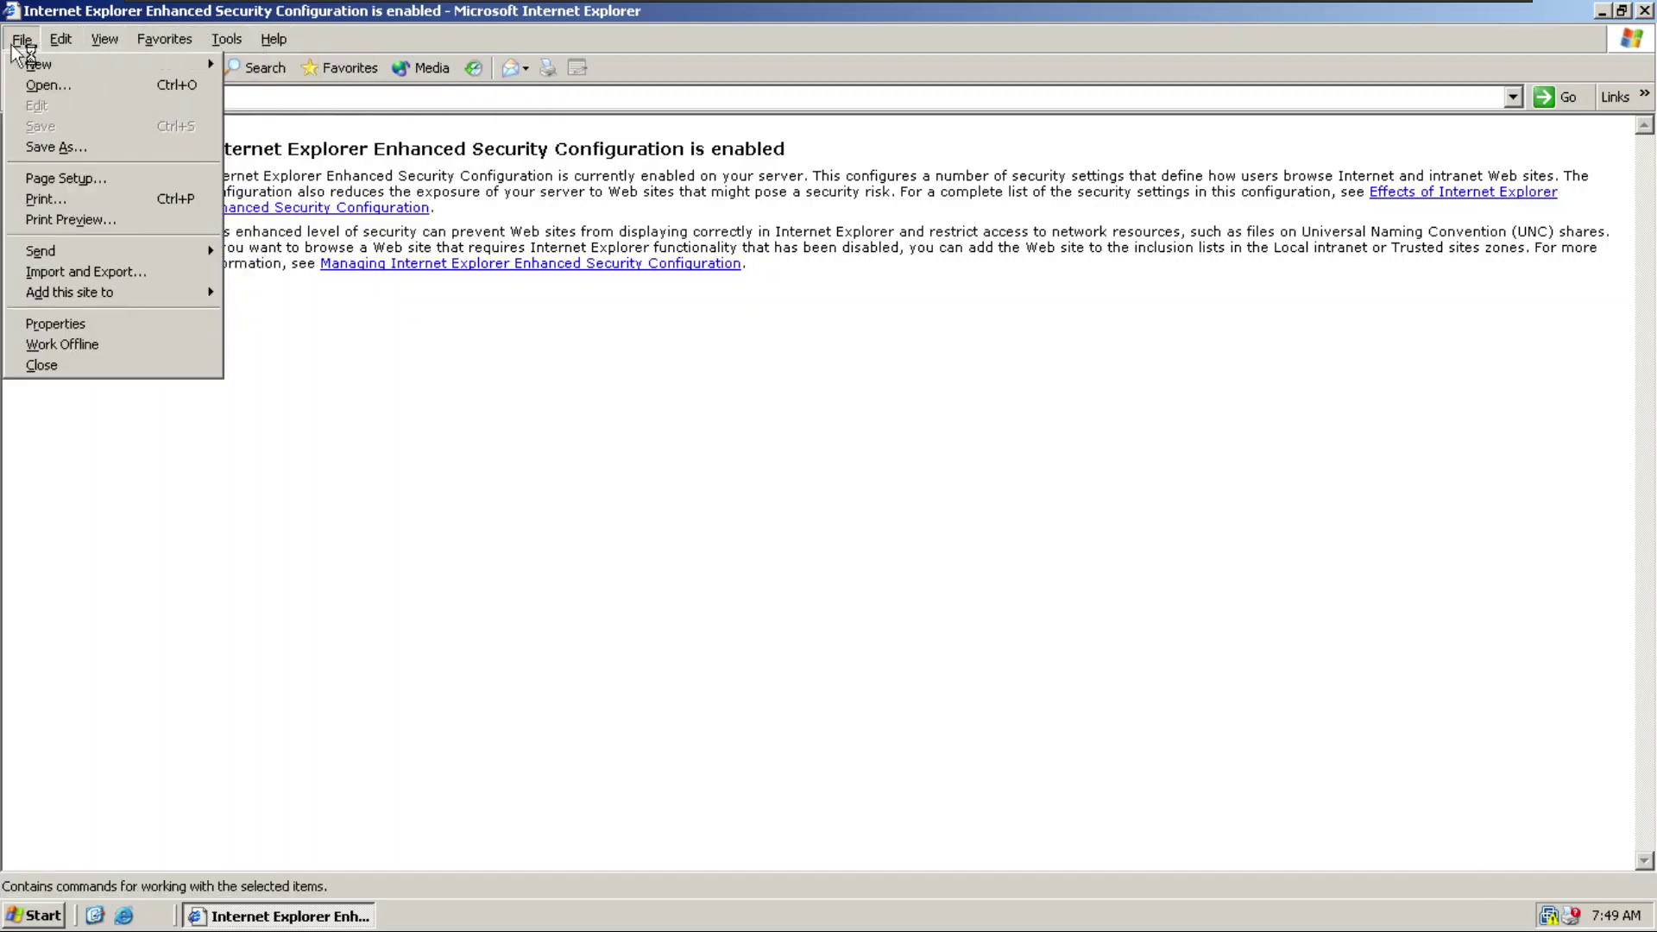
pyautogui.click(109, 330)
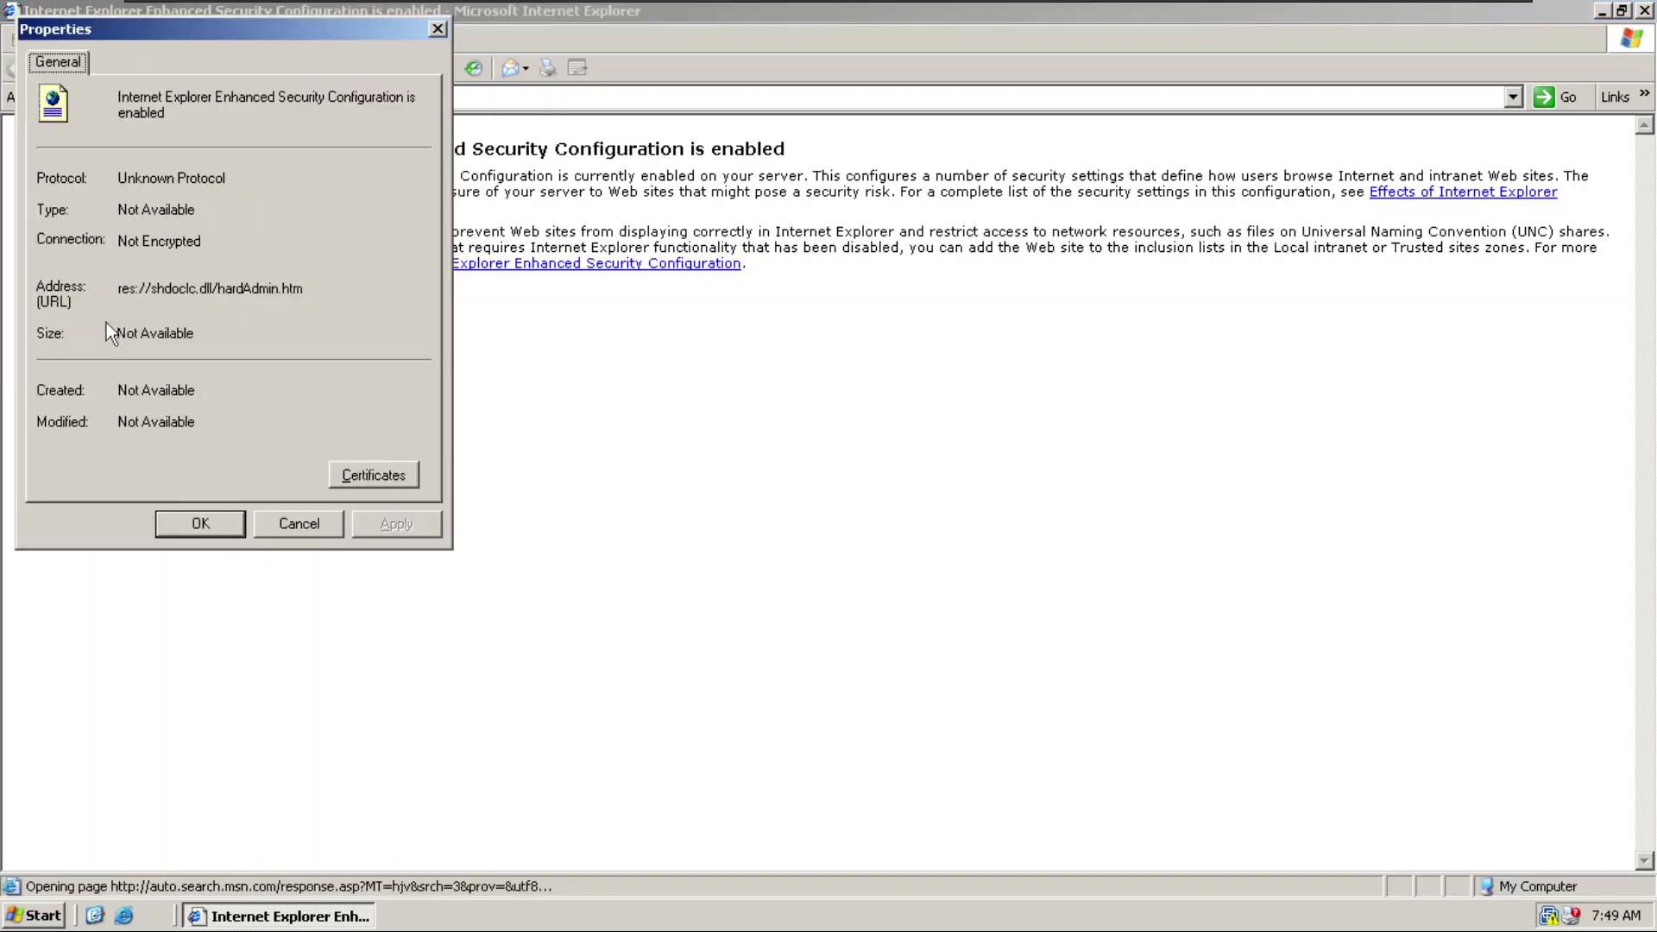
pyautogui.click(445, 29)
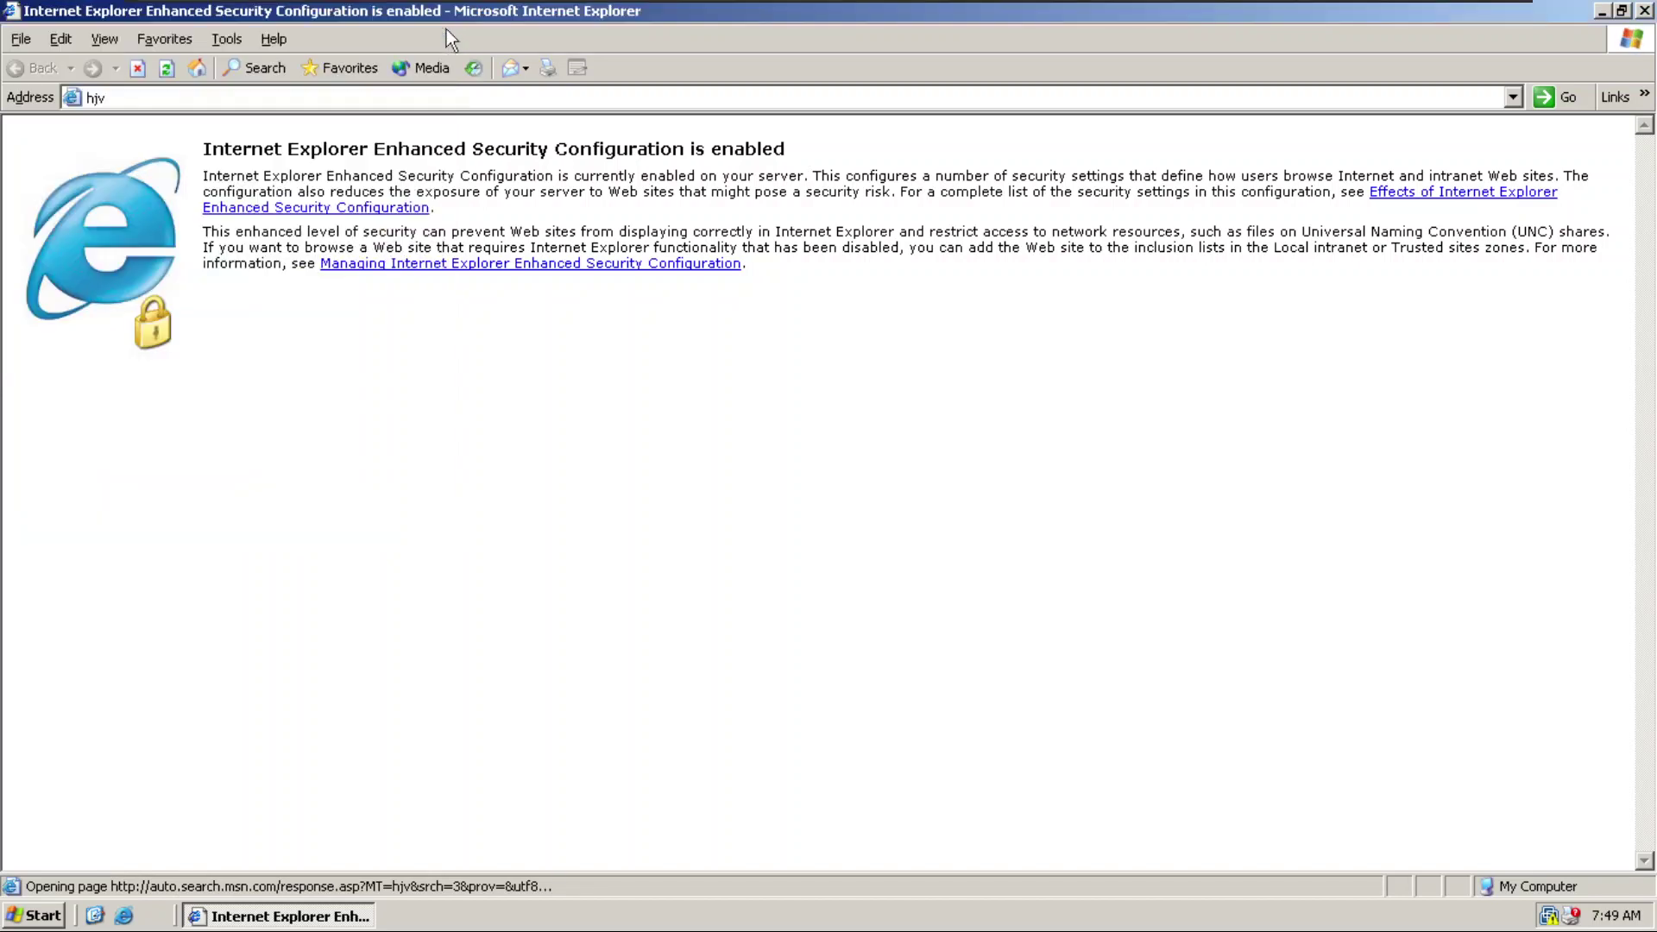
# Try to lower the Internet zone's security level to Low in Internet Options, accepting the less secure level.
pyautogui.click(234, 40)
pyautogui.click(274, 166)
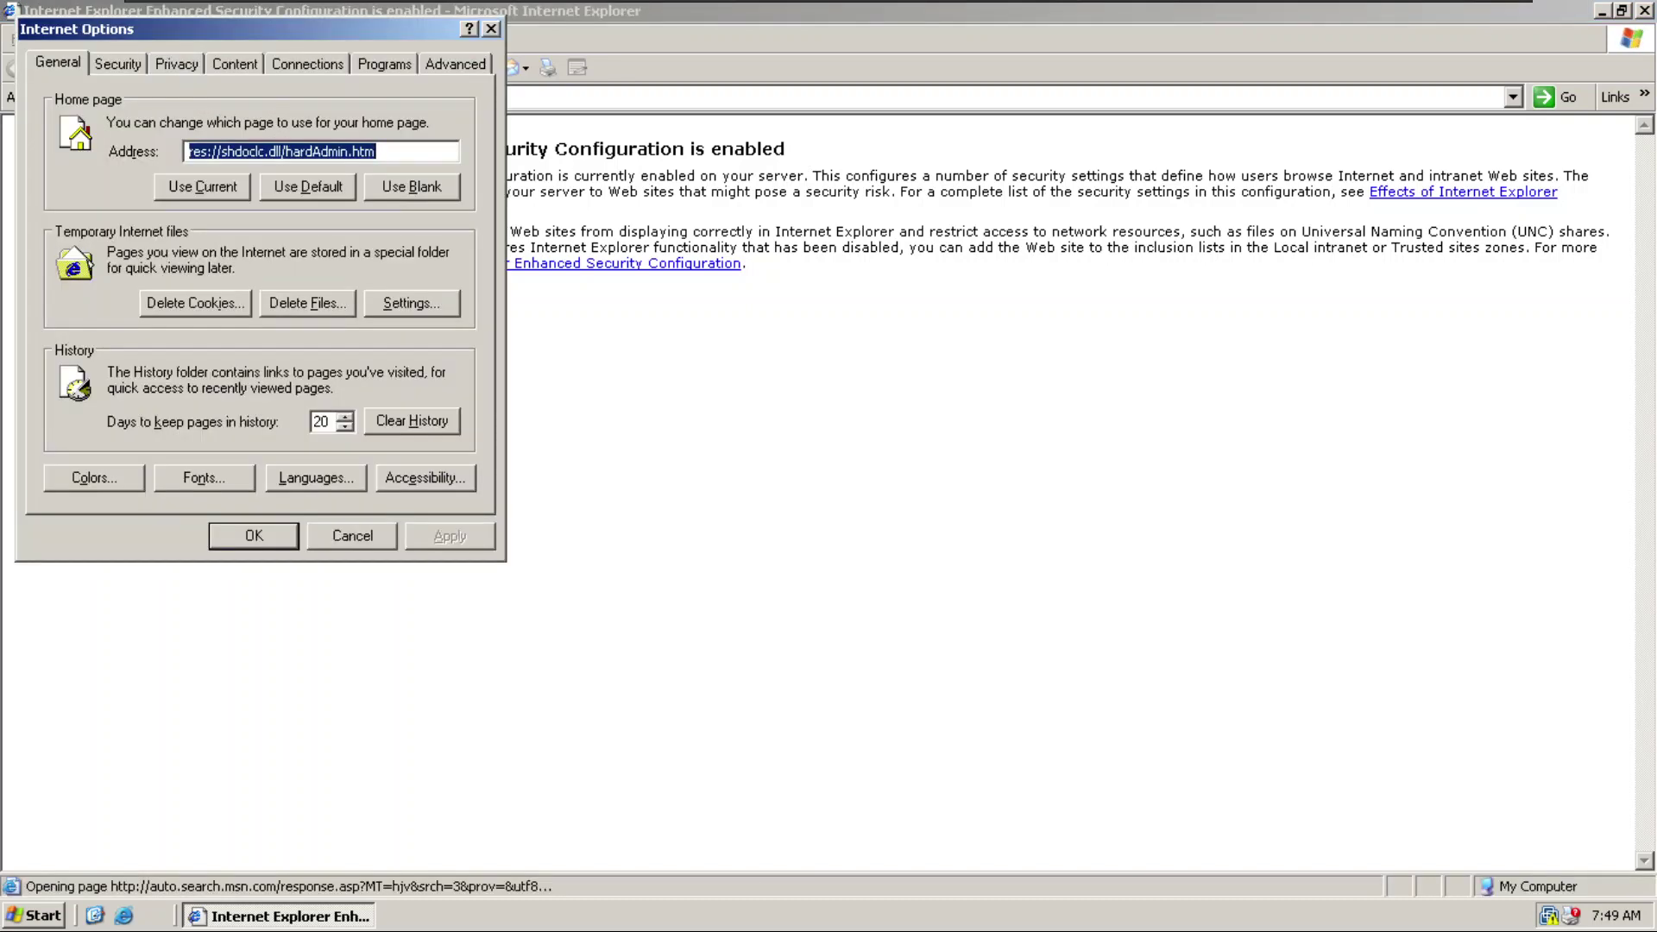
pyautogui.click(126, 65)
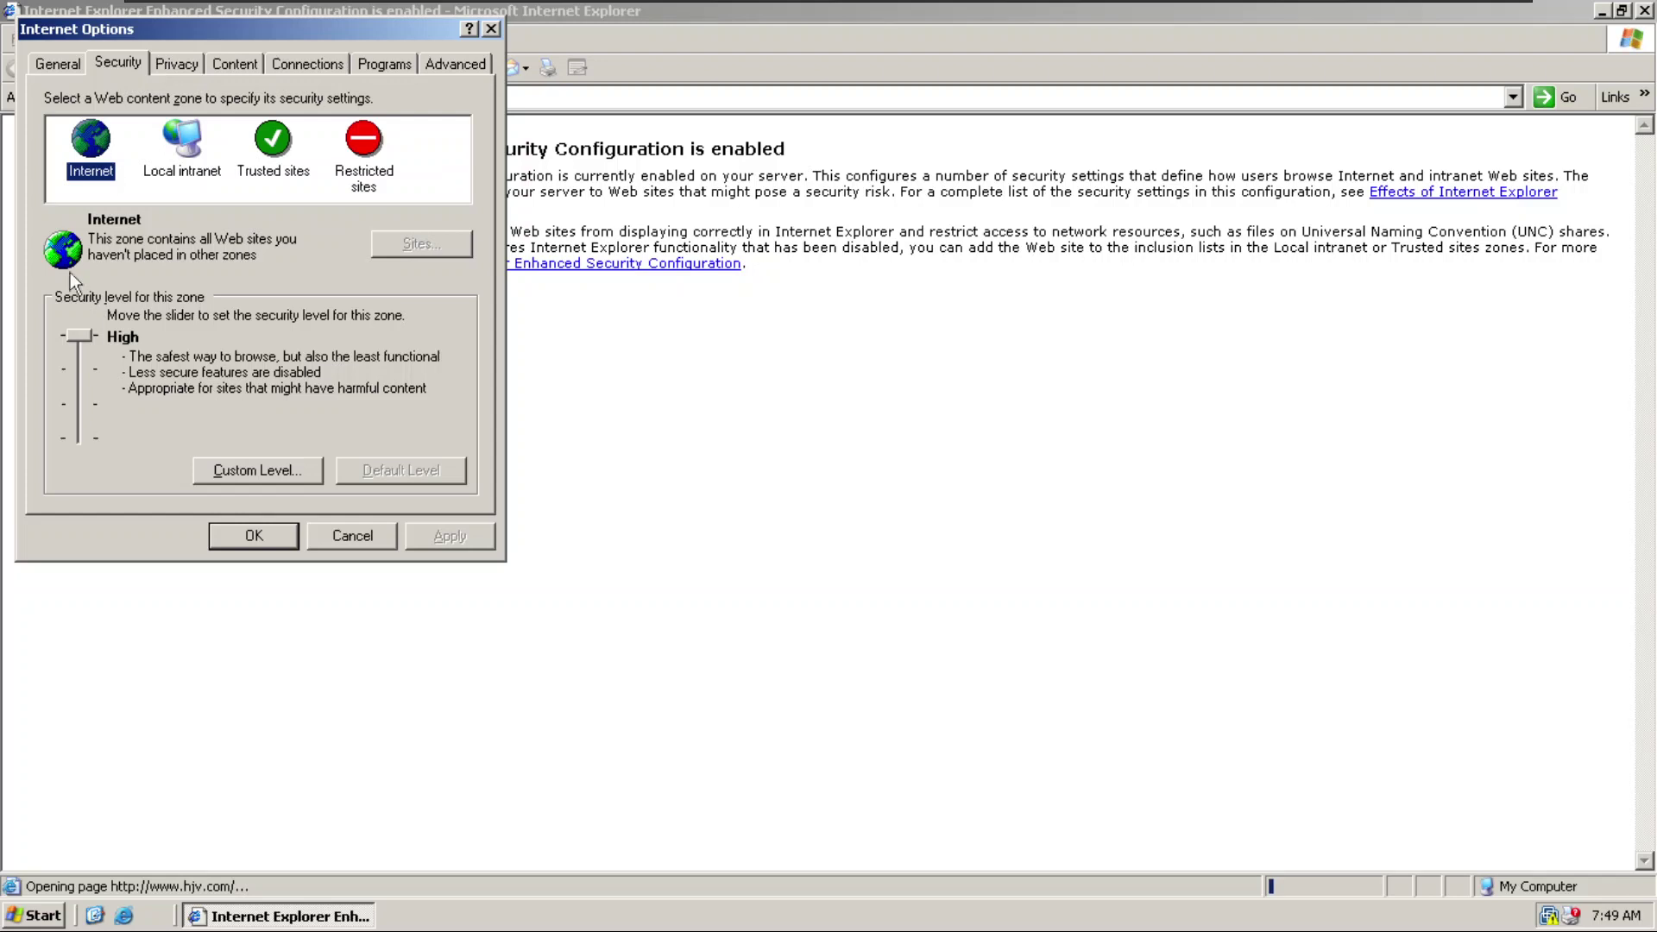
pyautogui.moveTo(80, 337); pyautogui.dragTo(85, 437)
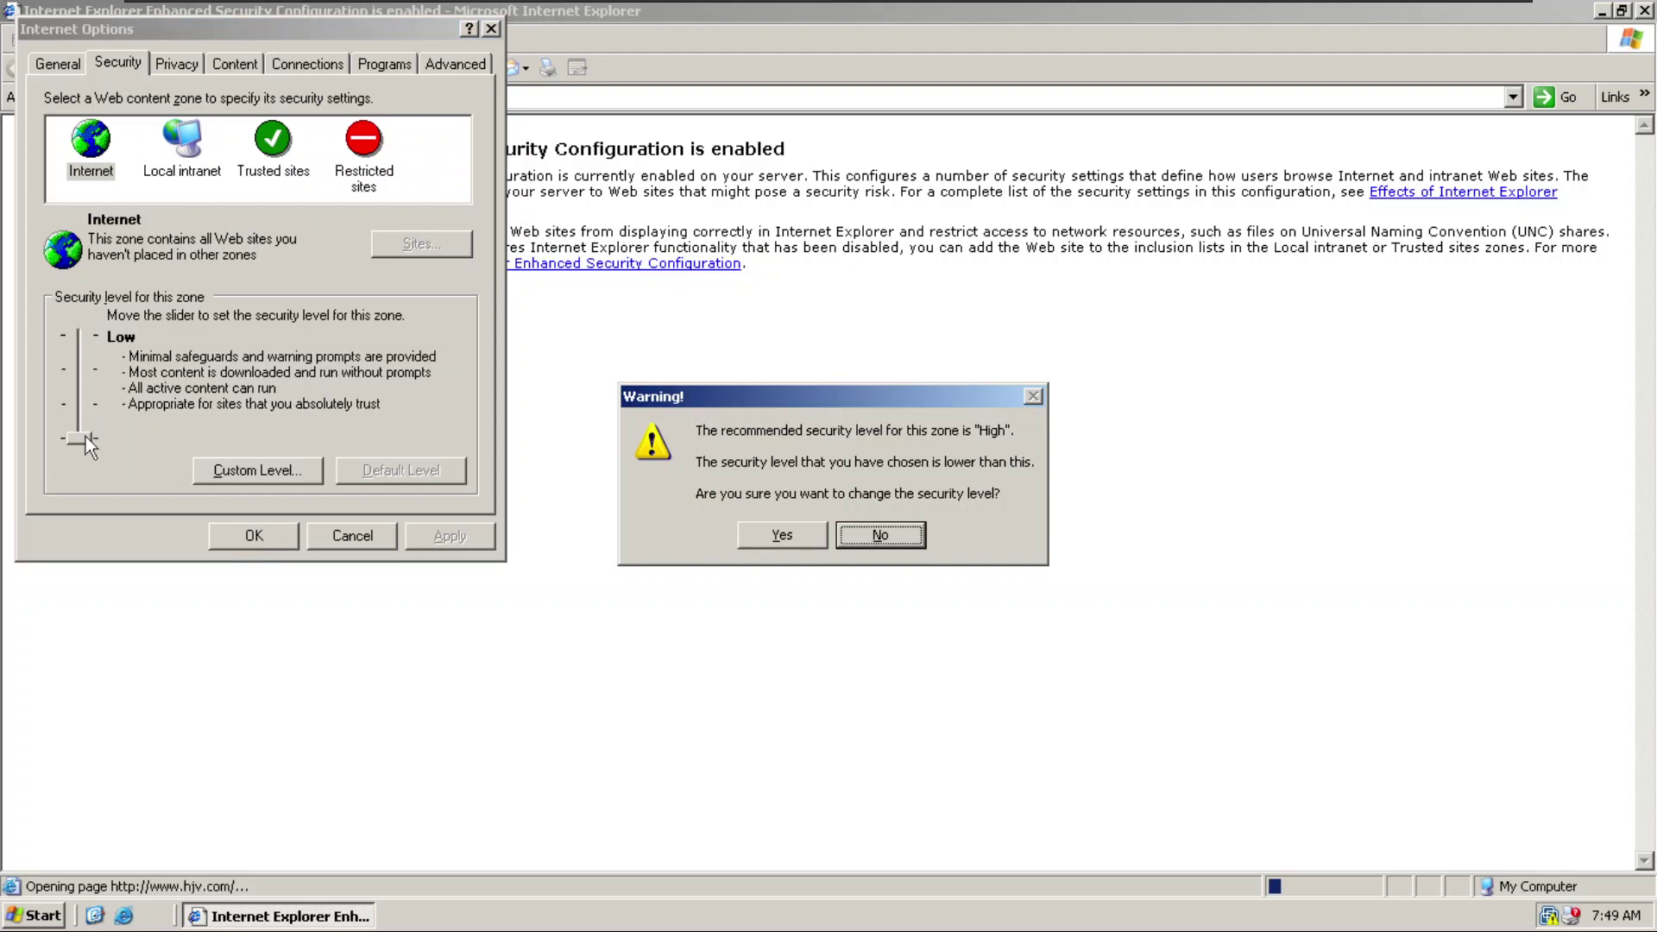
pyautogui.click(783, 535)
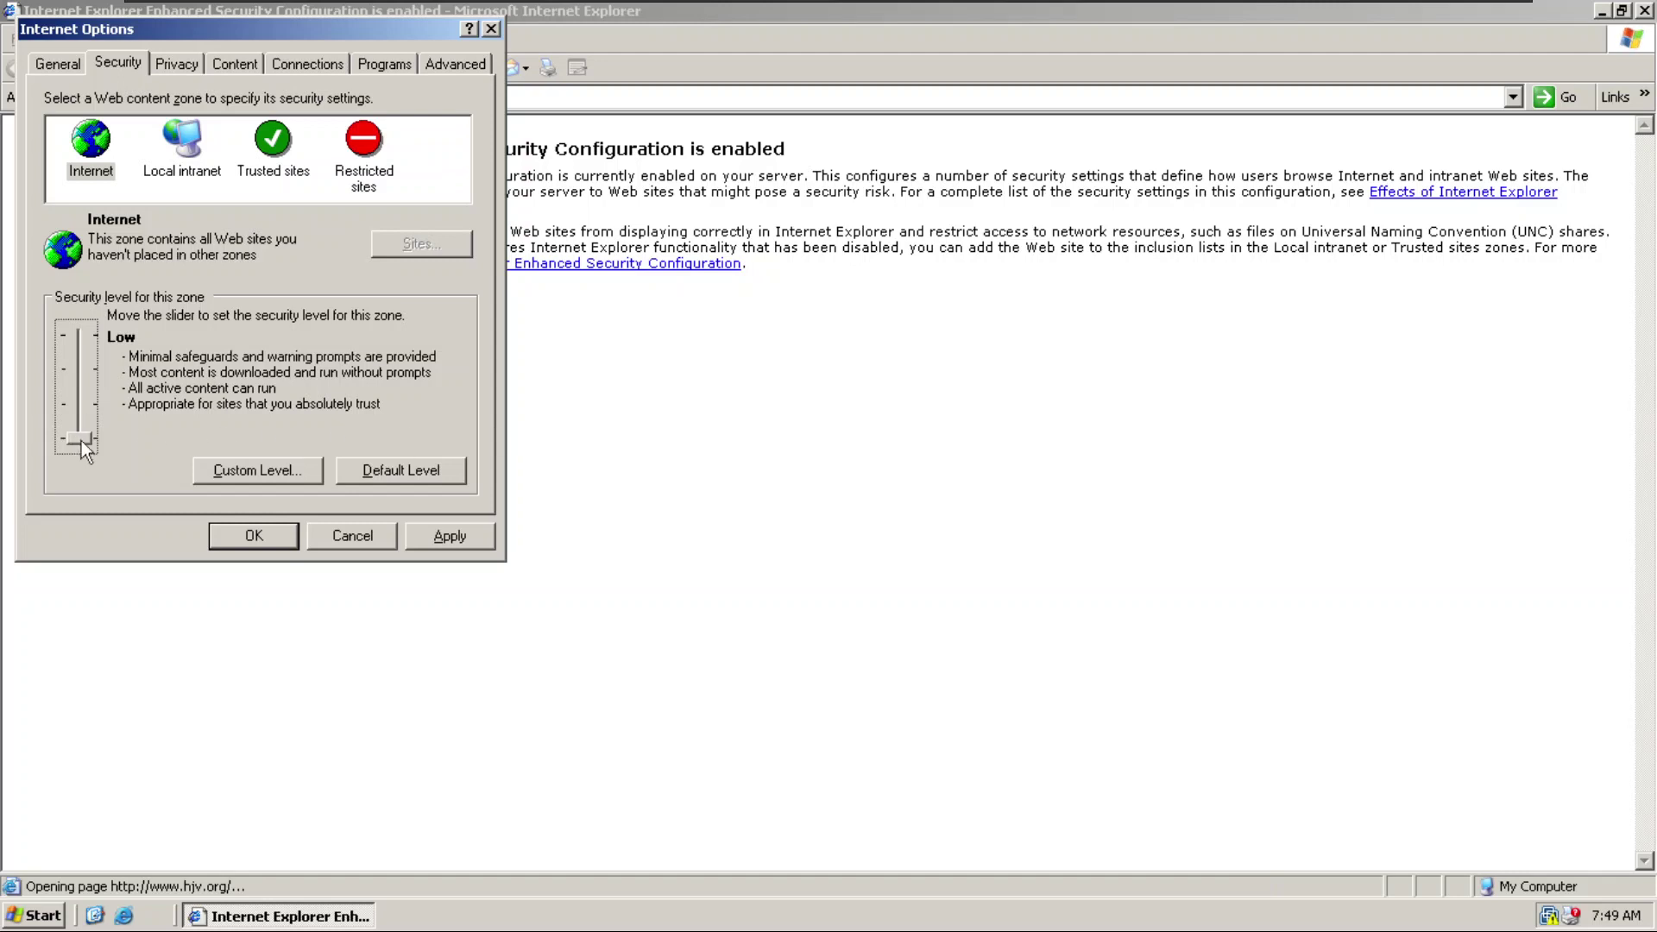
pyautogui.moveTo(81, 440)
pyautogui.mouseDown()
pyautogui.moveTo(90, 343)
pyautogui.moveTo(71, 458)
pyautogui.mouseUp()
# Look at the Internet zone's custom security settings and the default Internet programs, and close Internet Options without applying changes.
pyautogui.click(263, 480)
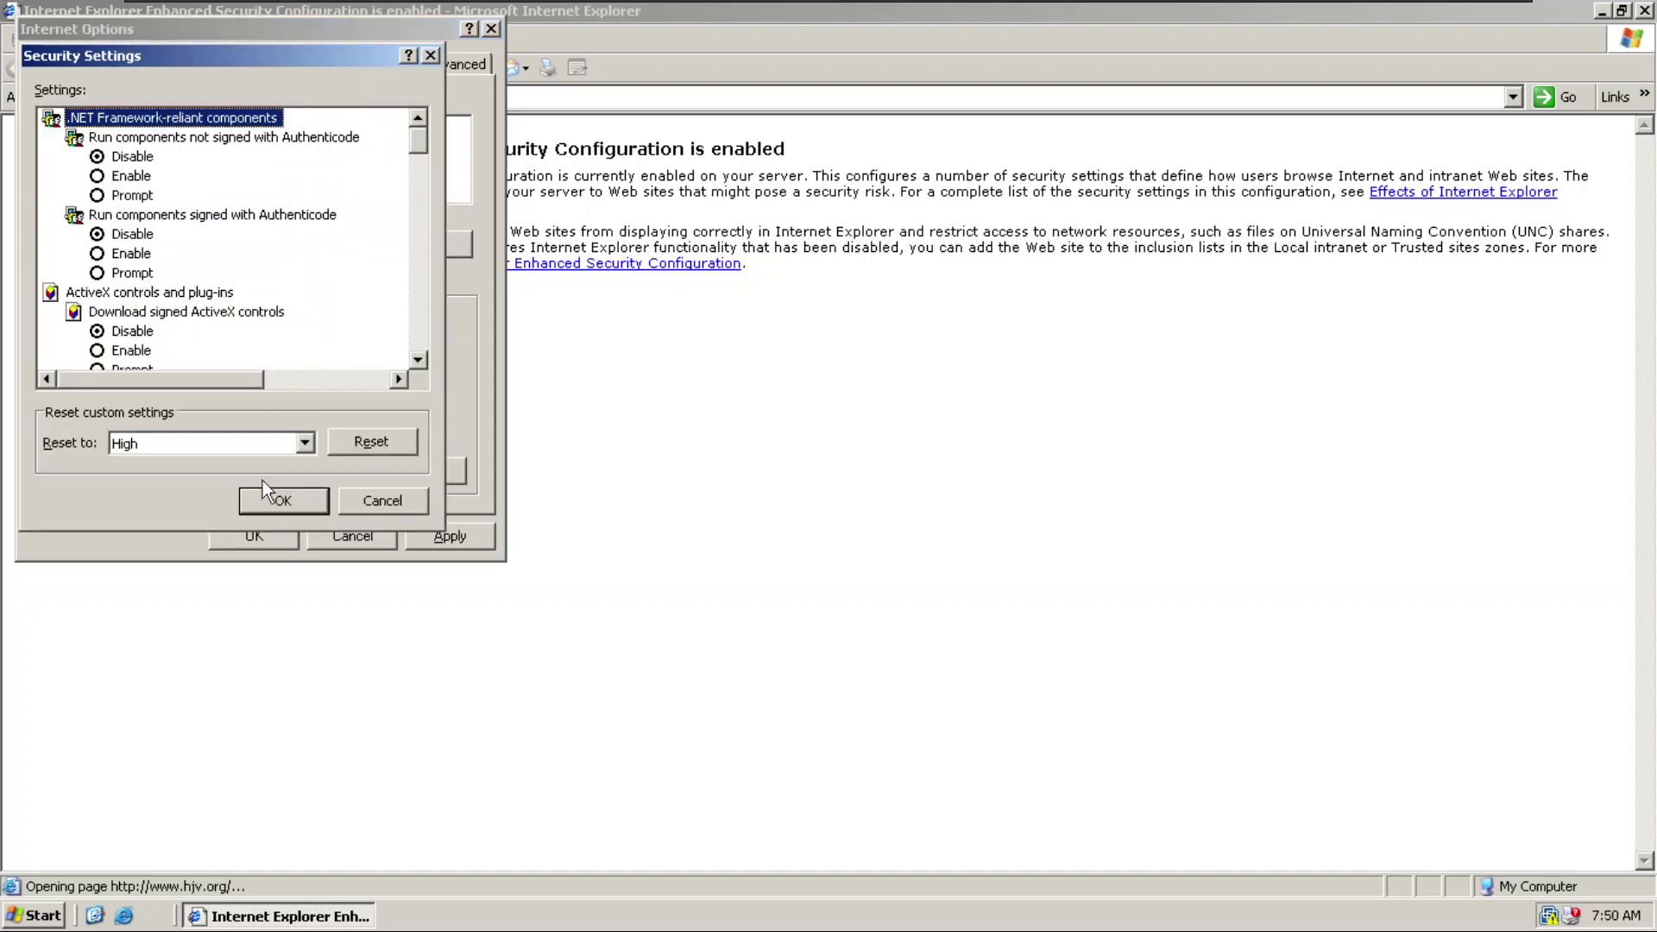
pyautogui.click(305, 443)
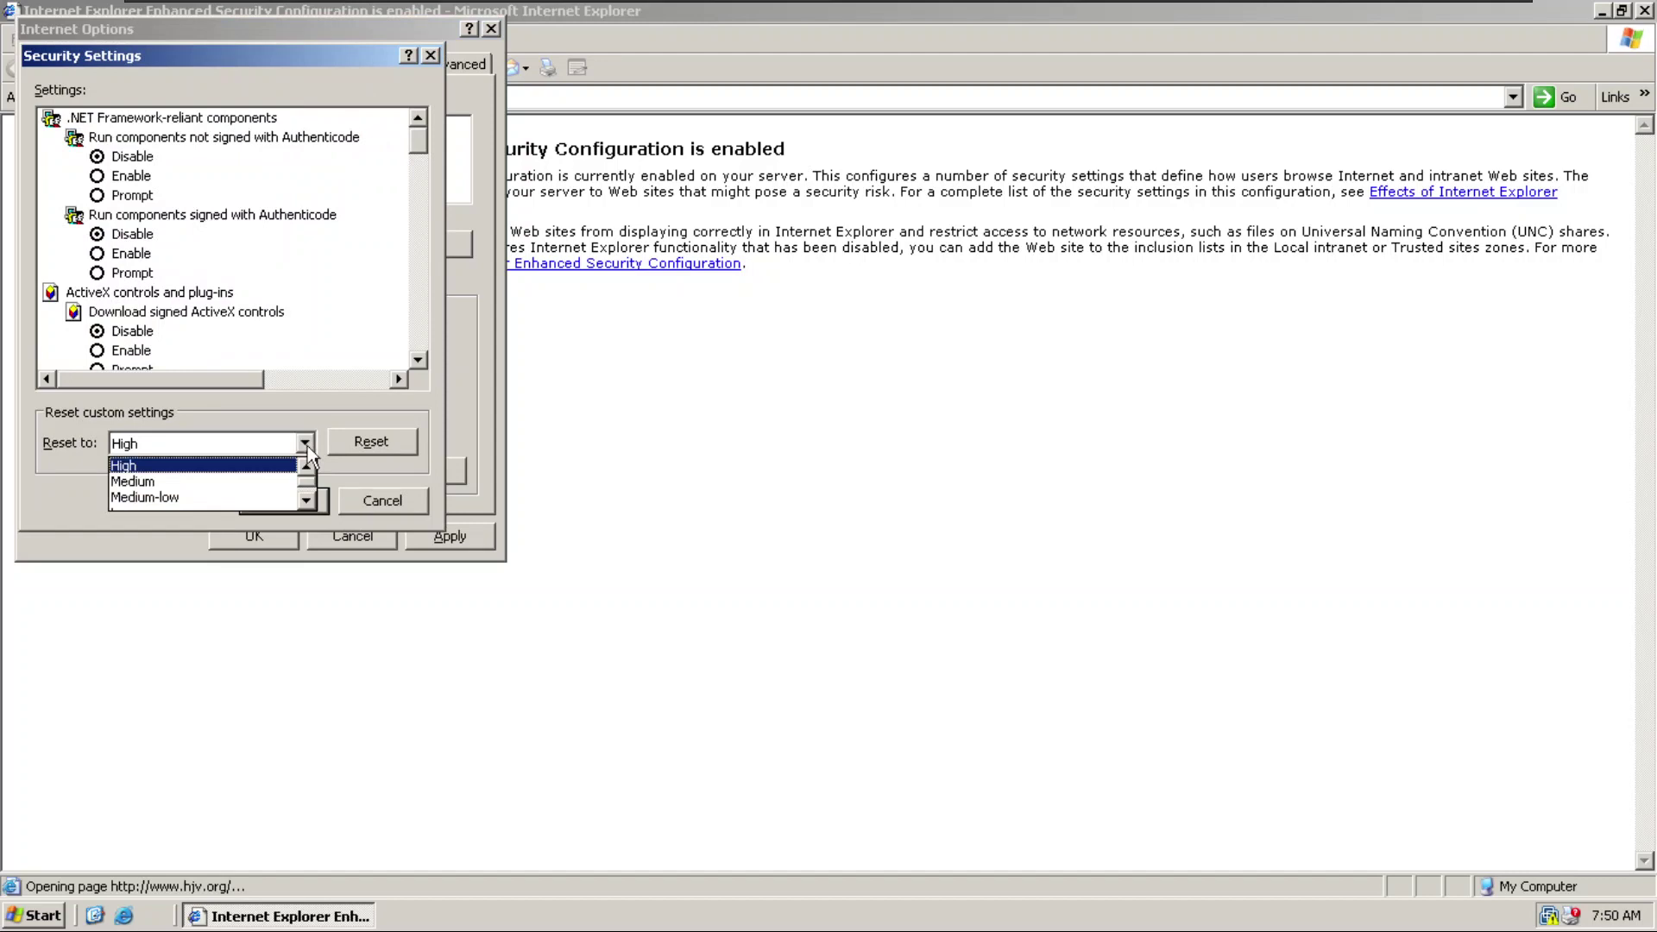
pyautogui.click(306, 443)
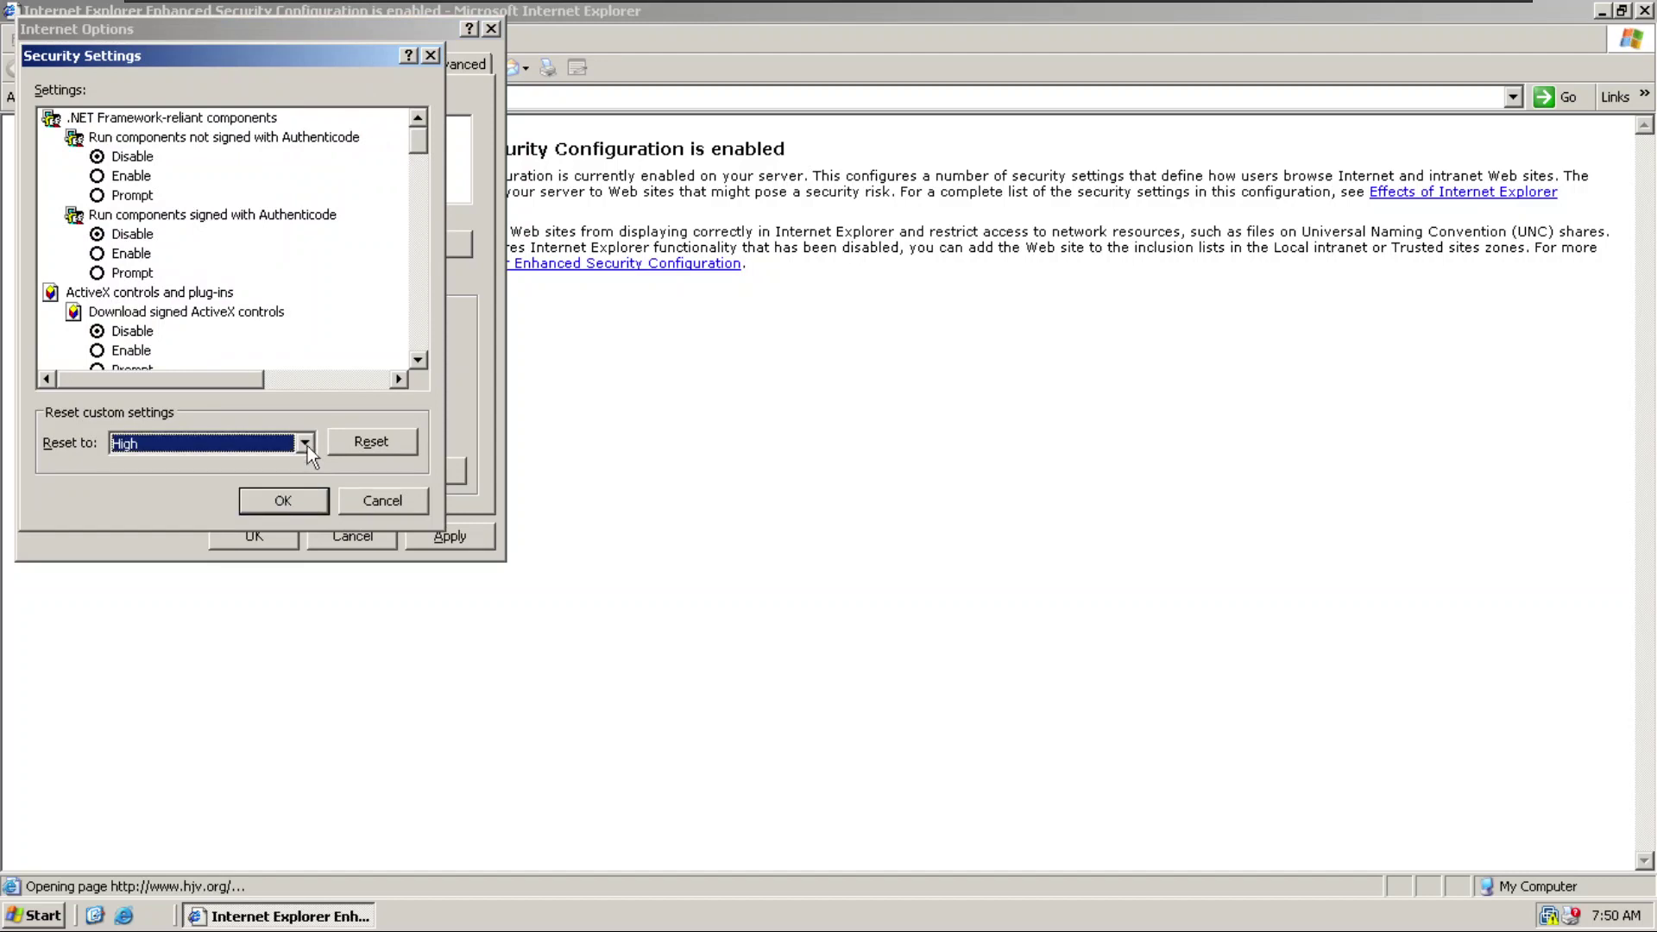
pyautogui.click(379, 495)
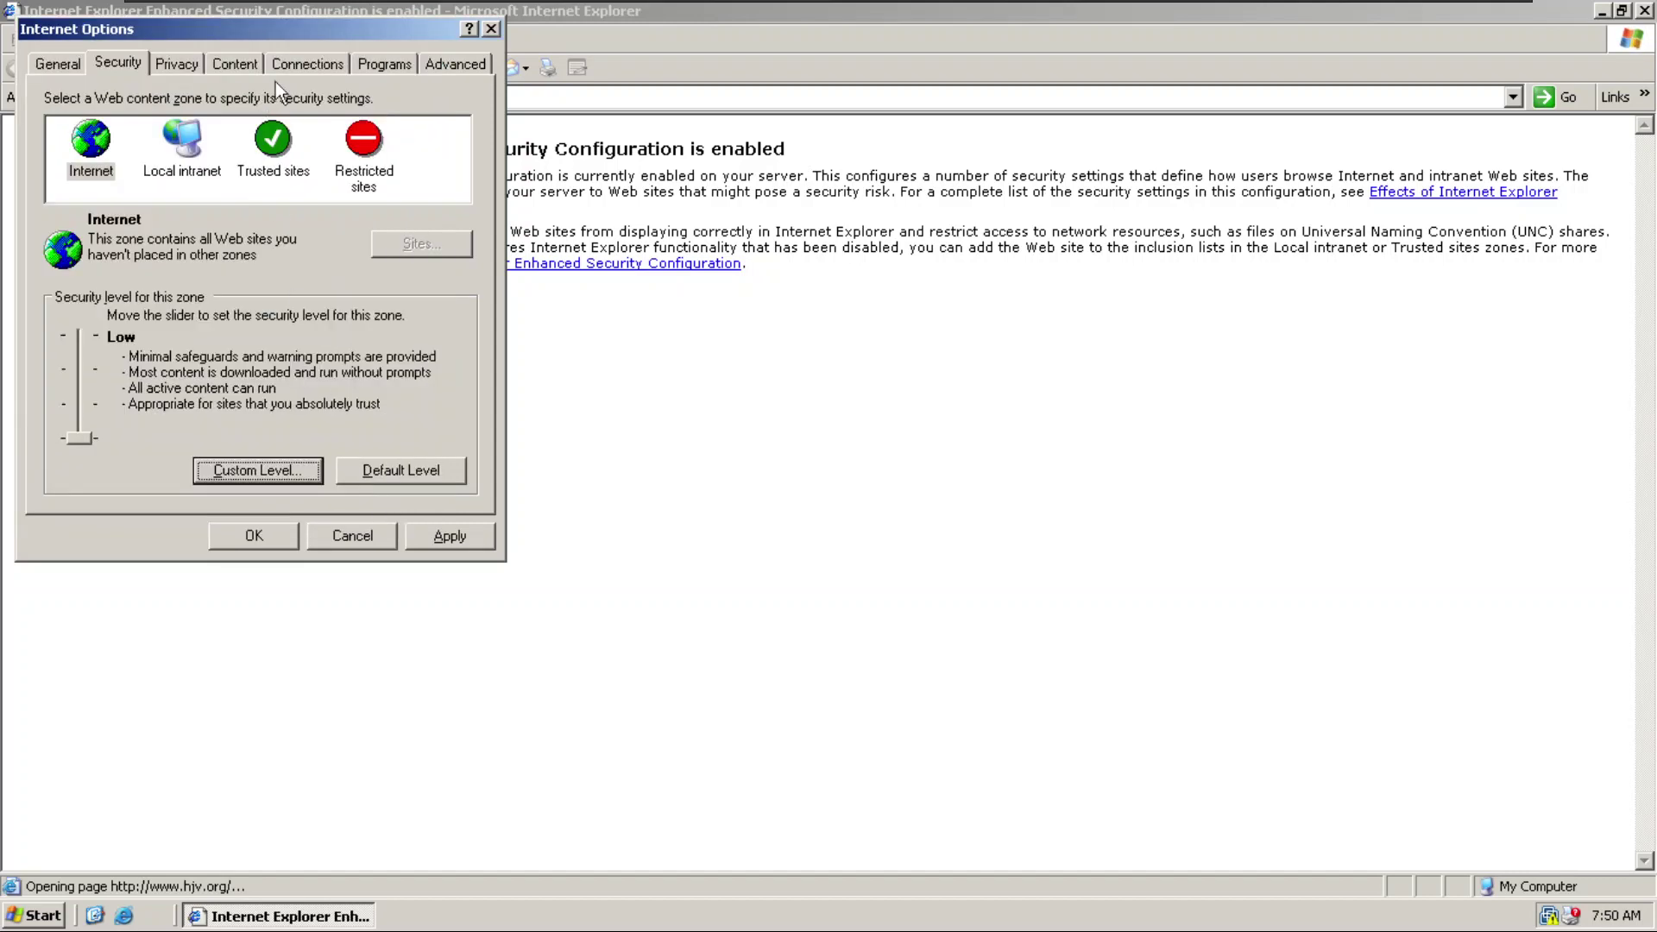
pyautogui.click(449, 61)
pyautogui.click(417, 60)
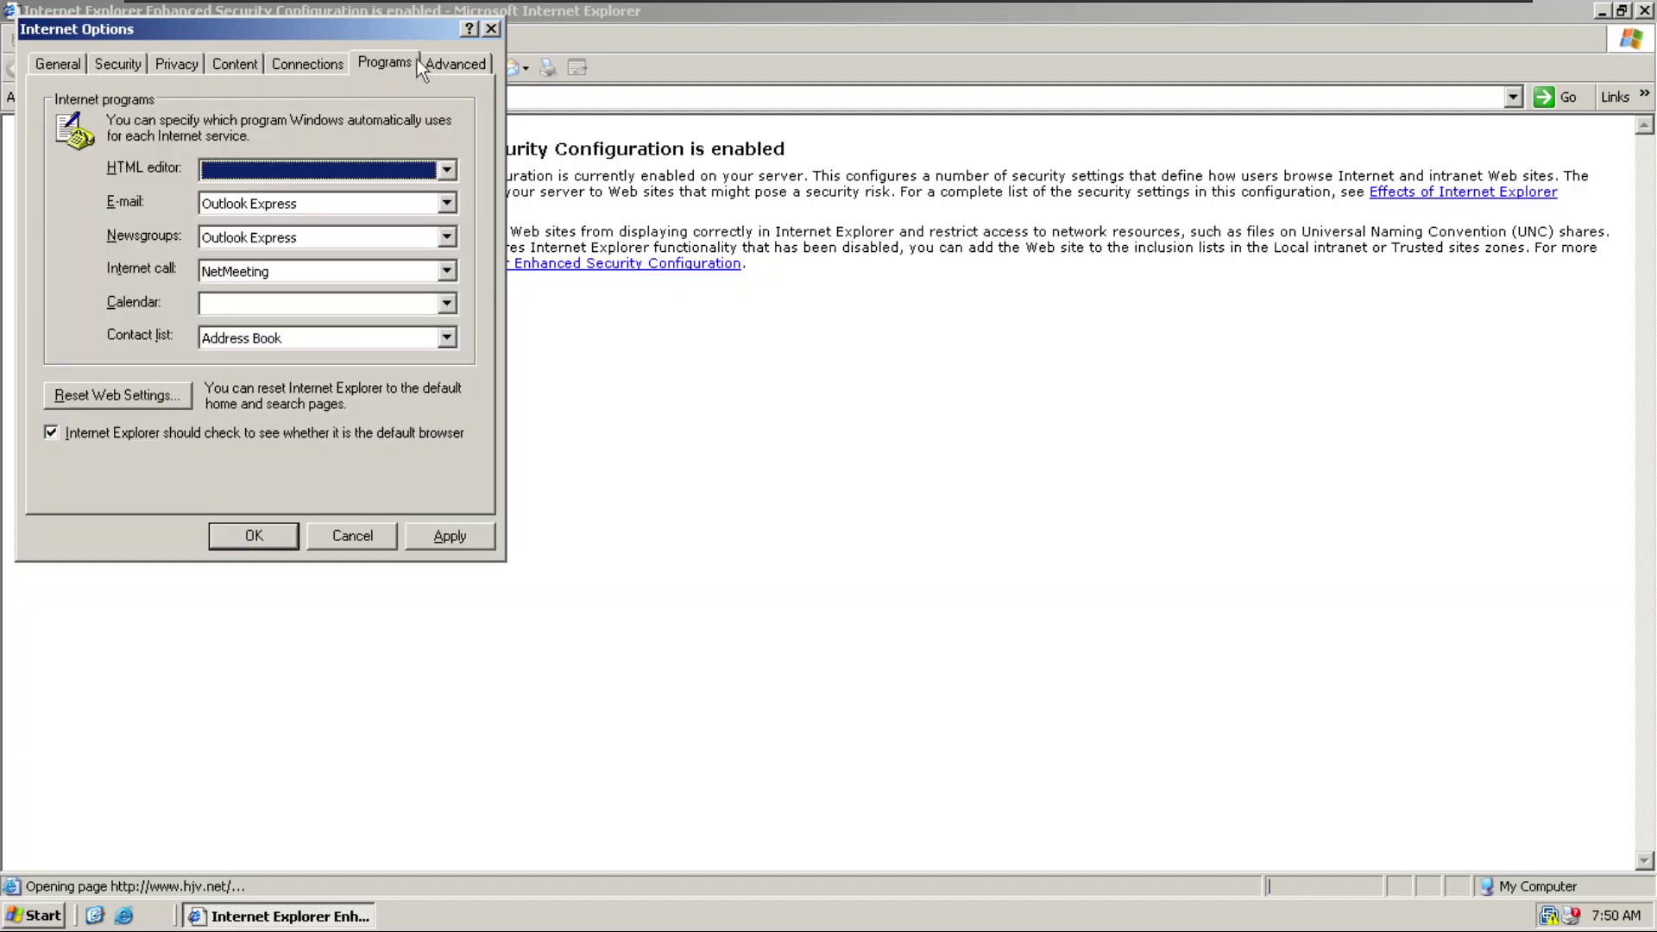
pyautogui.click(492, 32)
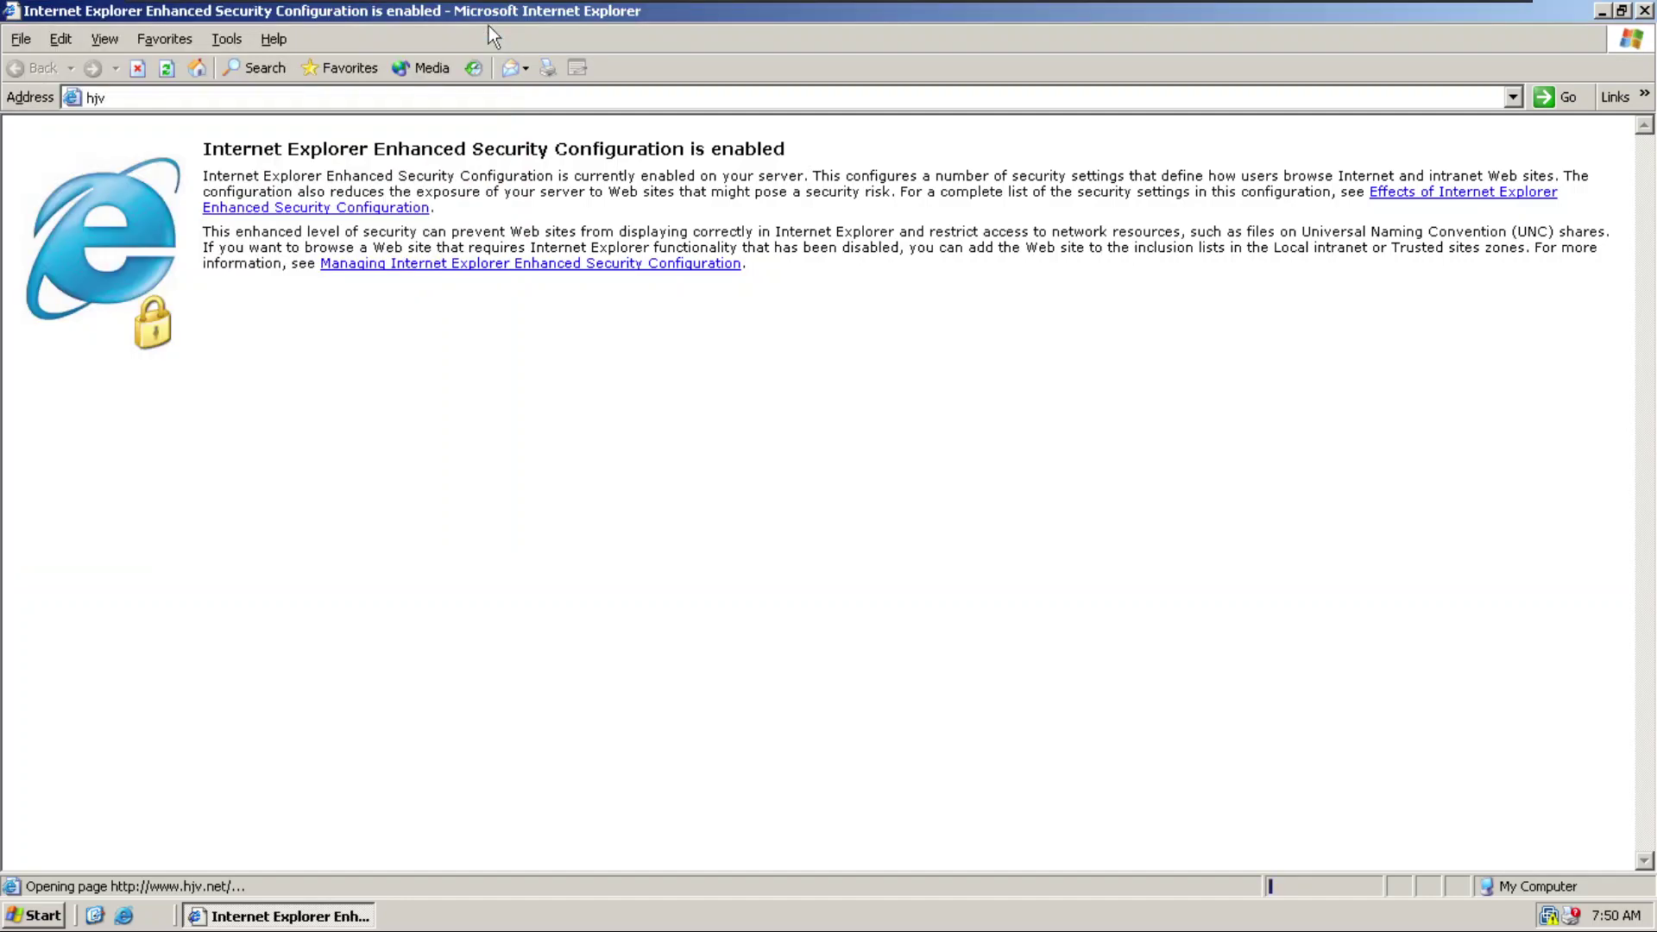
# Try a search in the browser's Search Companion without entering a query, and close Internet Explorer.
pyautogui.click(257, 70)
pyautogui.click(155, 501)
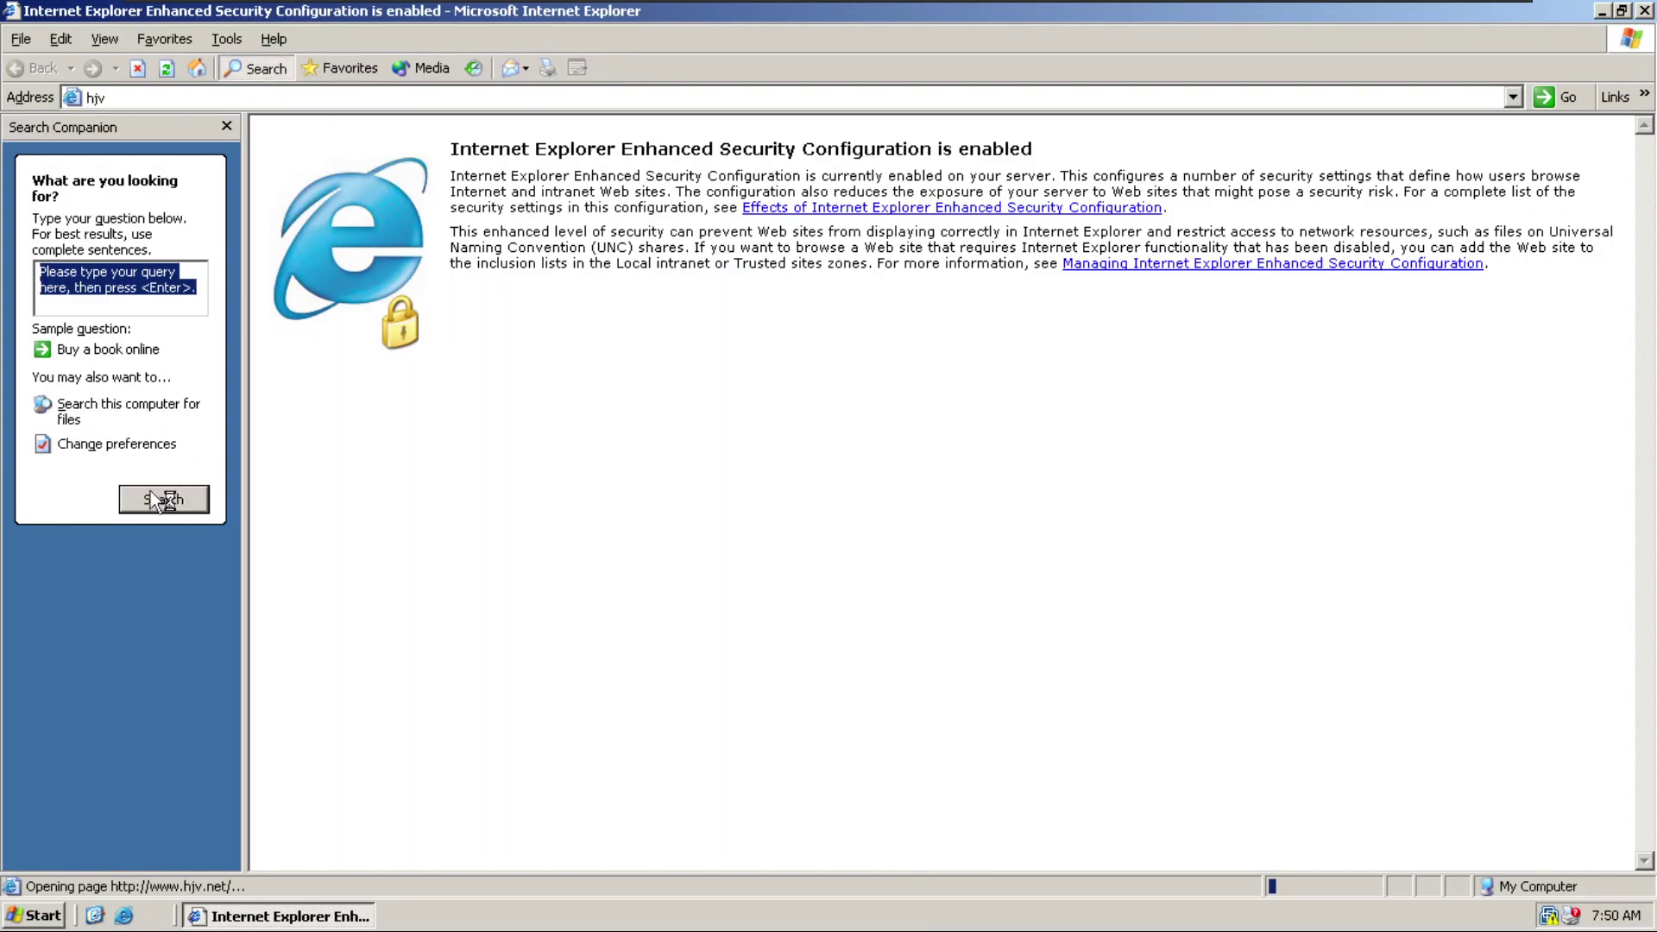
pyautogui.click(1623, 11)
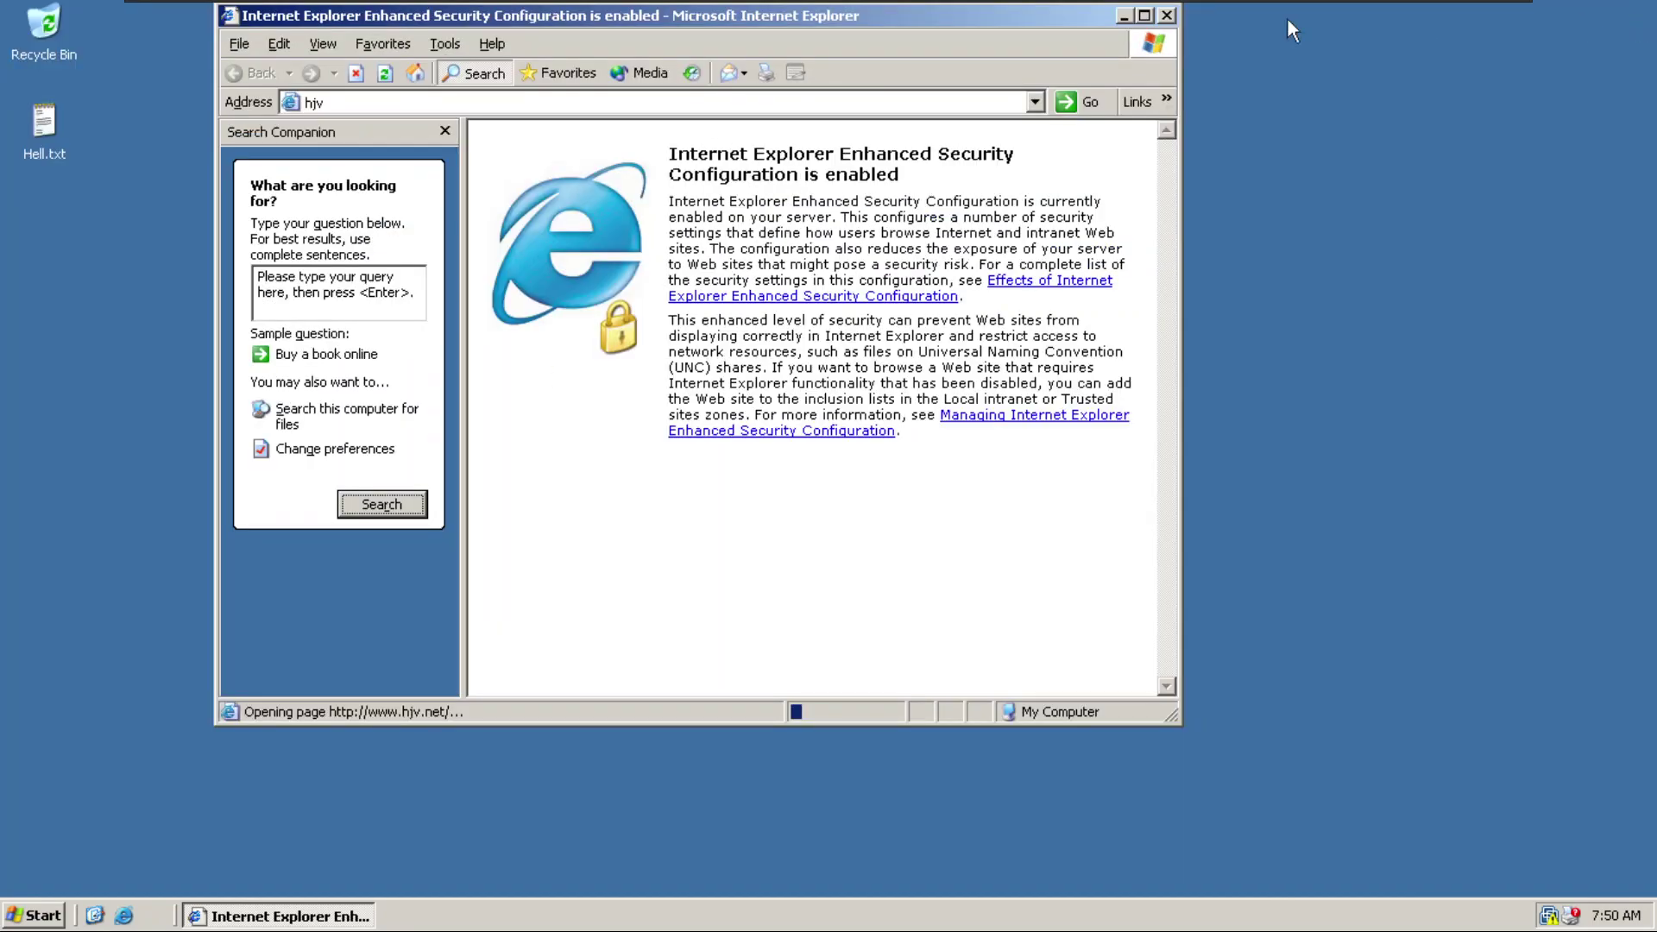
pyautogui.click(1168, 15)
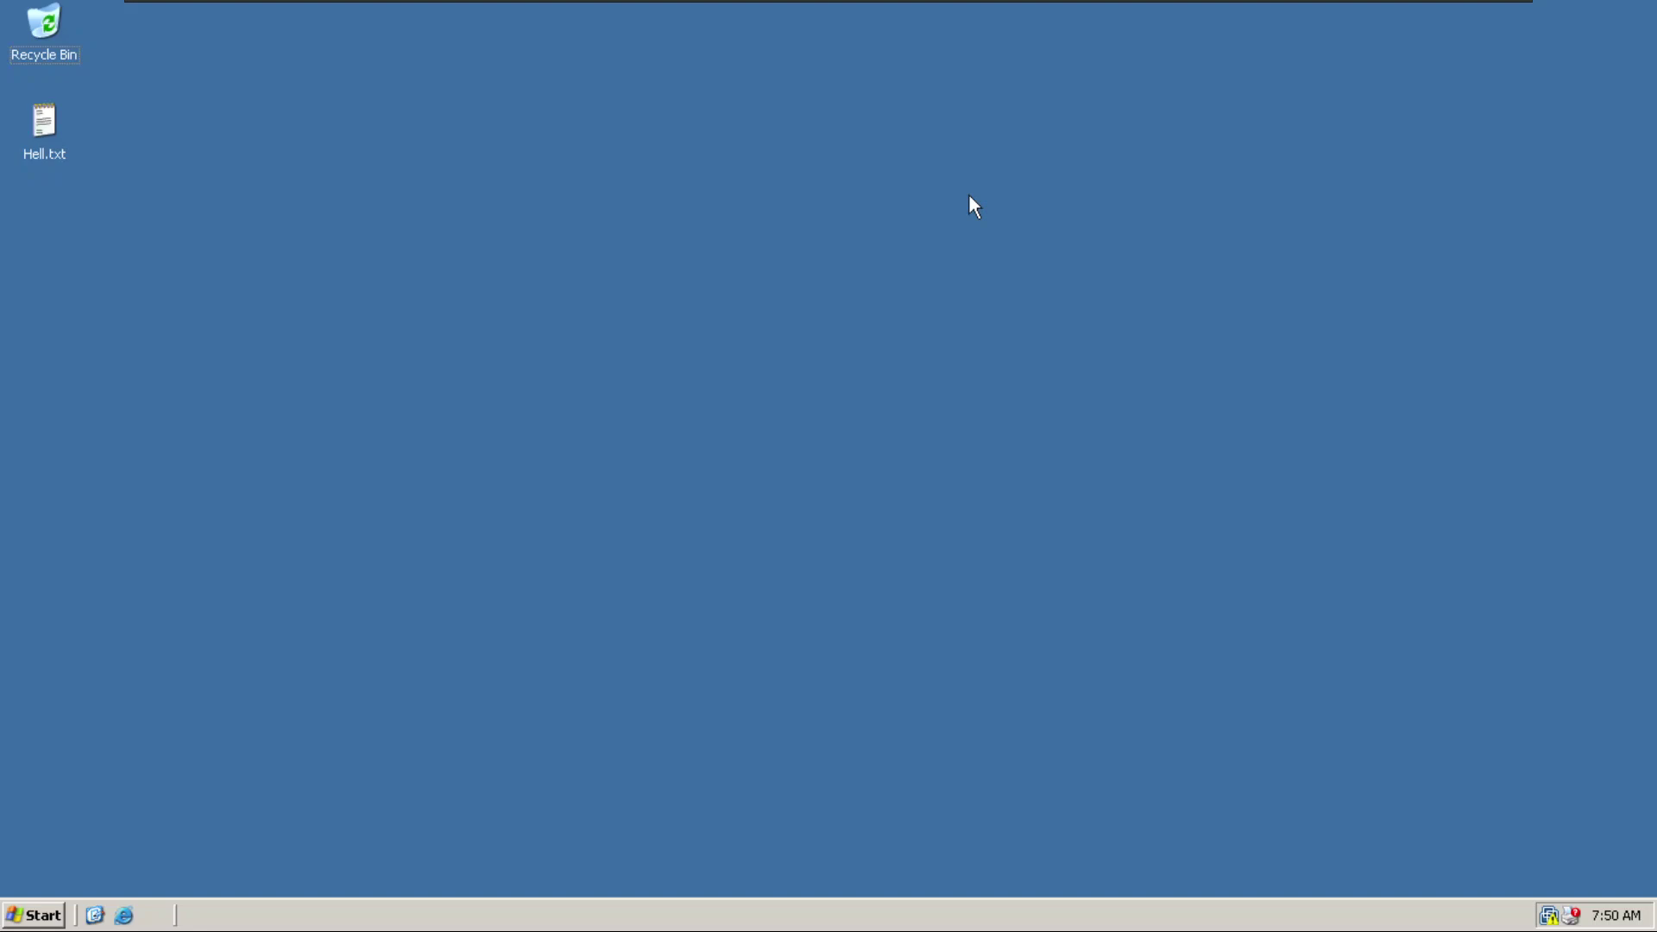
# Open the Help and Support Center.
pyautogui.press('super')
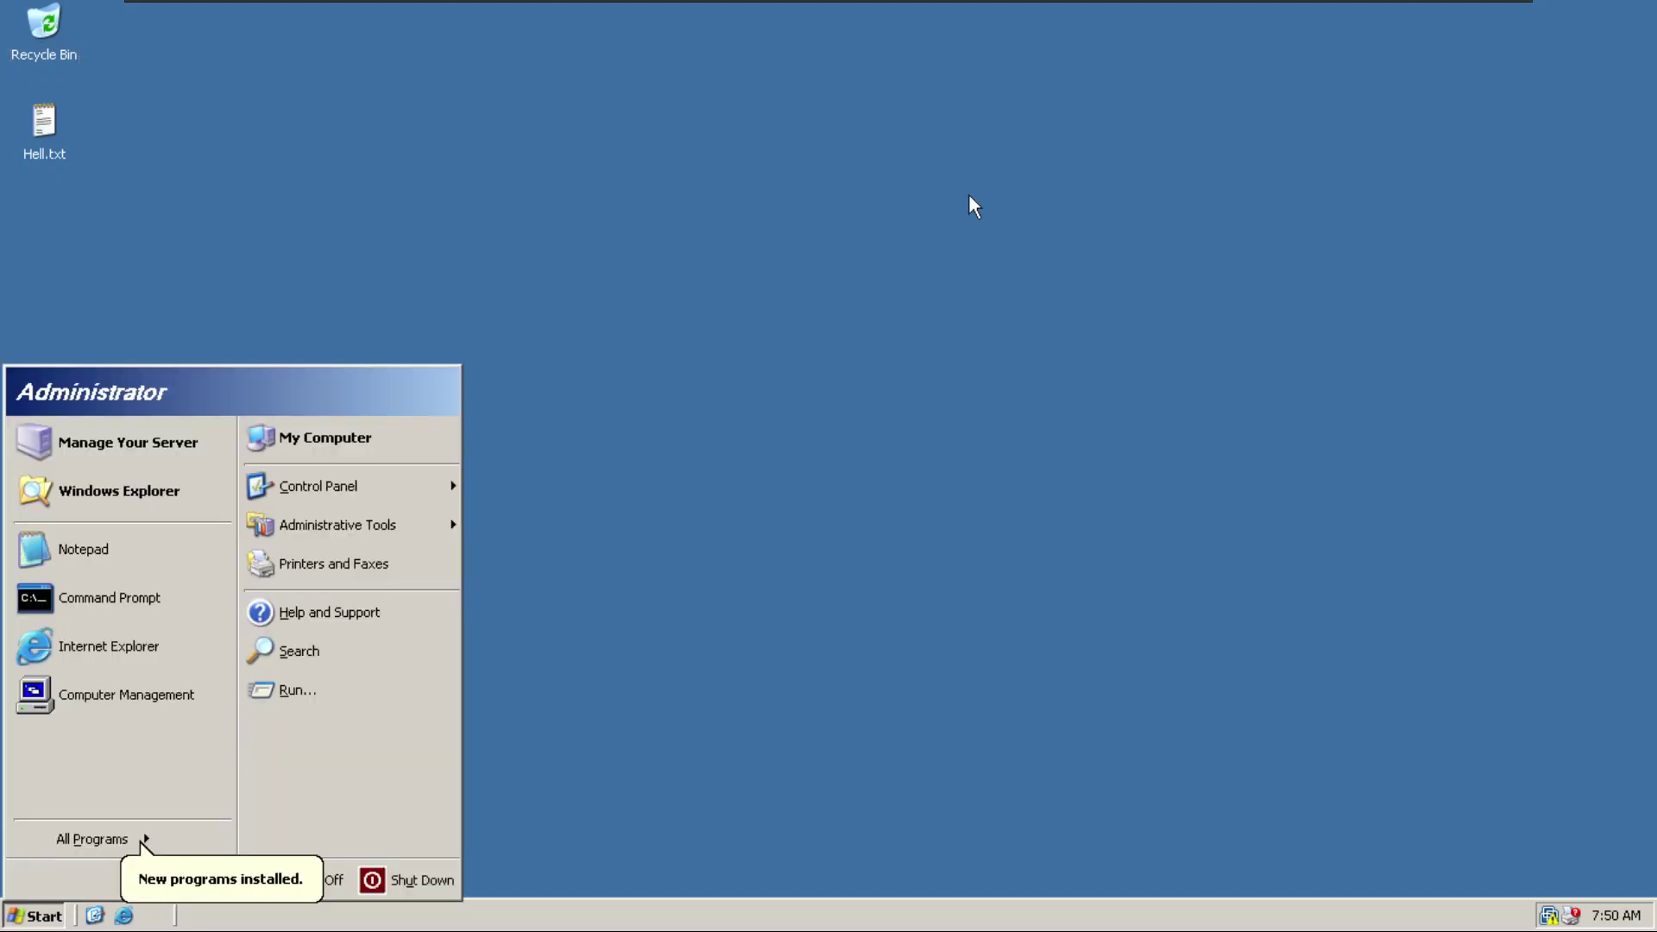
pyautogui.click(304, 615)
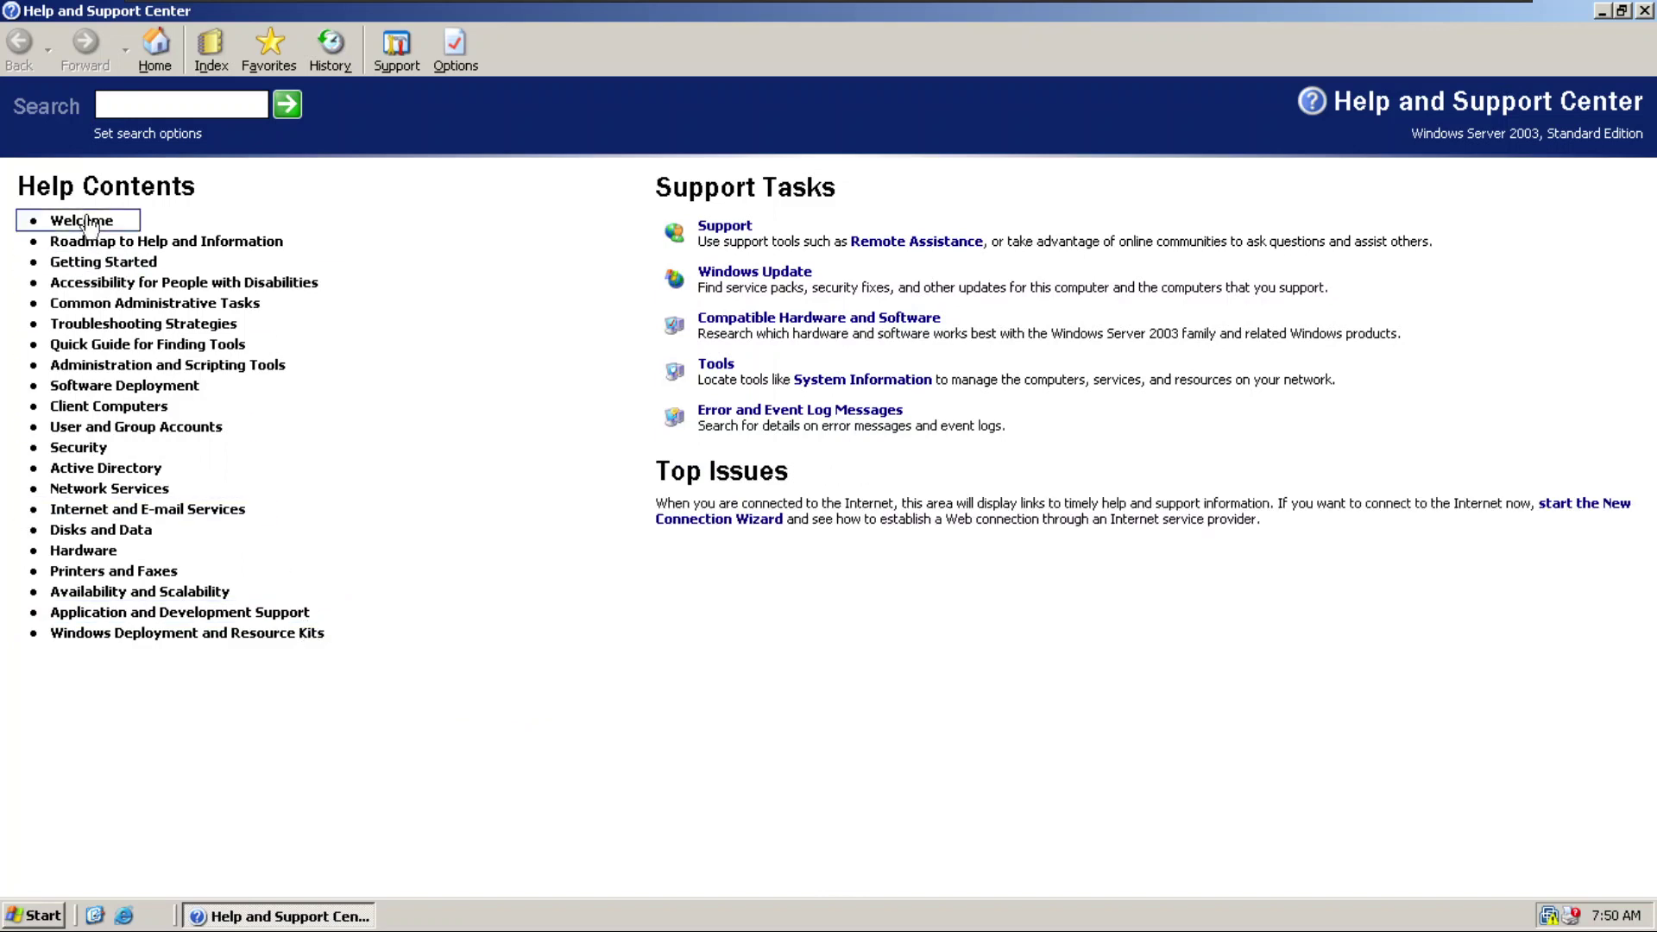
pyautogui.hotkey('alt', 'Tab')
pyautogui.hotkey('alt', 'shift', 'Tab')
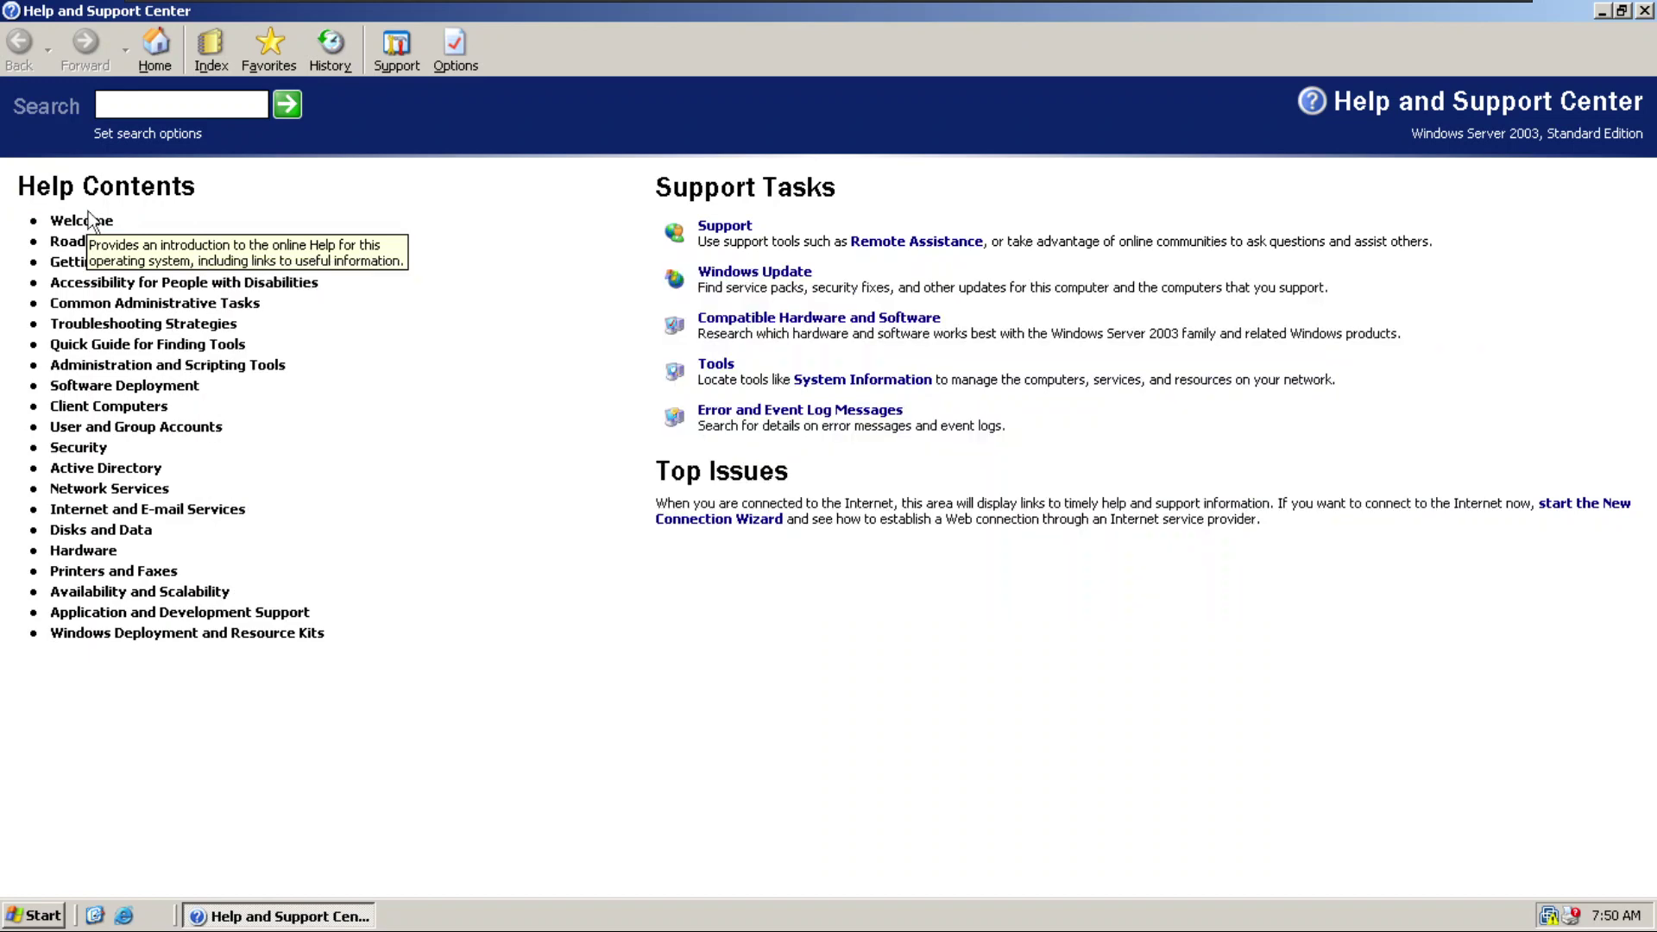
# Look through the Roadmap to help and information from the Welcome topic, including who should use the resources and the MSDN page.
pyautogui.click(51, 223)
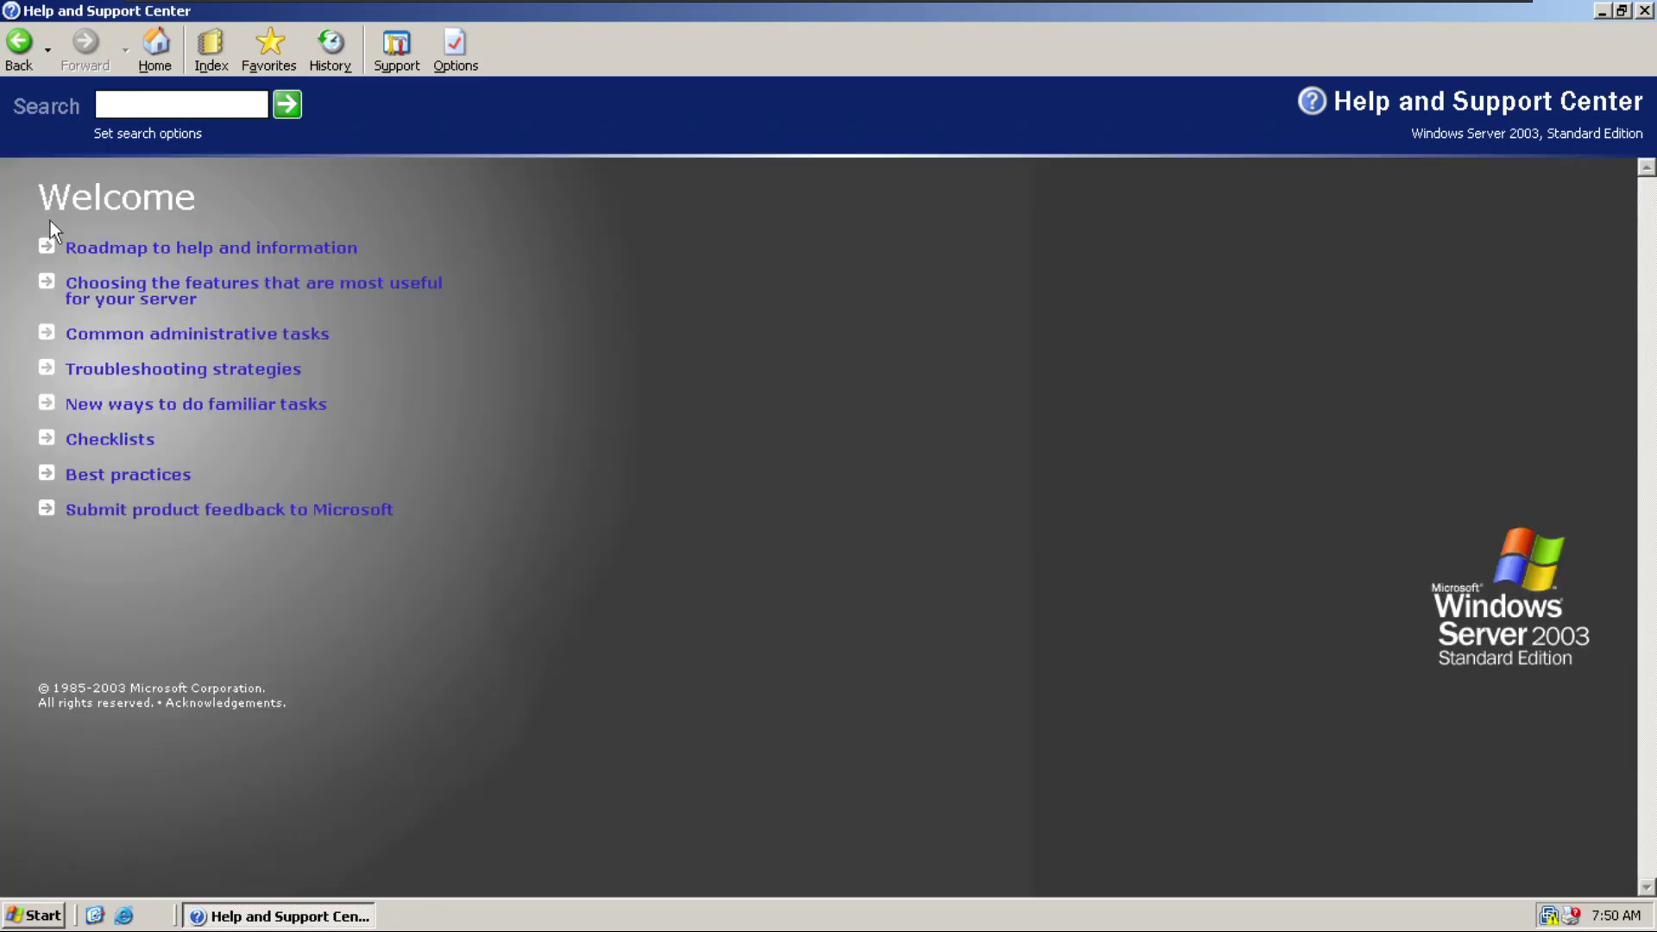
pyautogui.click(105, 250)
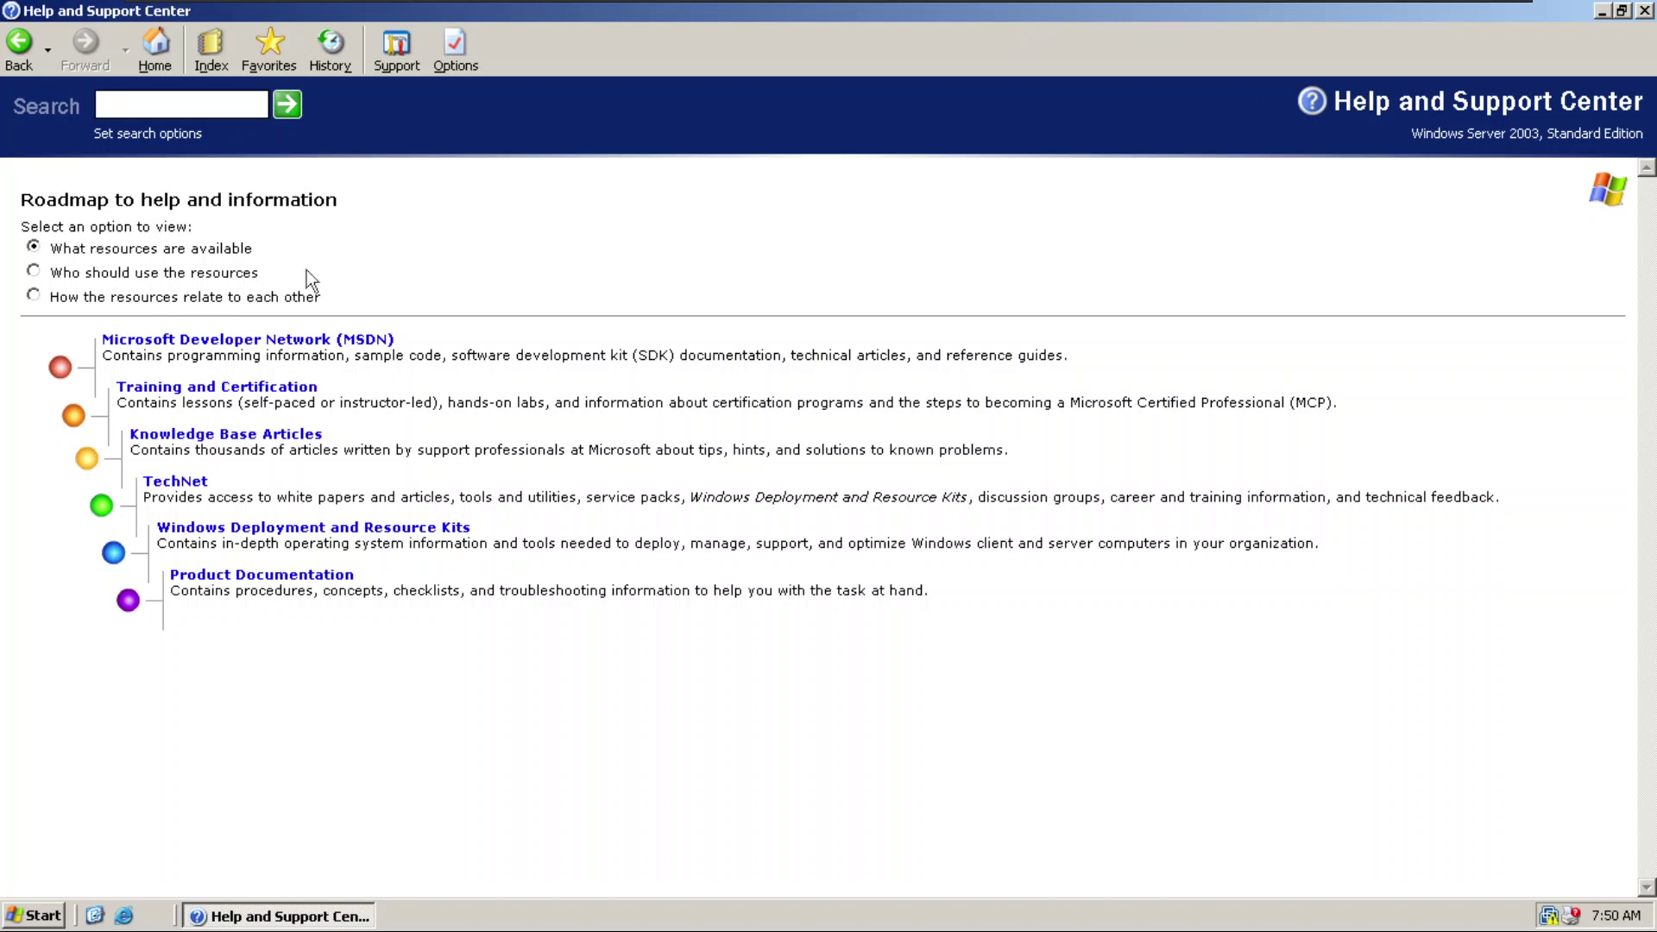
pyautogui.click(146, 275)
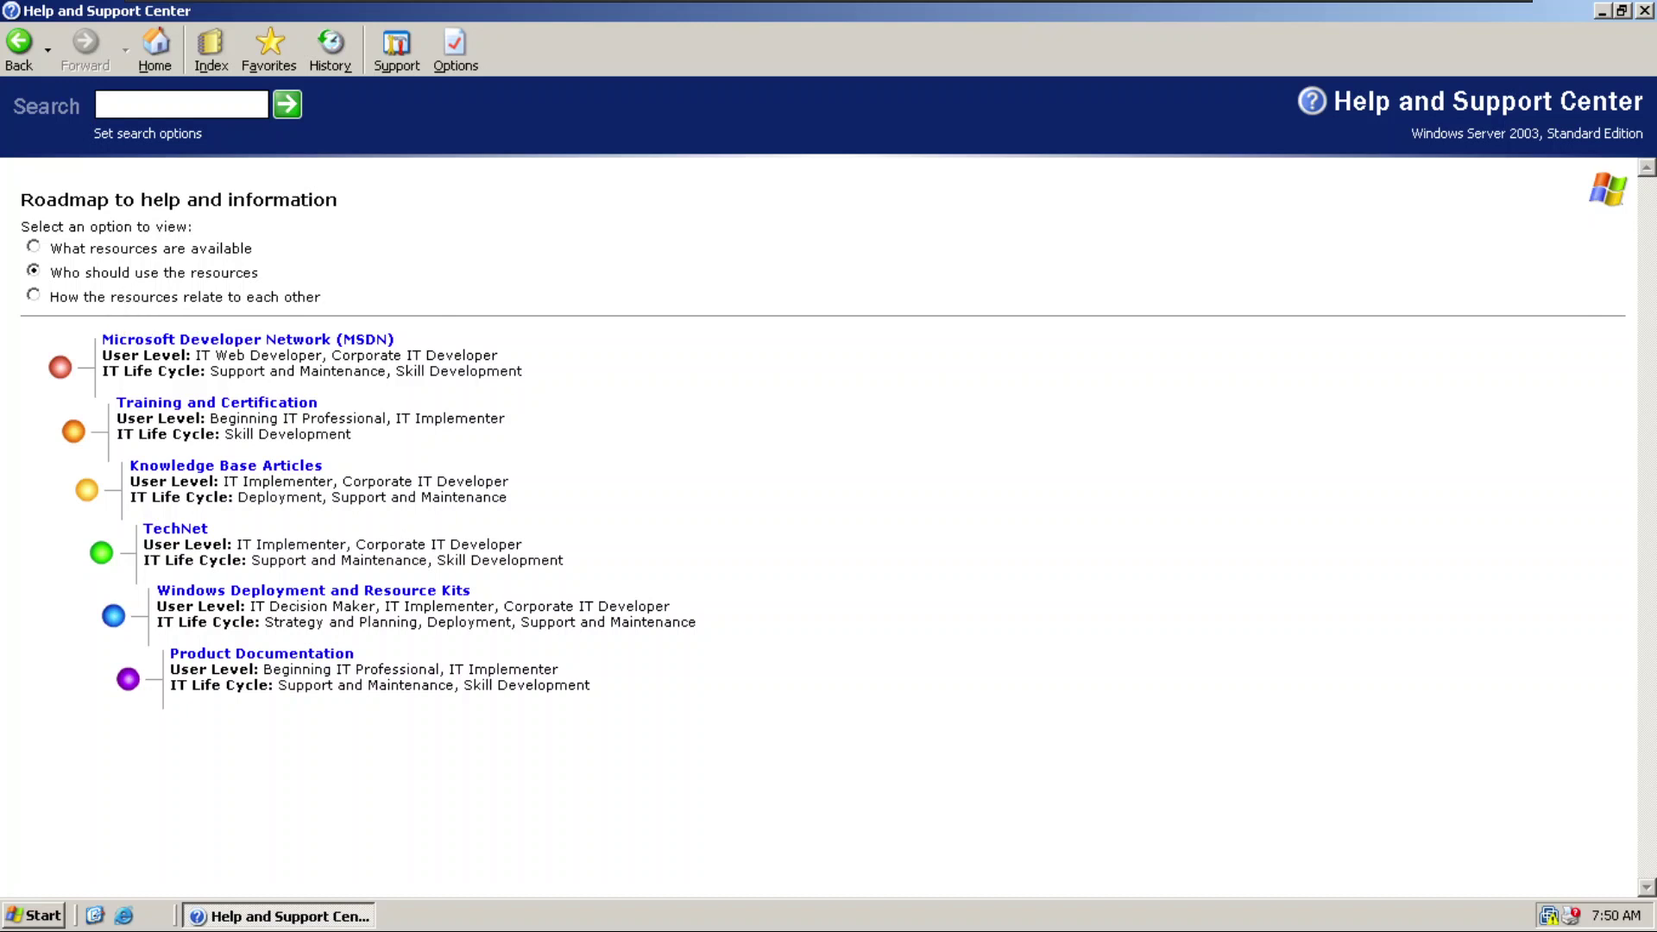
pyautogui.click(152, 344)
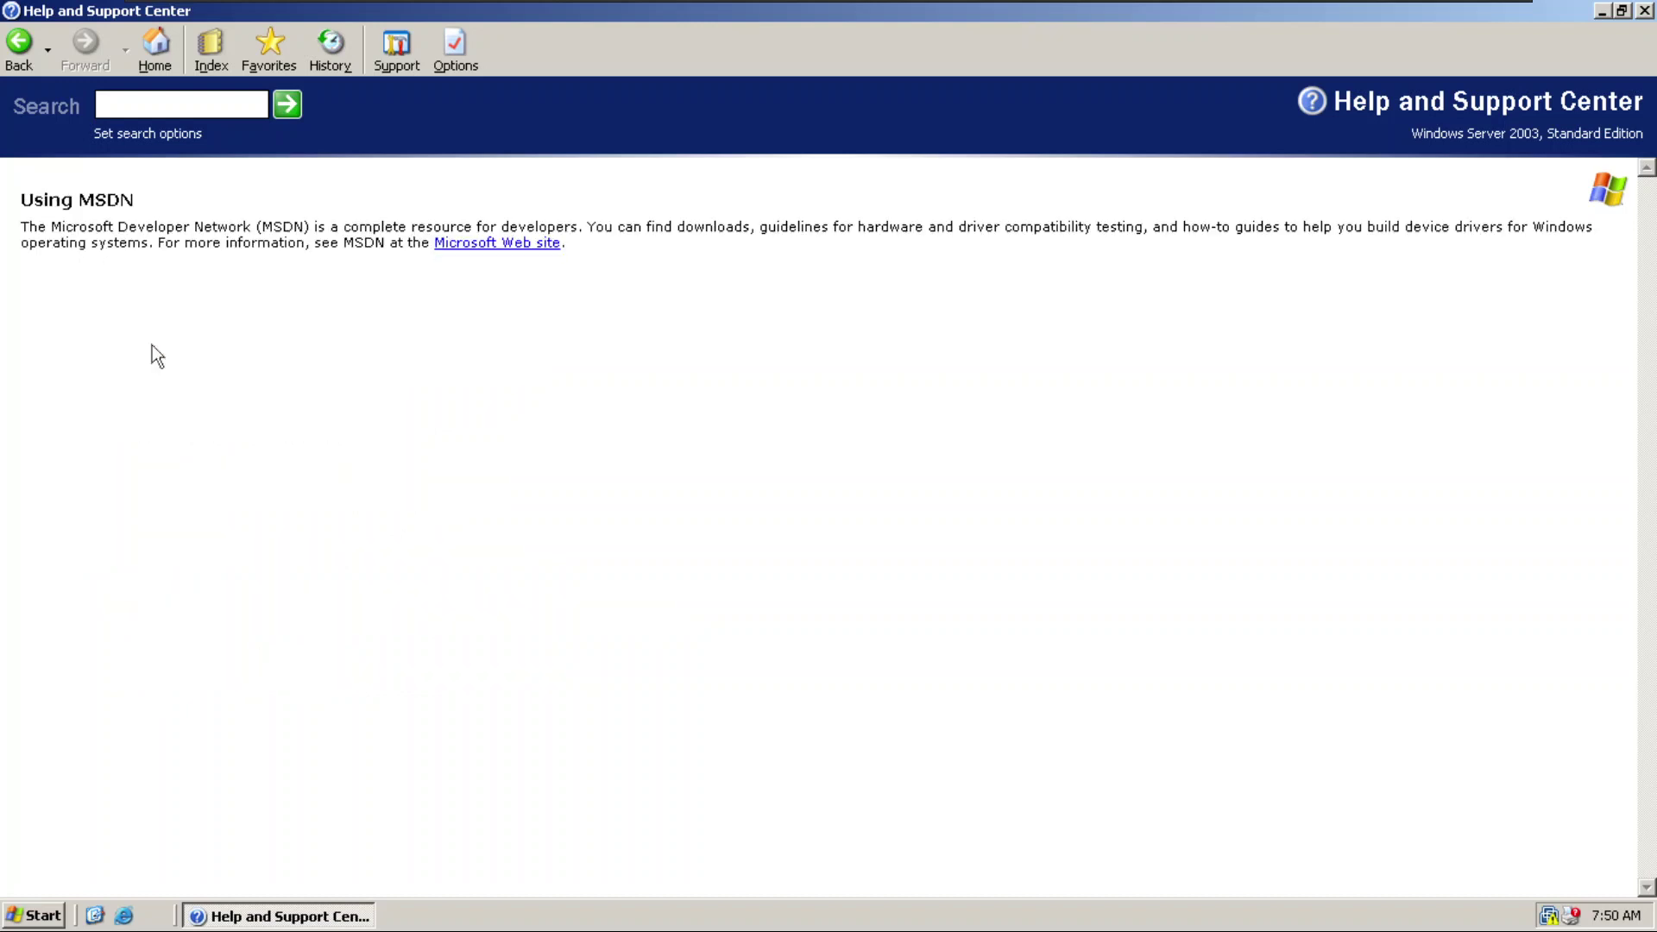
pyautogui.click(19, 43)
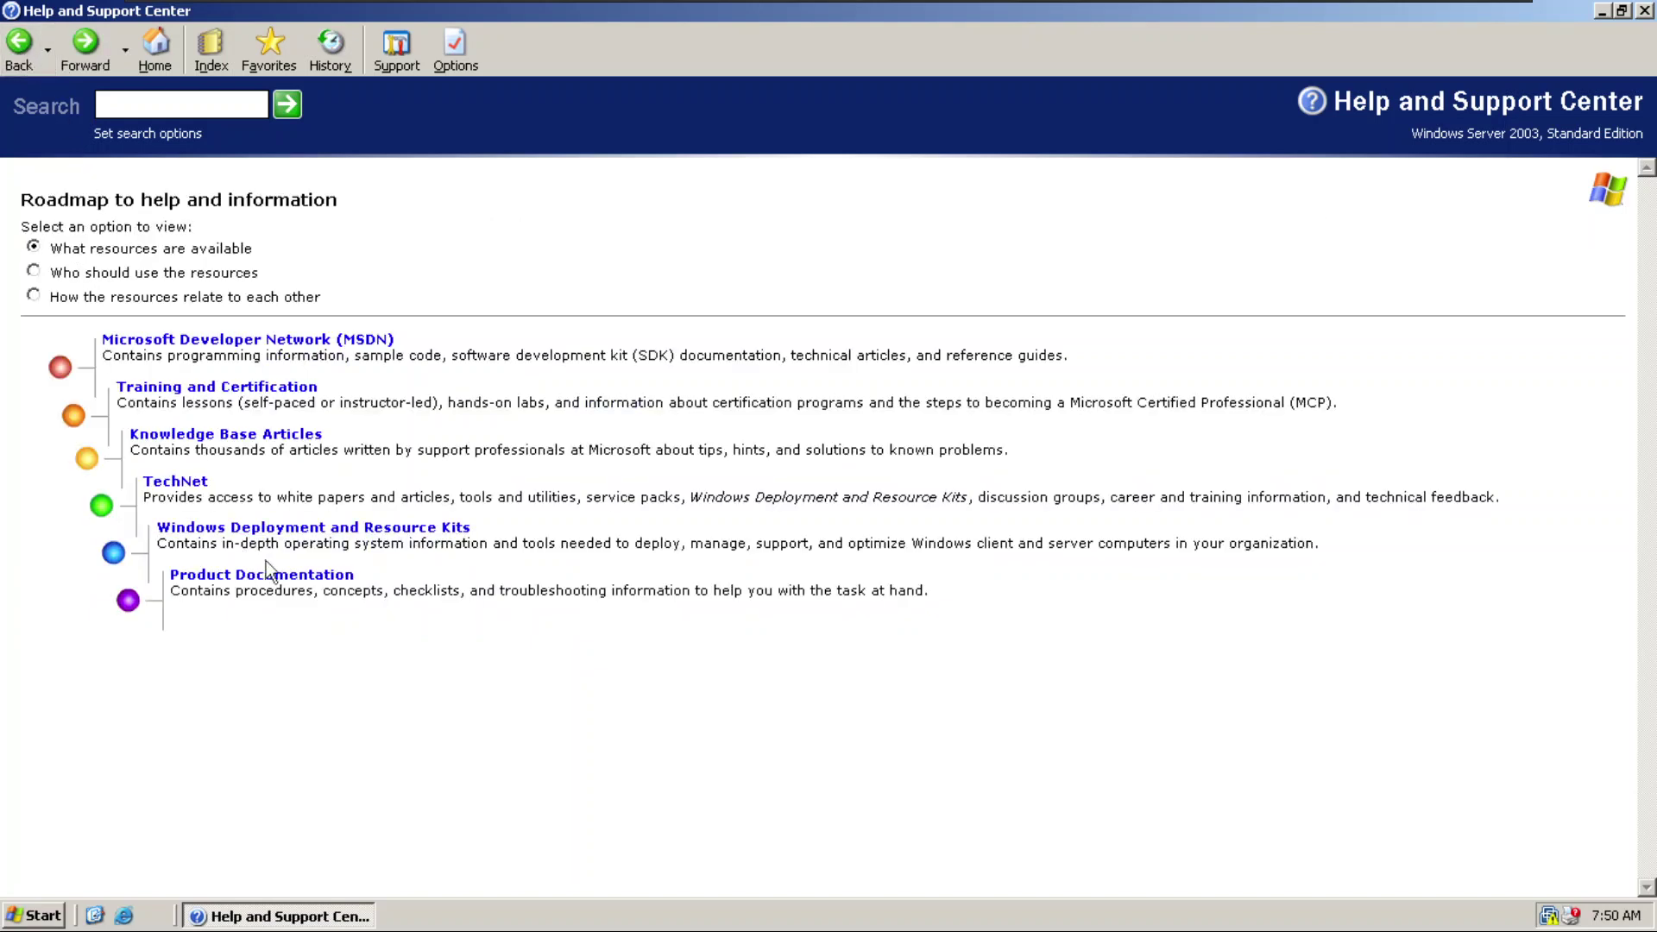
pyautogui.click(324, 576)
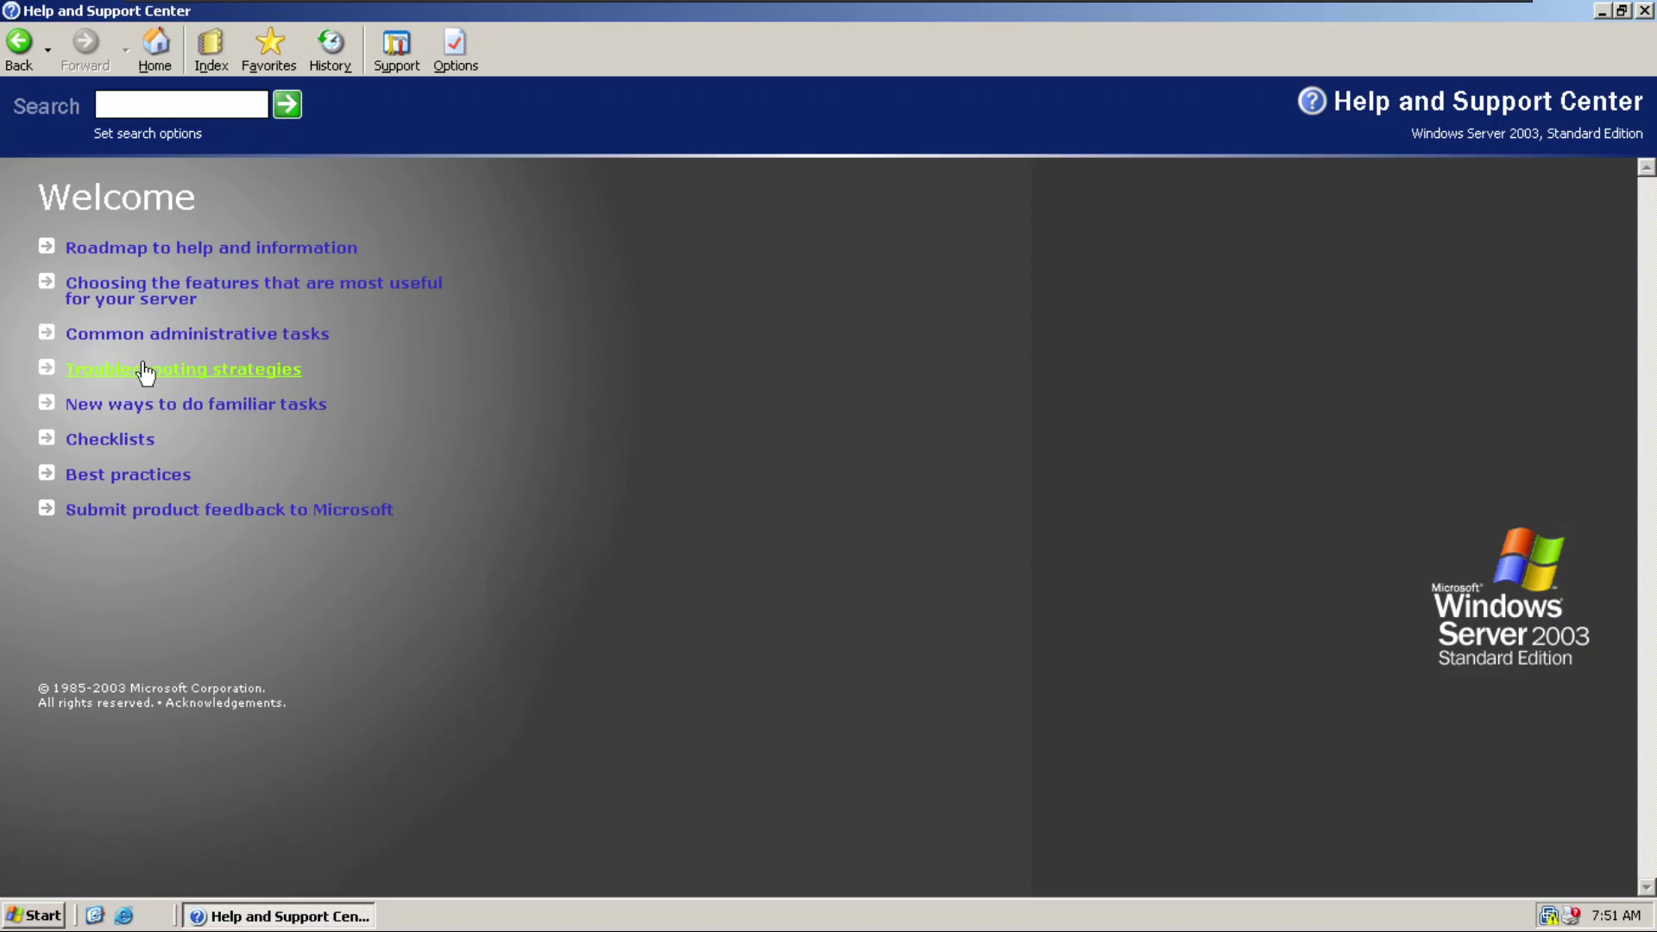
# Read the Managing disks and volumes article under Common administrative tasks, expanding the Disk Management location for formatting a basic volume.
pyautogui.click(157, 337)
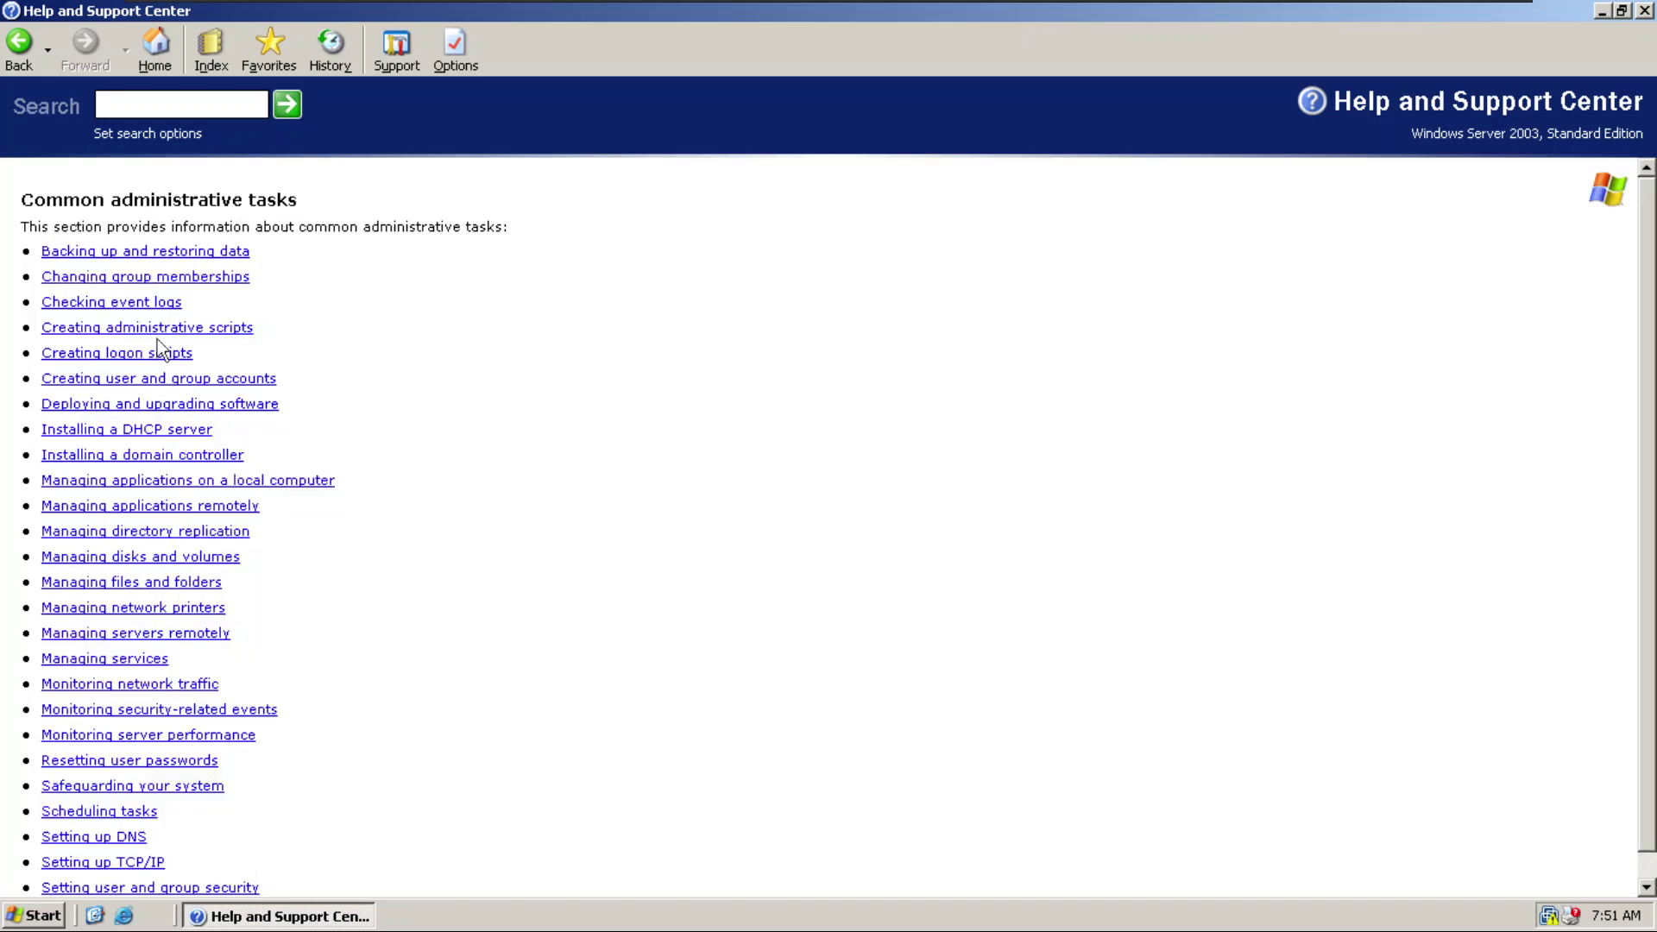
pyautogui.click(181, 557)
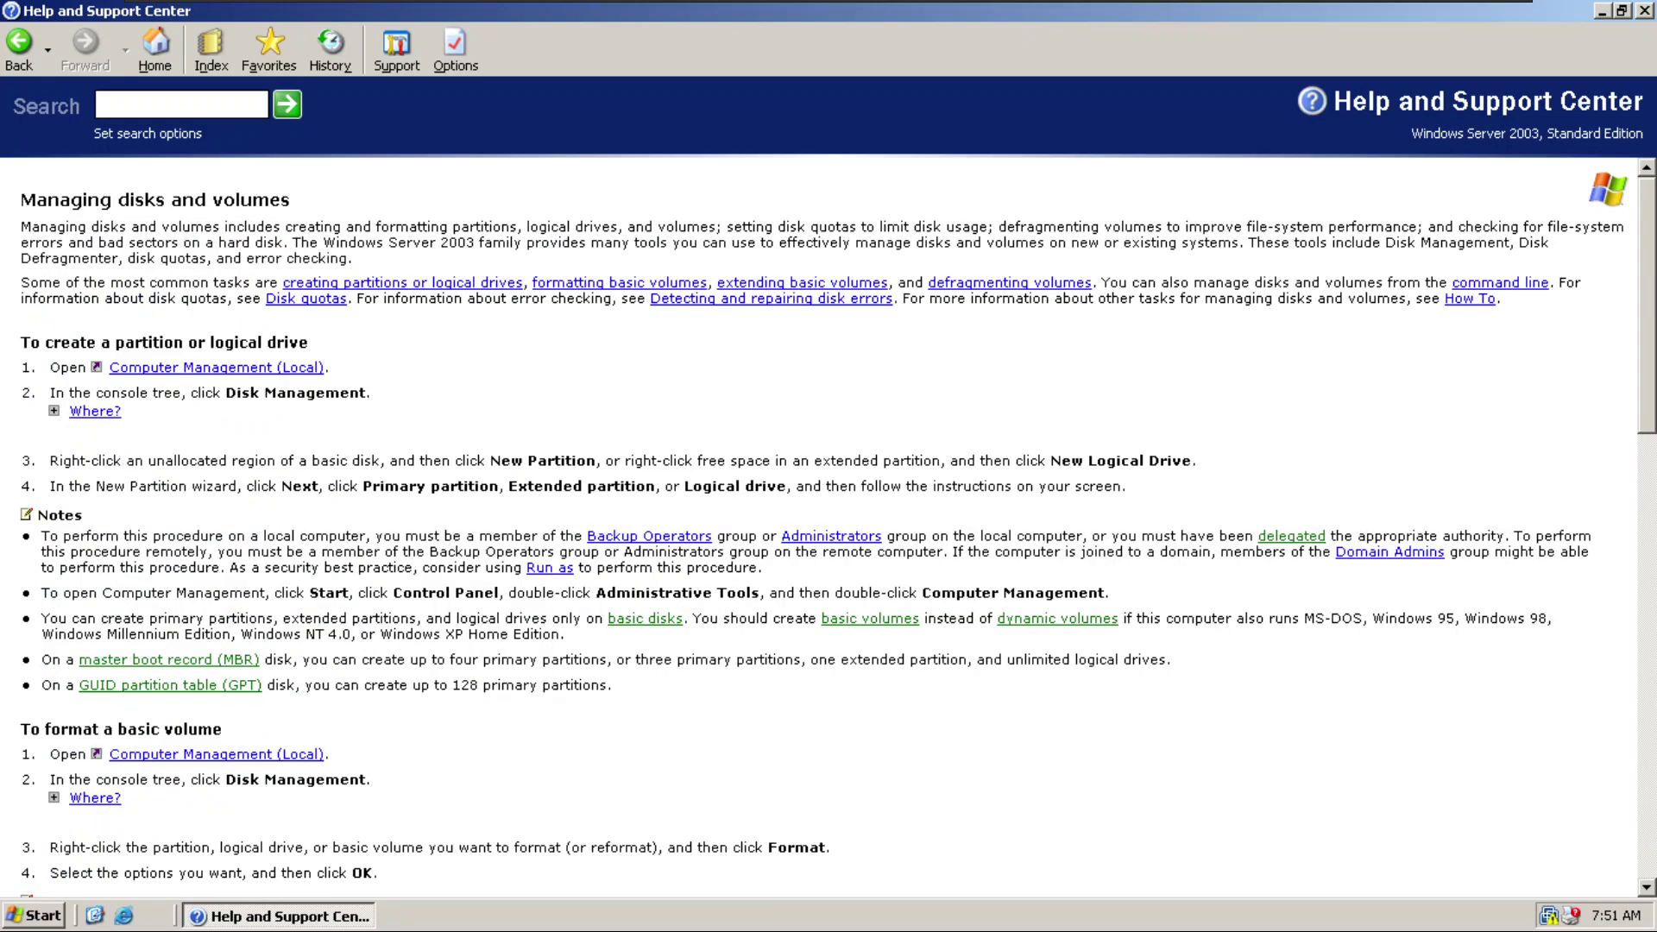
pyautogui.click(455, 52)
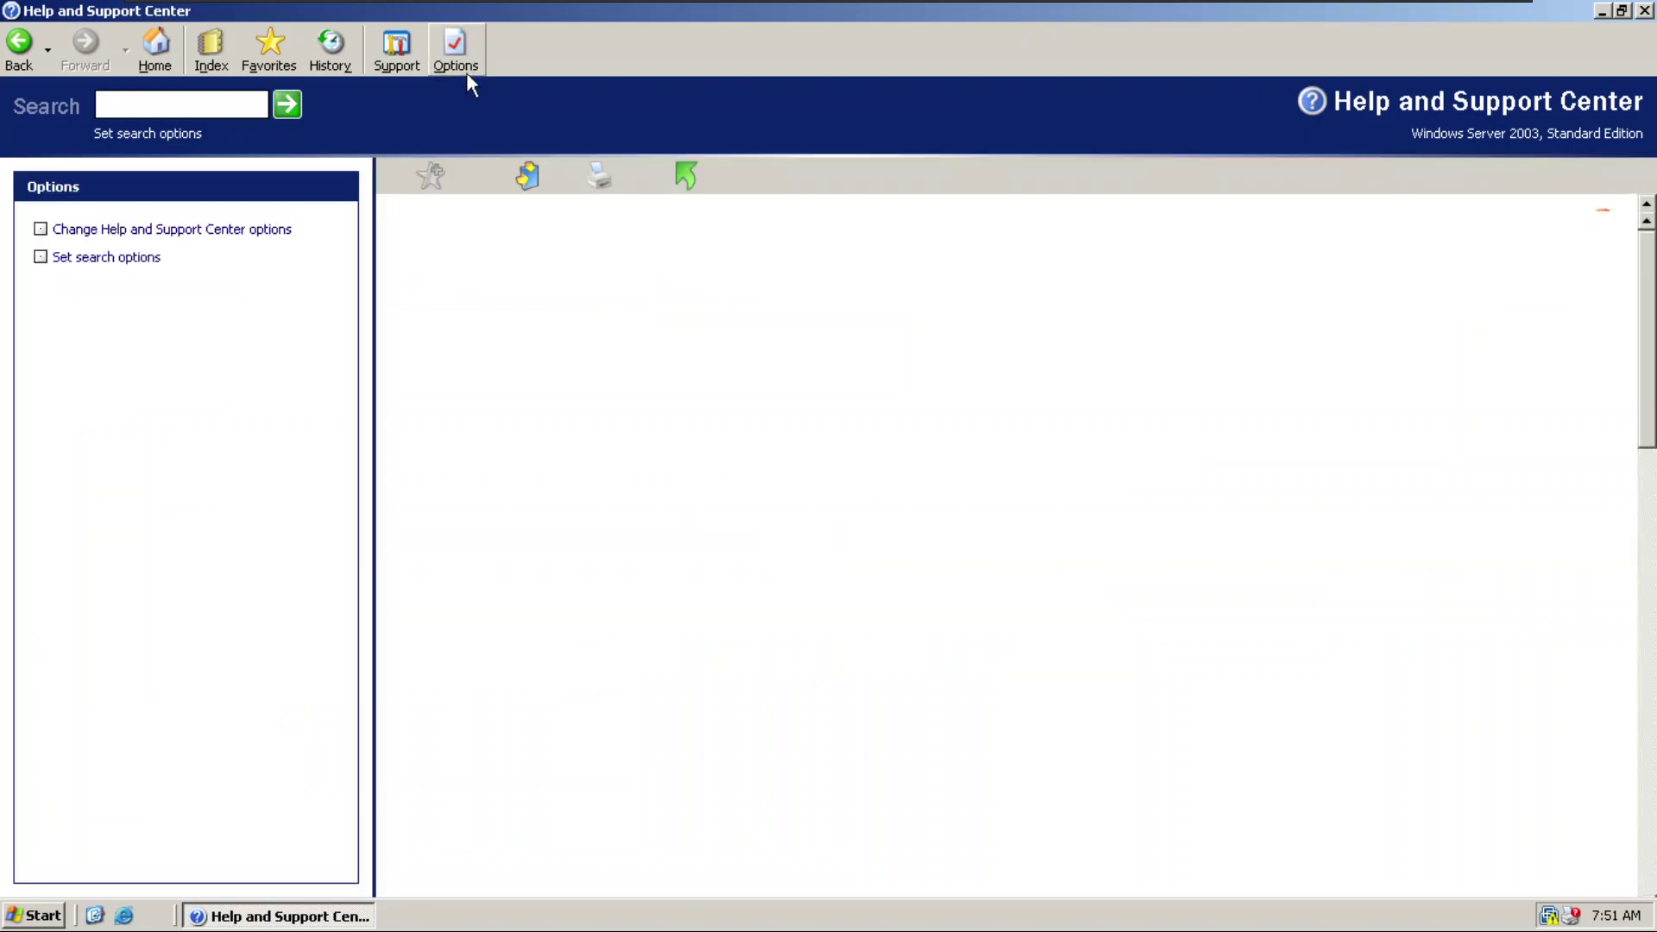
pyautogui.click(19, 52)
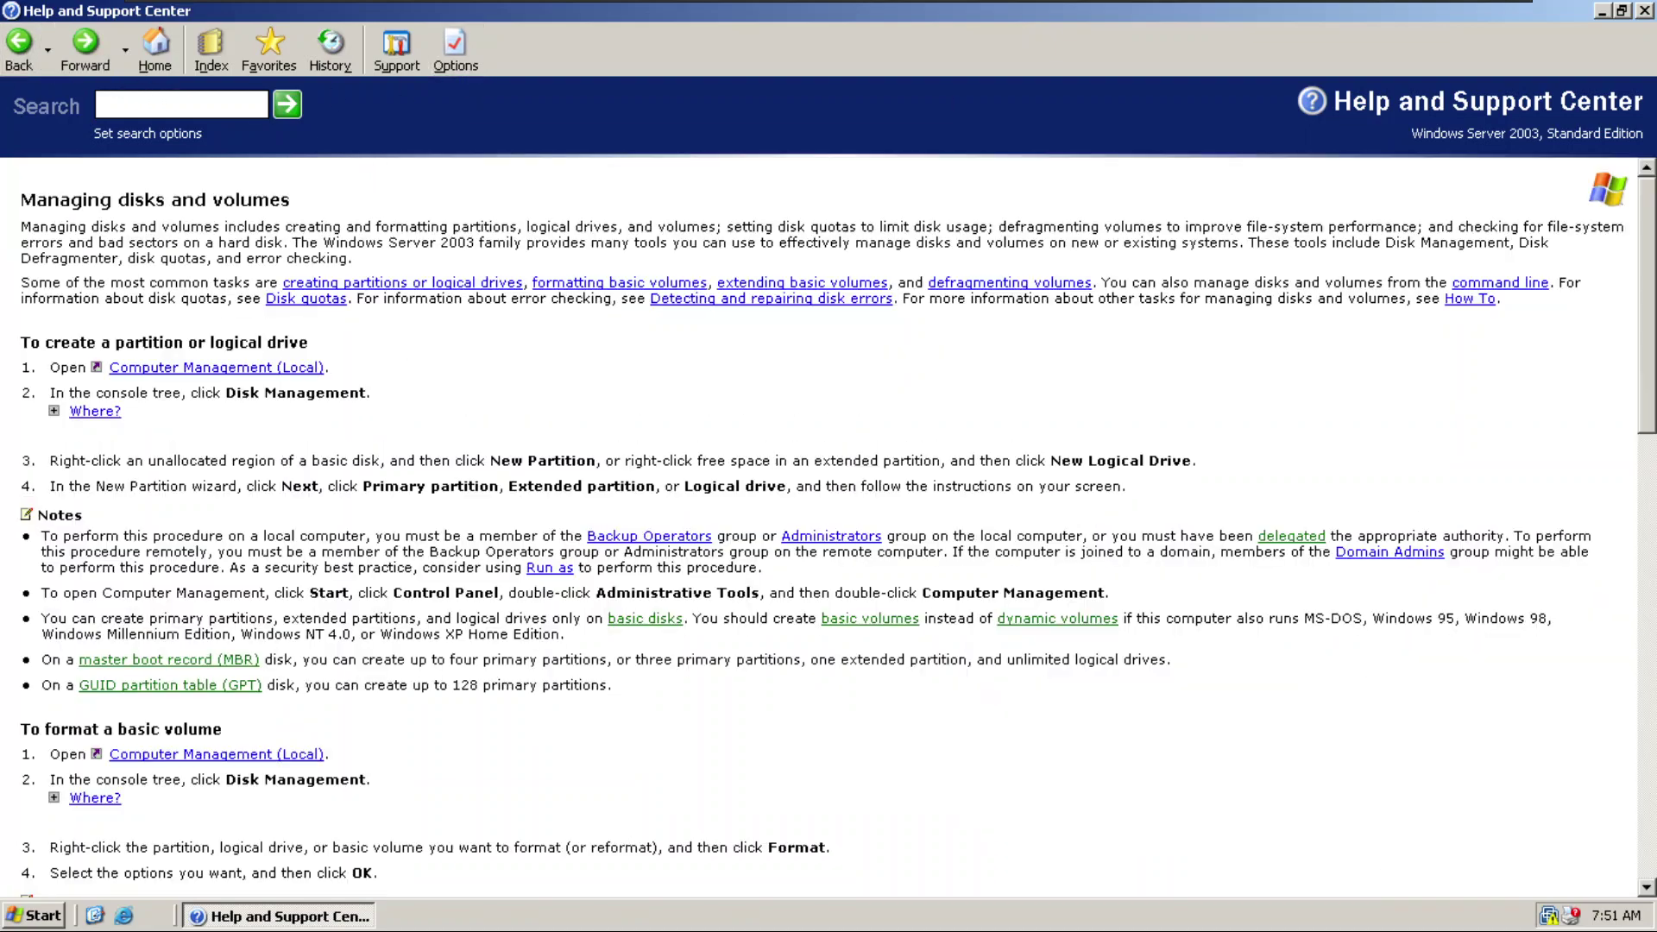
pyautogui.scroll(-5, 604, 457)
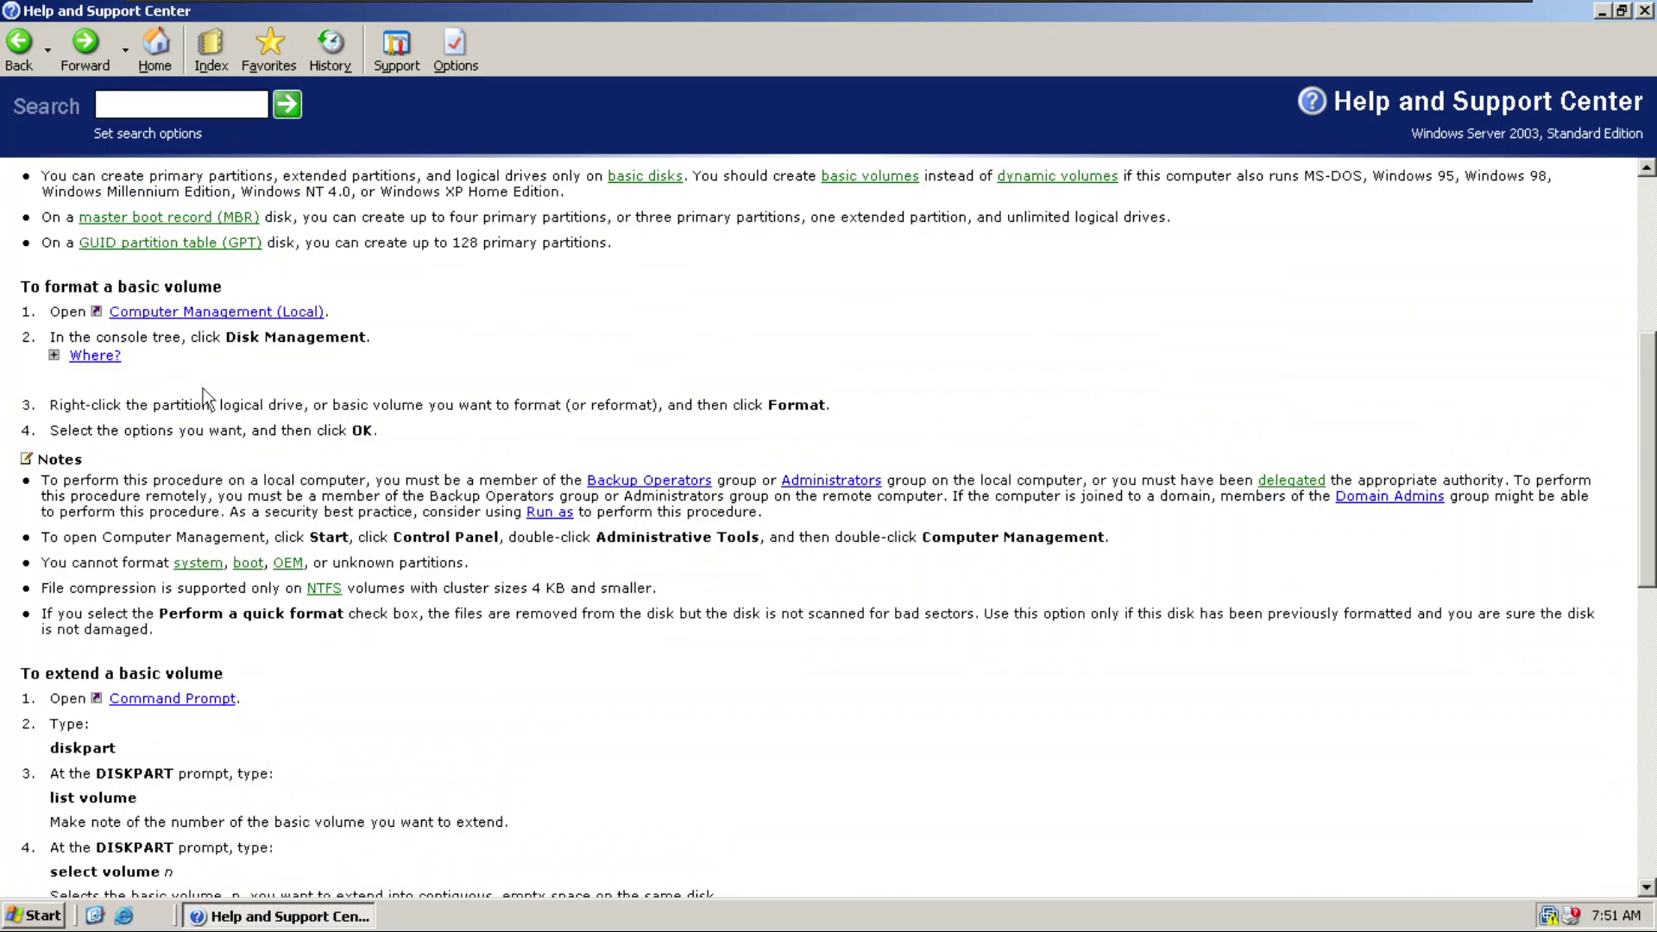
pyautogui.click(107, 357)
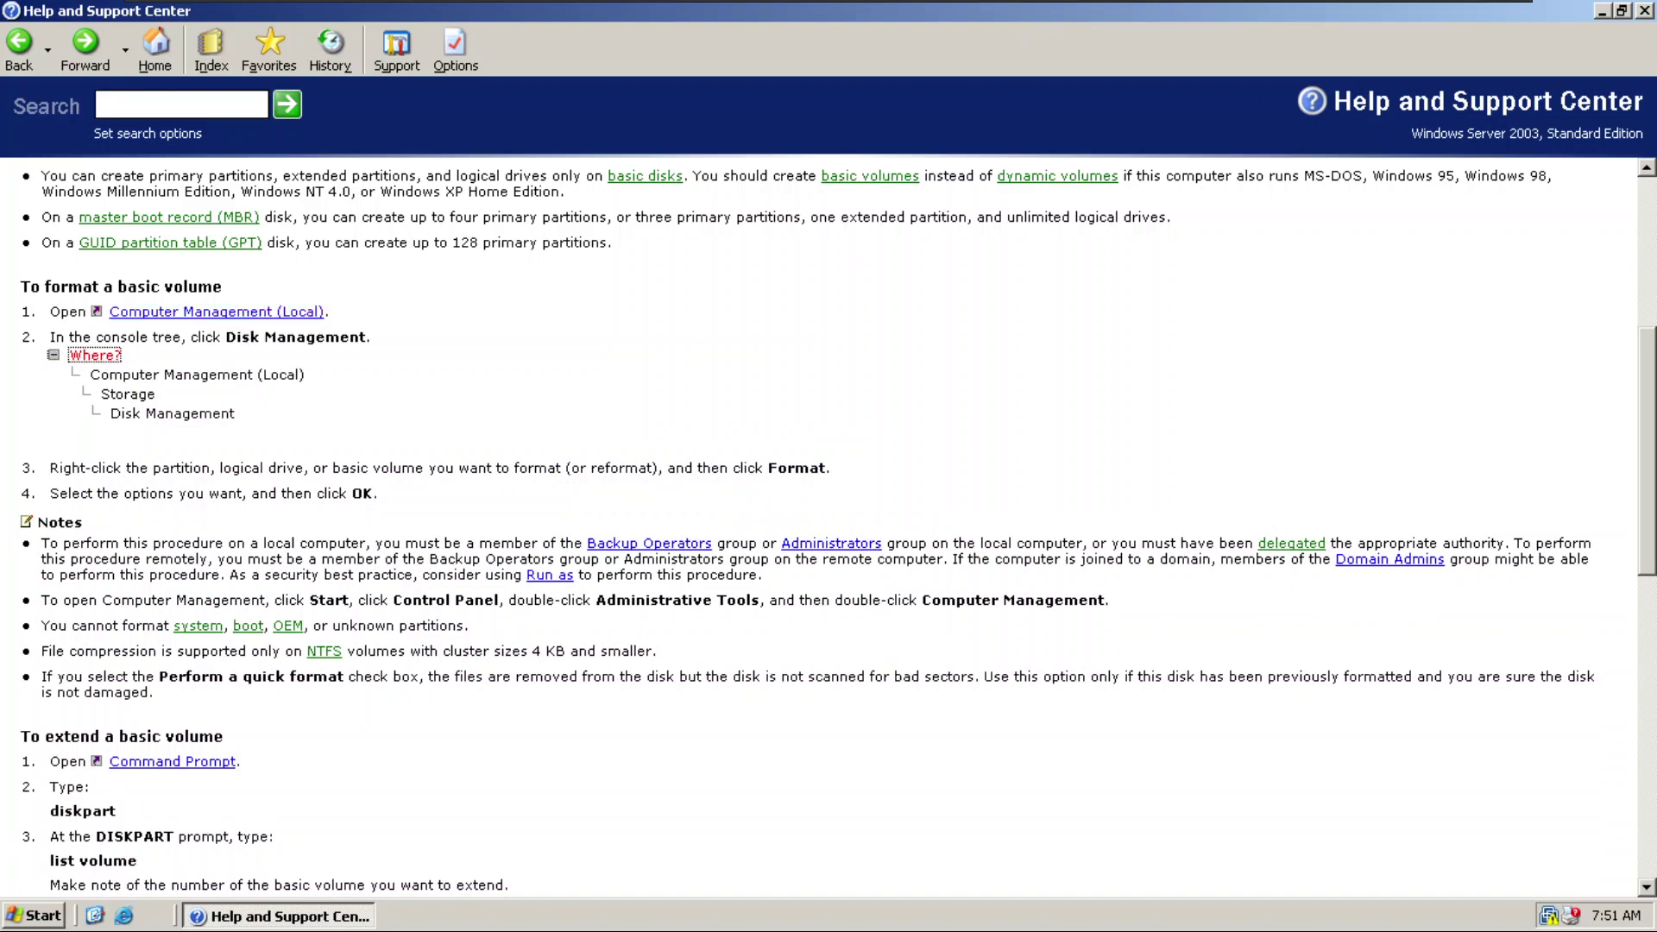
# Review the rest of the Managing disks and volumes article, read Creating logon scripts, and close the Help and Support Center.
pyautogui.scroll(-10, 354, 501)
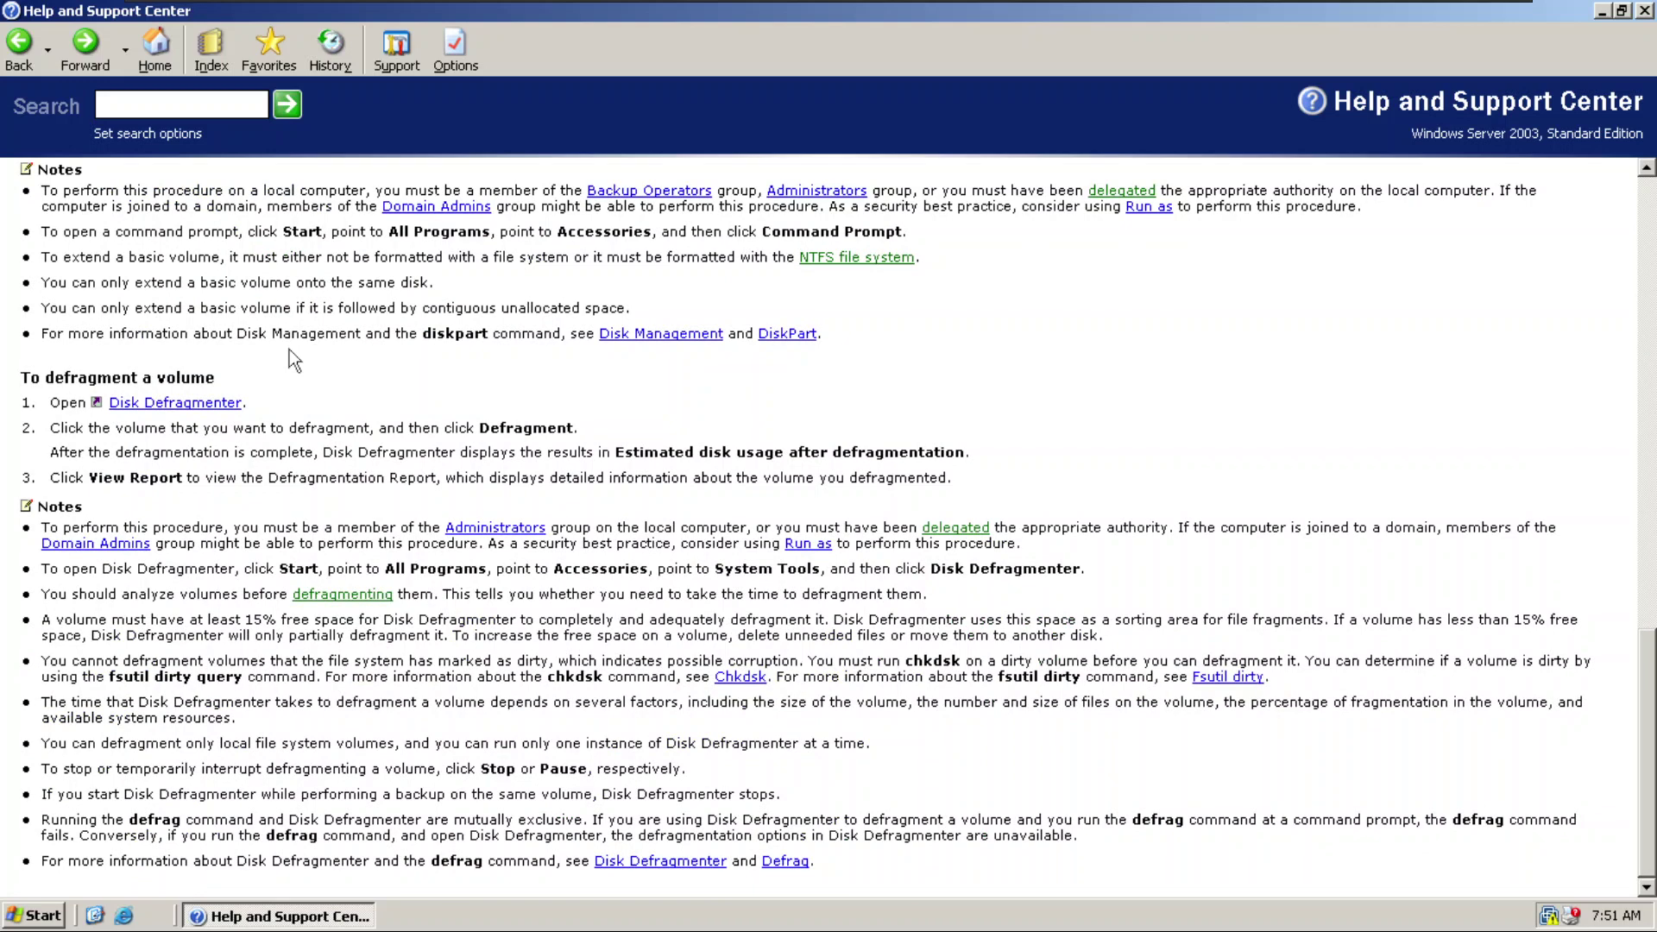
pyautogui.scroll(15, 288, 350)
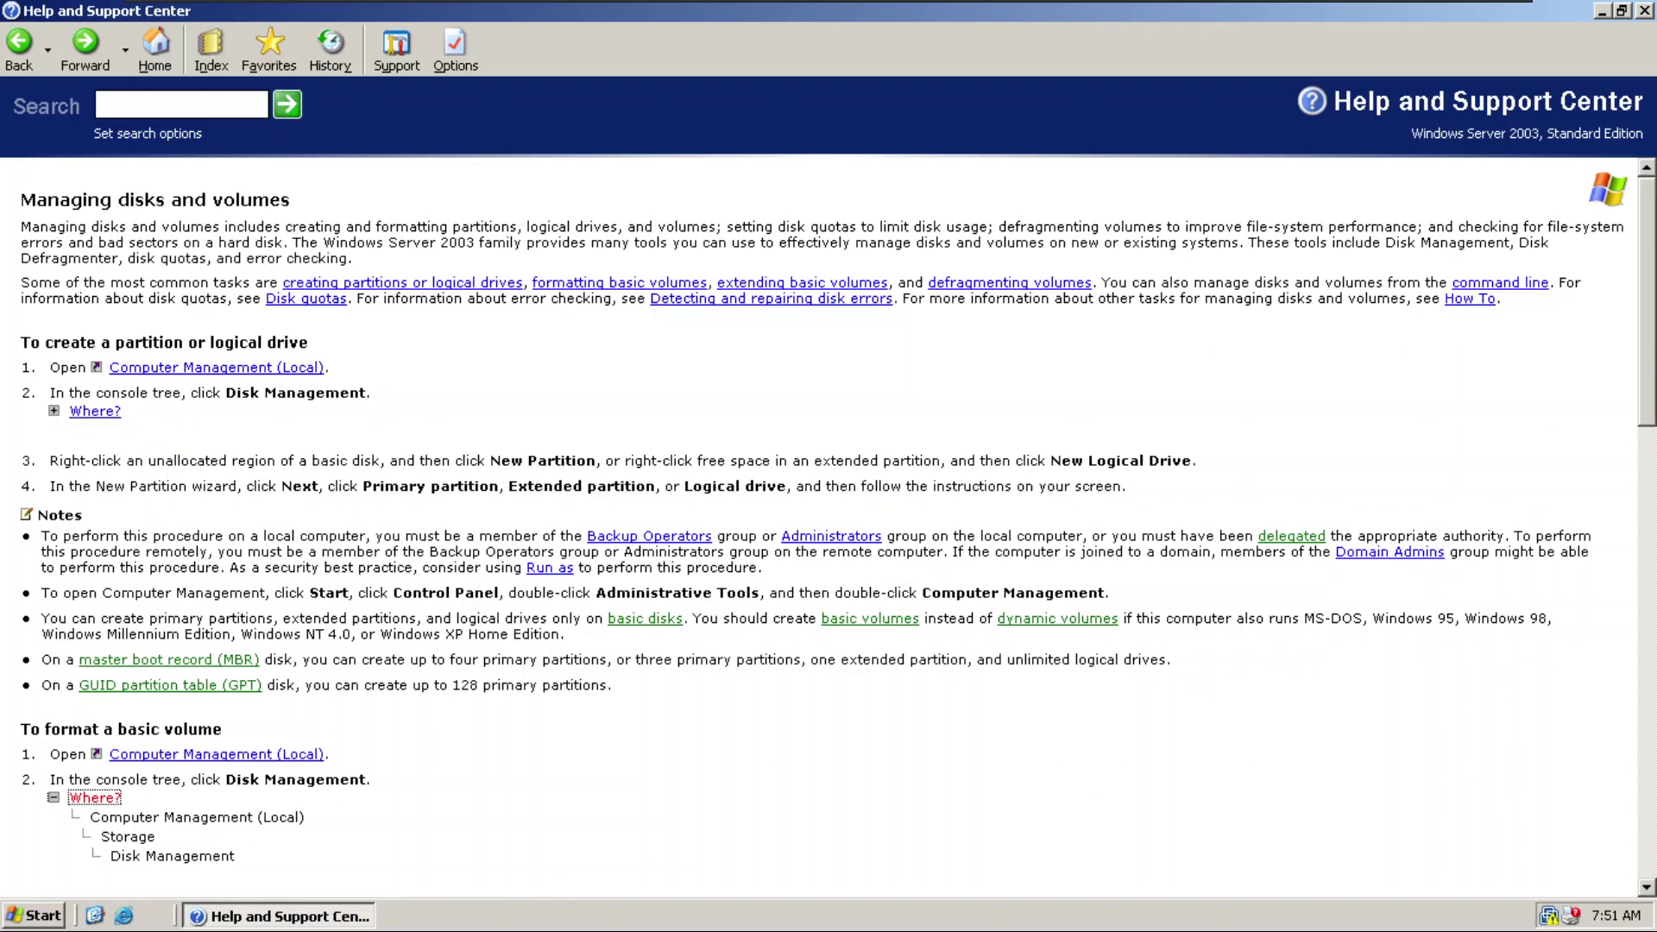
pyautogui.click(12, 58)
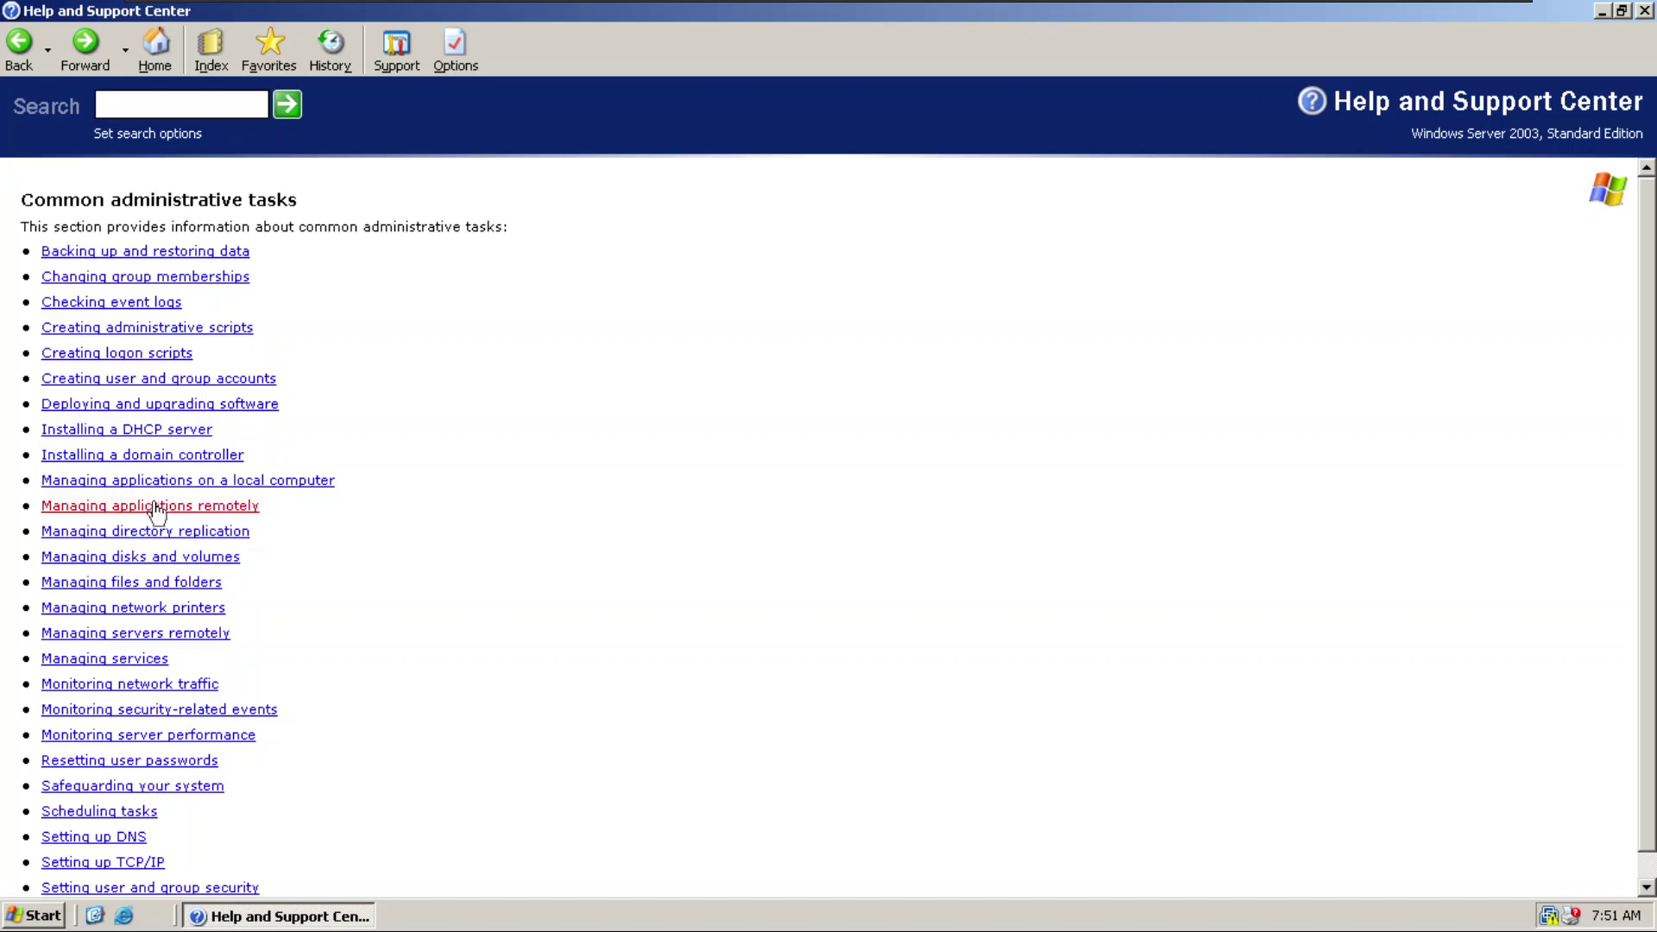
pyautogui.click(172, 354)
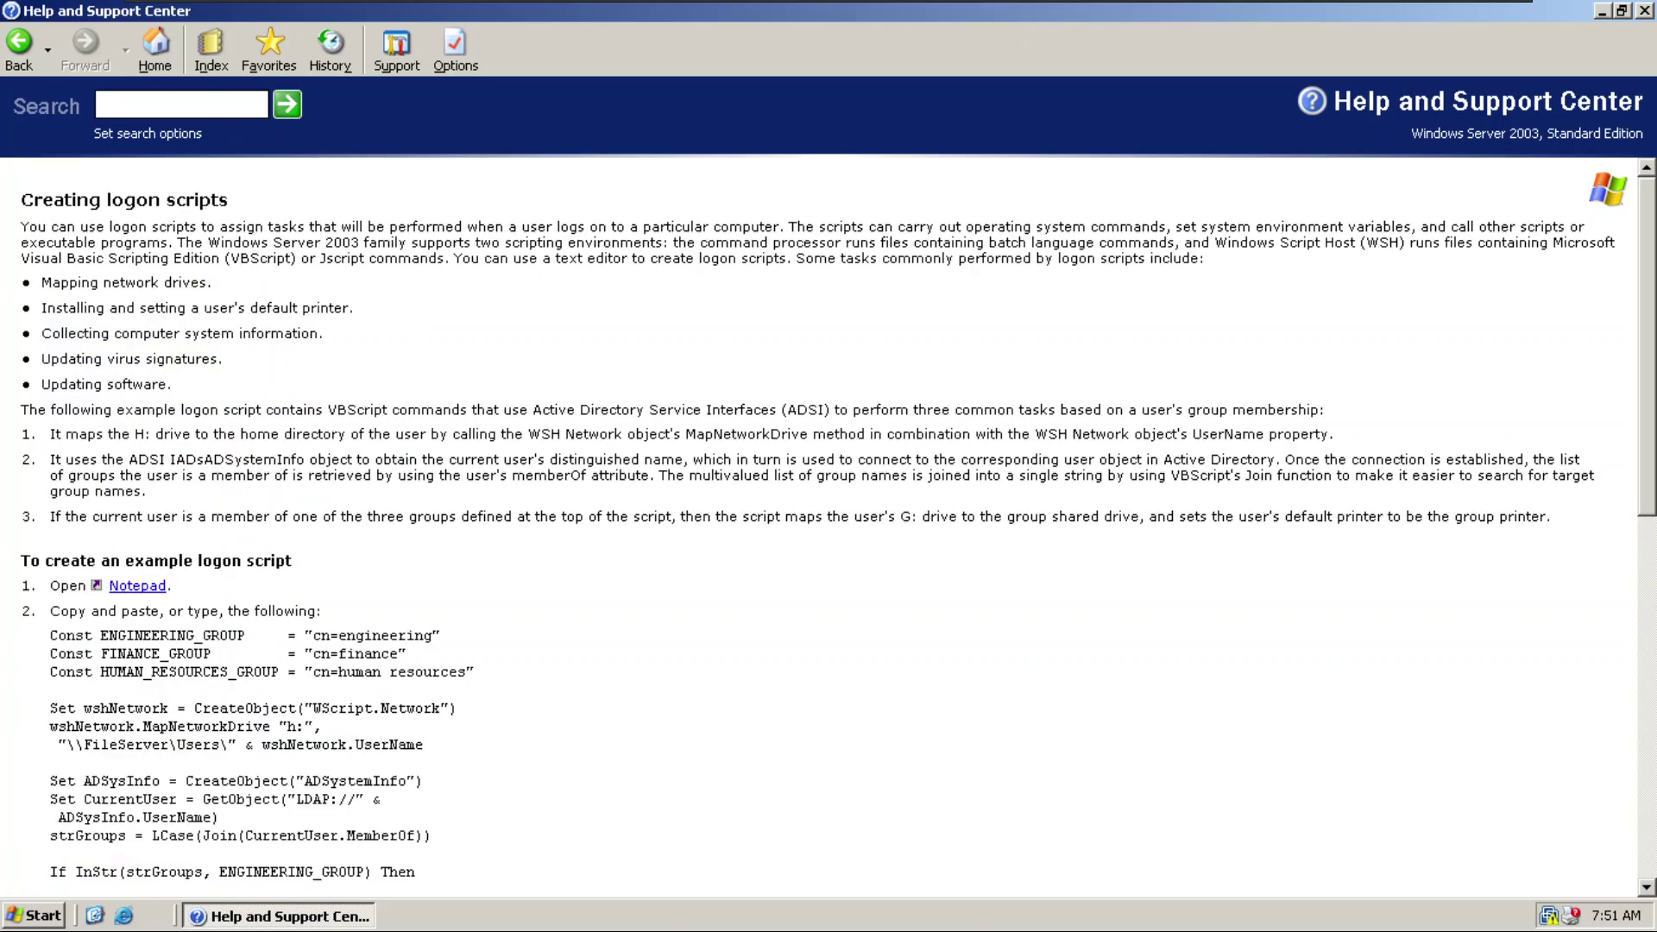
pyautogui.scroll(-15, 53, 716)
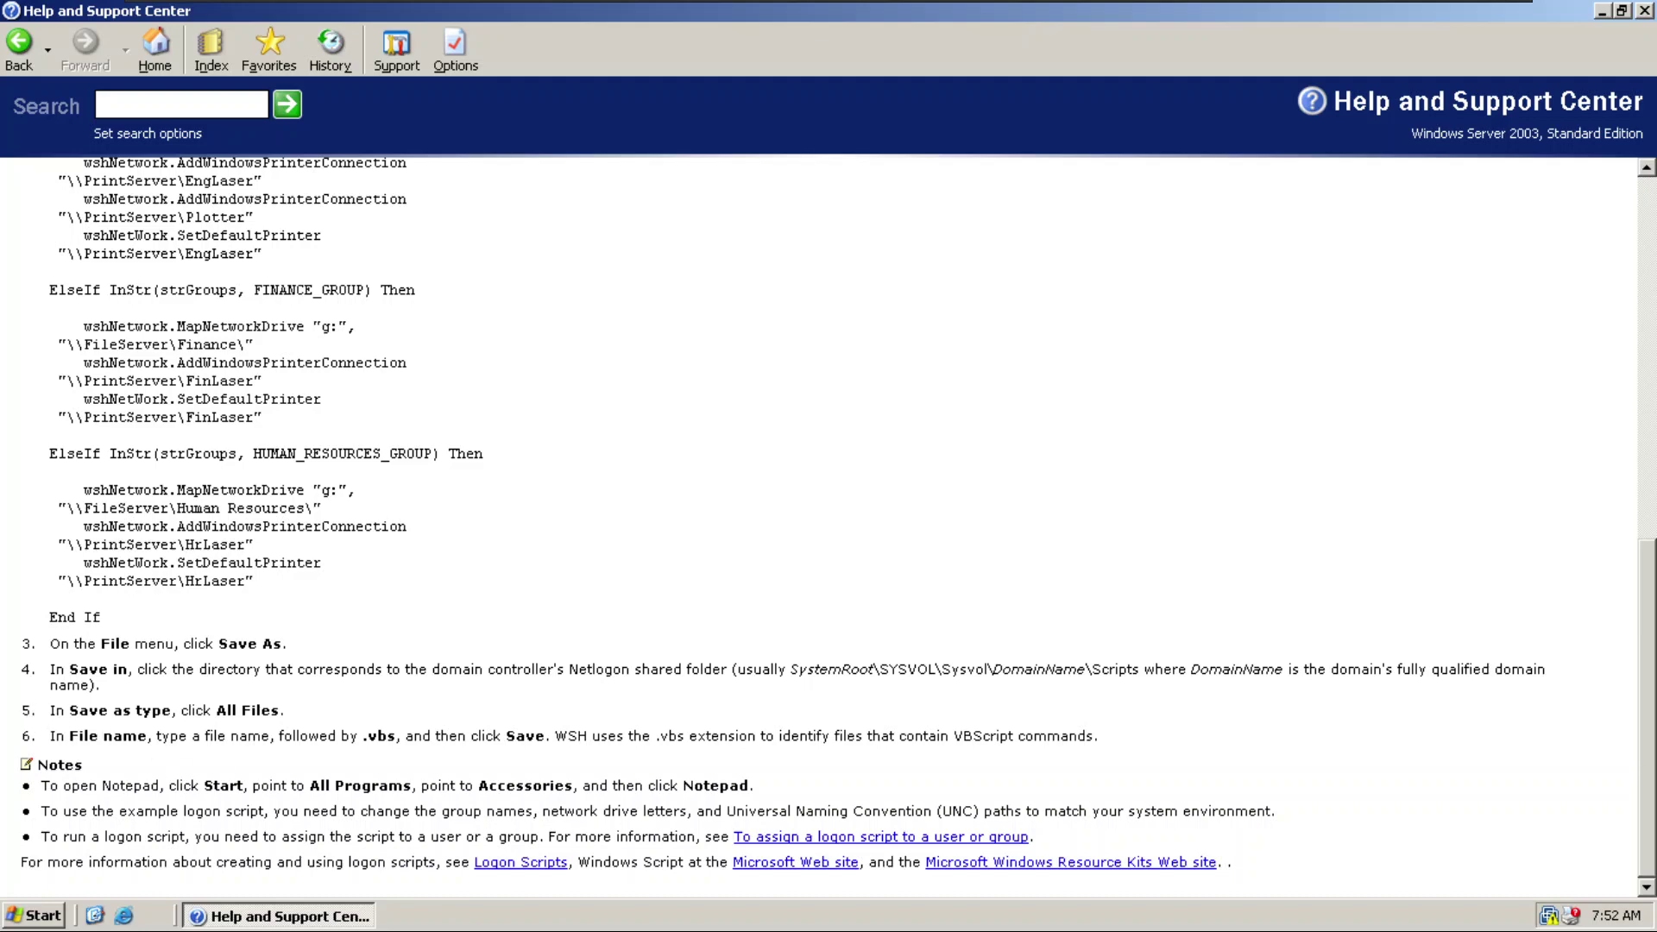
pyautogui.click(1645, 10)
# Open Internet Explorer in a maximized window without the Search Companion.
pyautogui.click(35, 917)
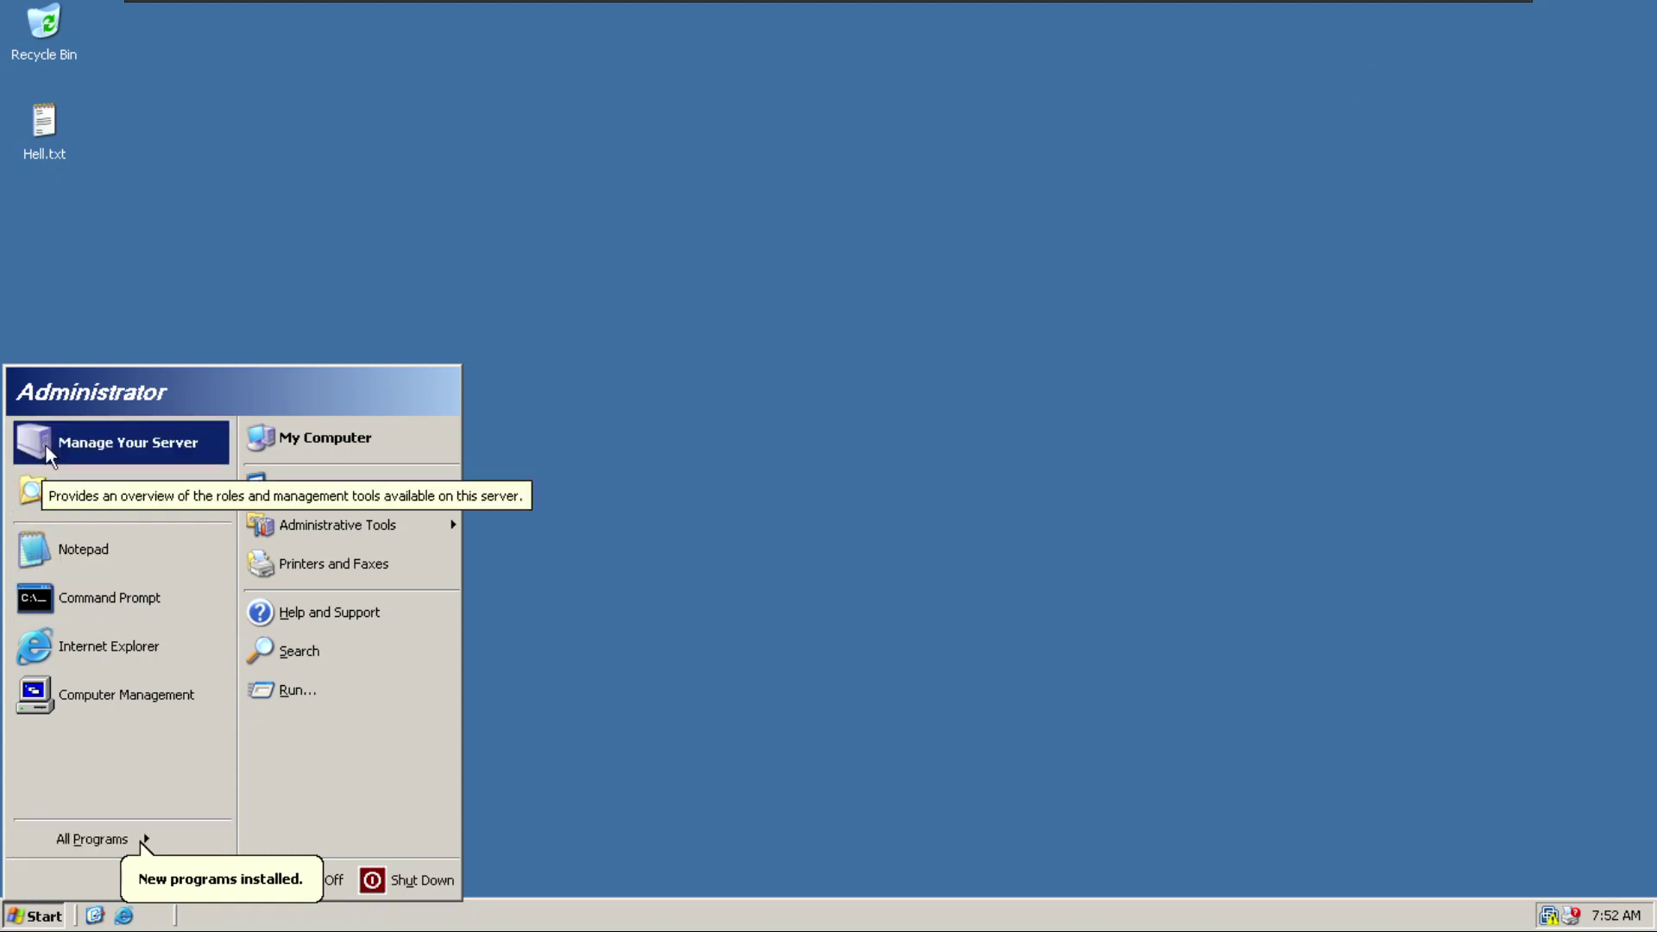
pyautogui.click(100, 666)
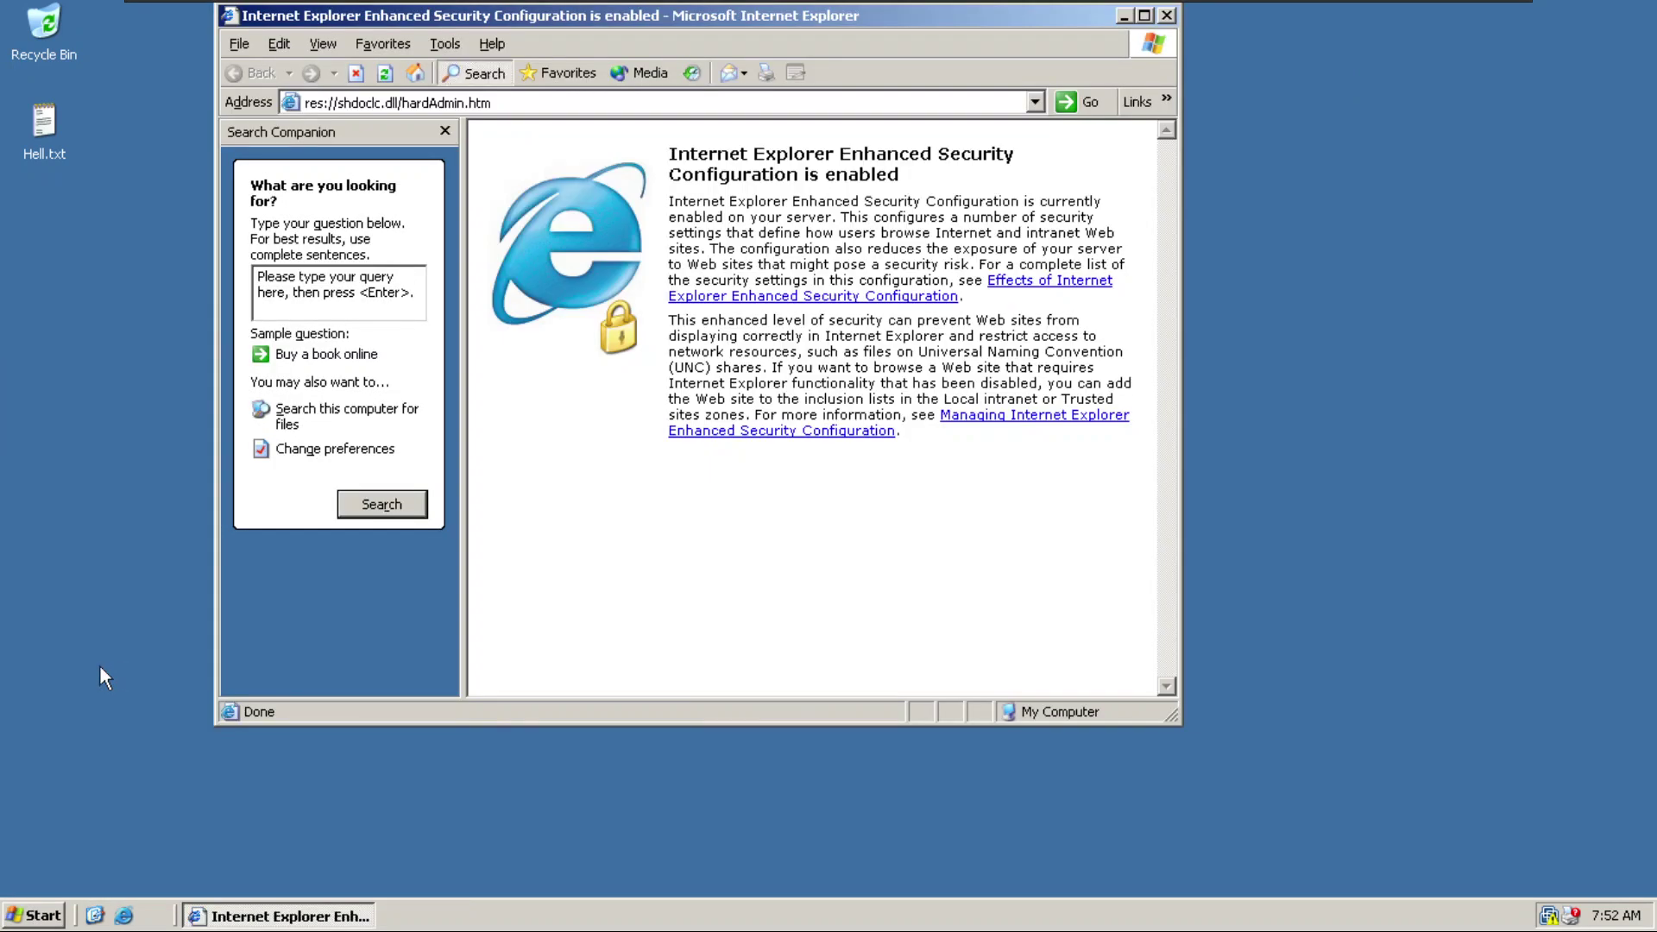
pyautogui.click(446, 130)
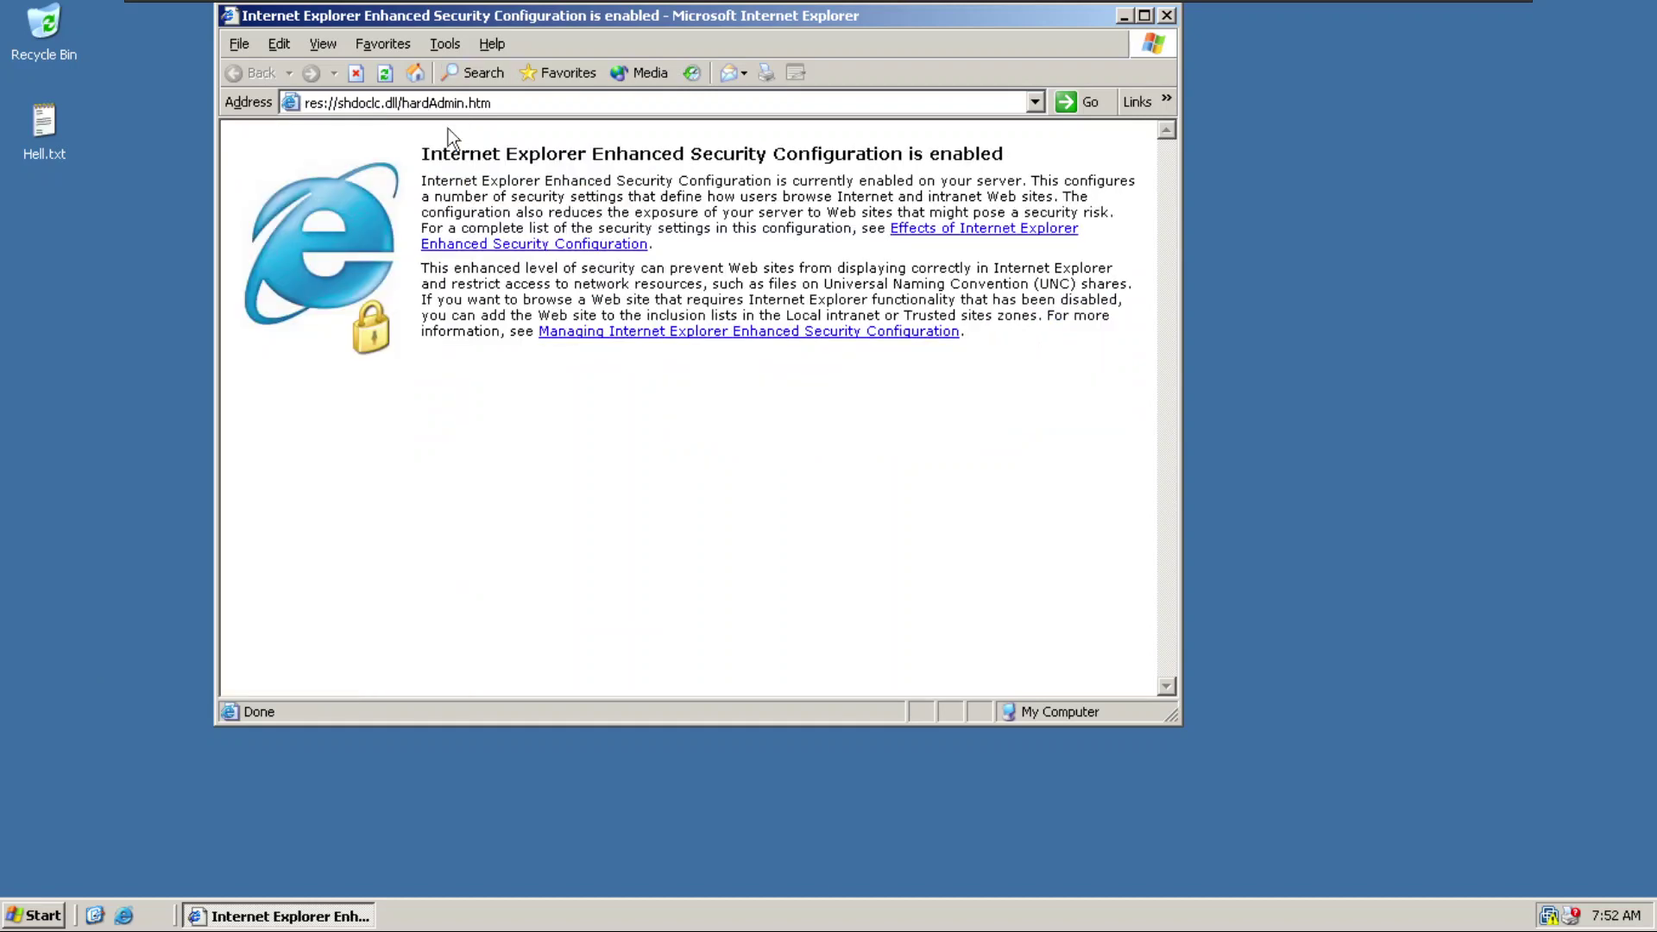
pyautogui.doubleClick(596, 19)
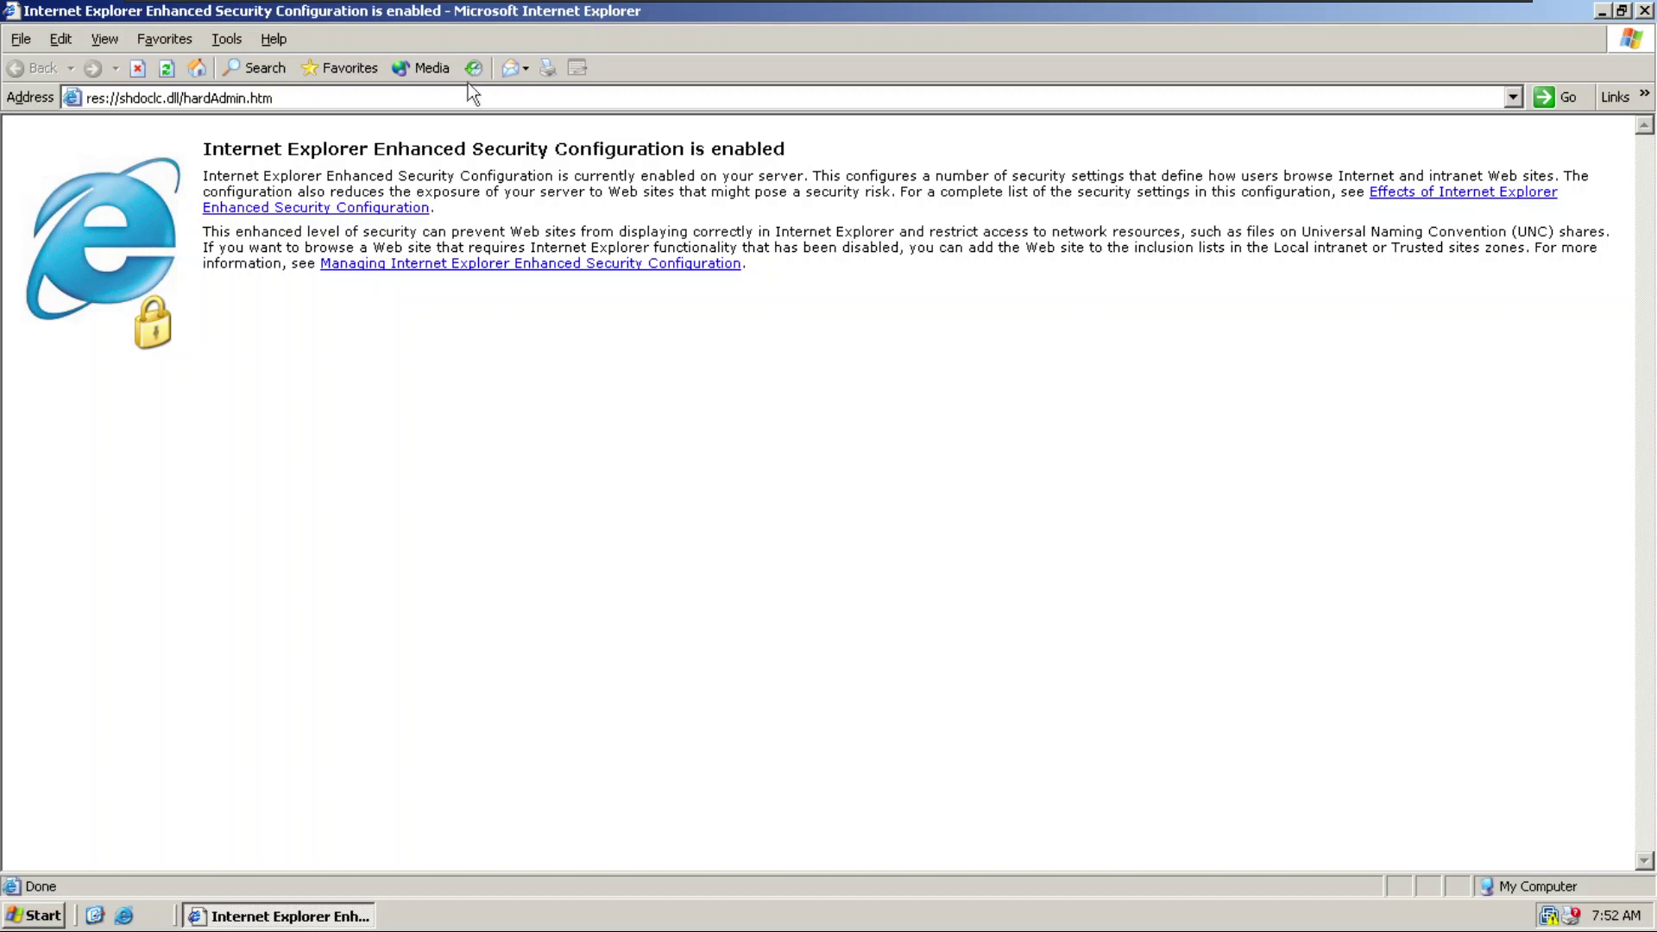
# View the browser's Media pane and the current page's properties, closing each without changes.
pyautogui.click(449, 67)
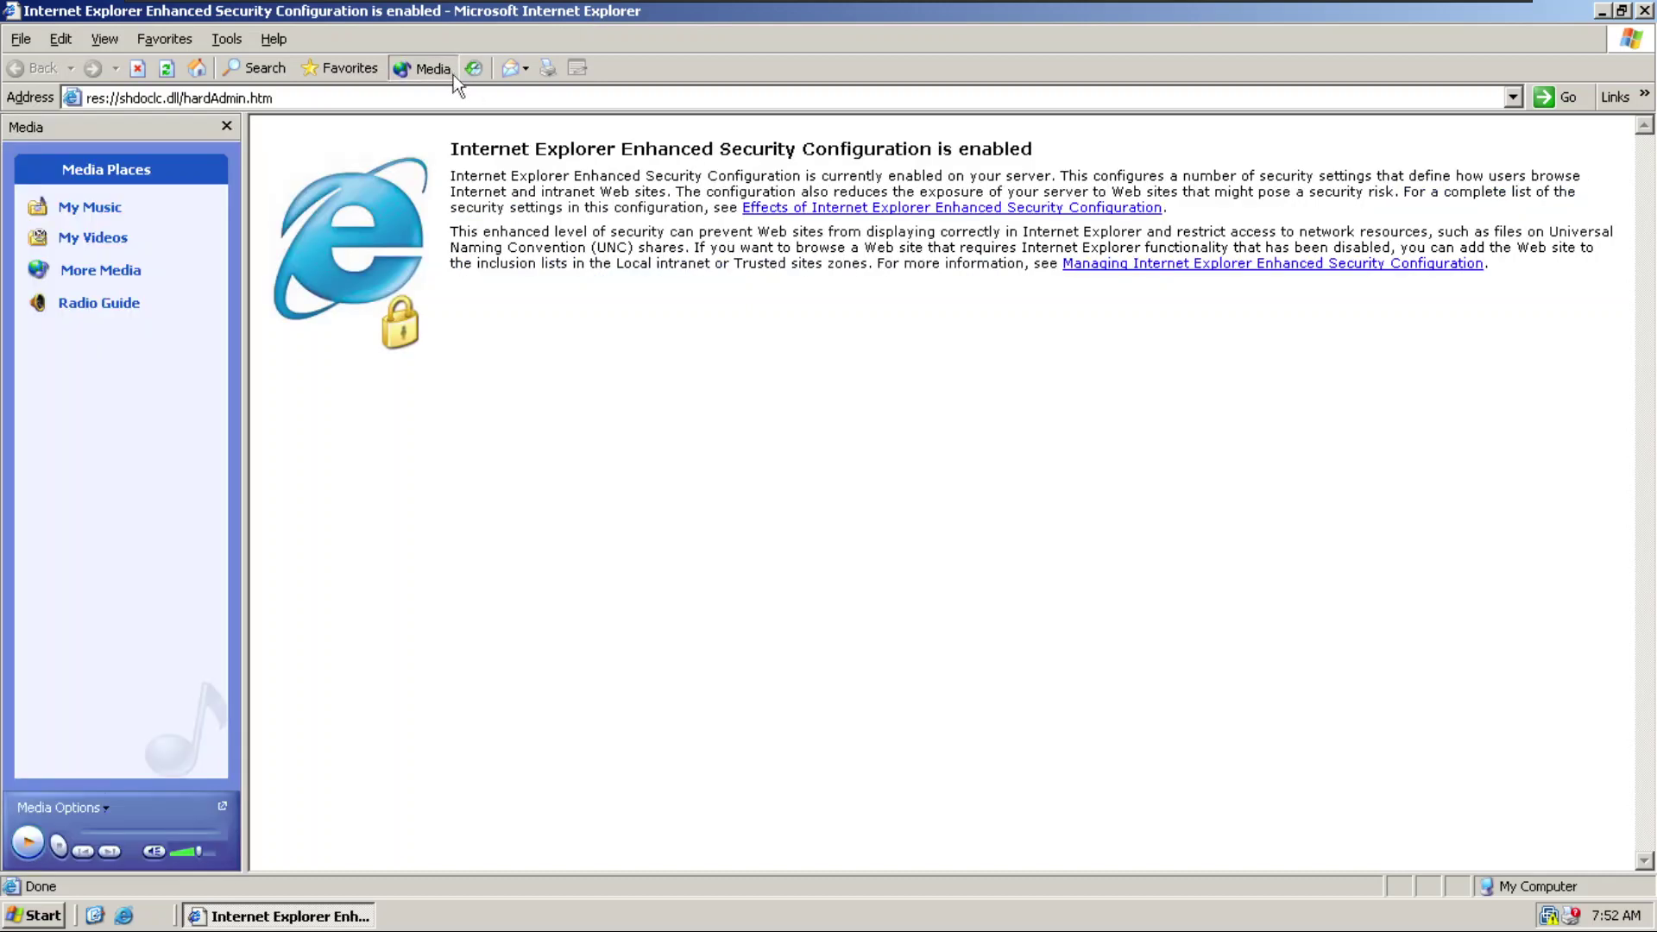
pyautogui.click(228, 126)
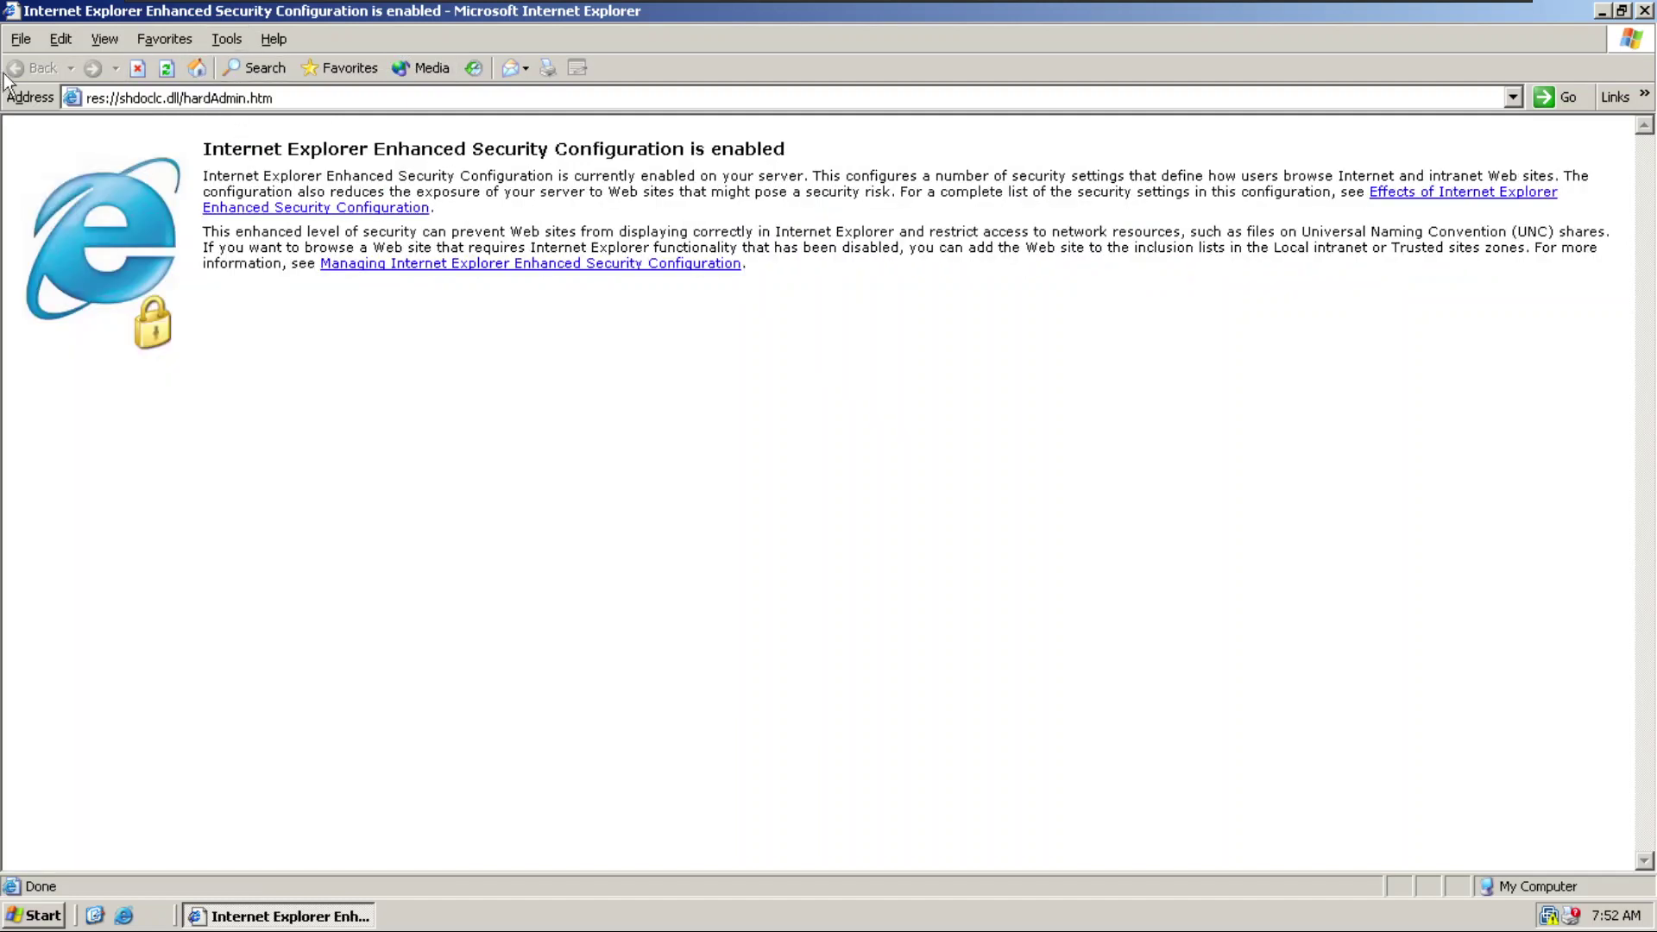
pyautogui.click(20, 39)
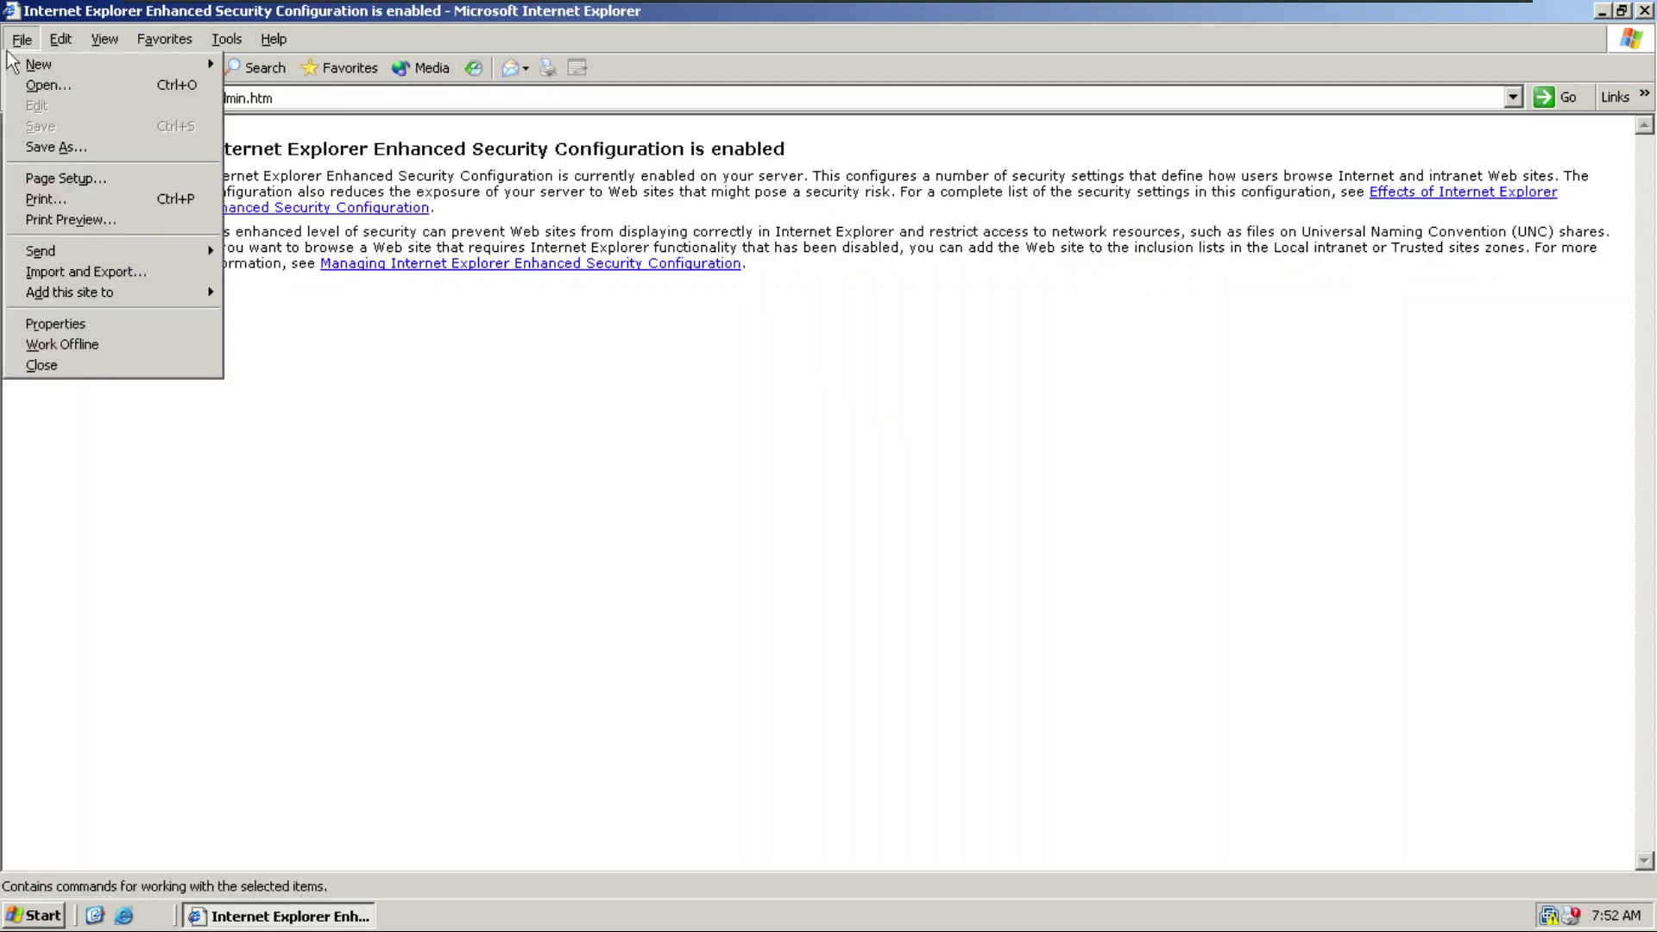
pyautogui.click(115, 323)
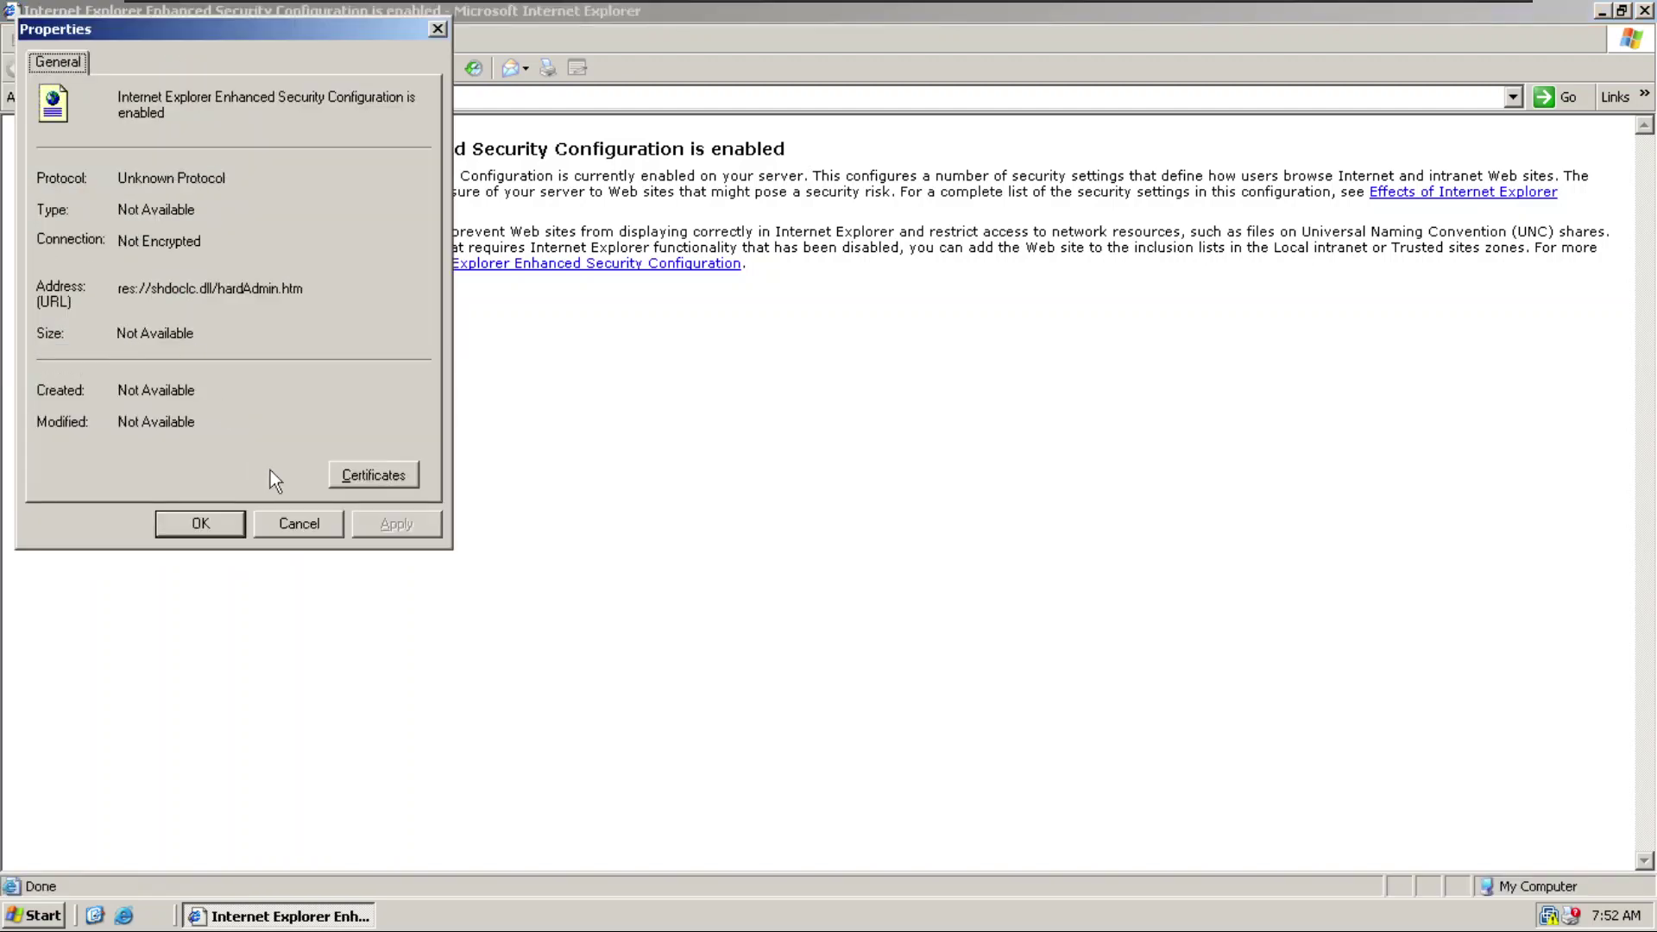
pyautogui.click(302, 524)
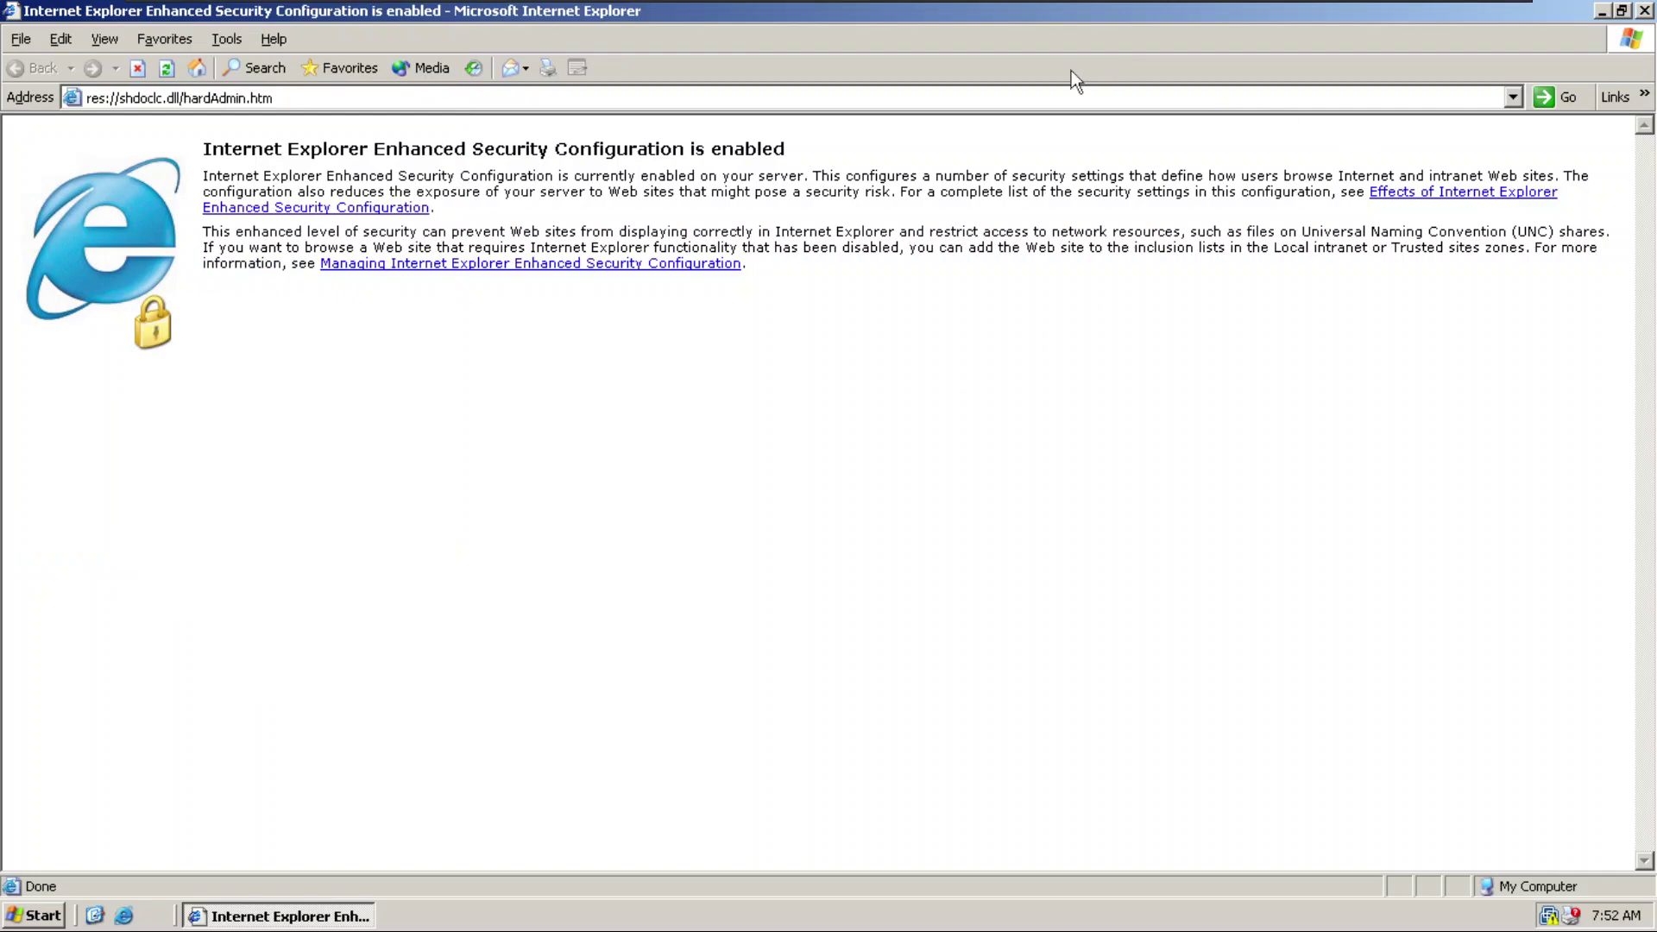
# Open the Enhanced Security Configuration help on its effects and on adding sites to the Trusted sites zone.
pyautogui.click(620, 263)
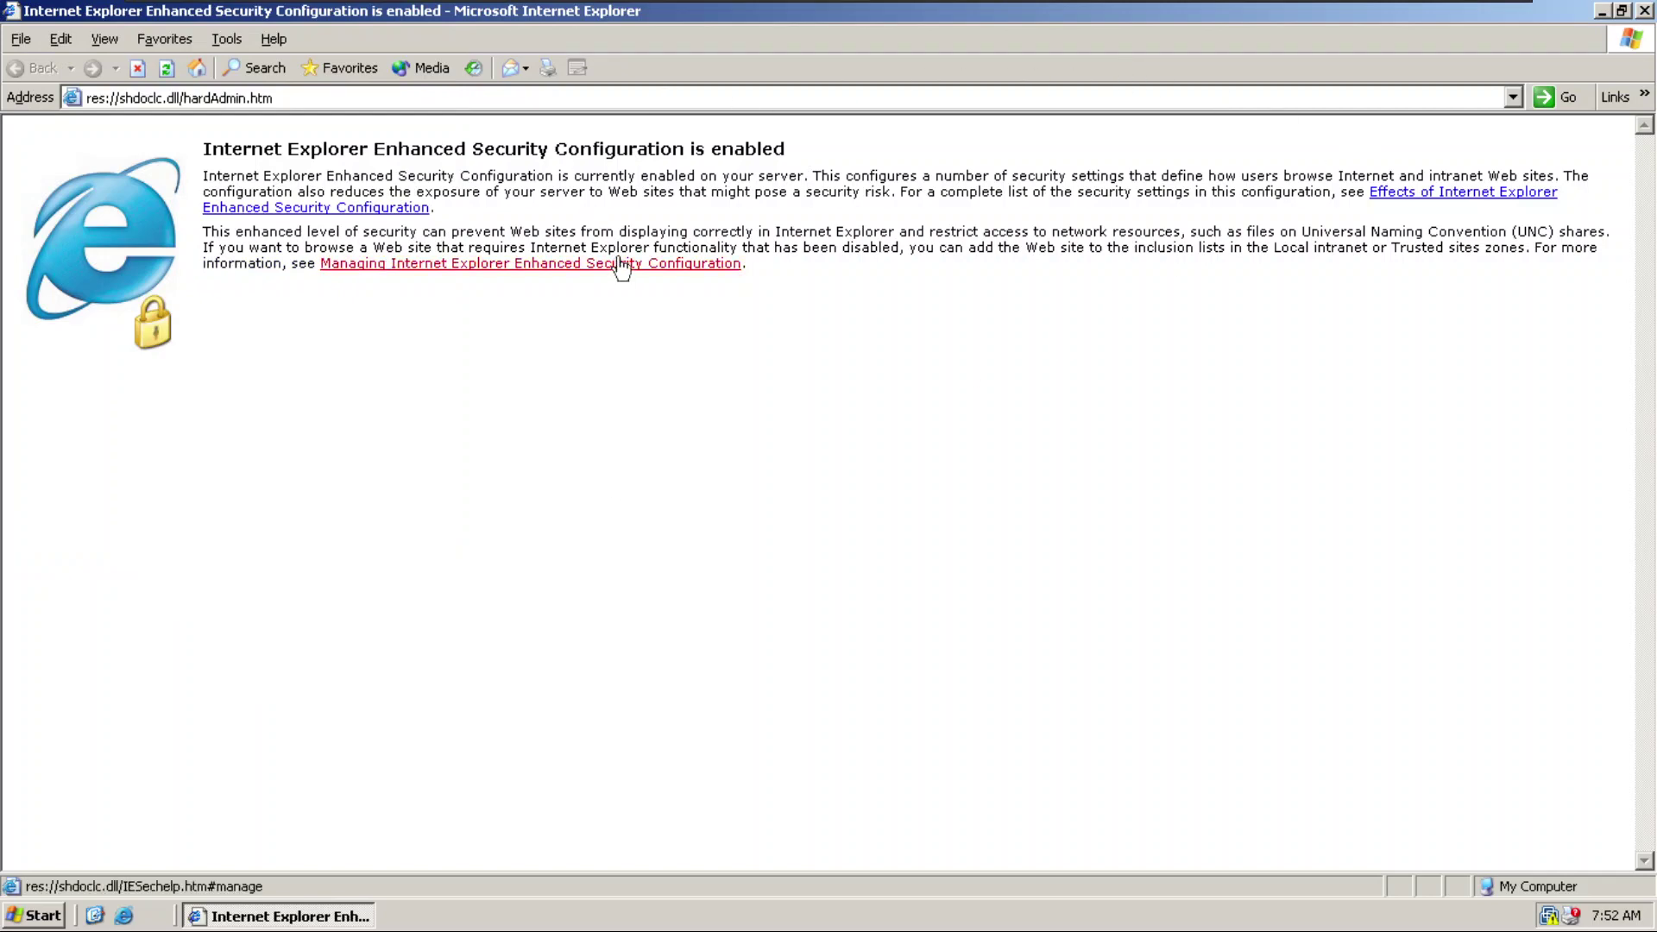
pyautogui.click(664, 235)
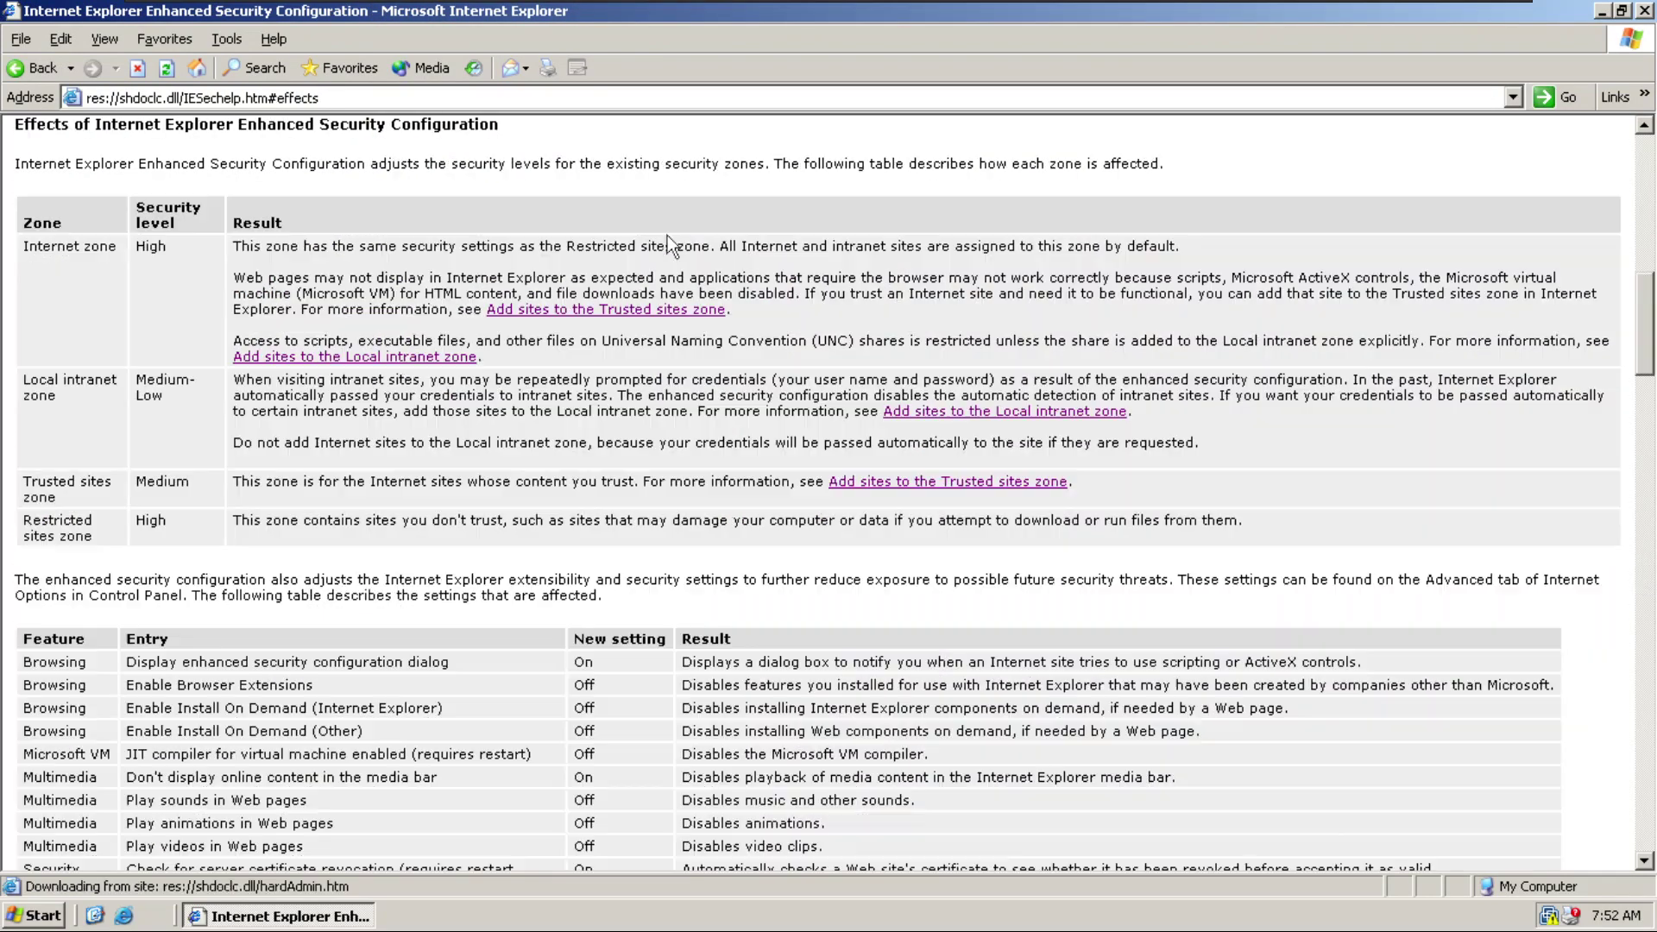
pyautogui.click(620, 307)
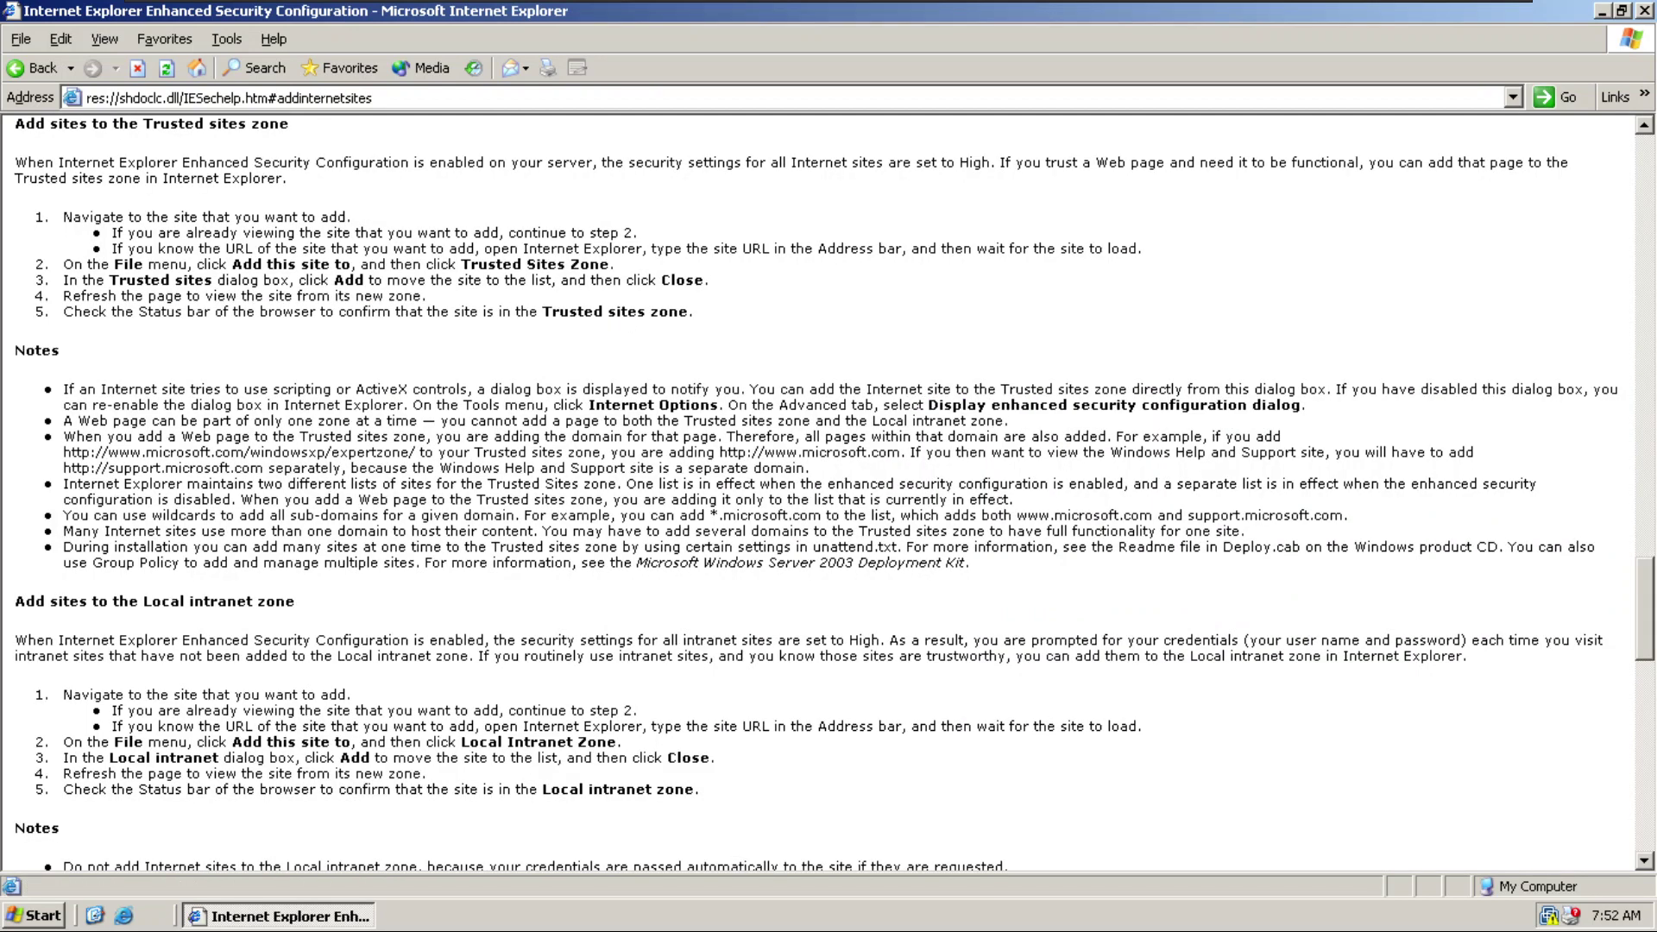
# Try to browse to the address "k,k,ukk", refresh the page, and return to the home page.
pyautogui.click(378, 89)
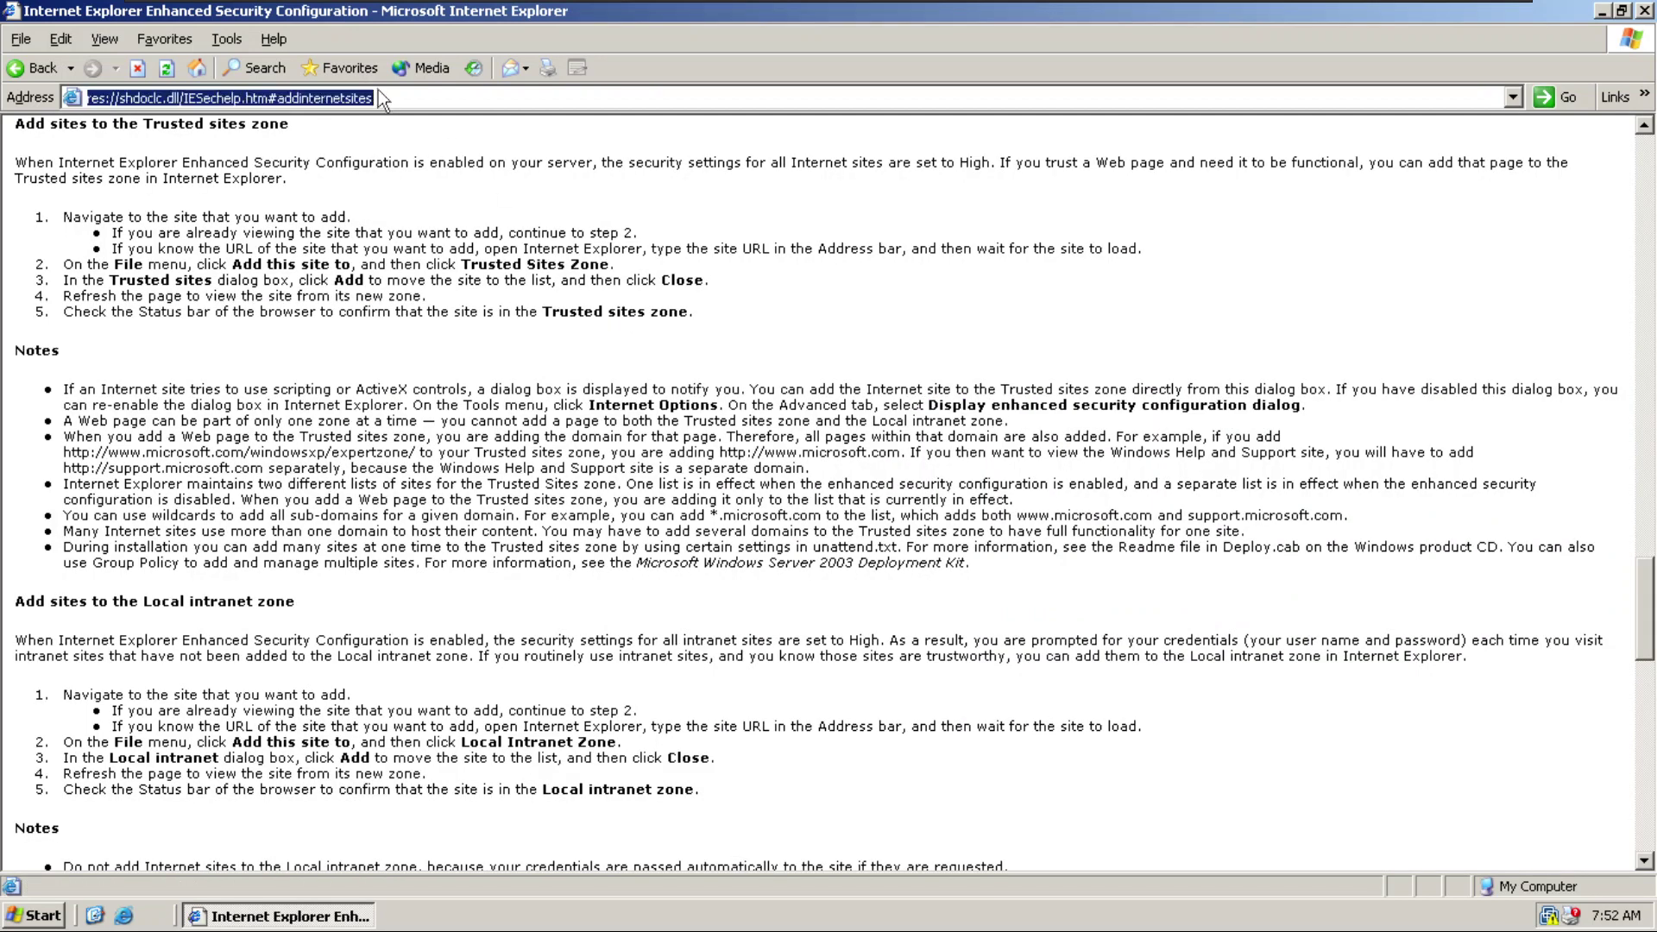
pyautogui.press('BackSpace')
pyautogui.write('k,k,ukk')
pyautogui.press('Return')
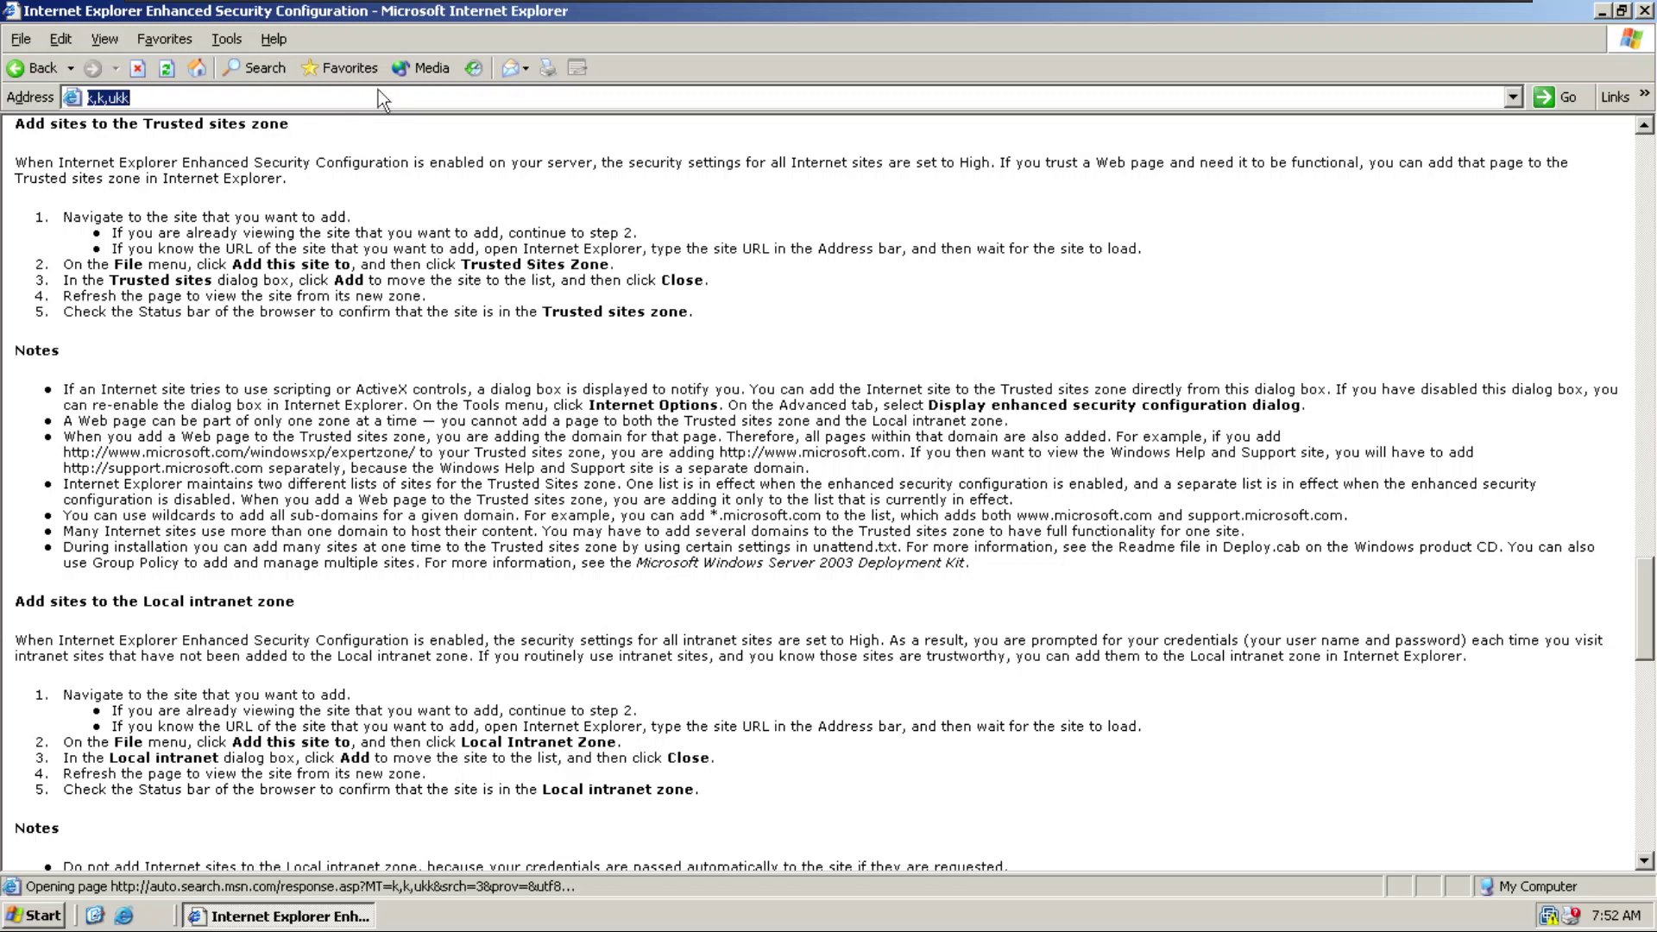
pyautogui.click(163, 70)
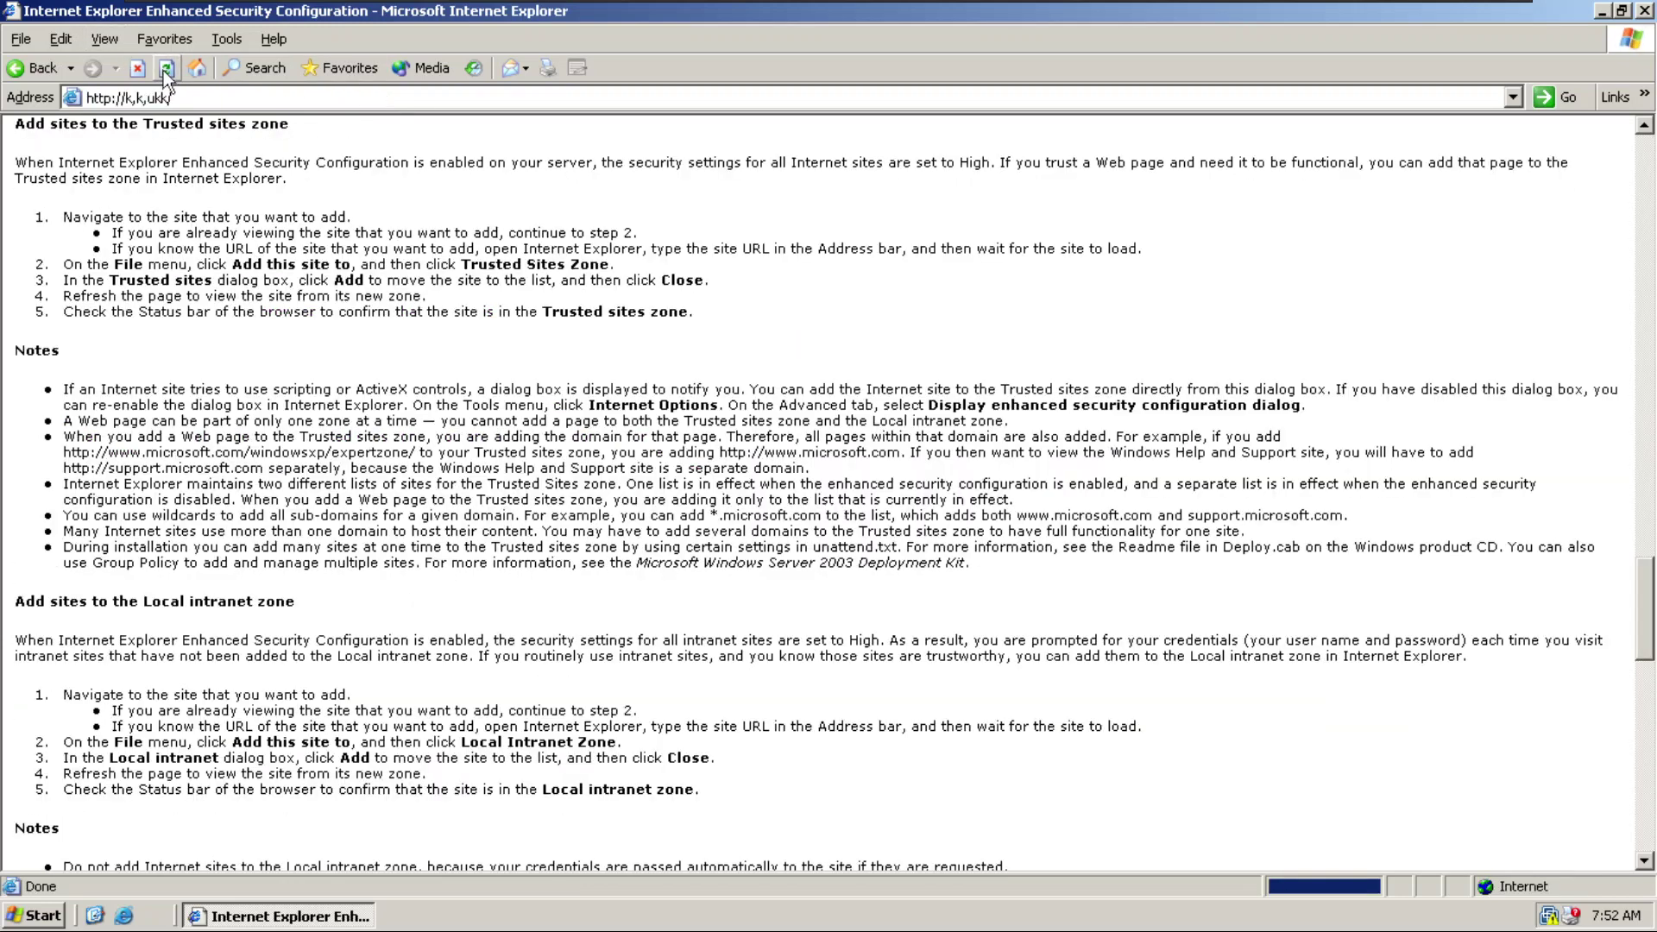
pyautogui.click(191, 70)
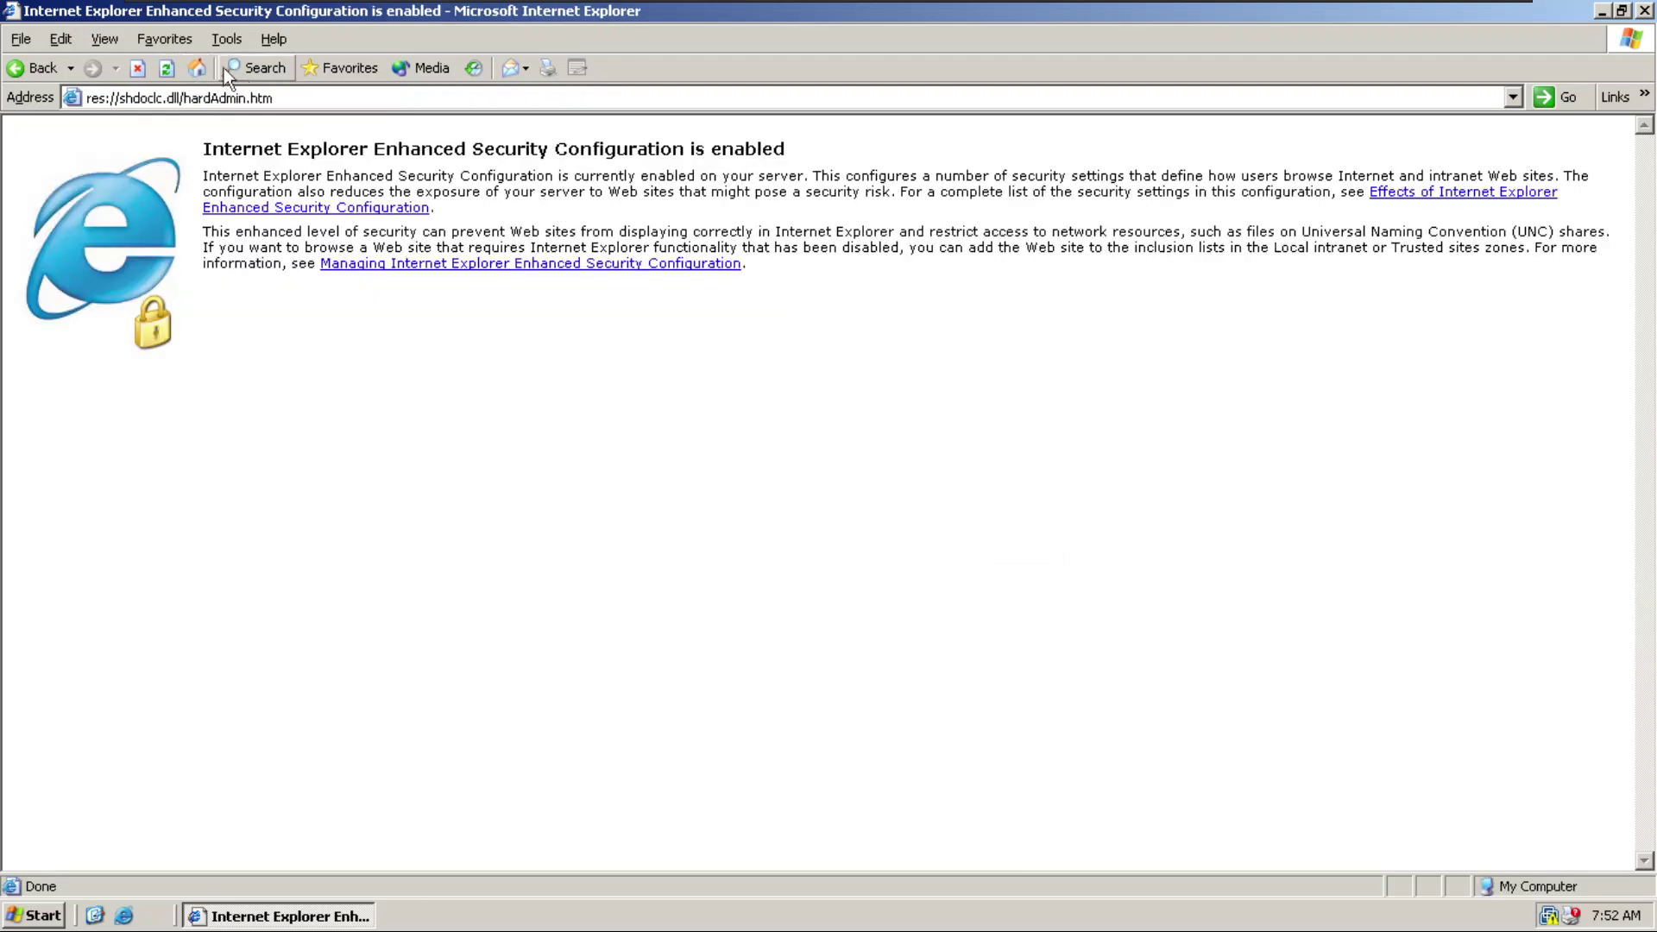
# Set the browser's home page to a blank page in Internet Options and load the home page.
pyautogui.click(24, 38)
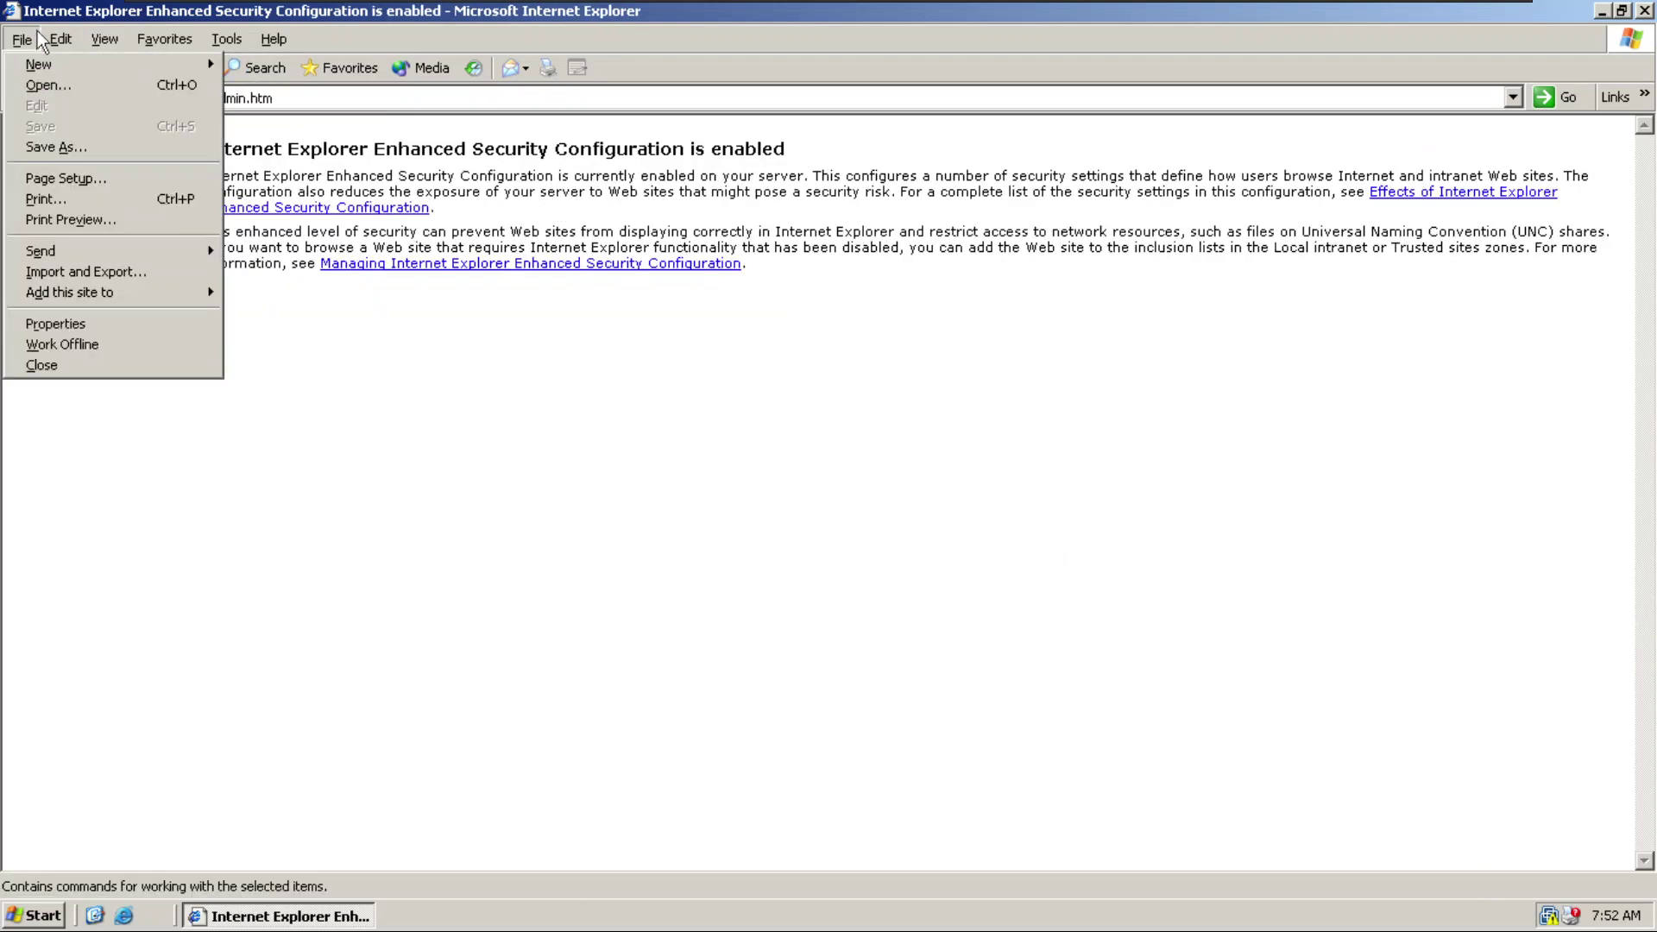
pyautogui.moveTo(292, 48)
pyautogui.moveTo(233, 42)
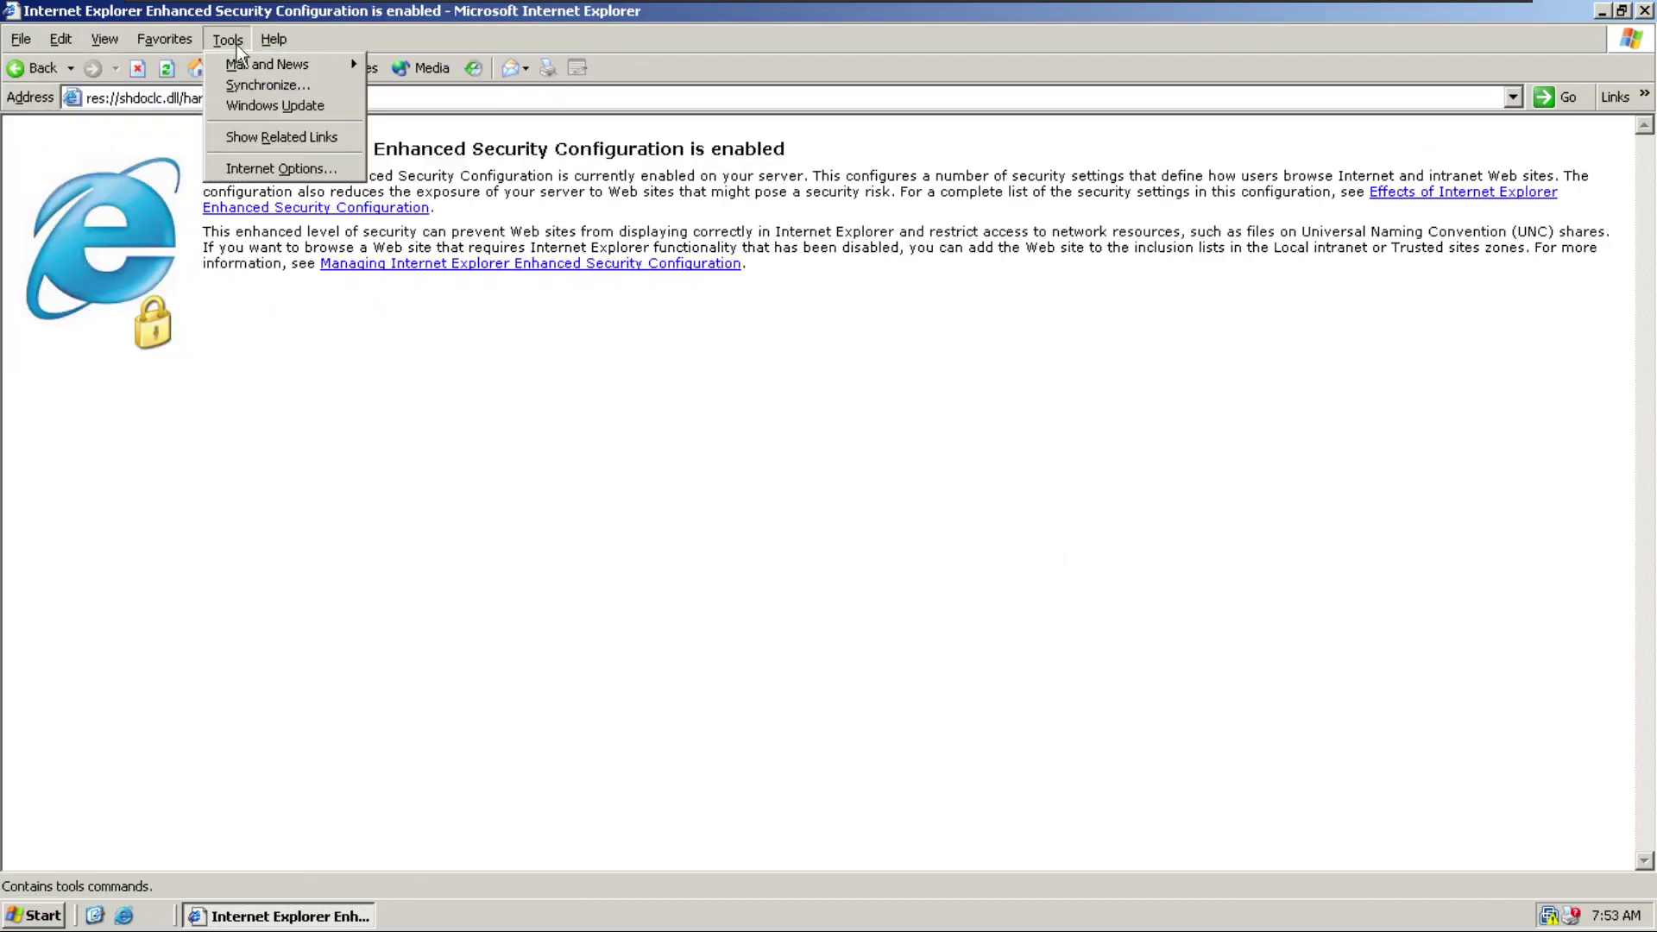
pyautogui.click(306, 171)
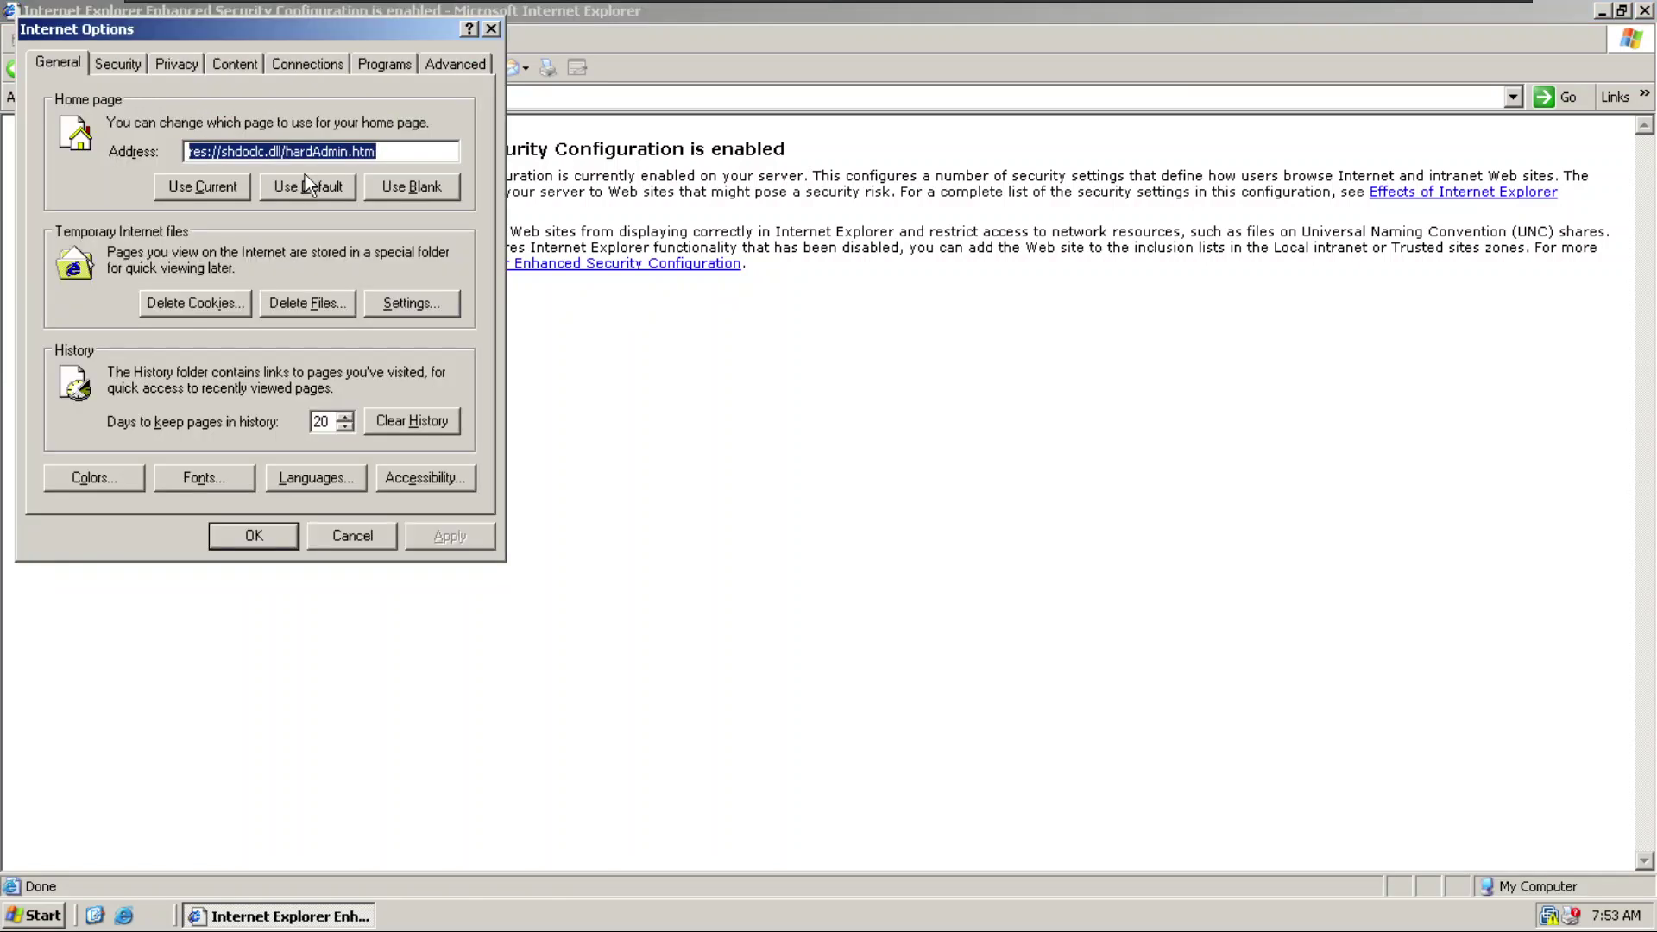
pyautogui.click(231, 187)
pyautogui.click(339, 186)
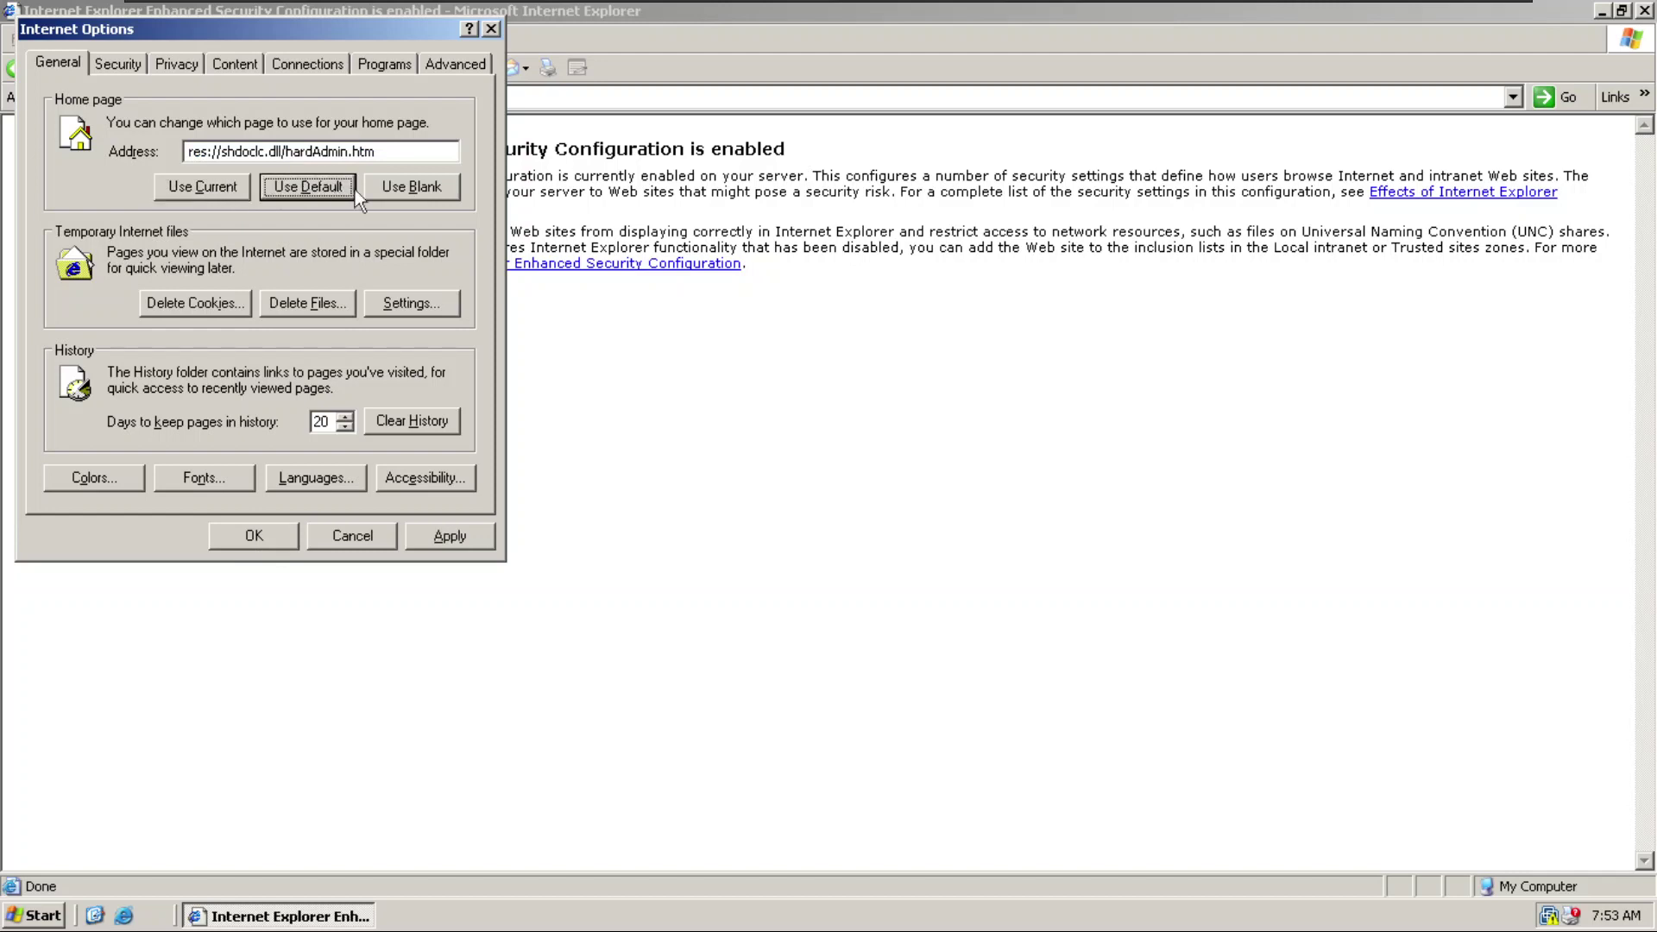
pyautogui.click(385, 189)
pyautogui.click(286, 542)
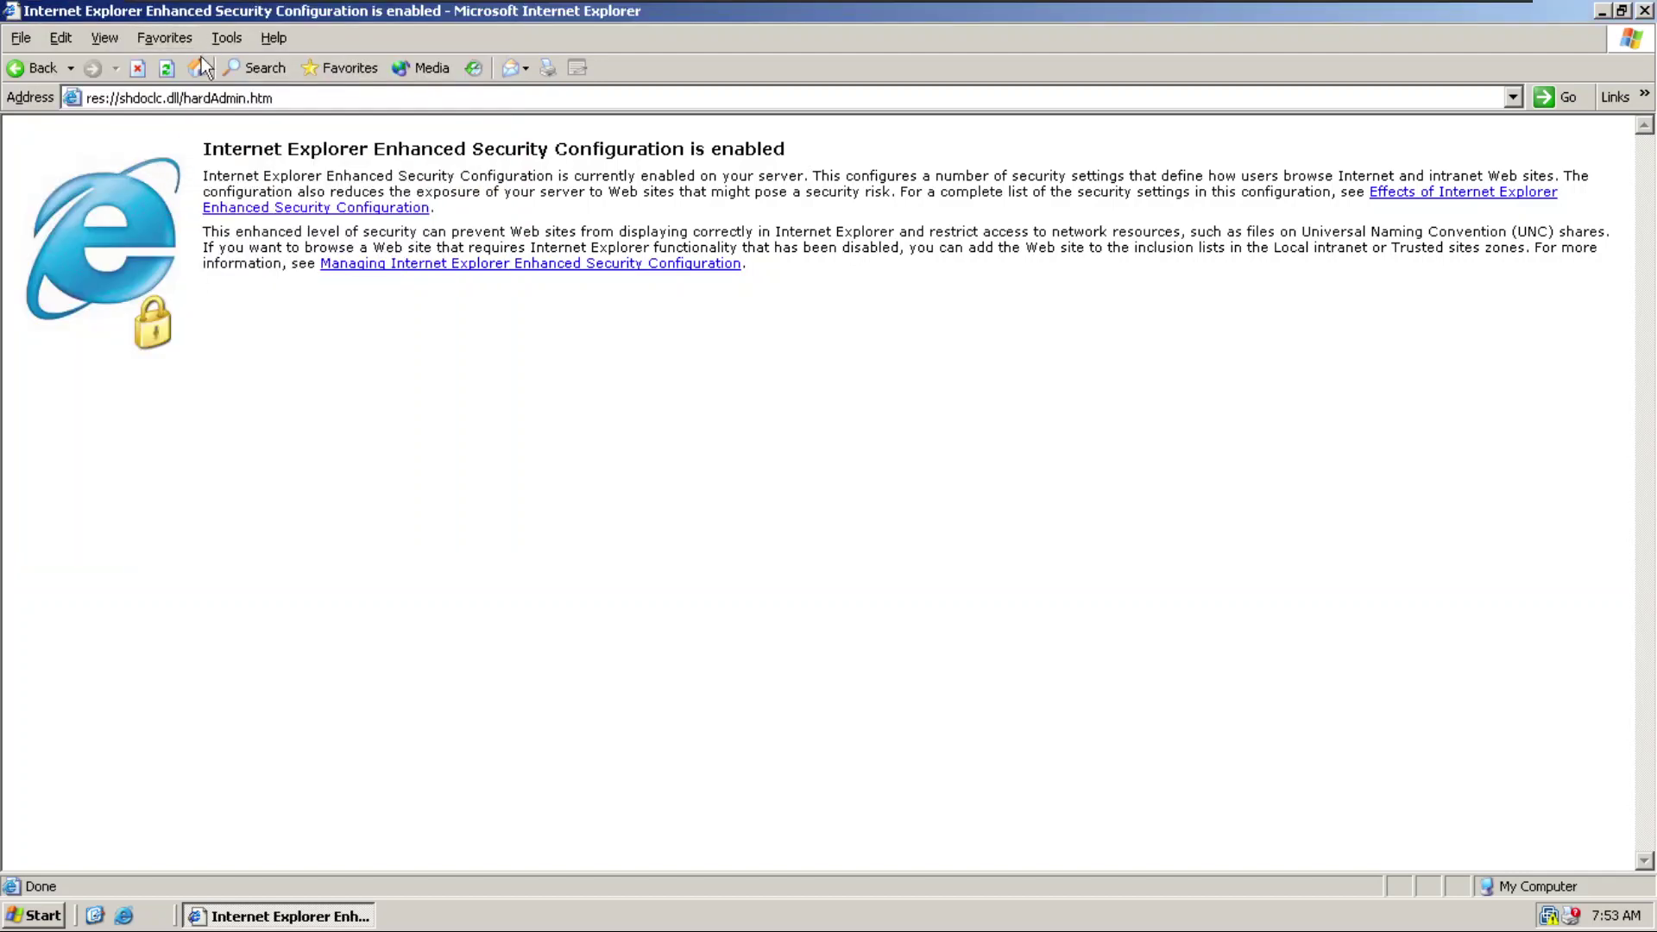
pyautogui.click(199, 69)
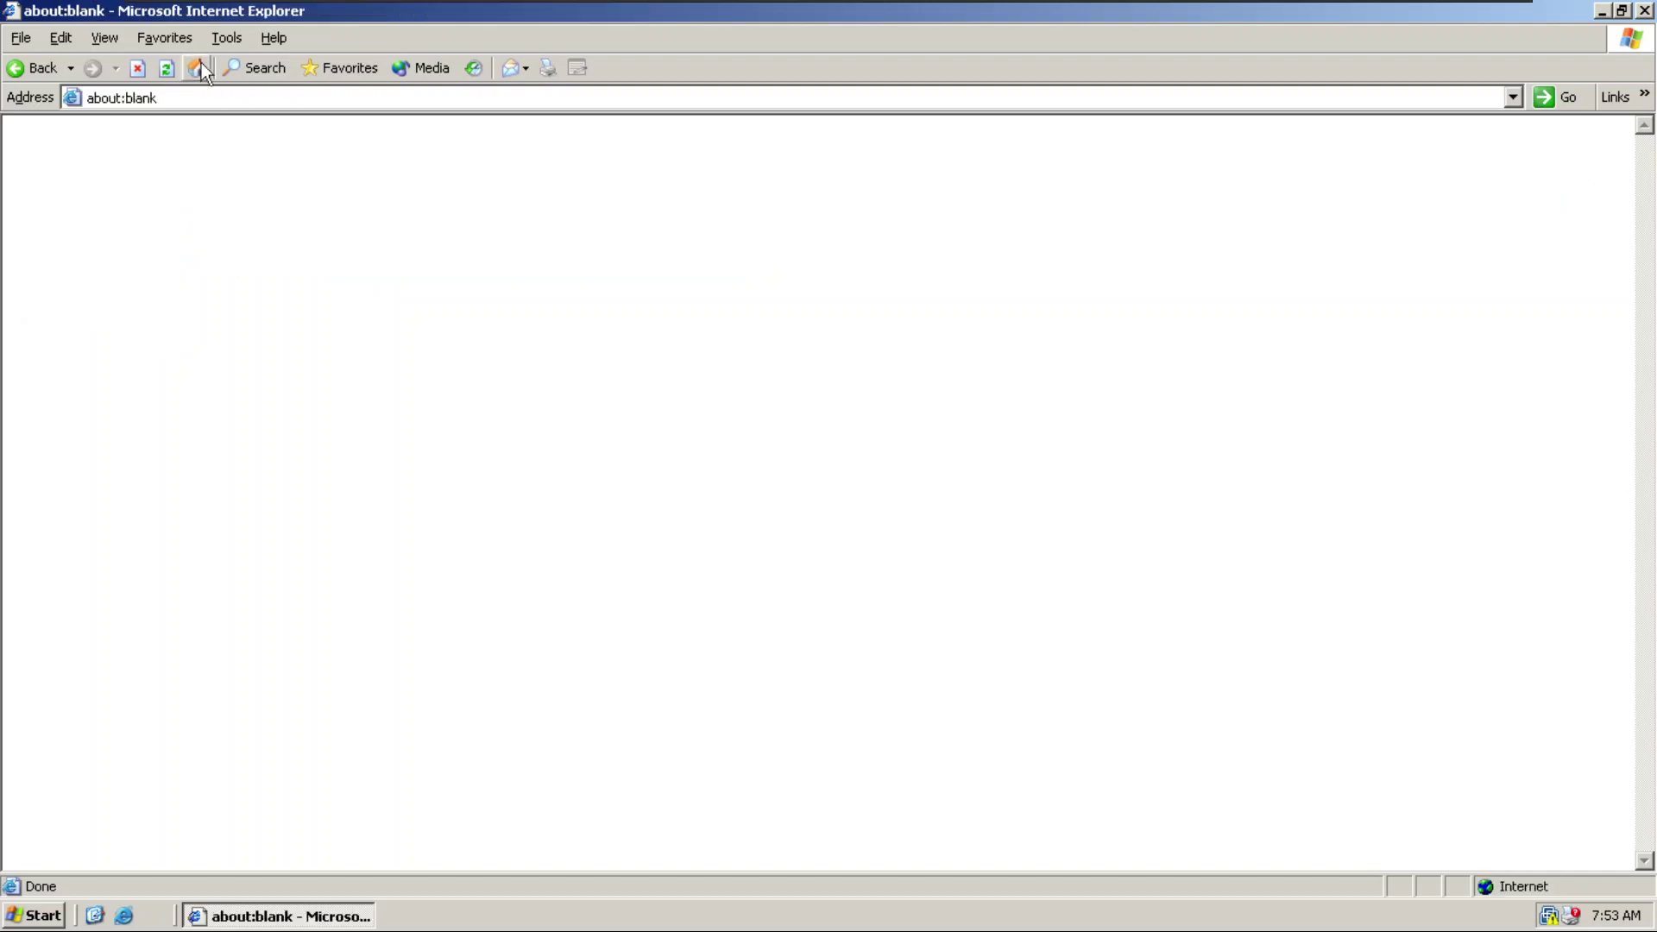
# Try to open winver from the browser's address suggestions.
pyautogui.click(209, 104)
pyautogui.write('w')
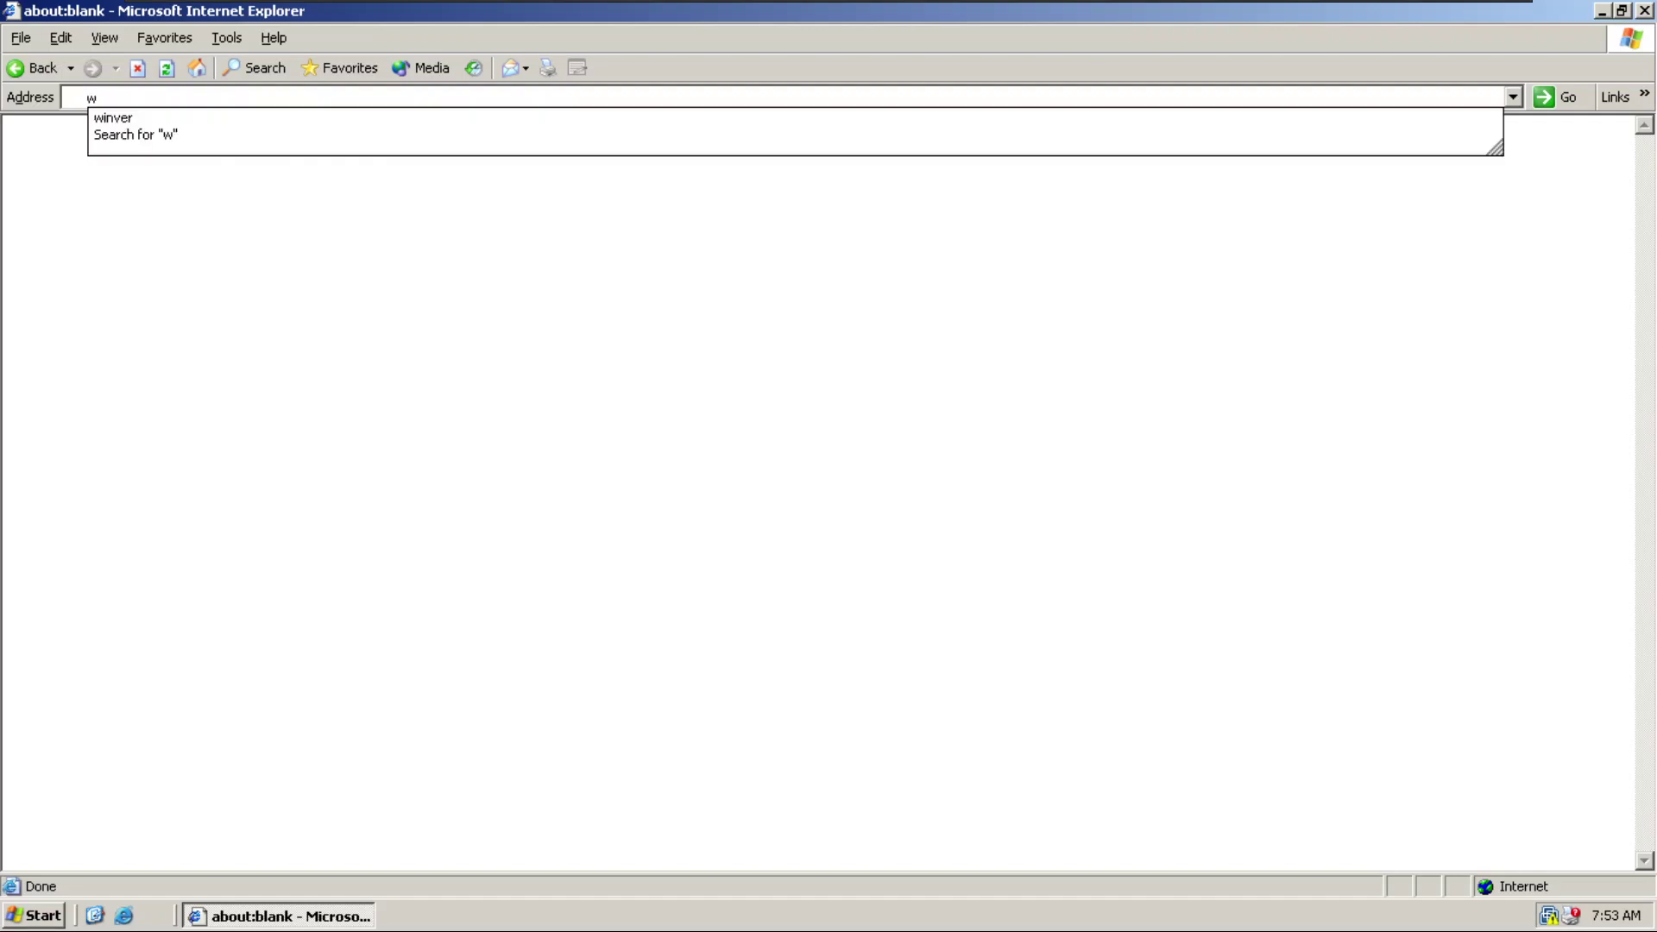
pyautogui.click(211, 118)
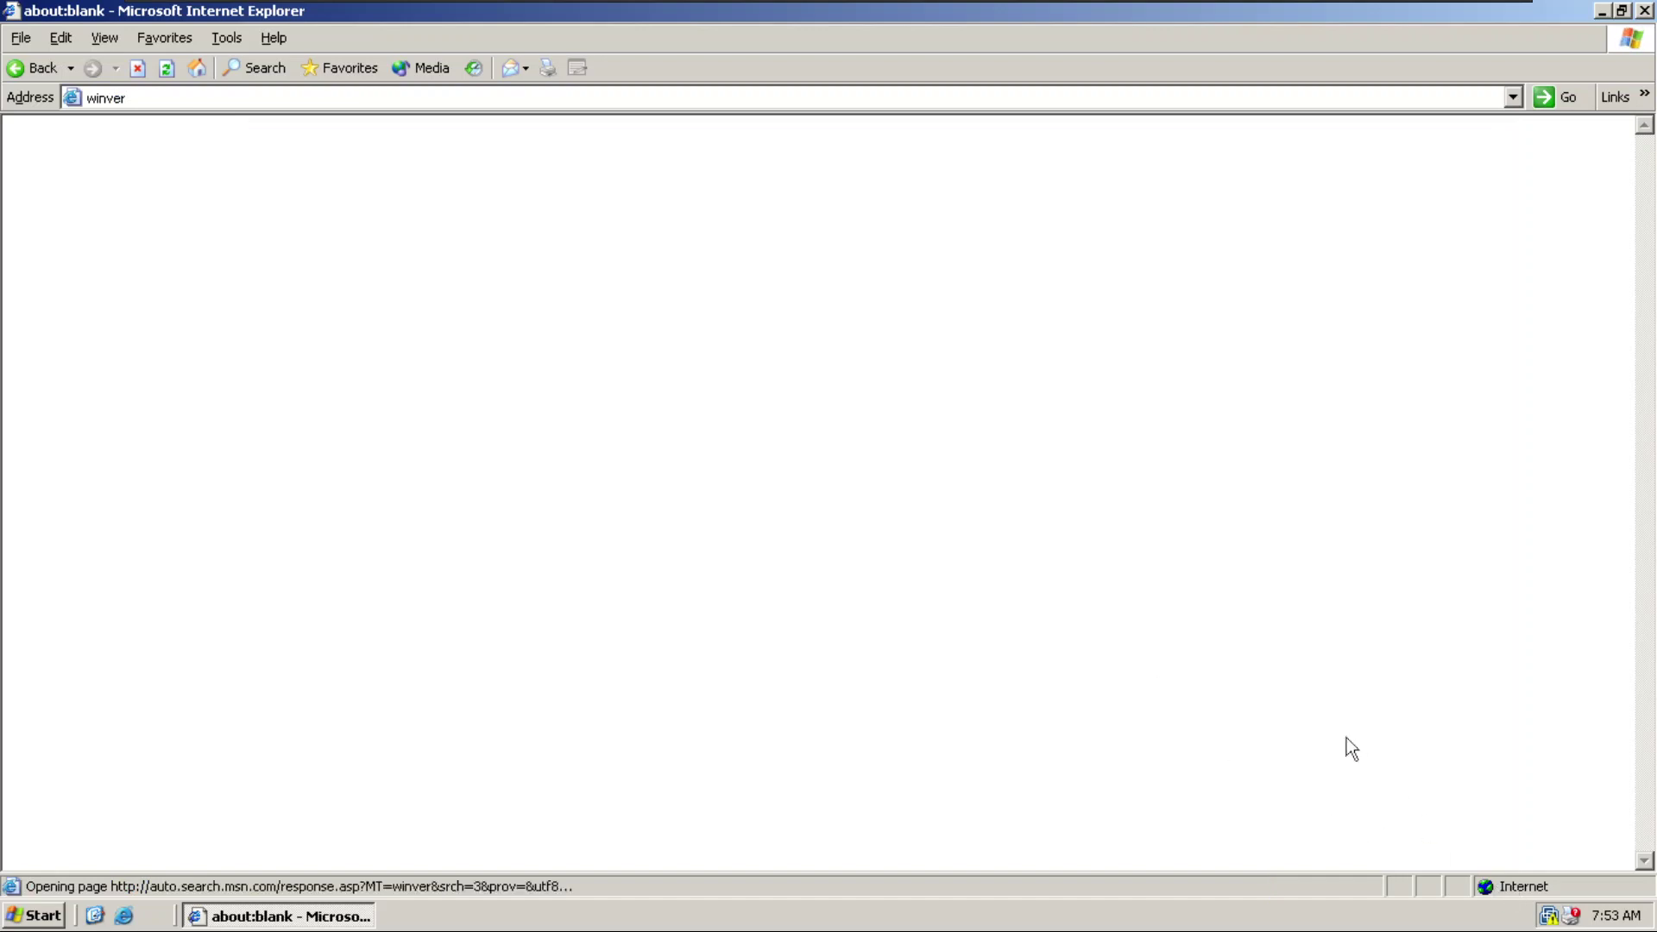
# View the blank page's encoding options and properties, and close Internet Explorer.
pyautogui.rightClick(846, 557)
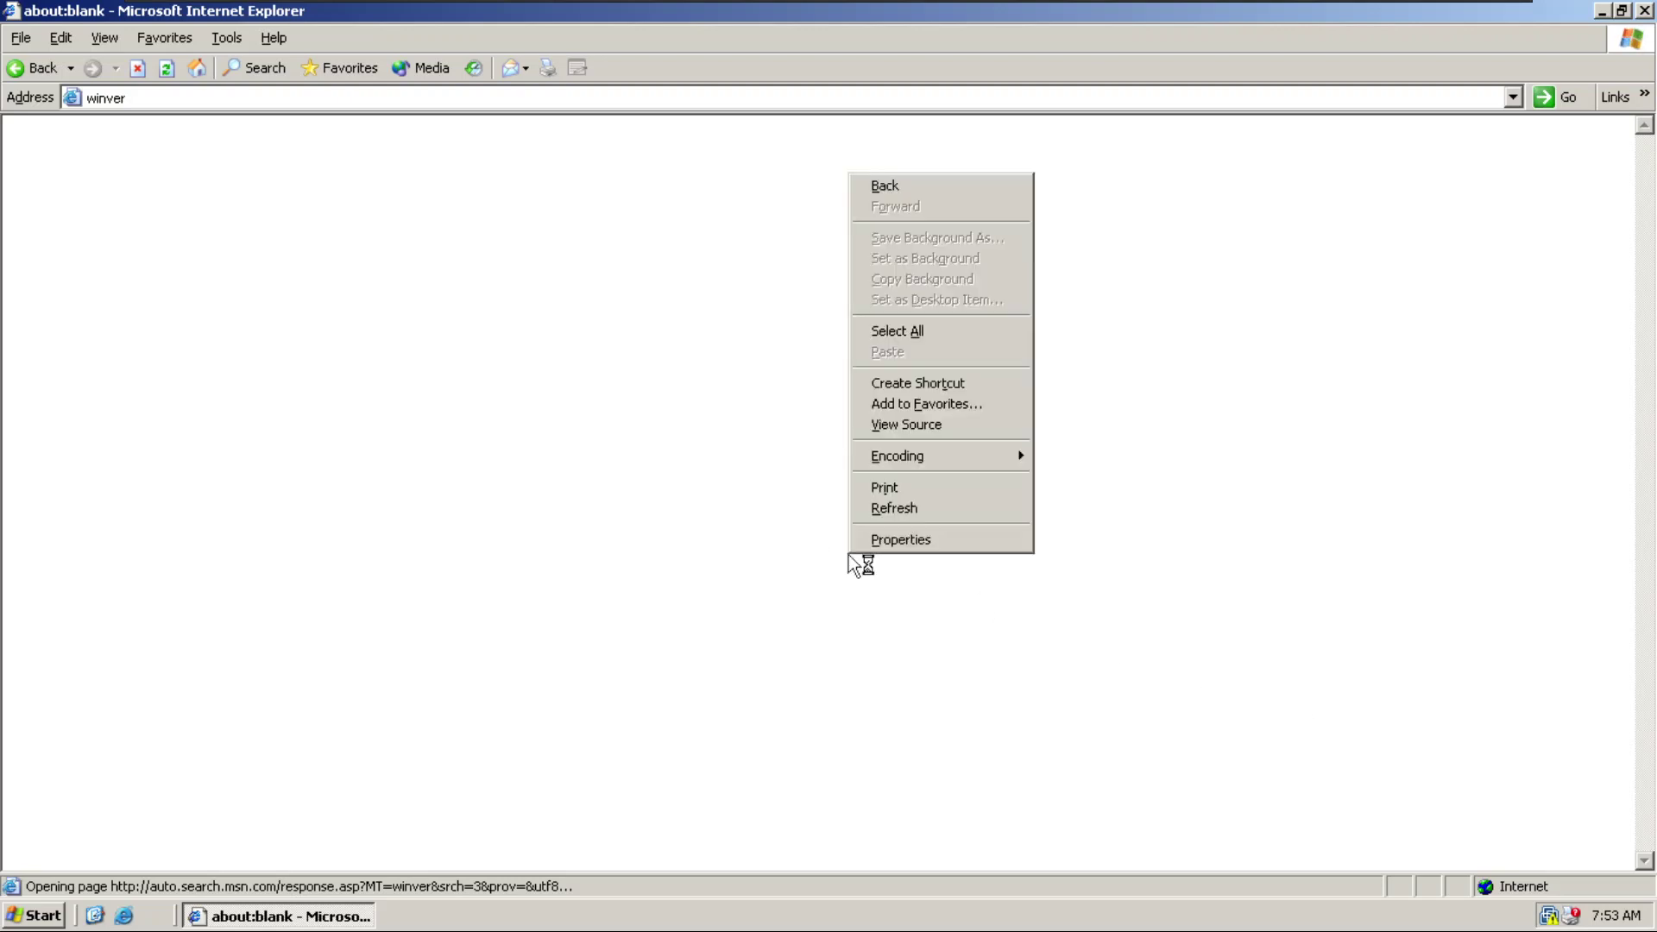
pyautogui.moveTo(929, 456)
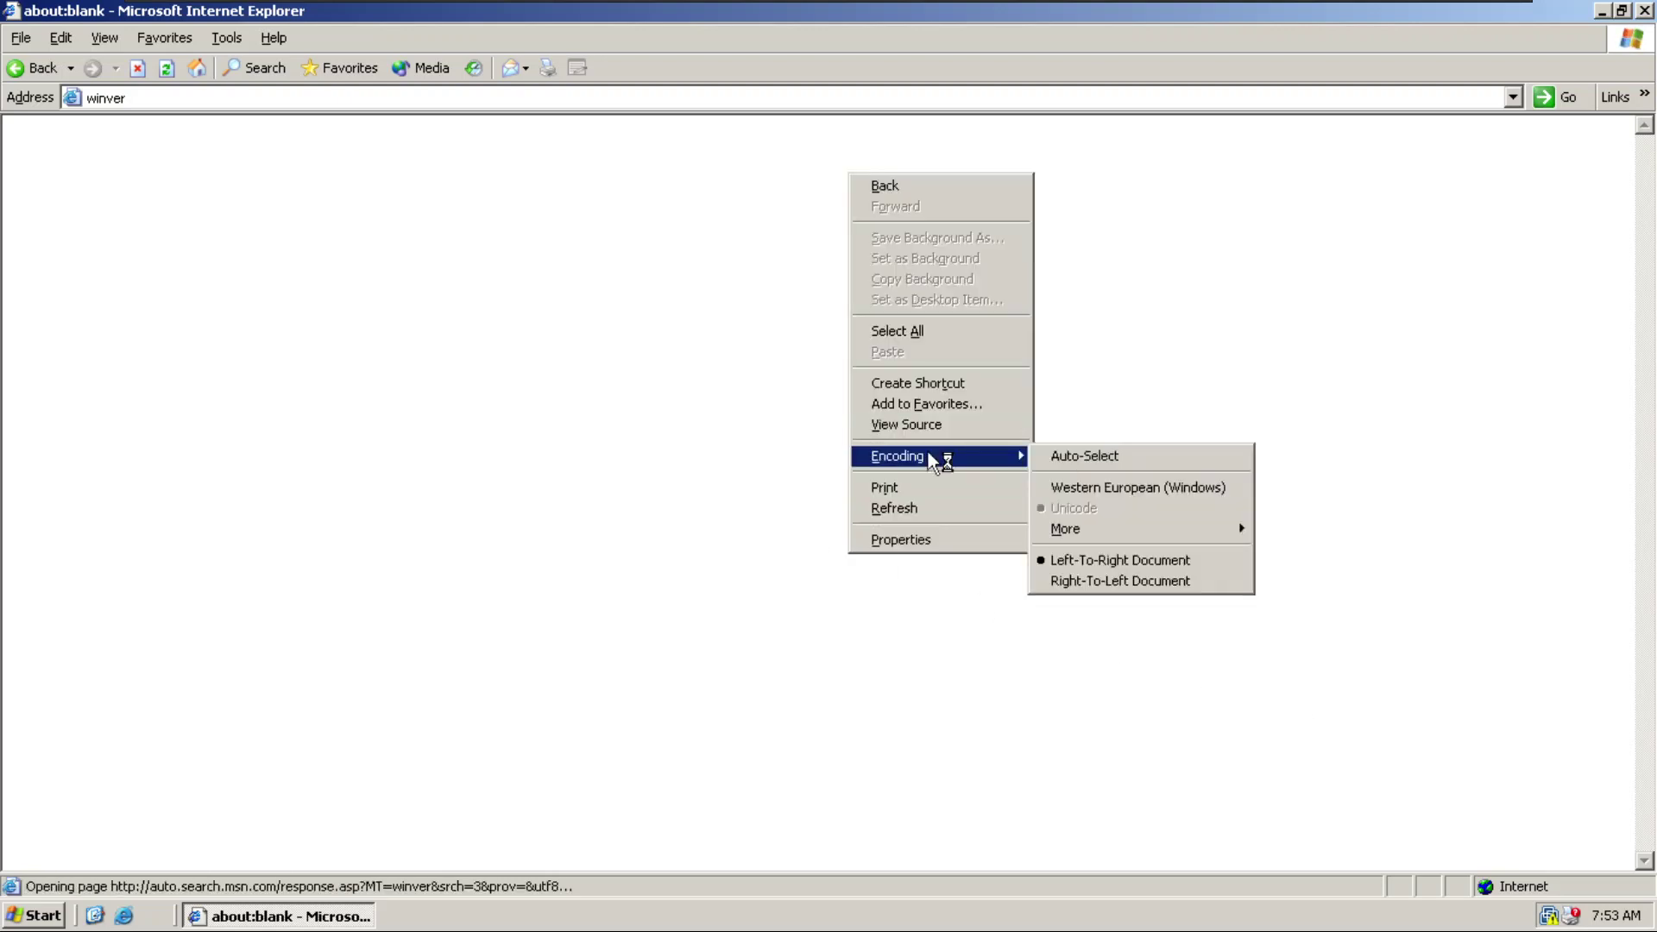
pyautogui.click(955, 542)
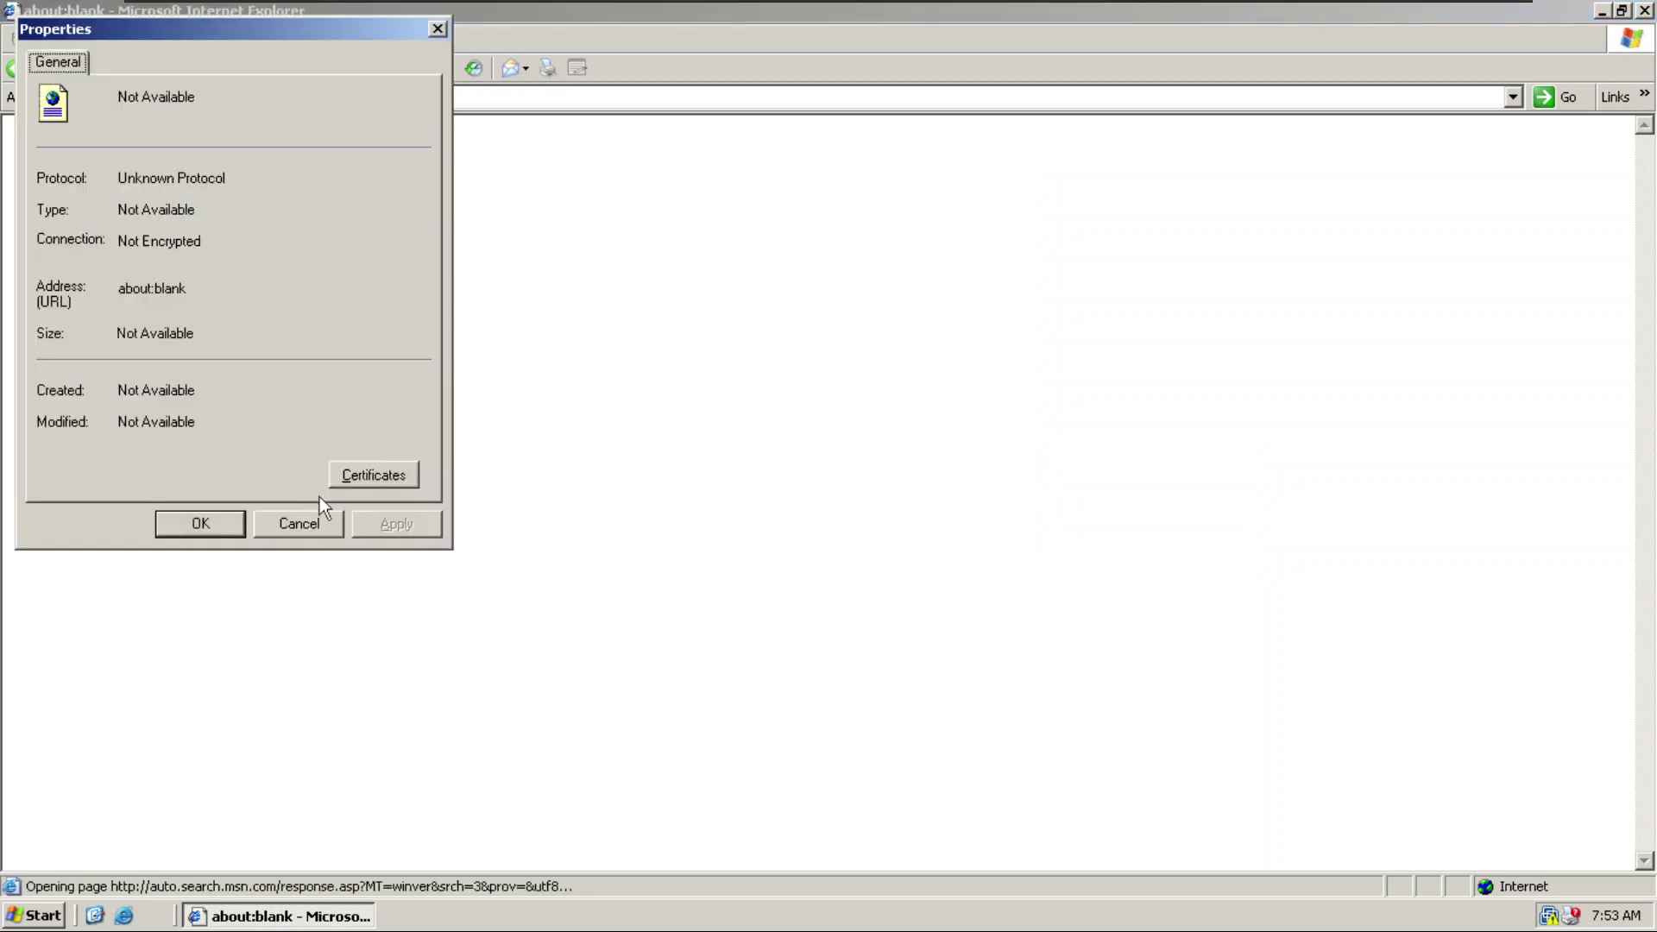
pyautogui.click(318, 524)
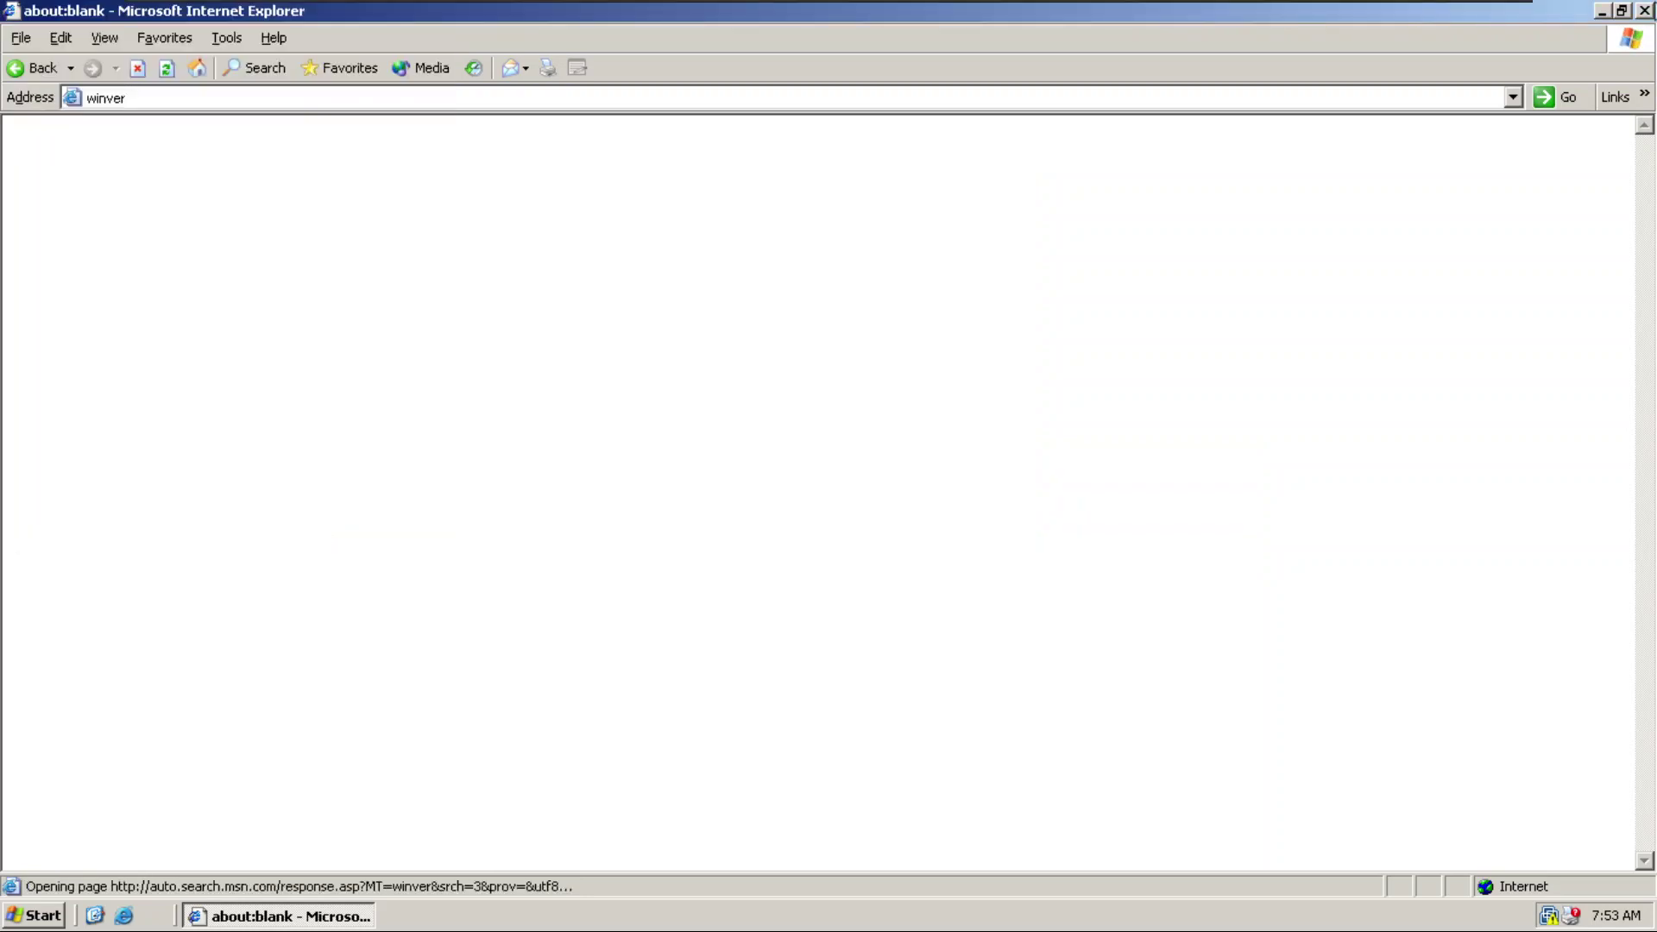
pyautogui.click(1643, 12)
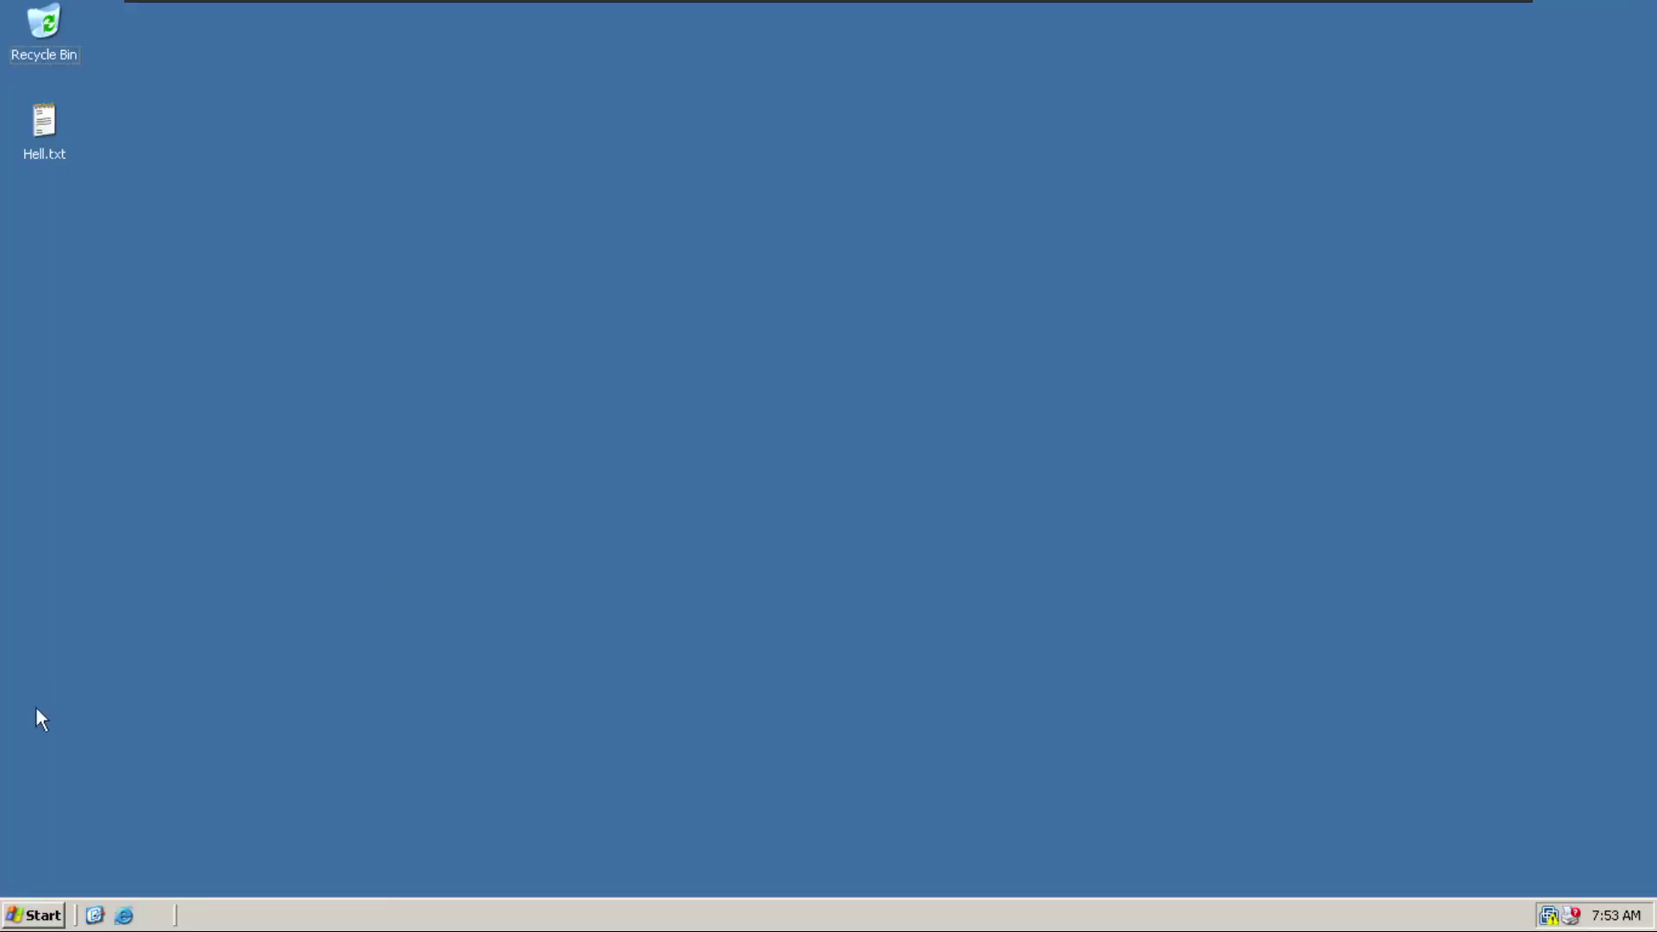
pyautogui.click(14, 914)
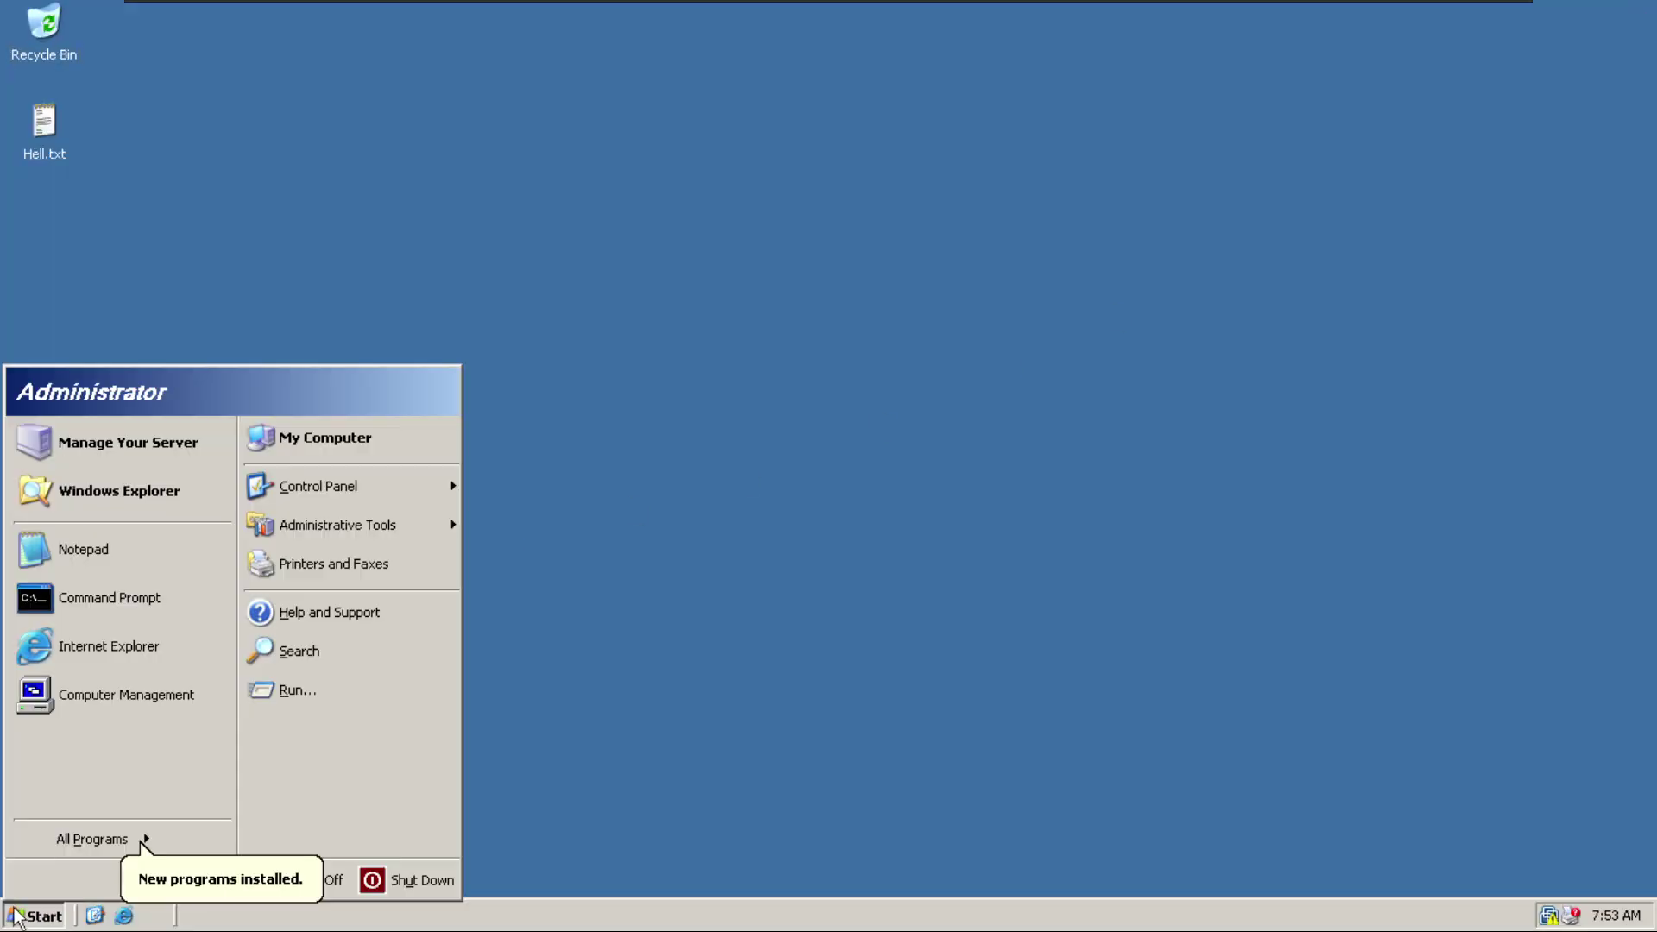
pyautogui.click(324, 690)
pyautogui.click(413, 690)
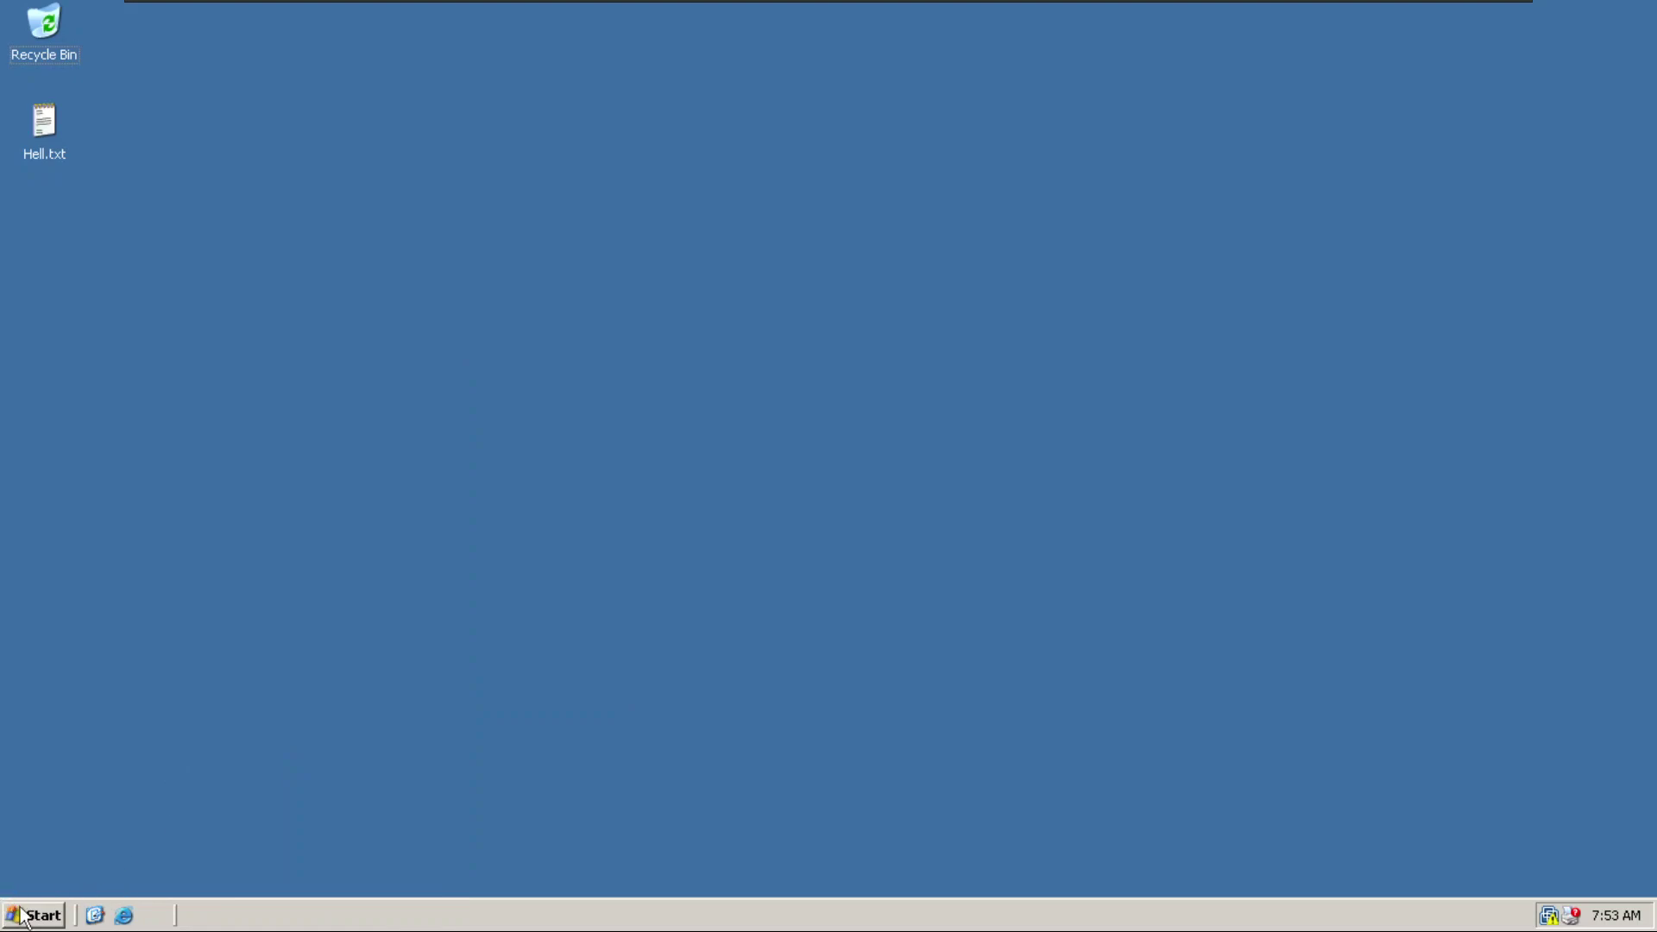
# Browse from My Computer into the C: drive's WINDOWS folder and open its Fonts folder.
pyautogui.click(43, 923)
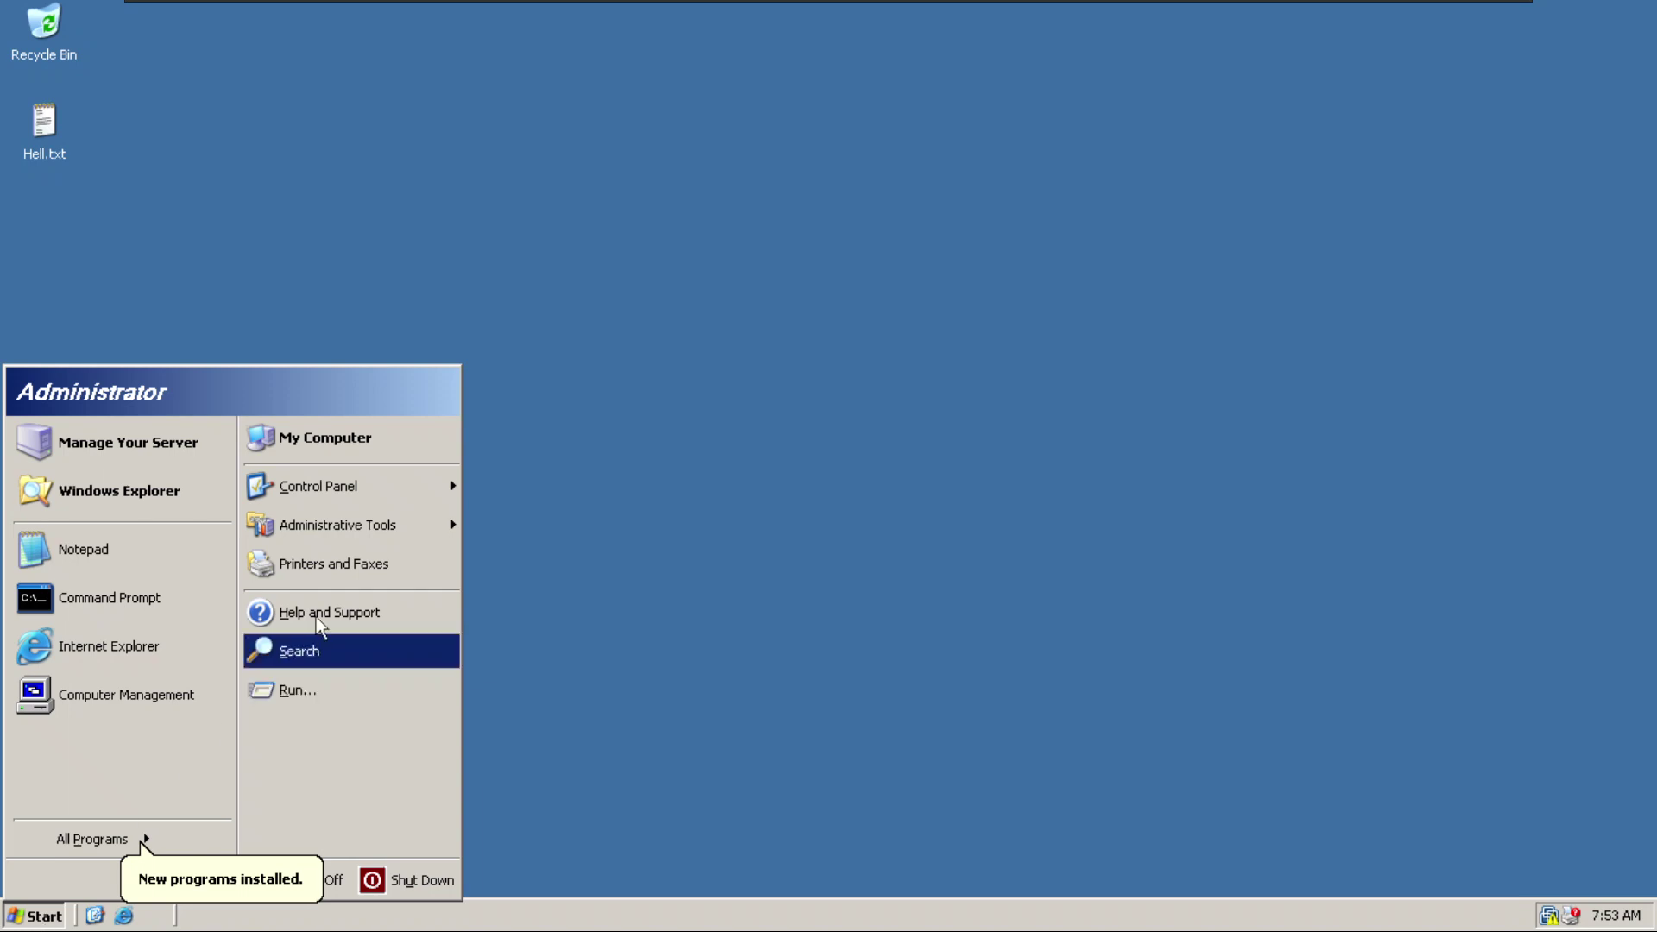
pyautogui.click(321, 449)
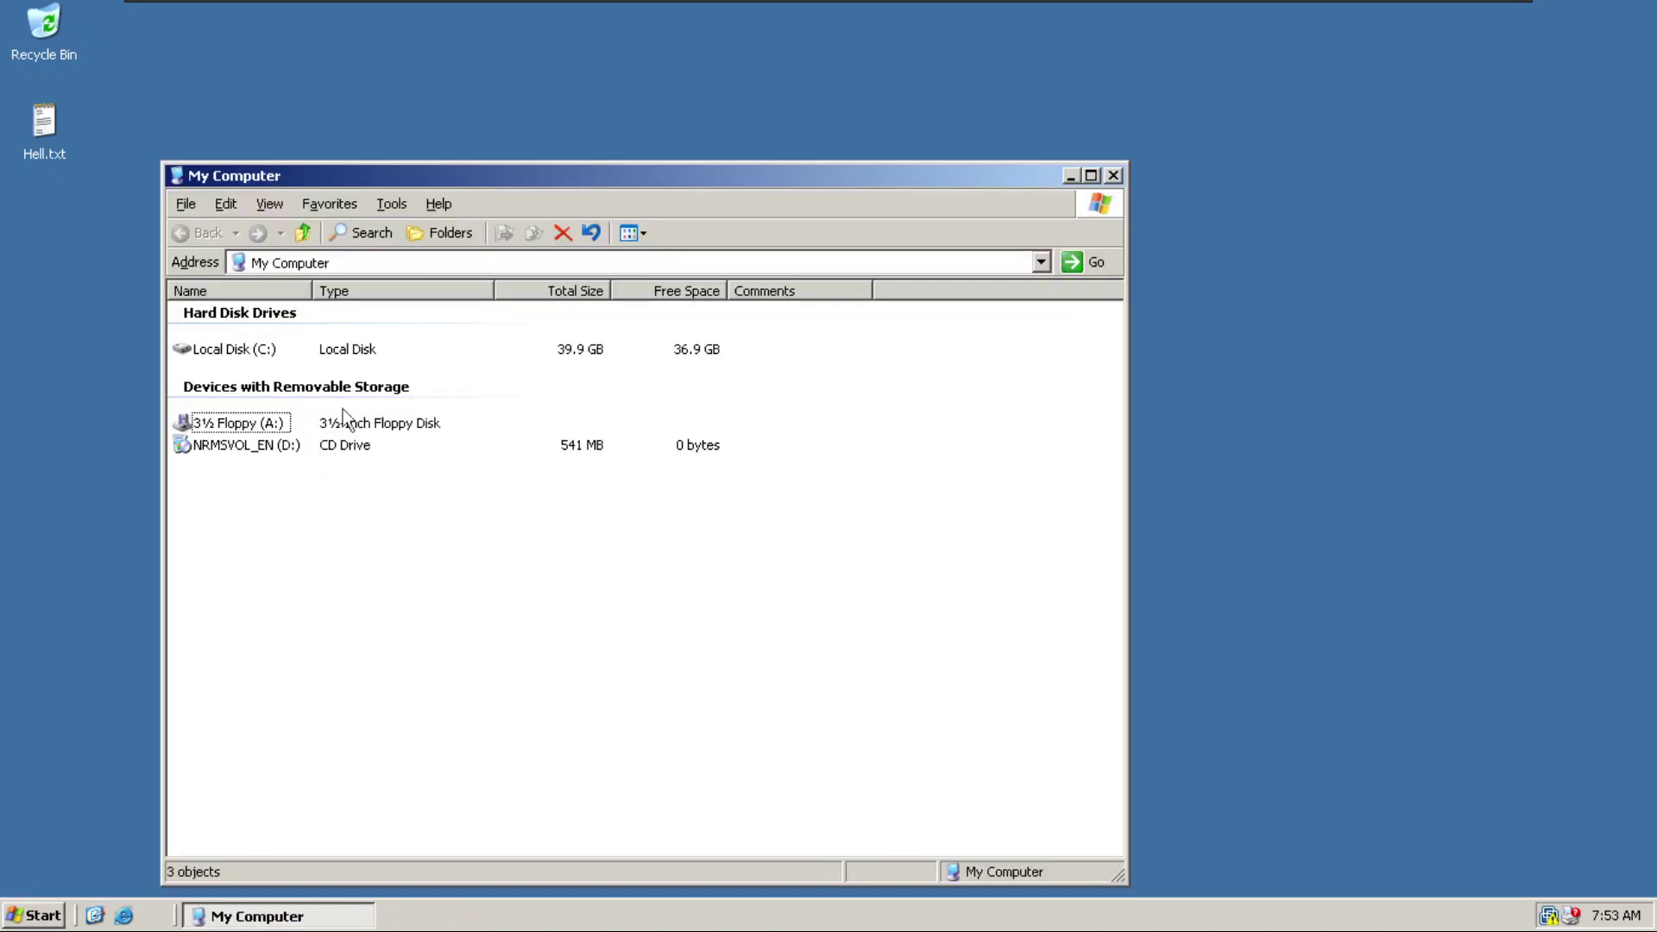
pyautogui.doubleClick(282, 349)
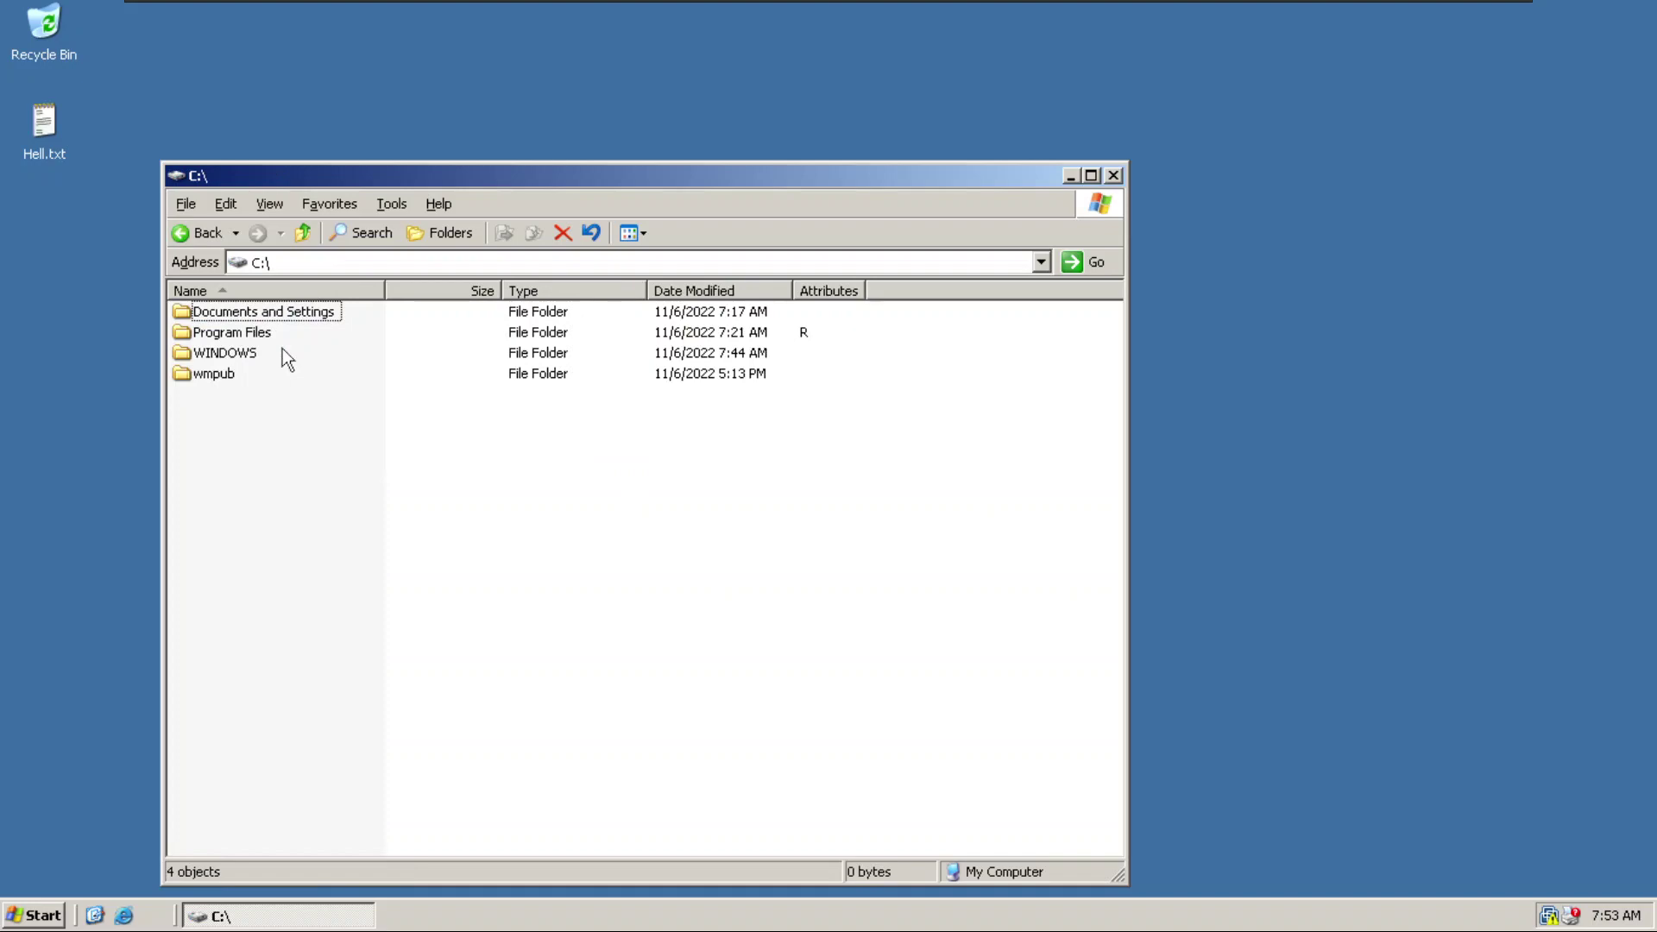
pyautogui.doubleClick(247, 356)
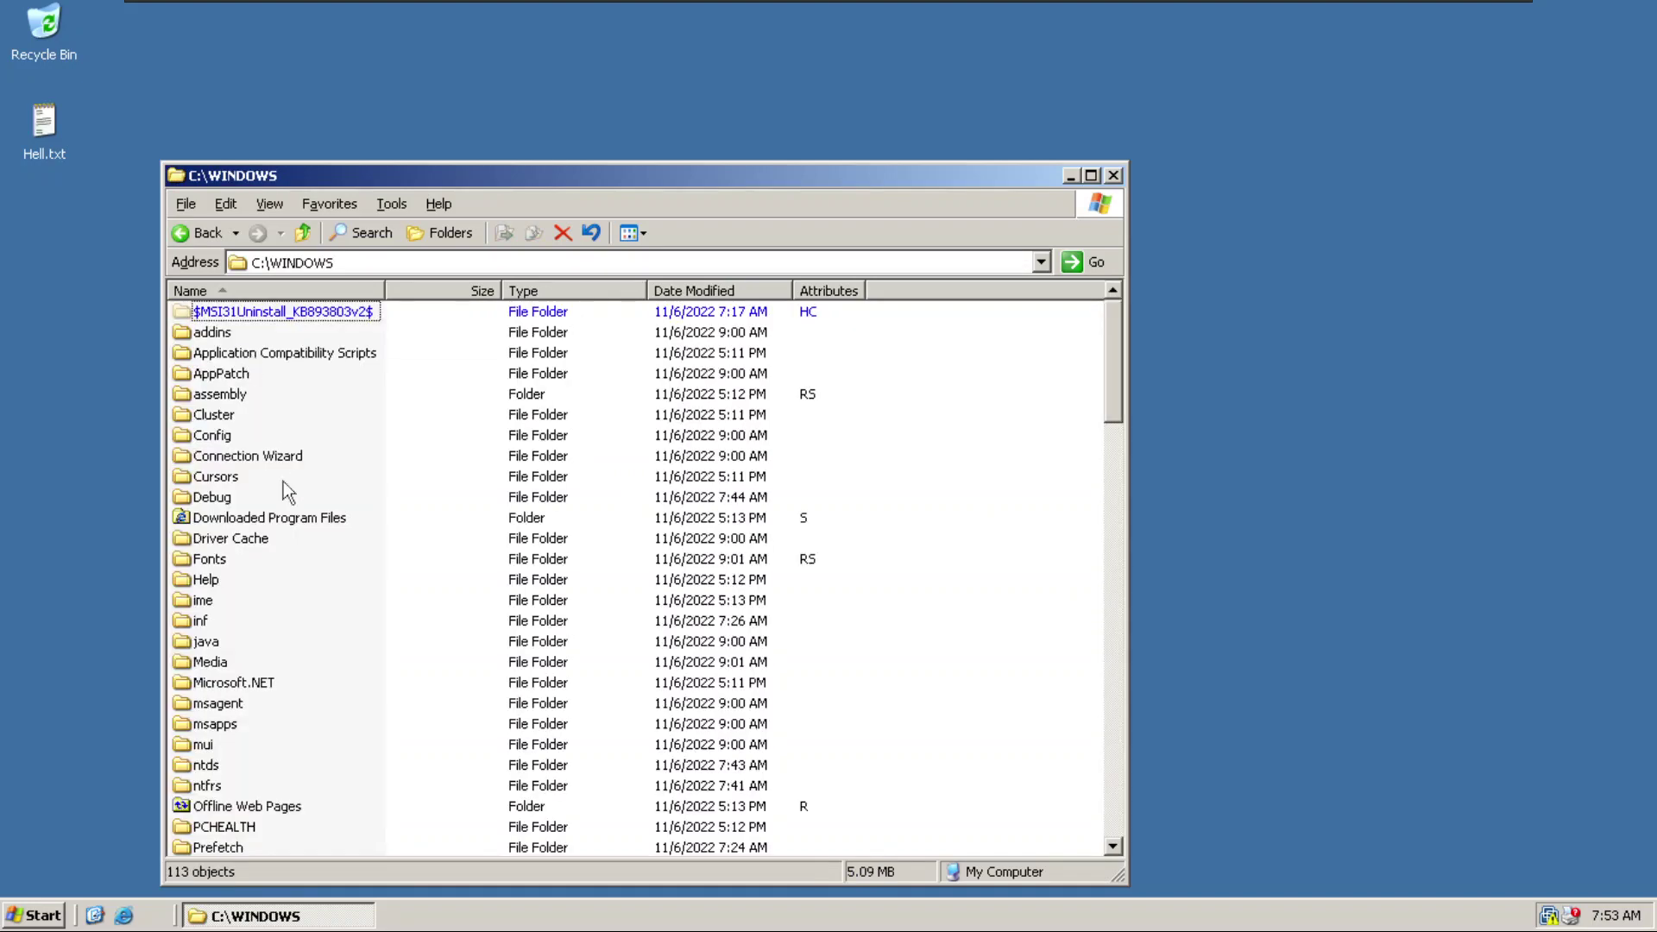
pyautogui.doubleClick(227, 561)
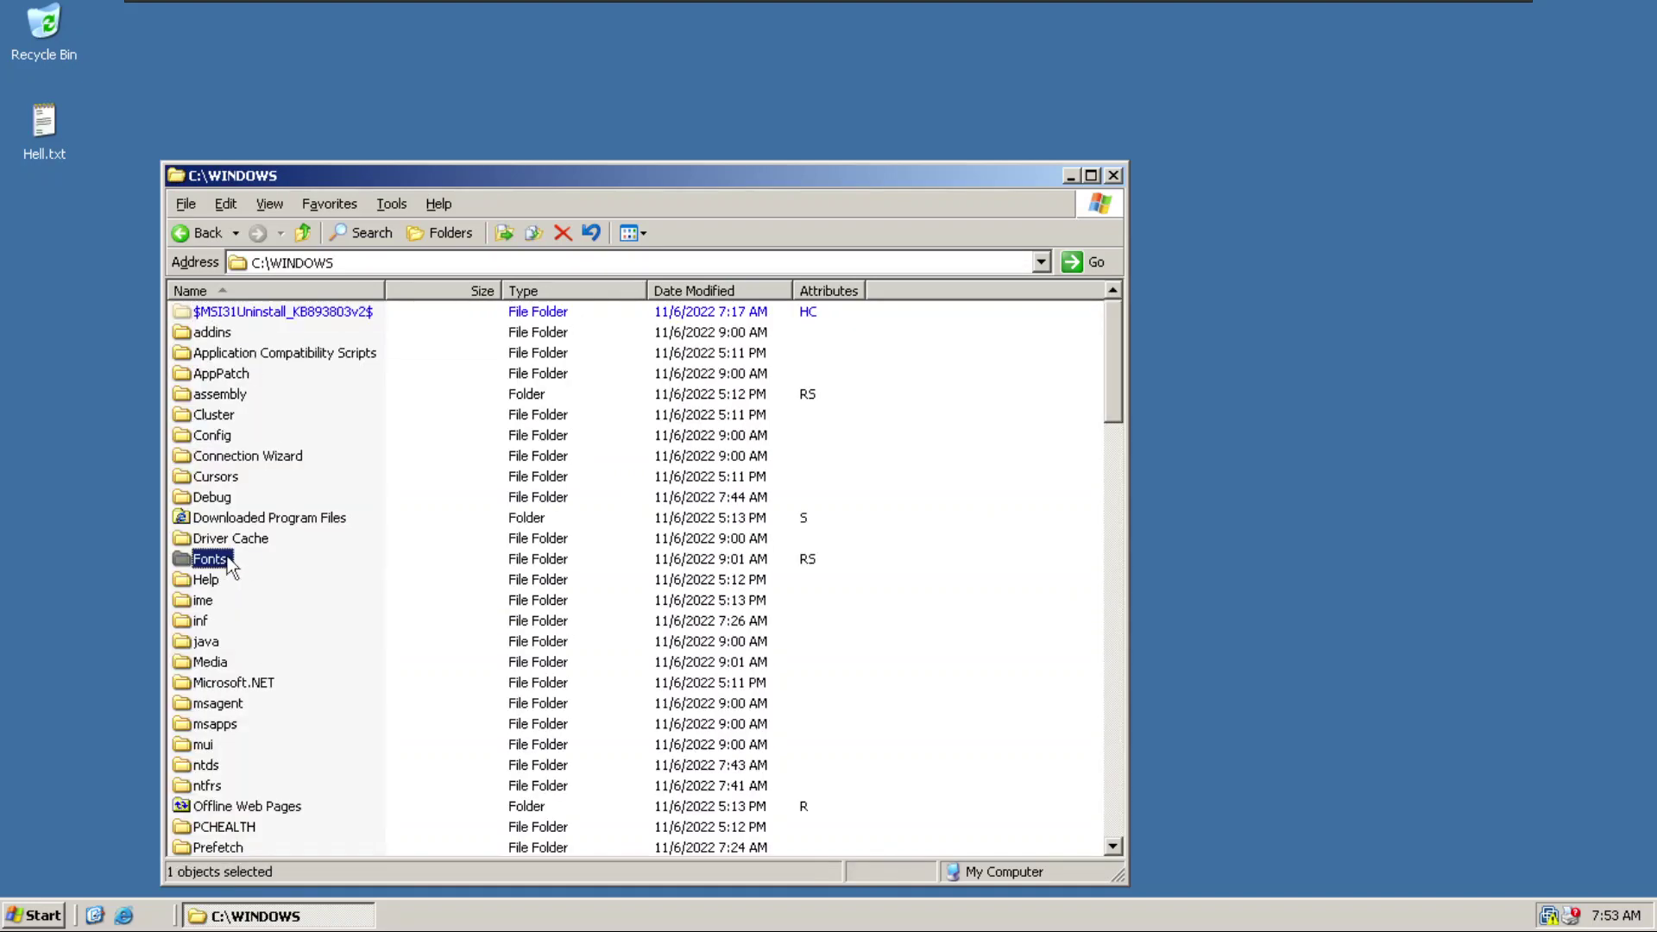
# Preview the Franklin Gothic Medium font and close its preview window.
pyautogui.click(480, 396)
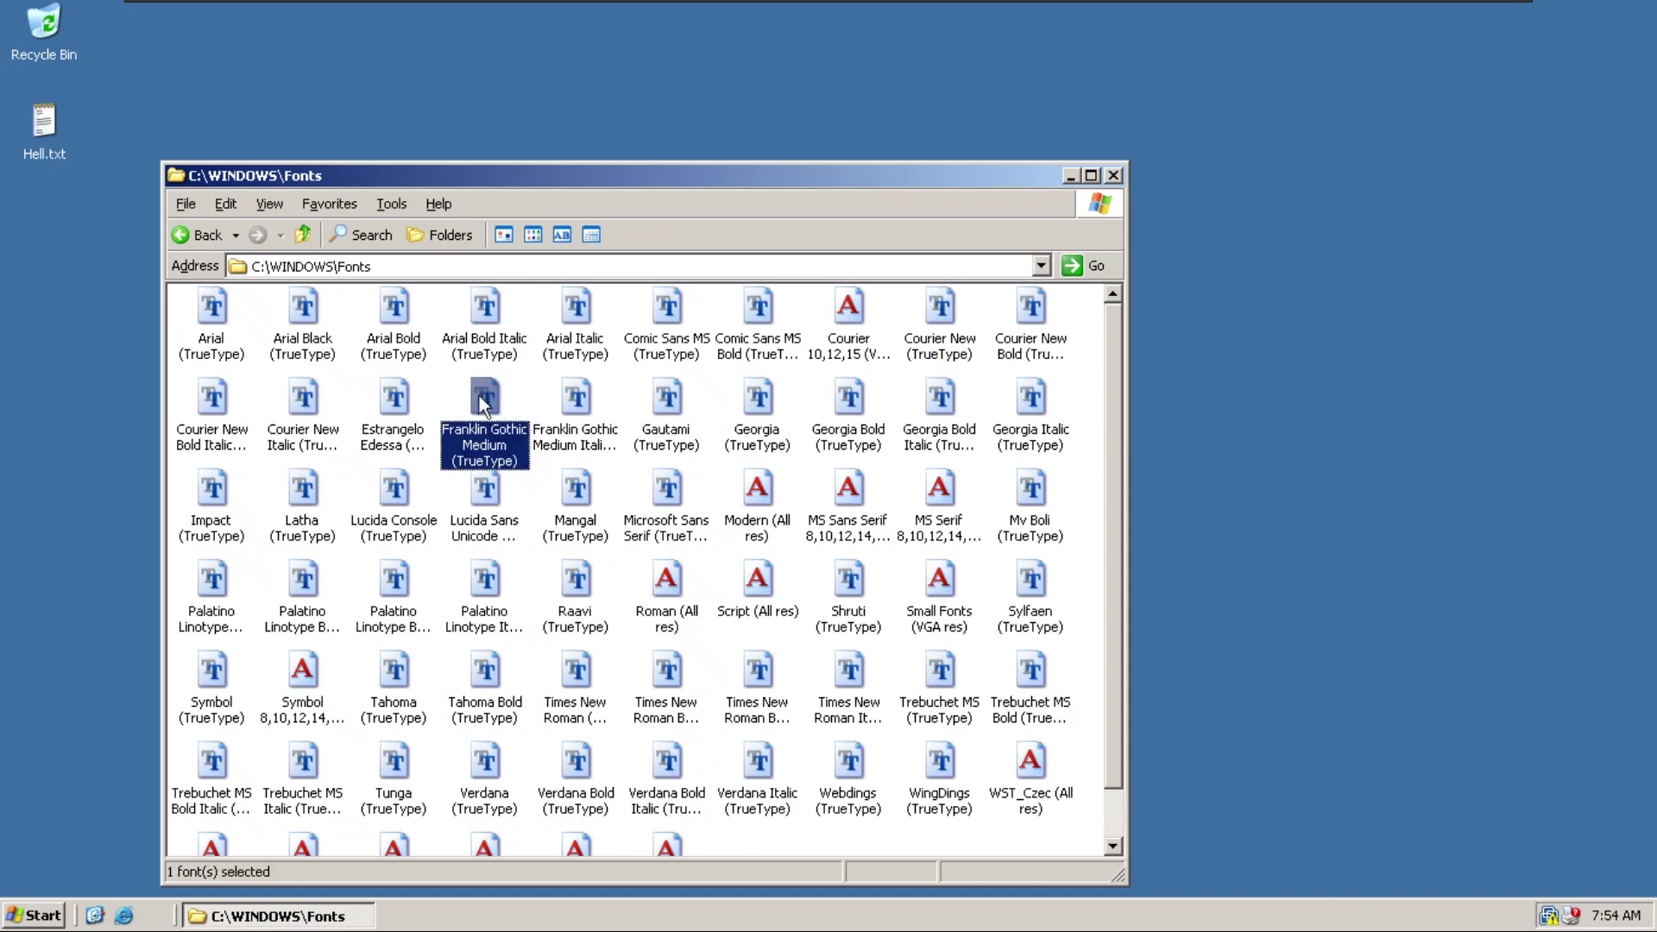
pyautogui.doubleClick(481, 402)
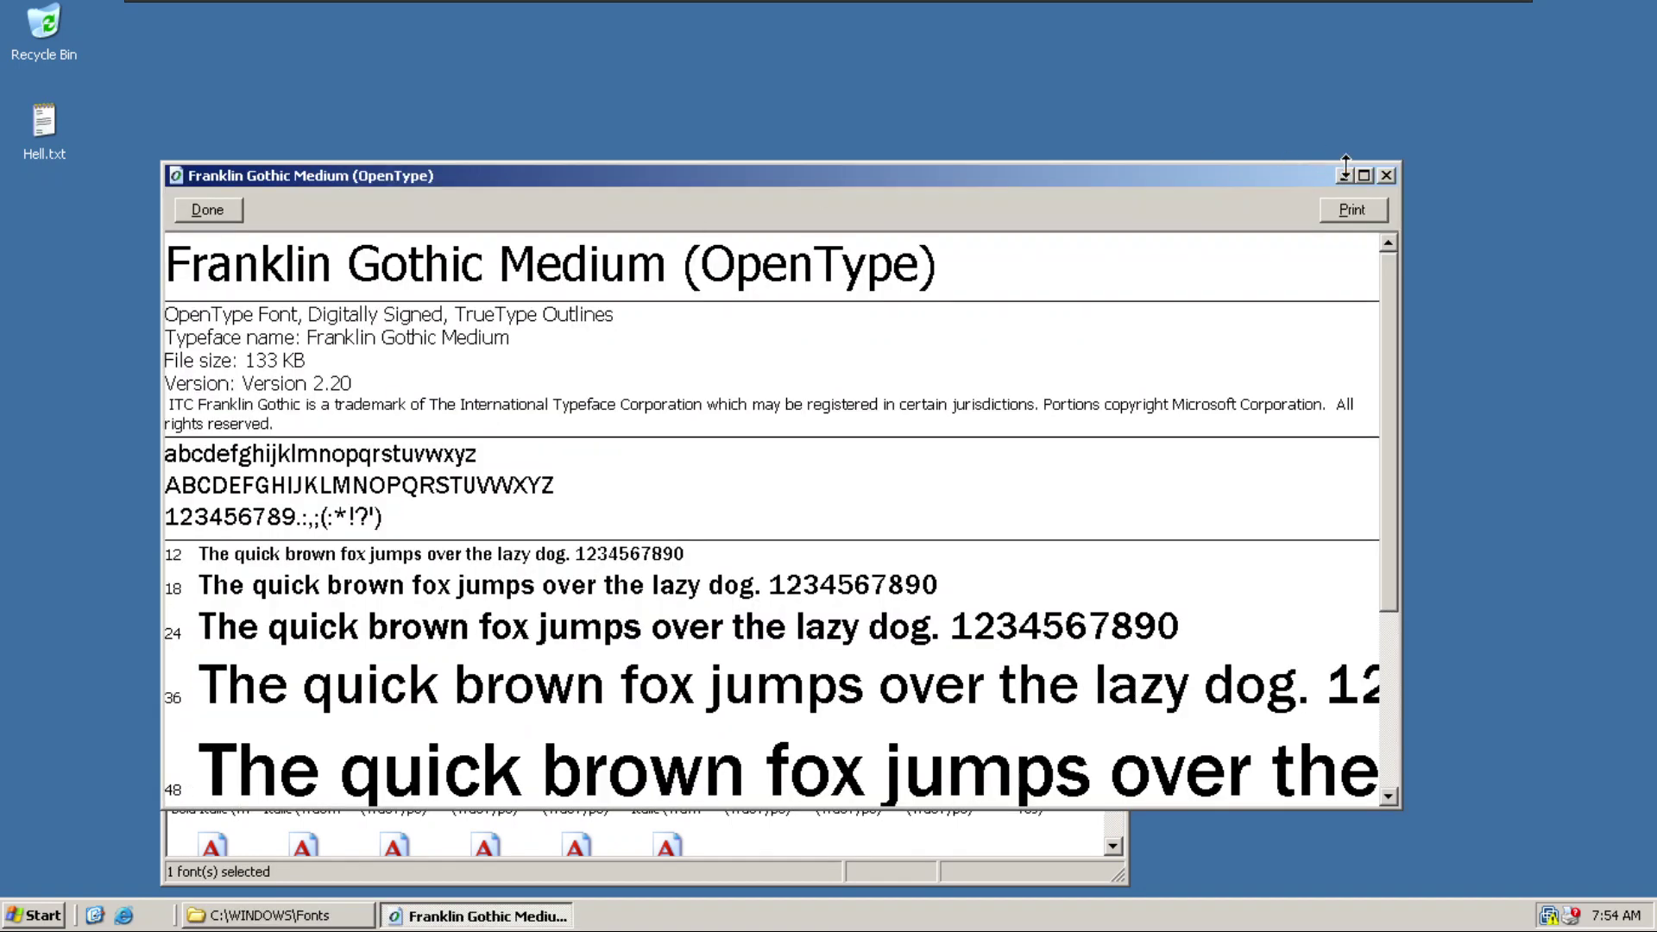
pyautogui.click(1386, 176)
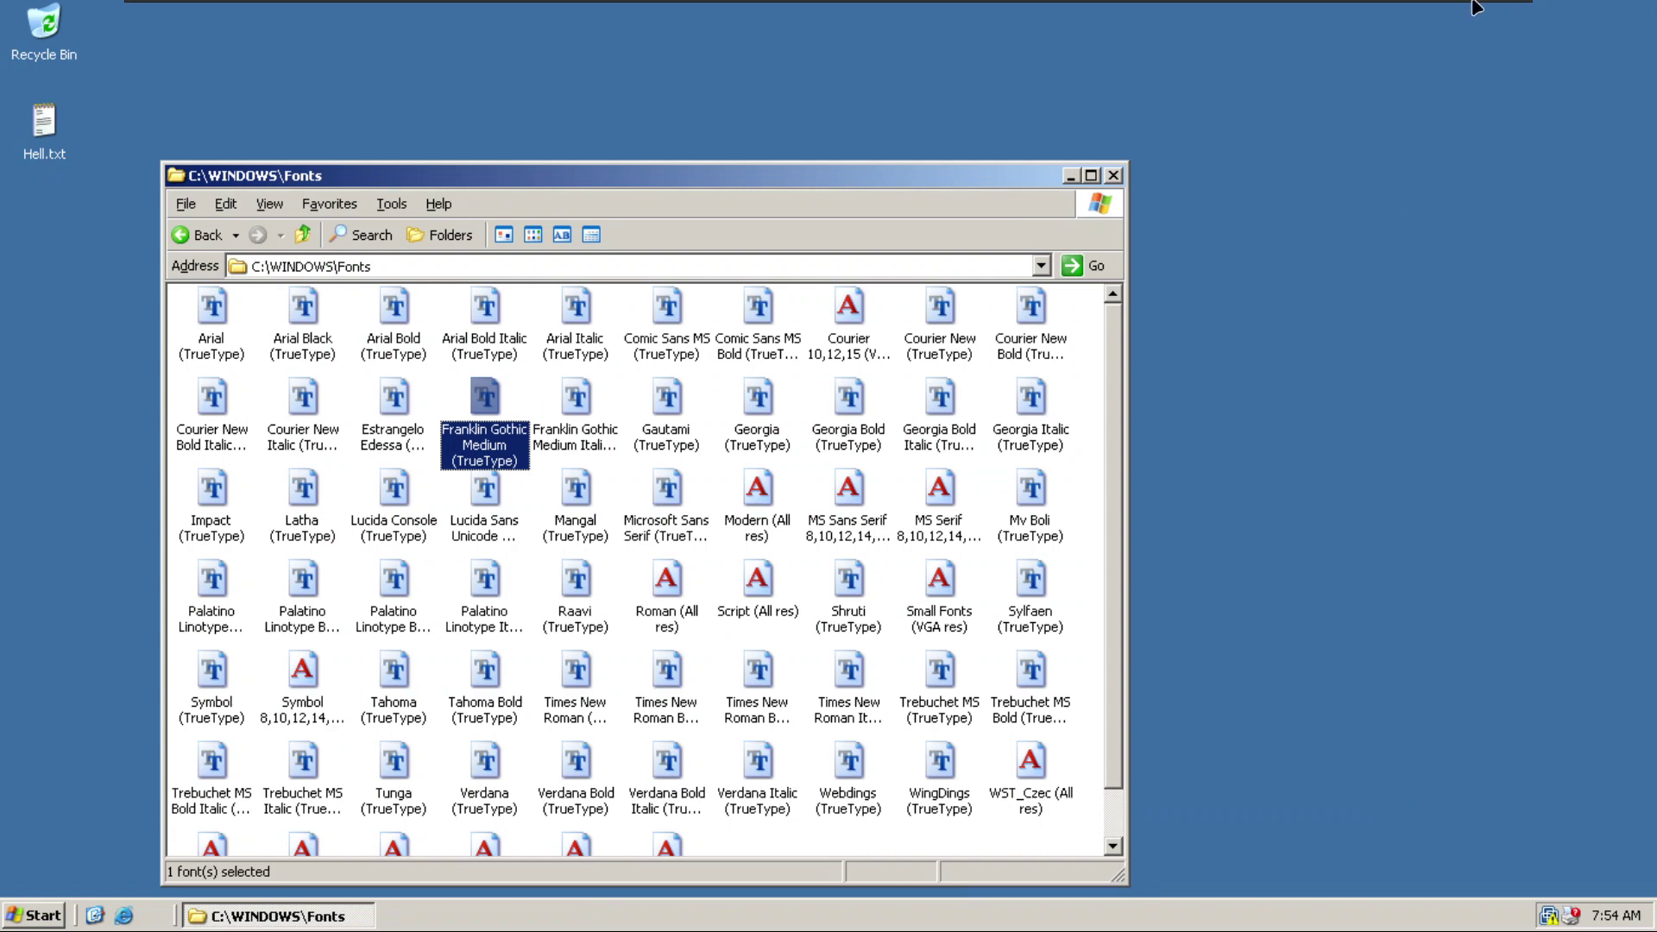
# Switch from the virtual machine to the OBS window on the host.
pyautogui.hotkey('alt', 'Tab')
pyautogui.hotkey('alt', 'Tab')
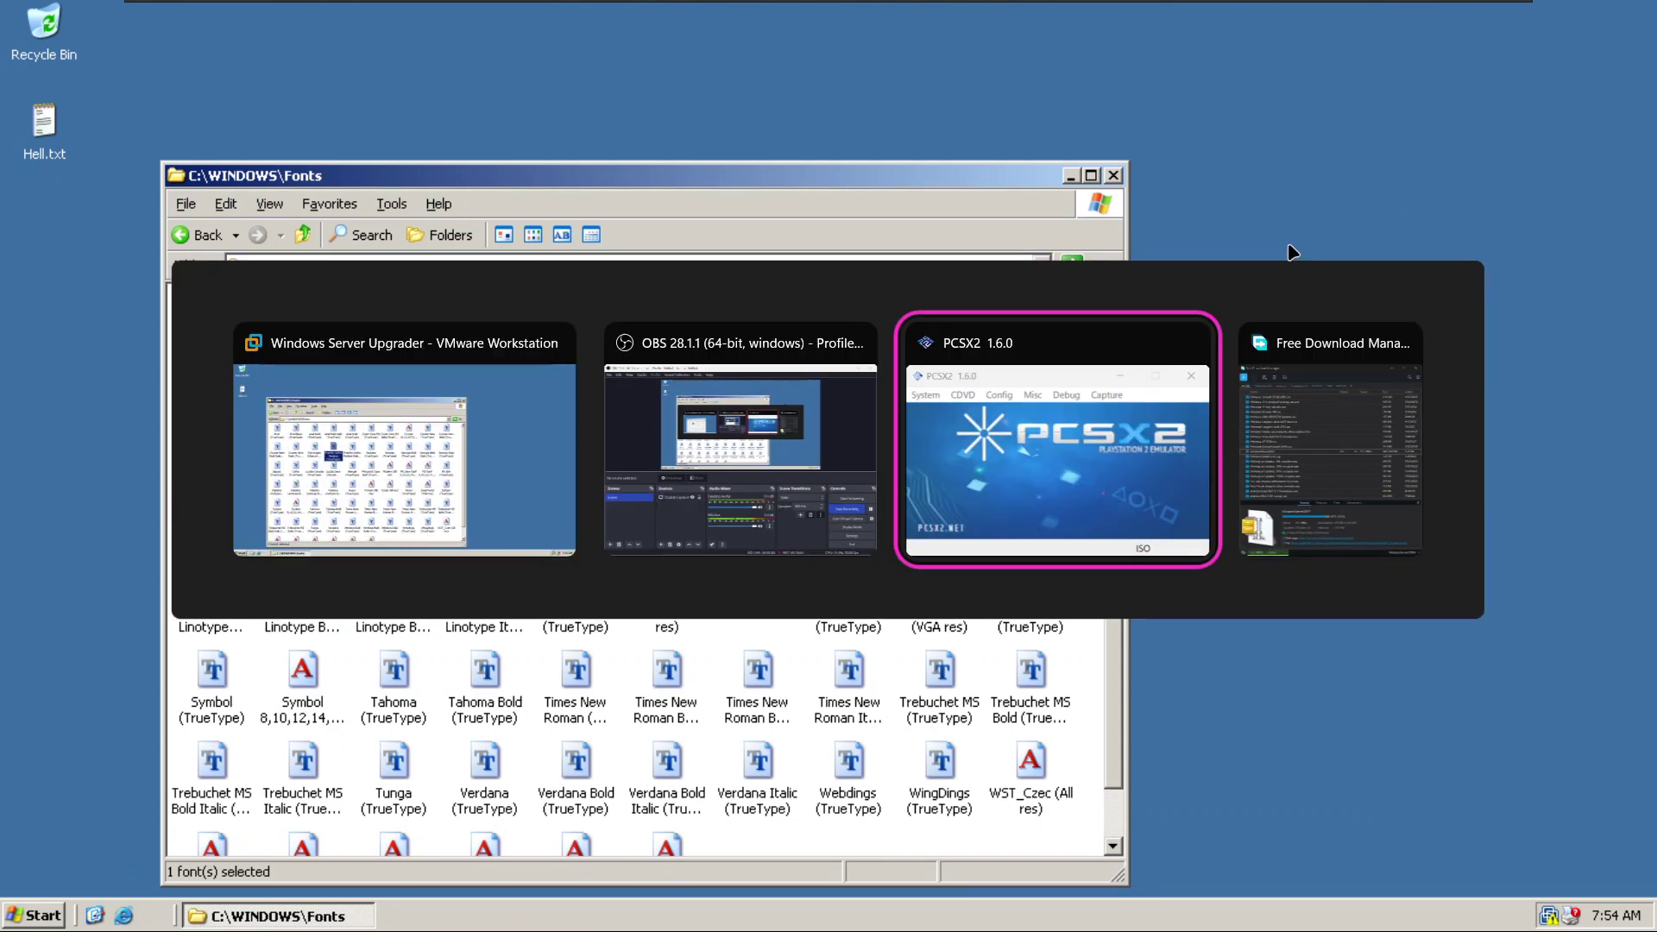
pyautogui.hotkey('alt', 'shift', 'Tab')
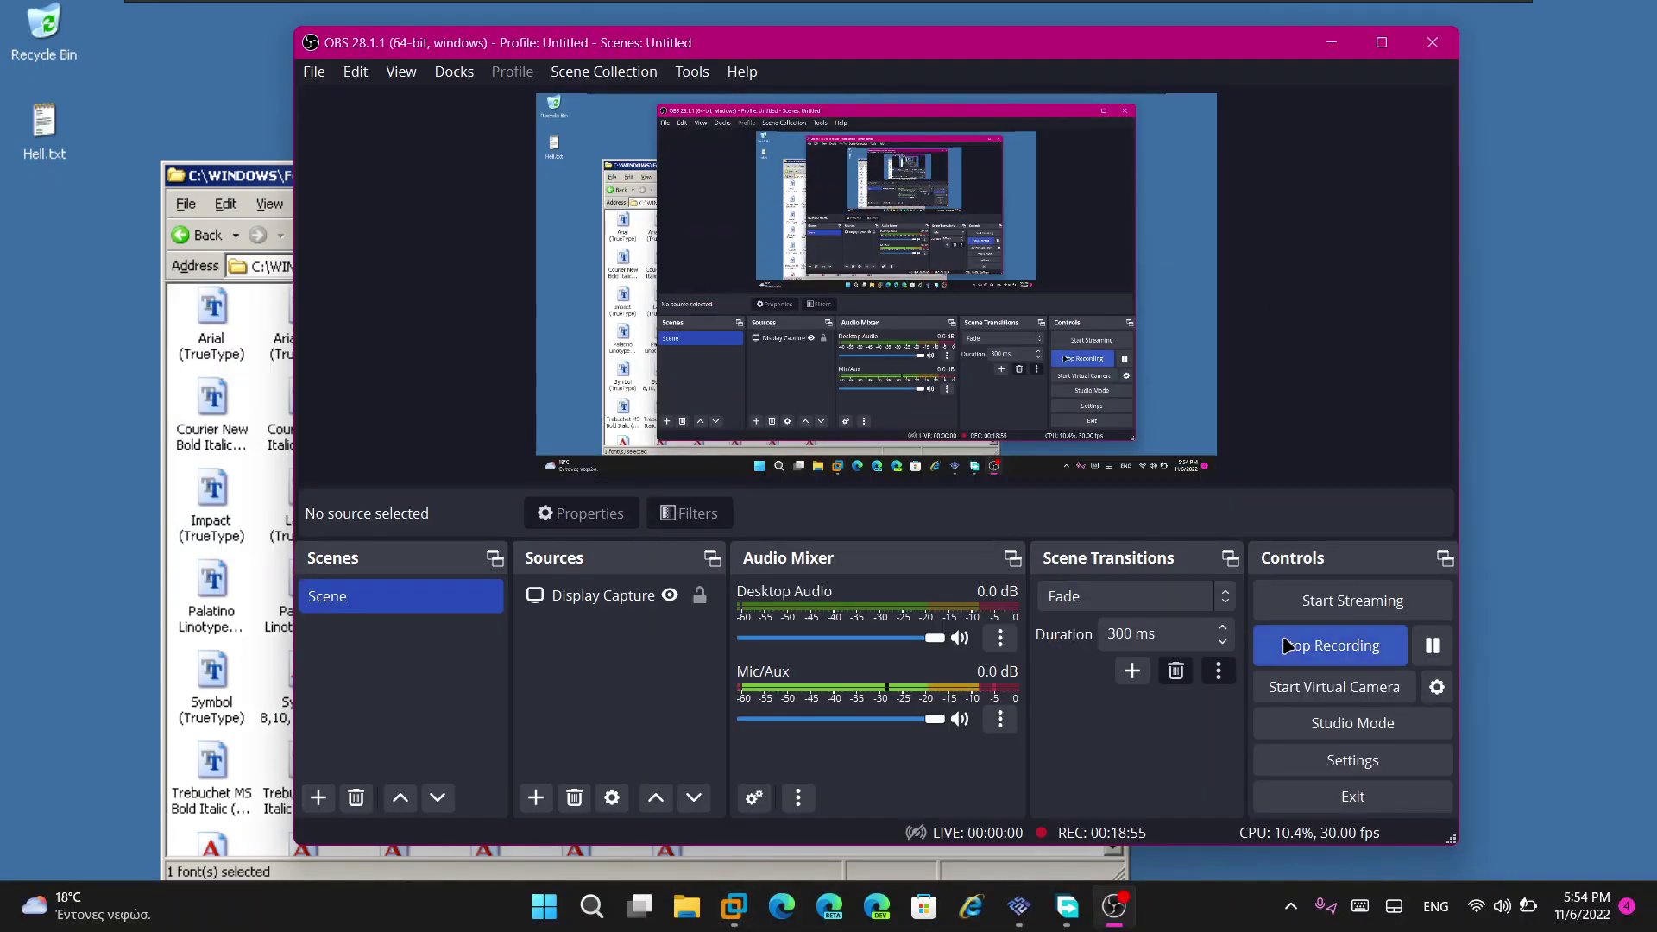